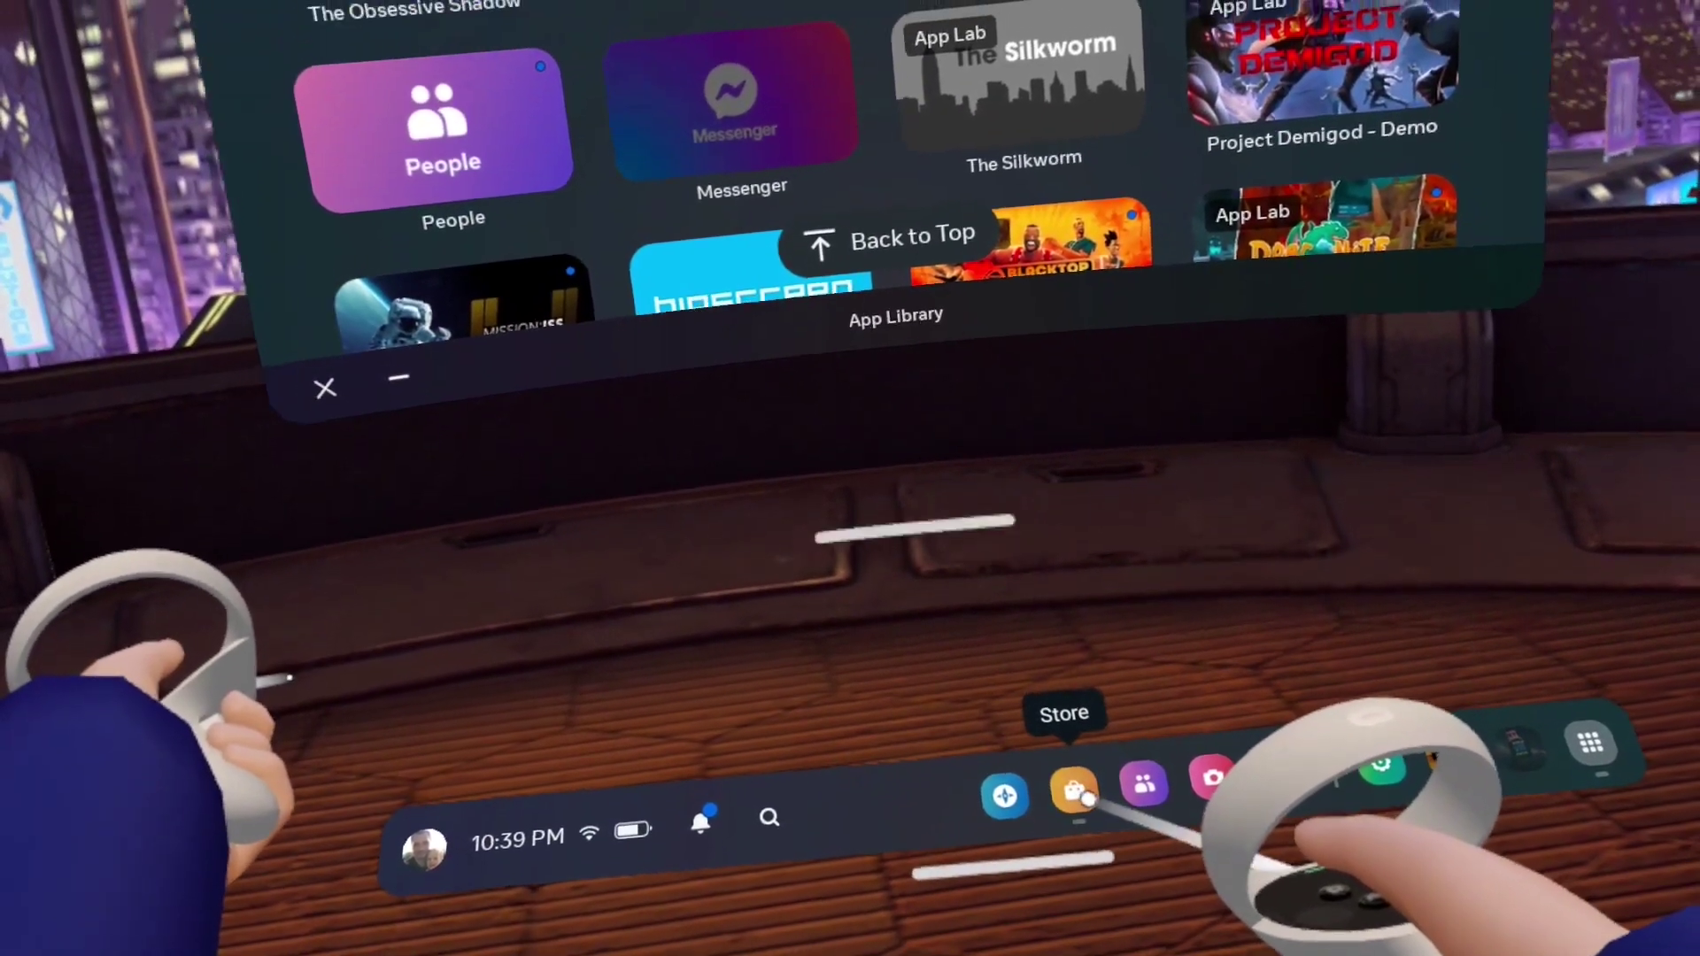
Search the Meta Quest Store for 'mobile vr station'
click(1082, 771)
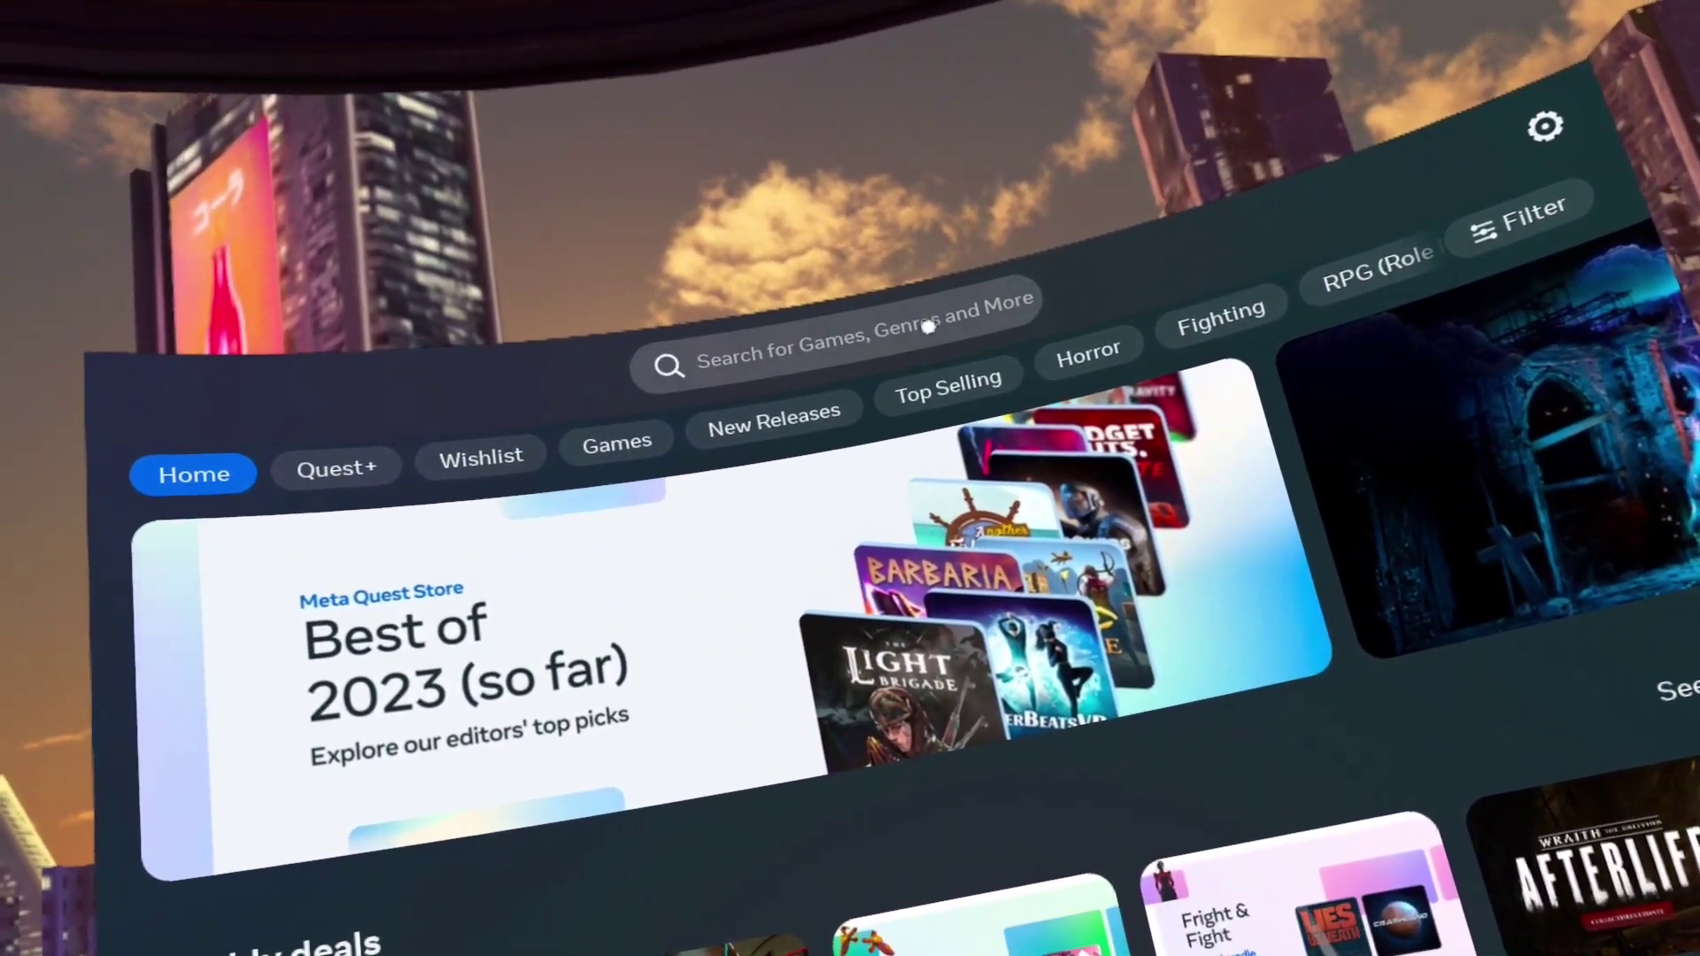
click(1009, 320)
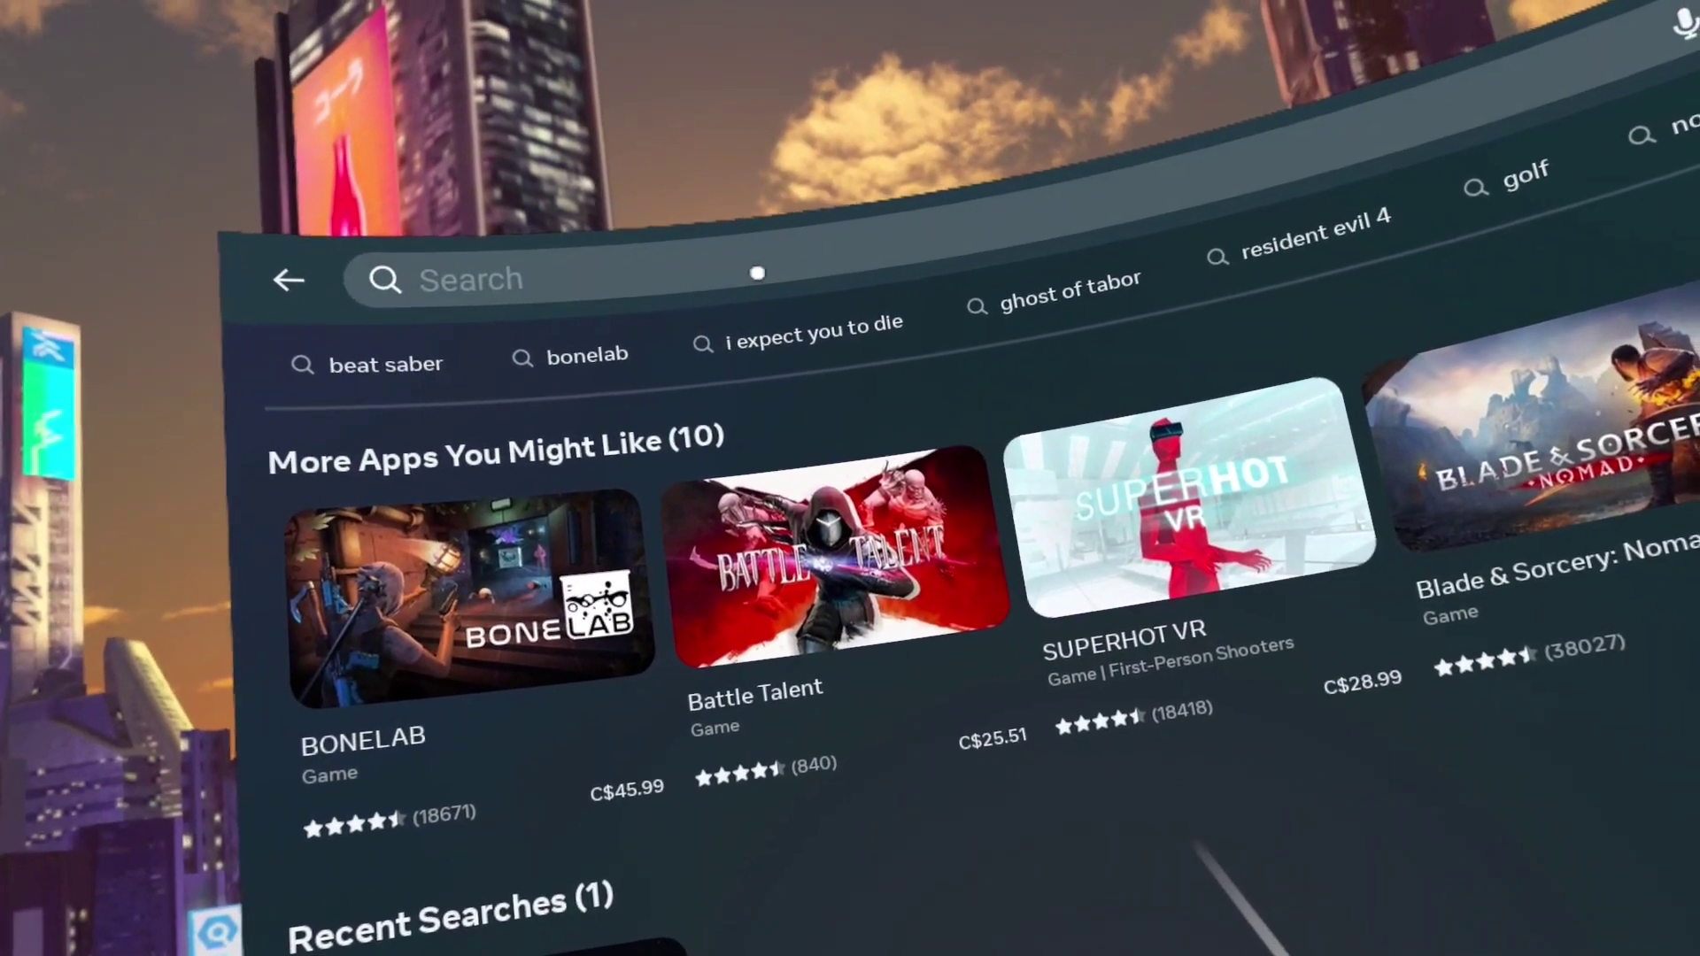
click(735, 270)
click(508, 395)
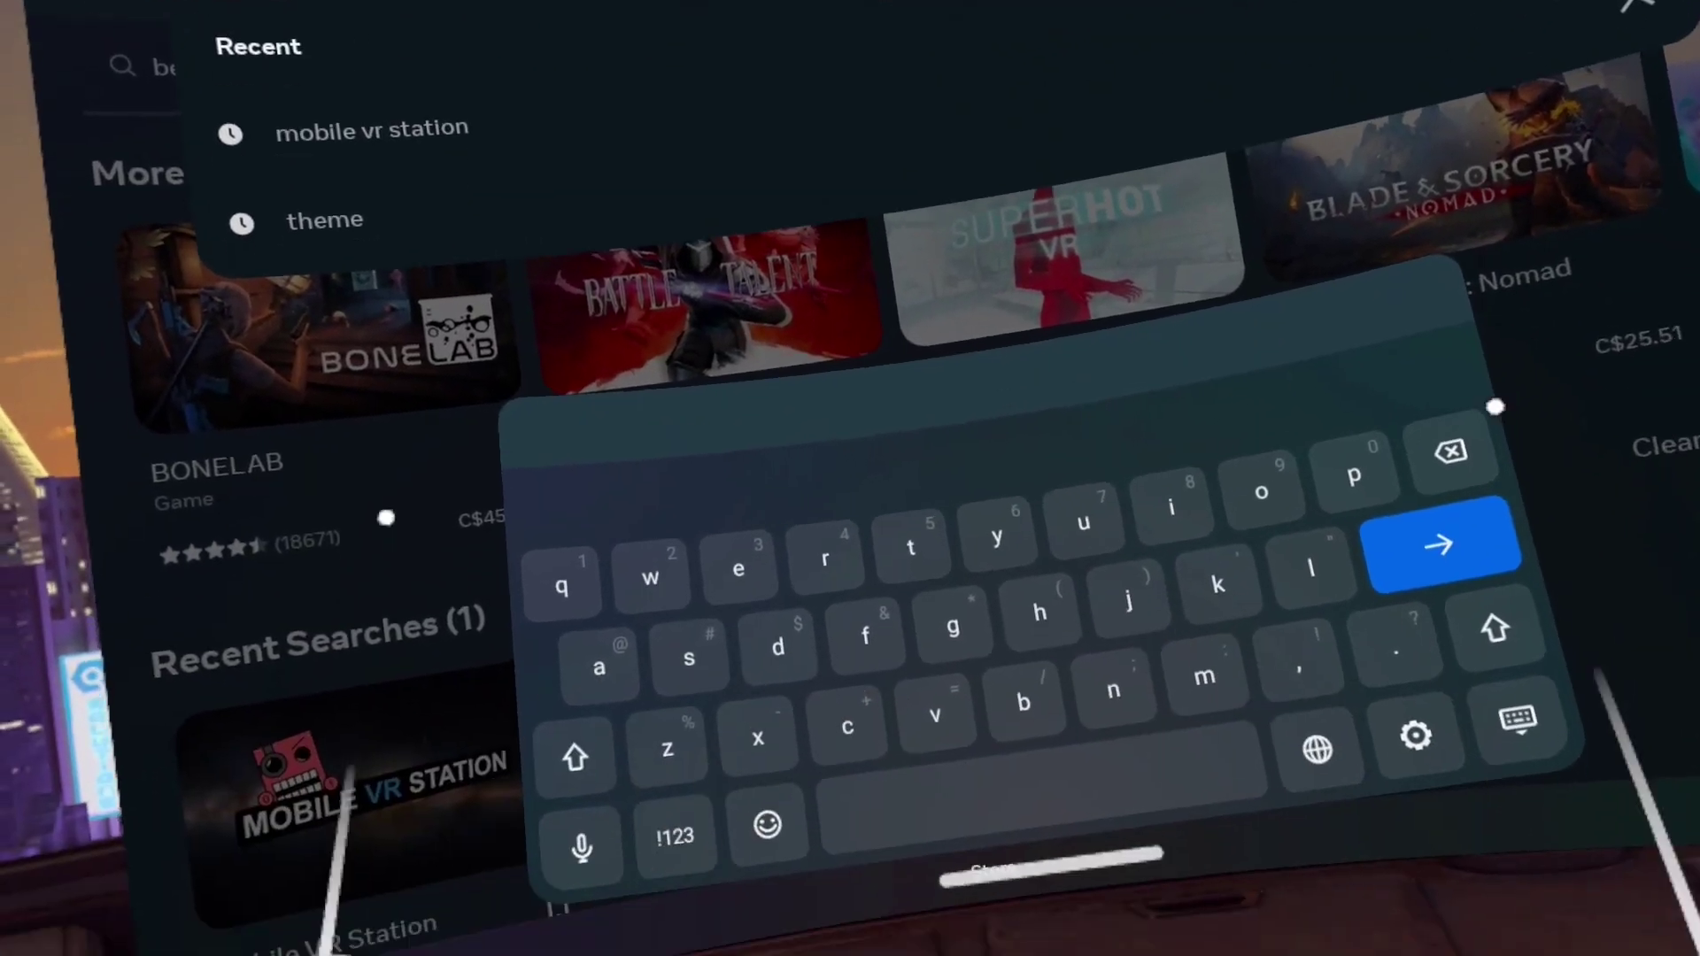
text(mob)
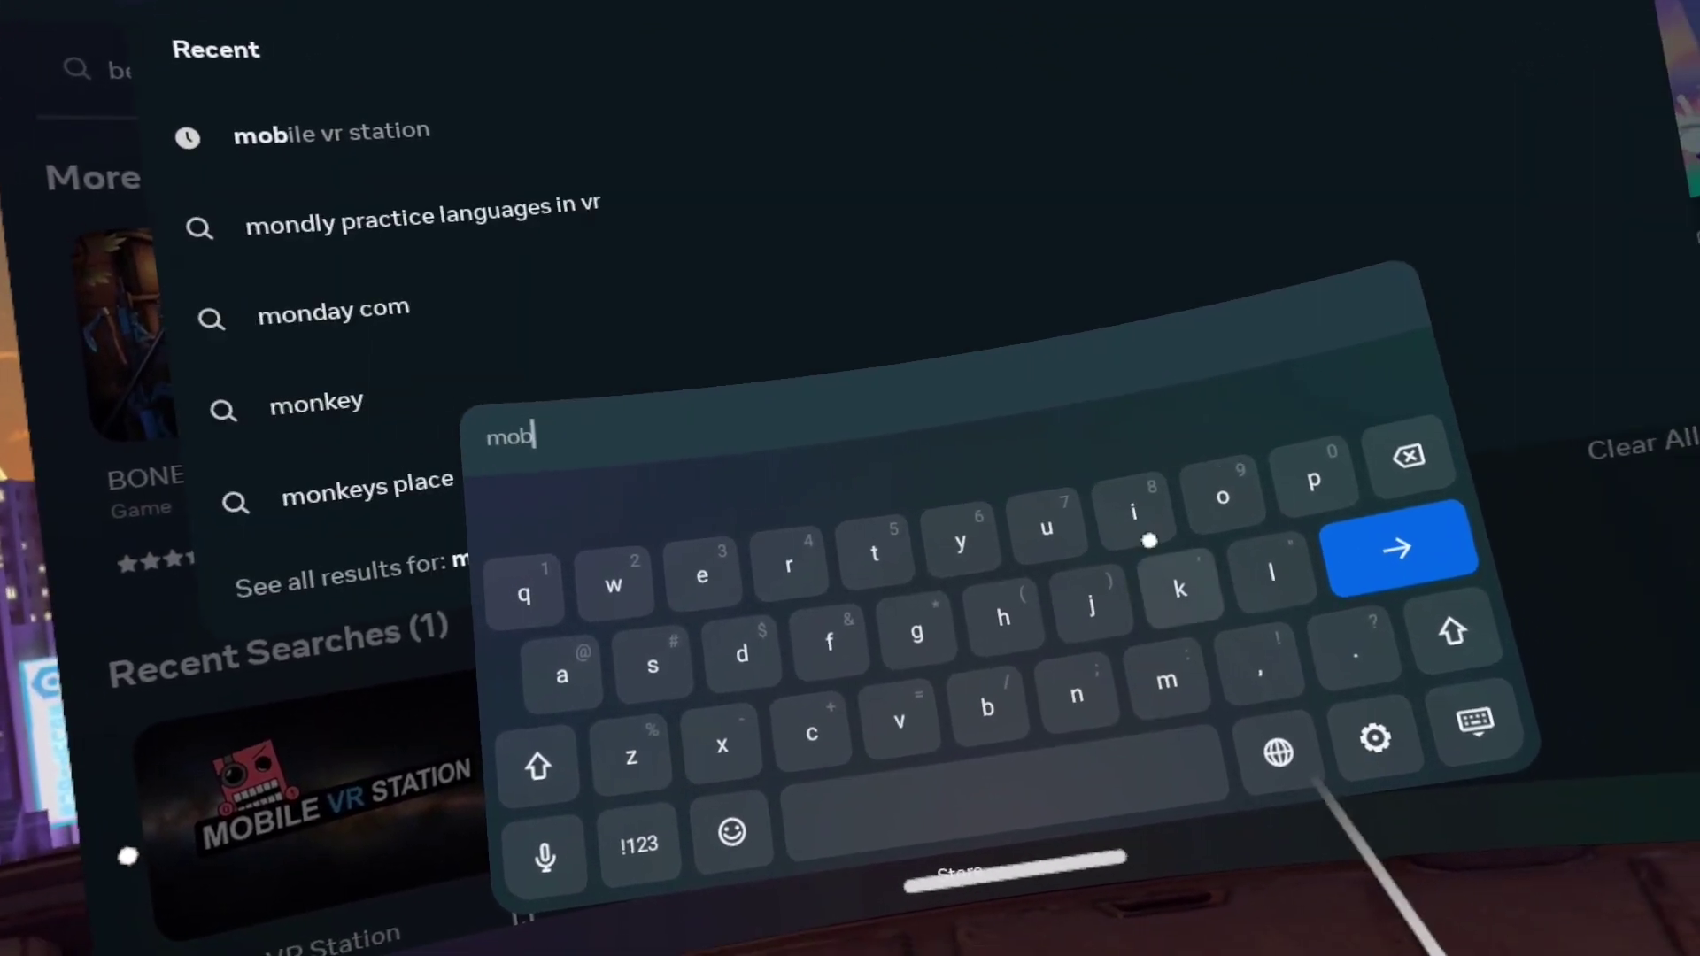
text(ile vr station)
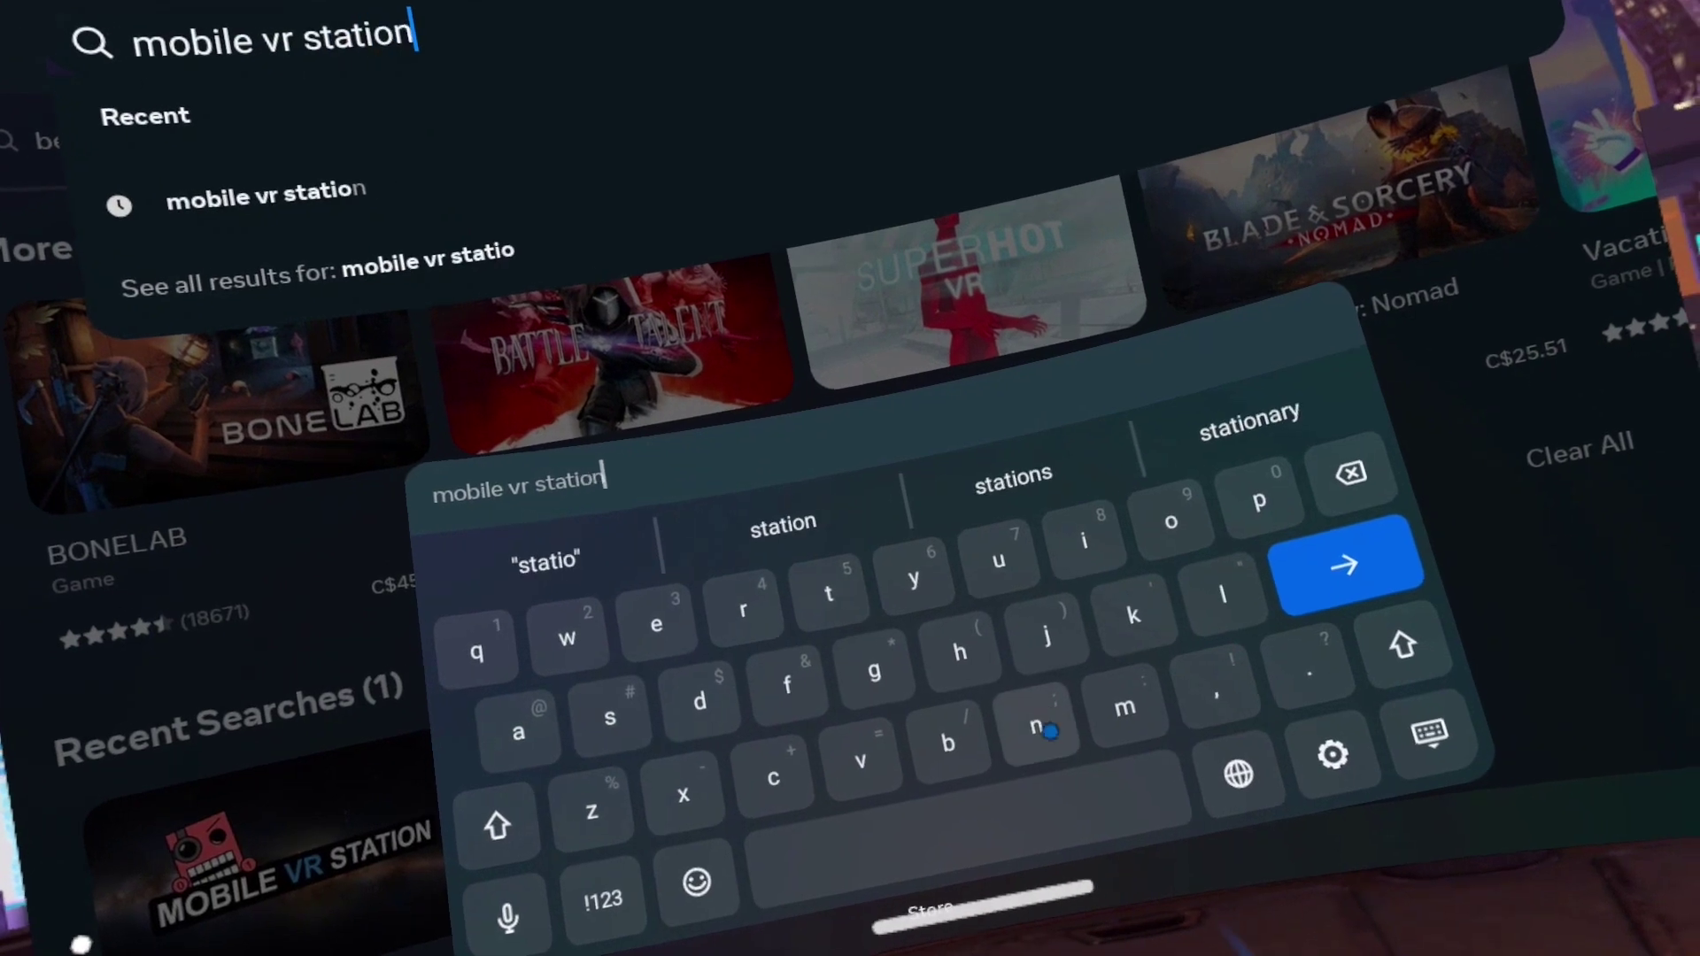
click(1359, 582)
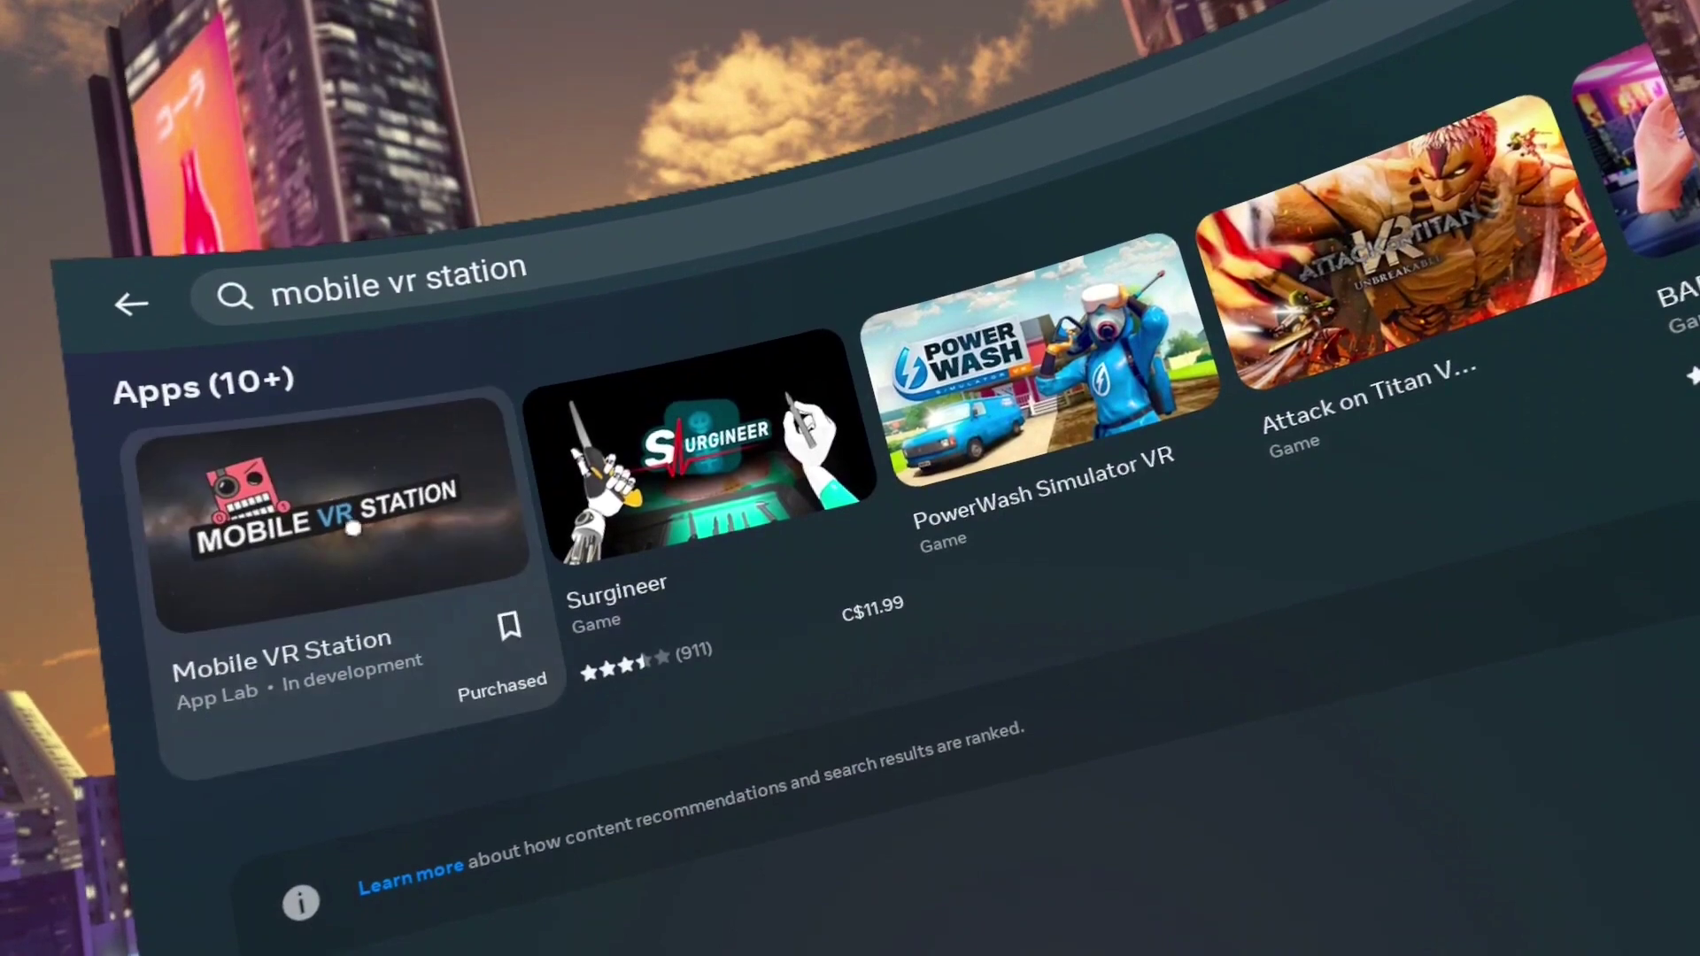
Accept the App Lab notice and download Mobile VR Station, then check its progress in the library
click(352, 528)
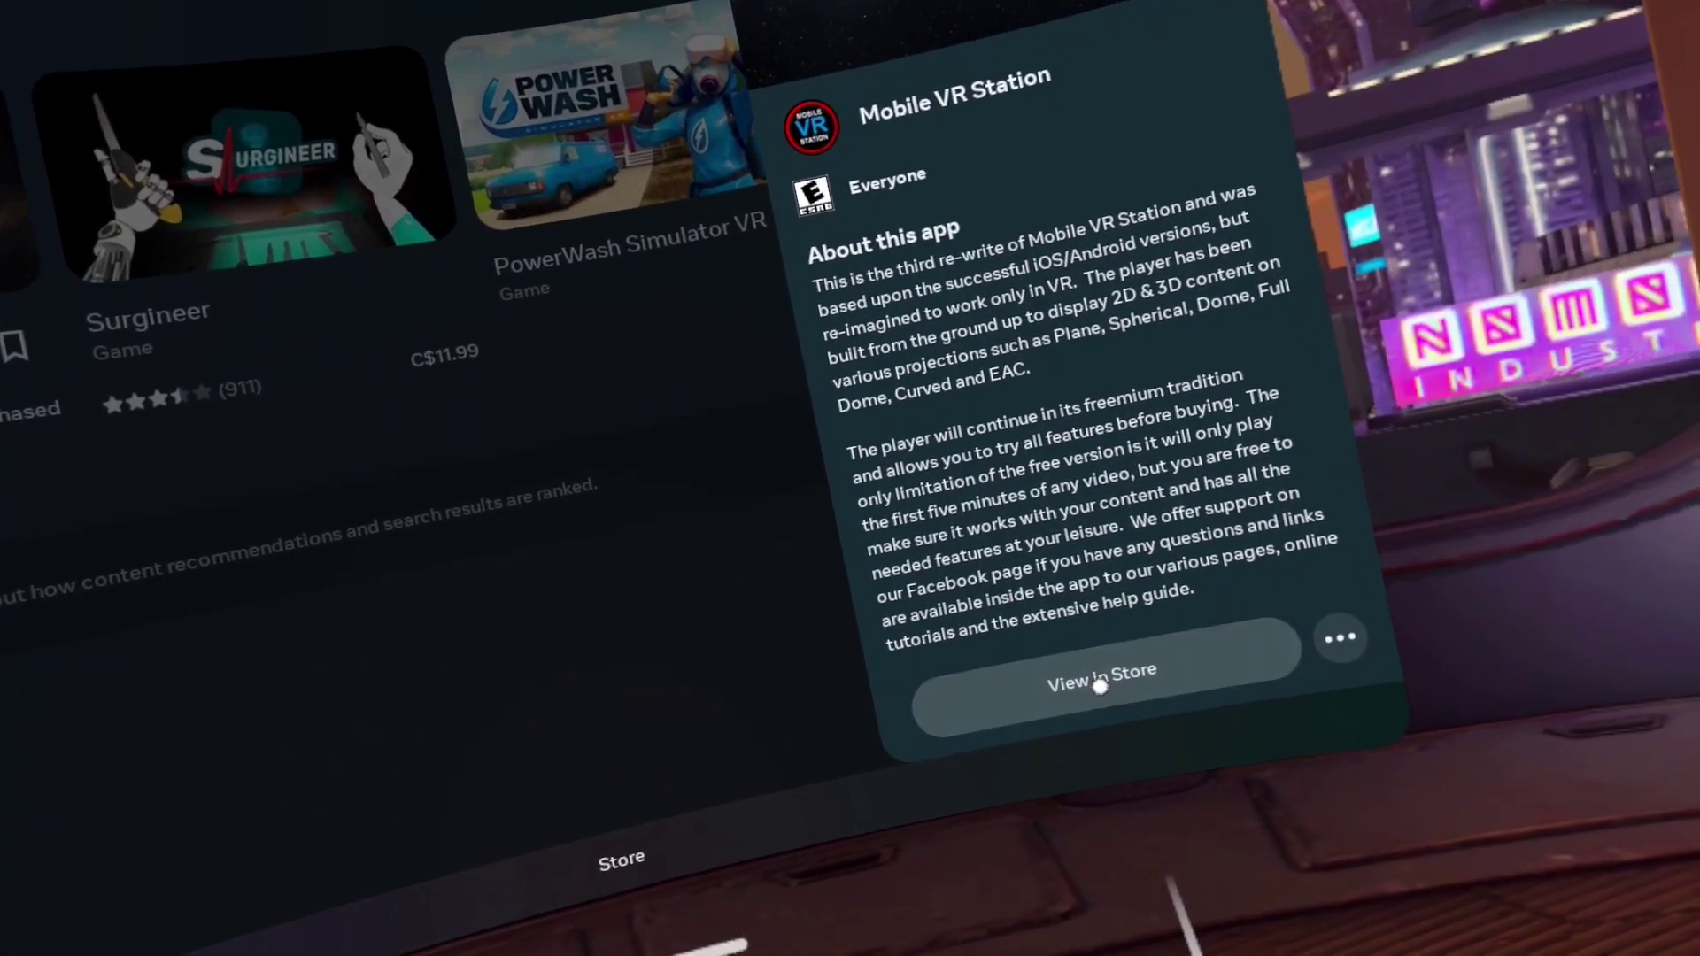
click(1390, 885)
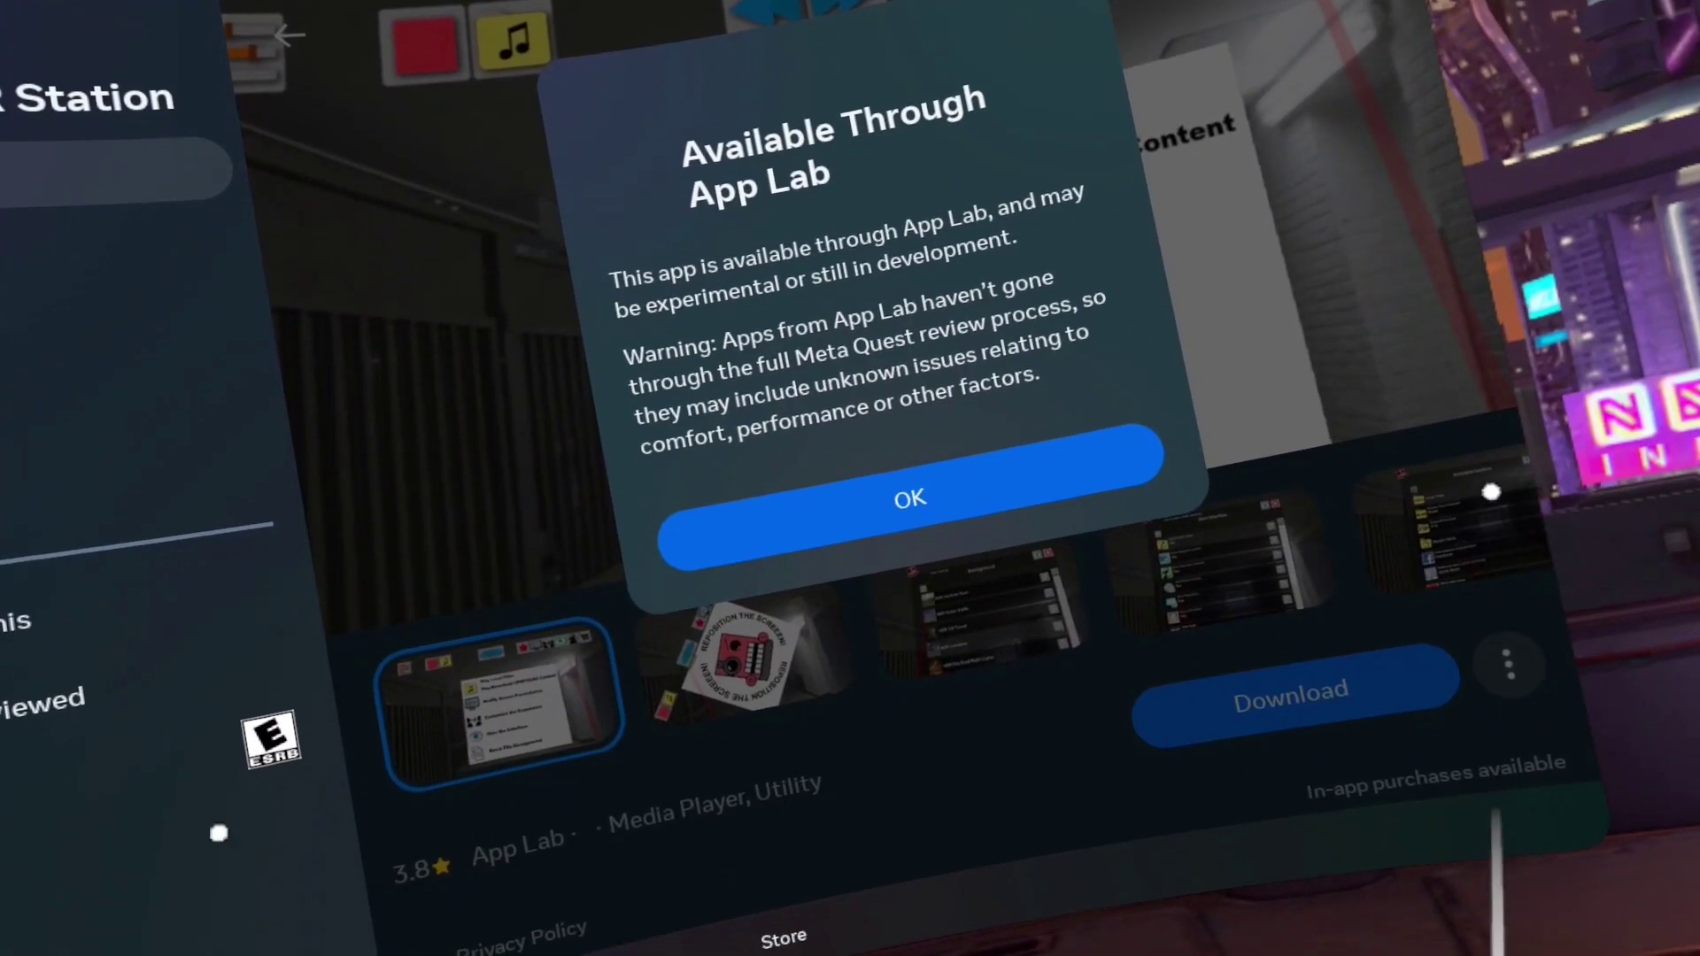
click(910, 487)
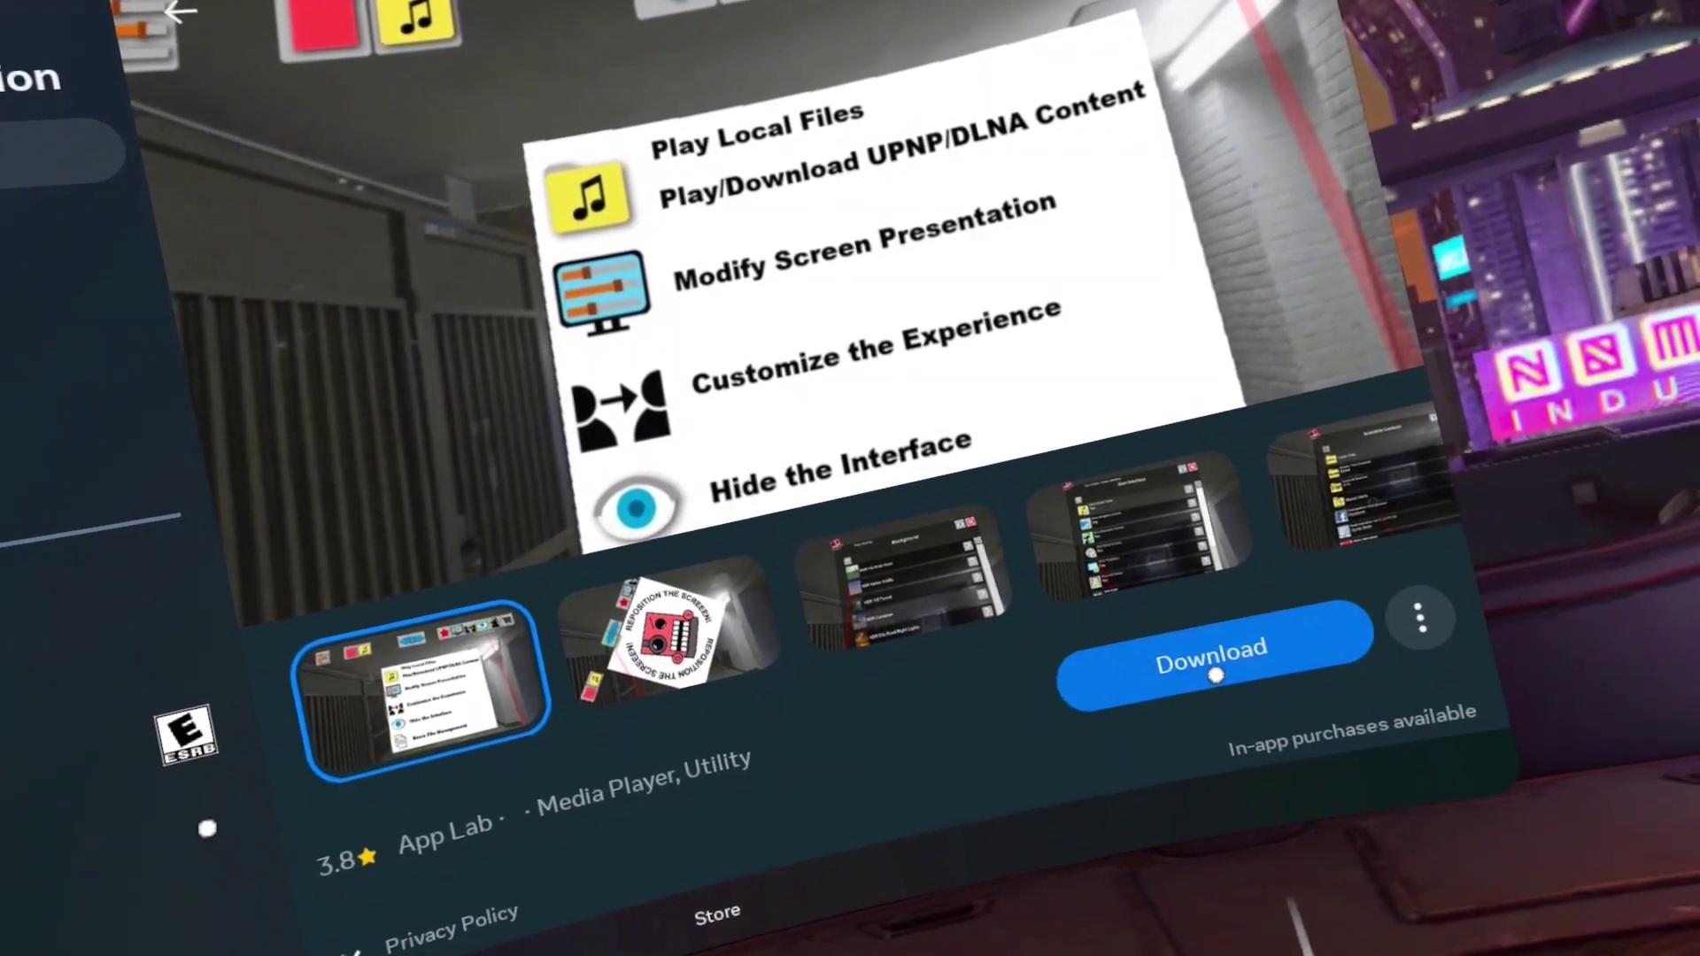
click(1213, 677)
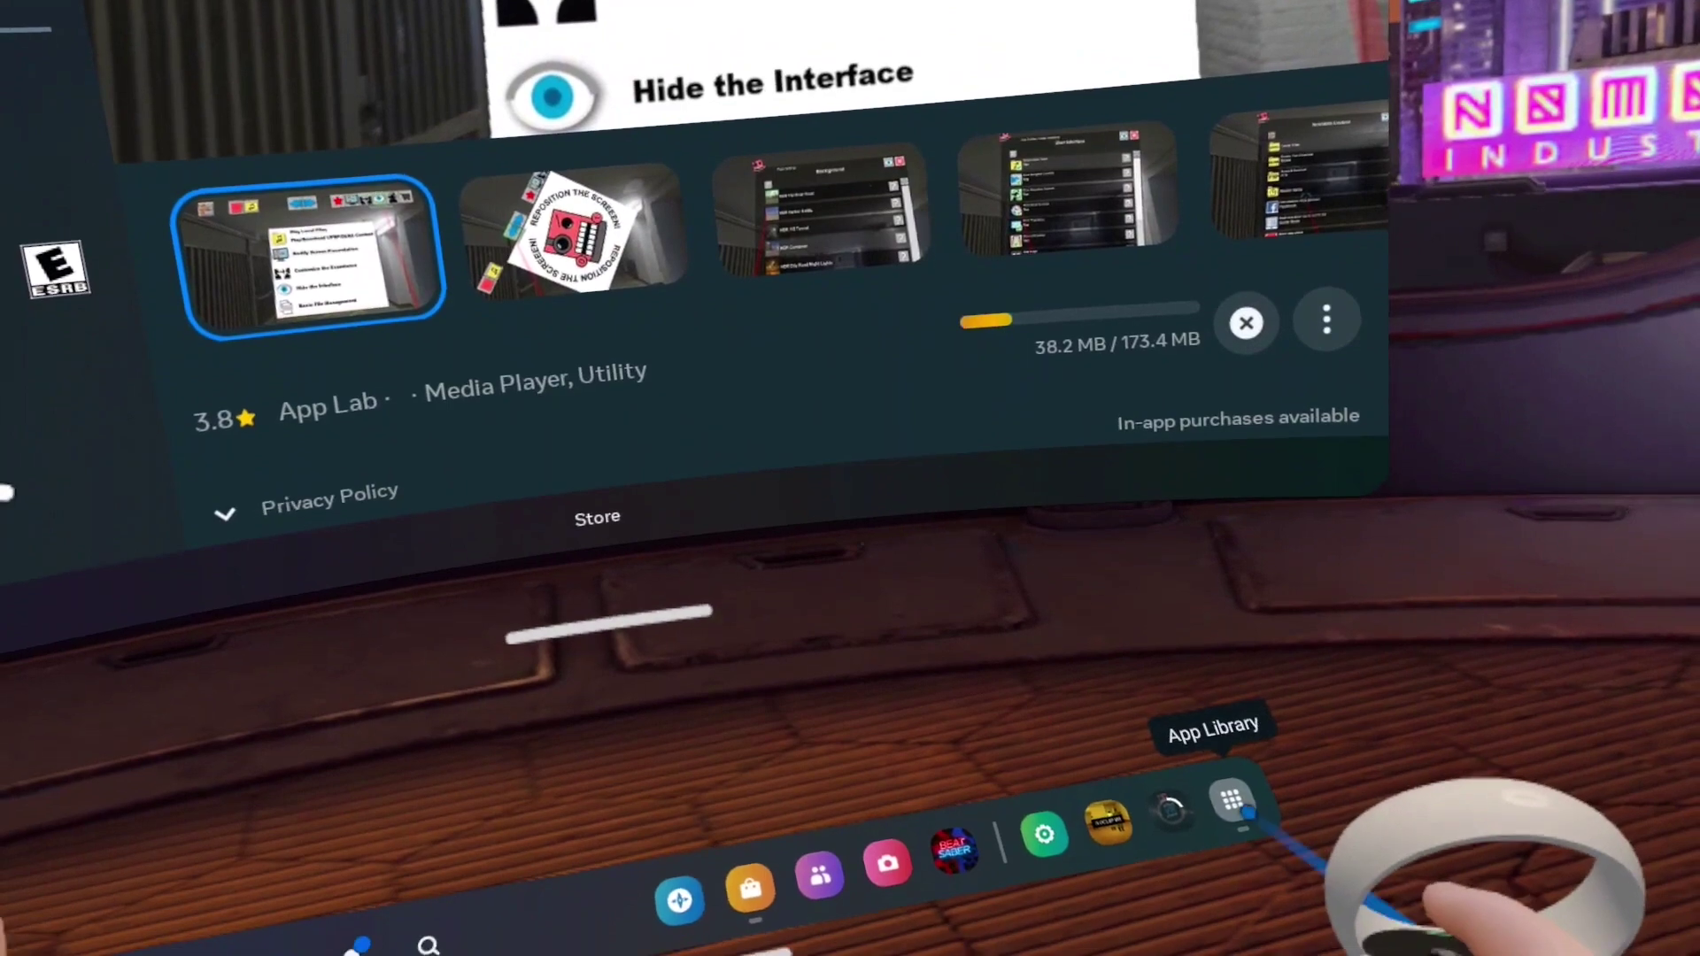
click(1251, 846)
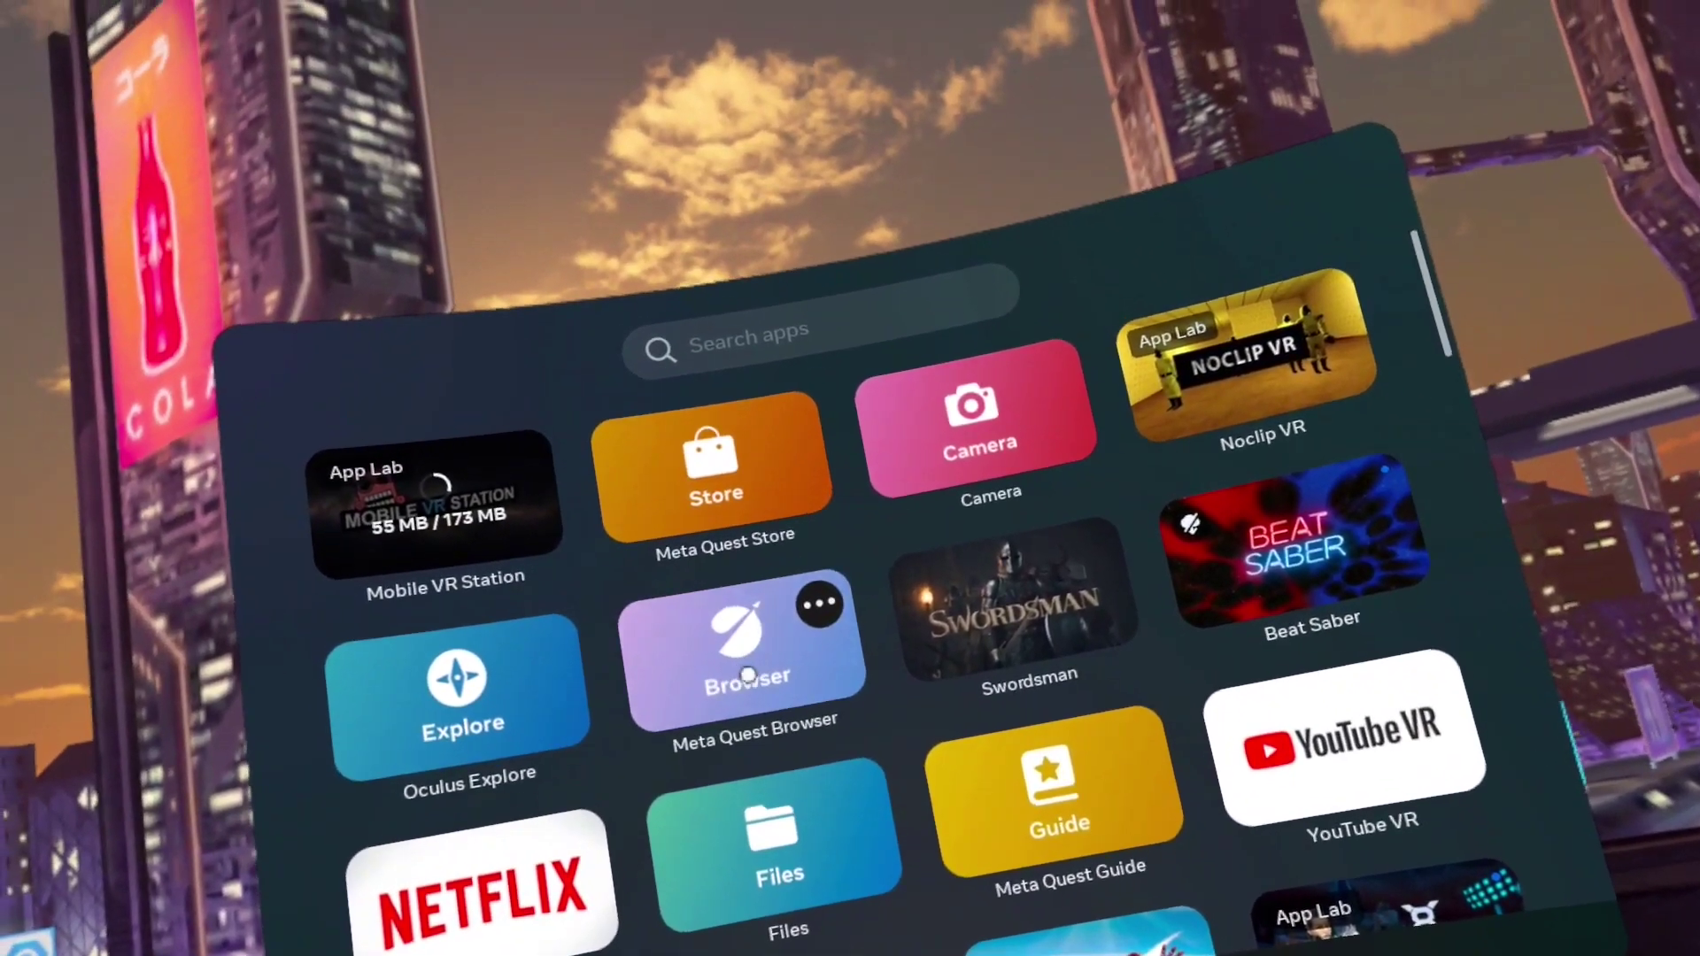
Start Outlook sign-up in Meta Quest Browser with a new hotmail address
click(747, 676)
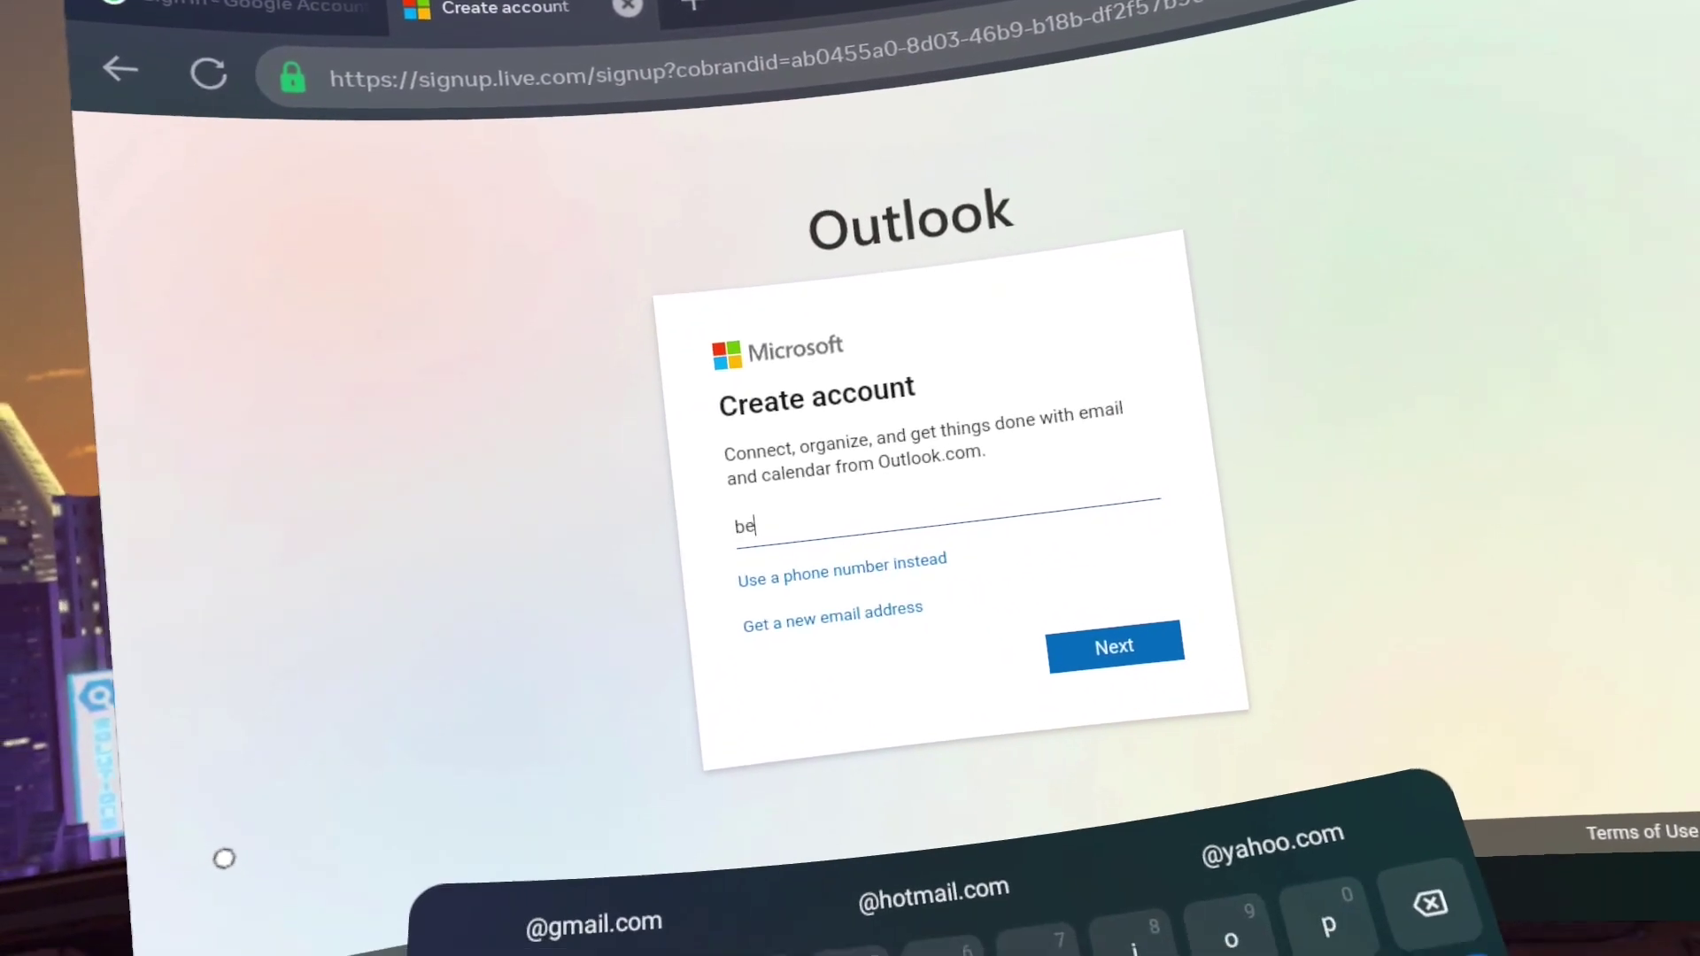
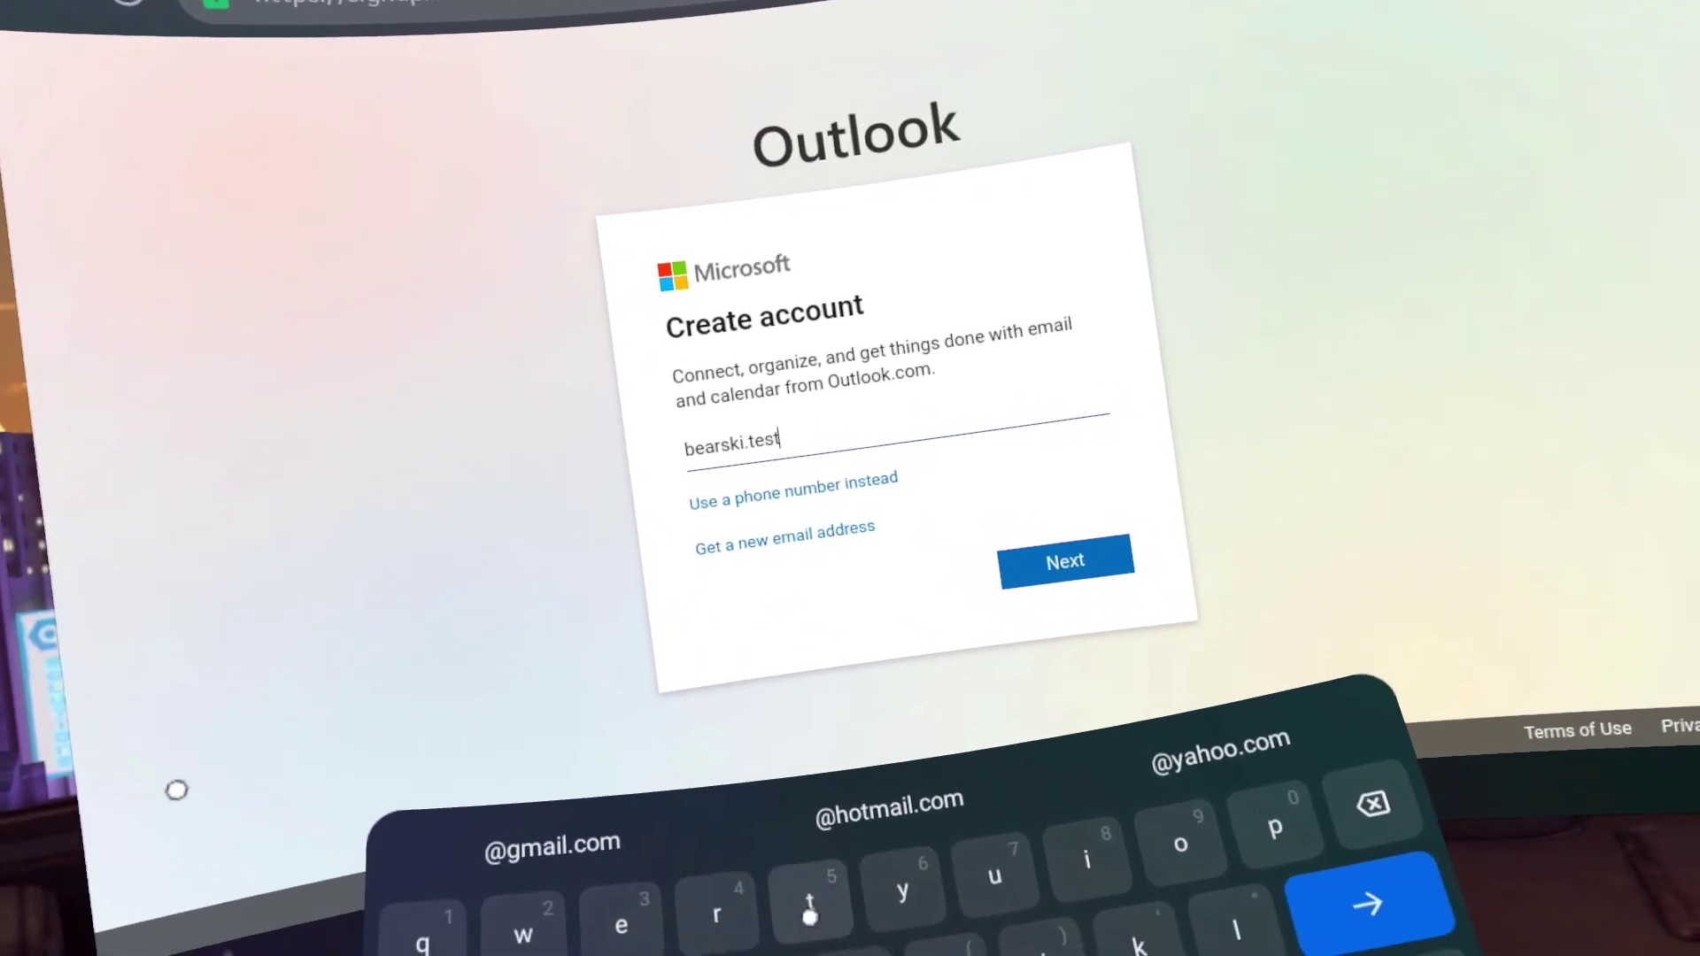
click(785, 537)
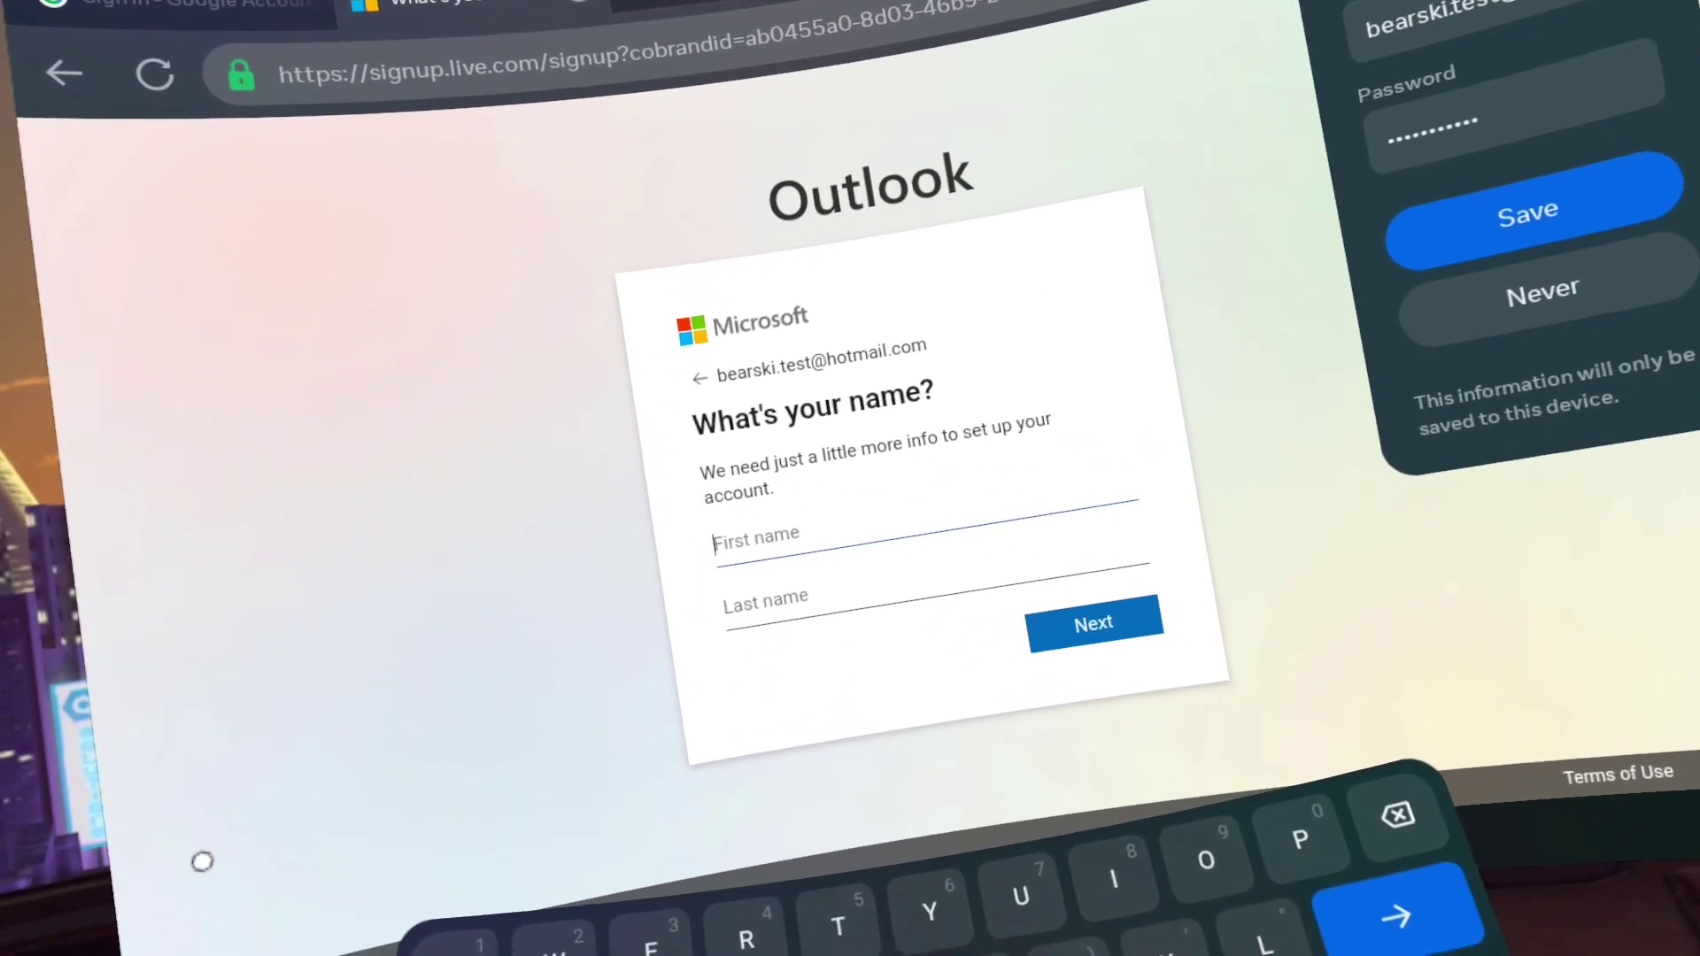
Enter the account holder's first and last name, then choose the country and birthdate and continue
text(Bearski)
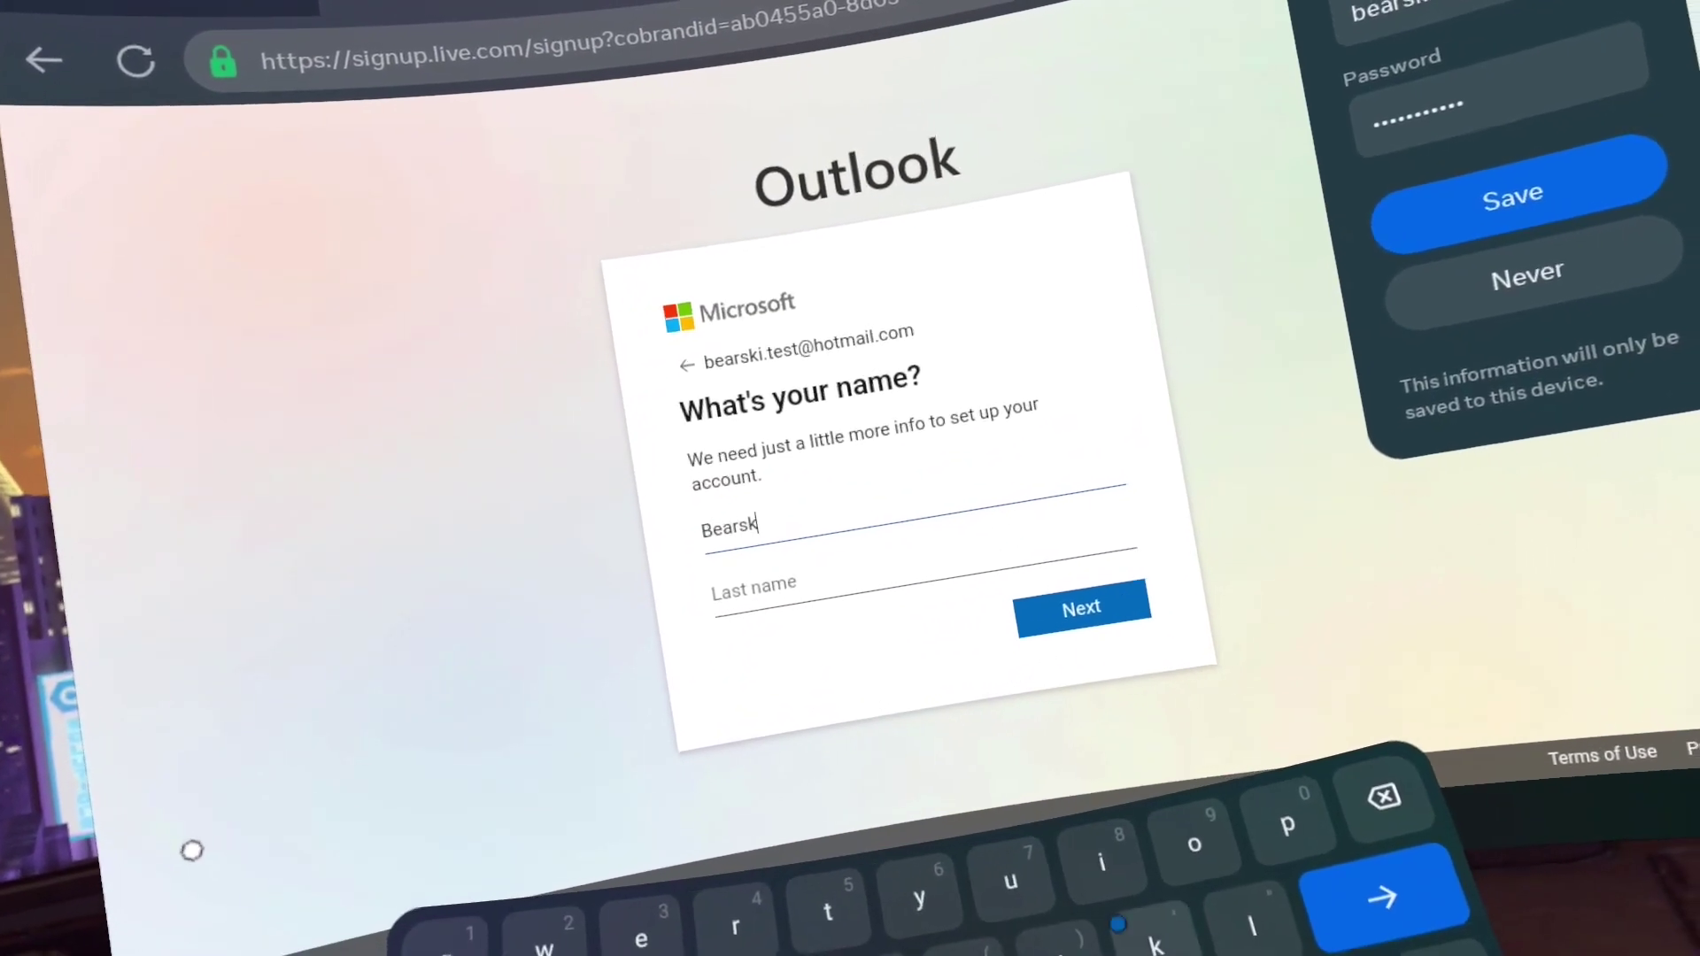
key(Return)
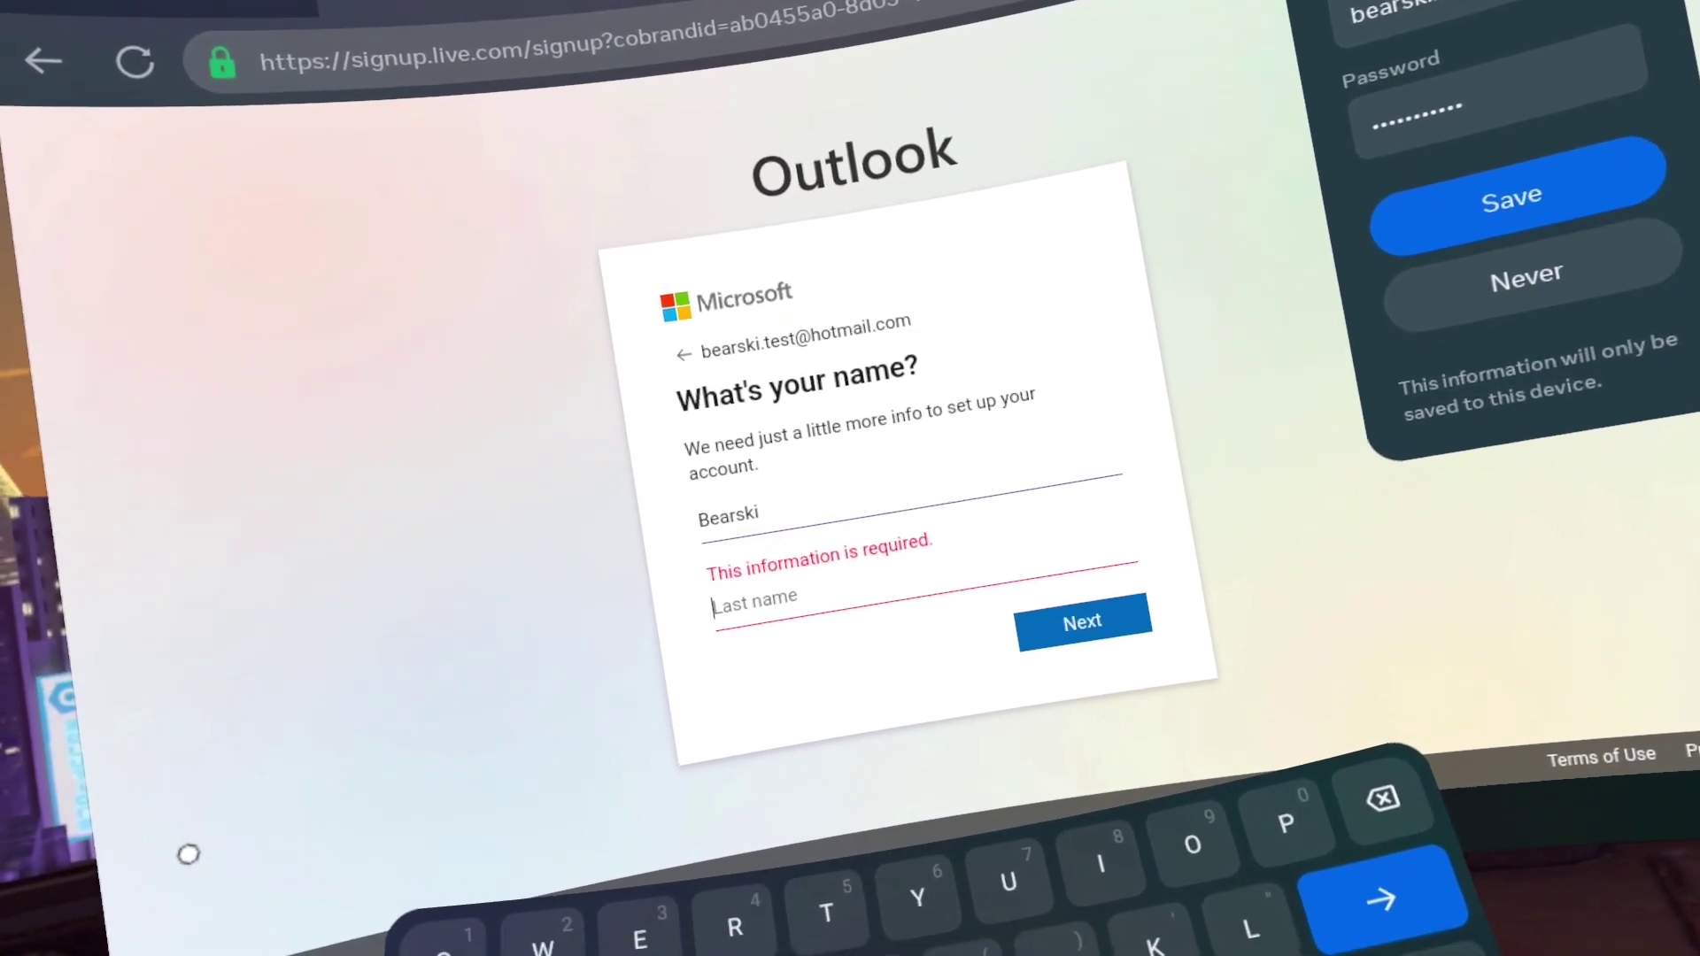
text(Gaming)
key(Return)
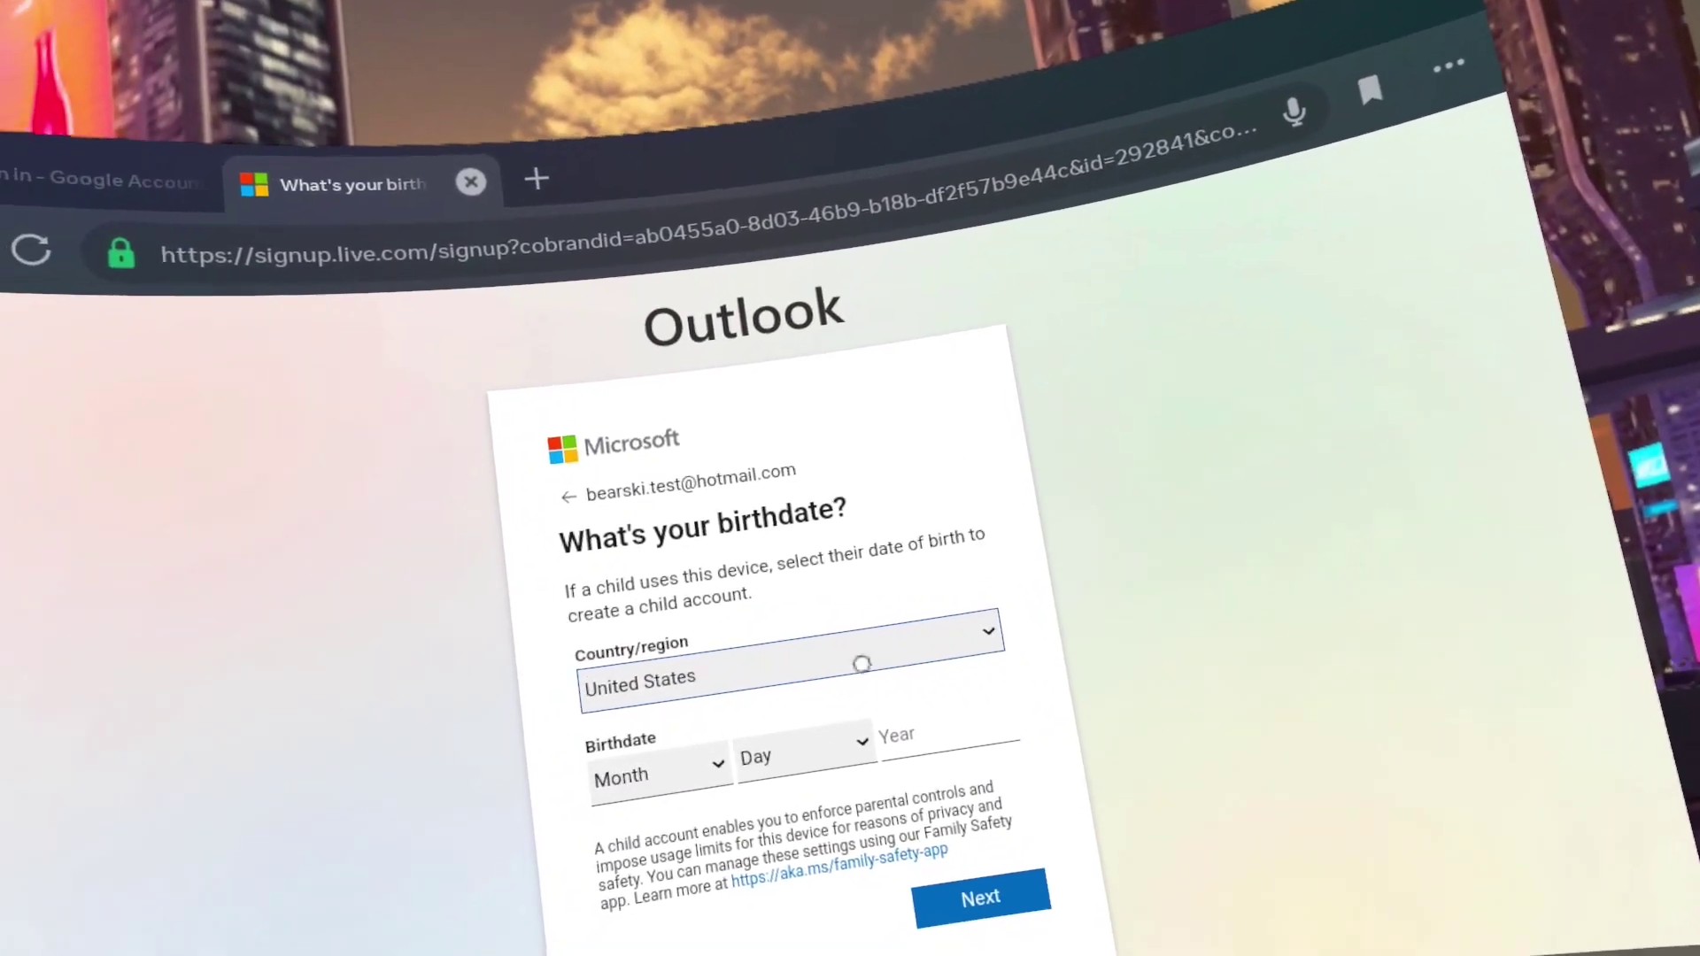
click(863, 611)
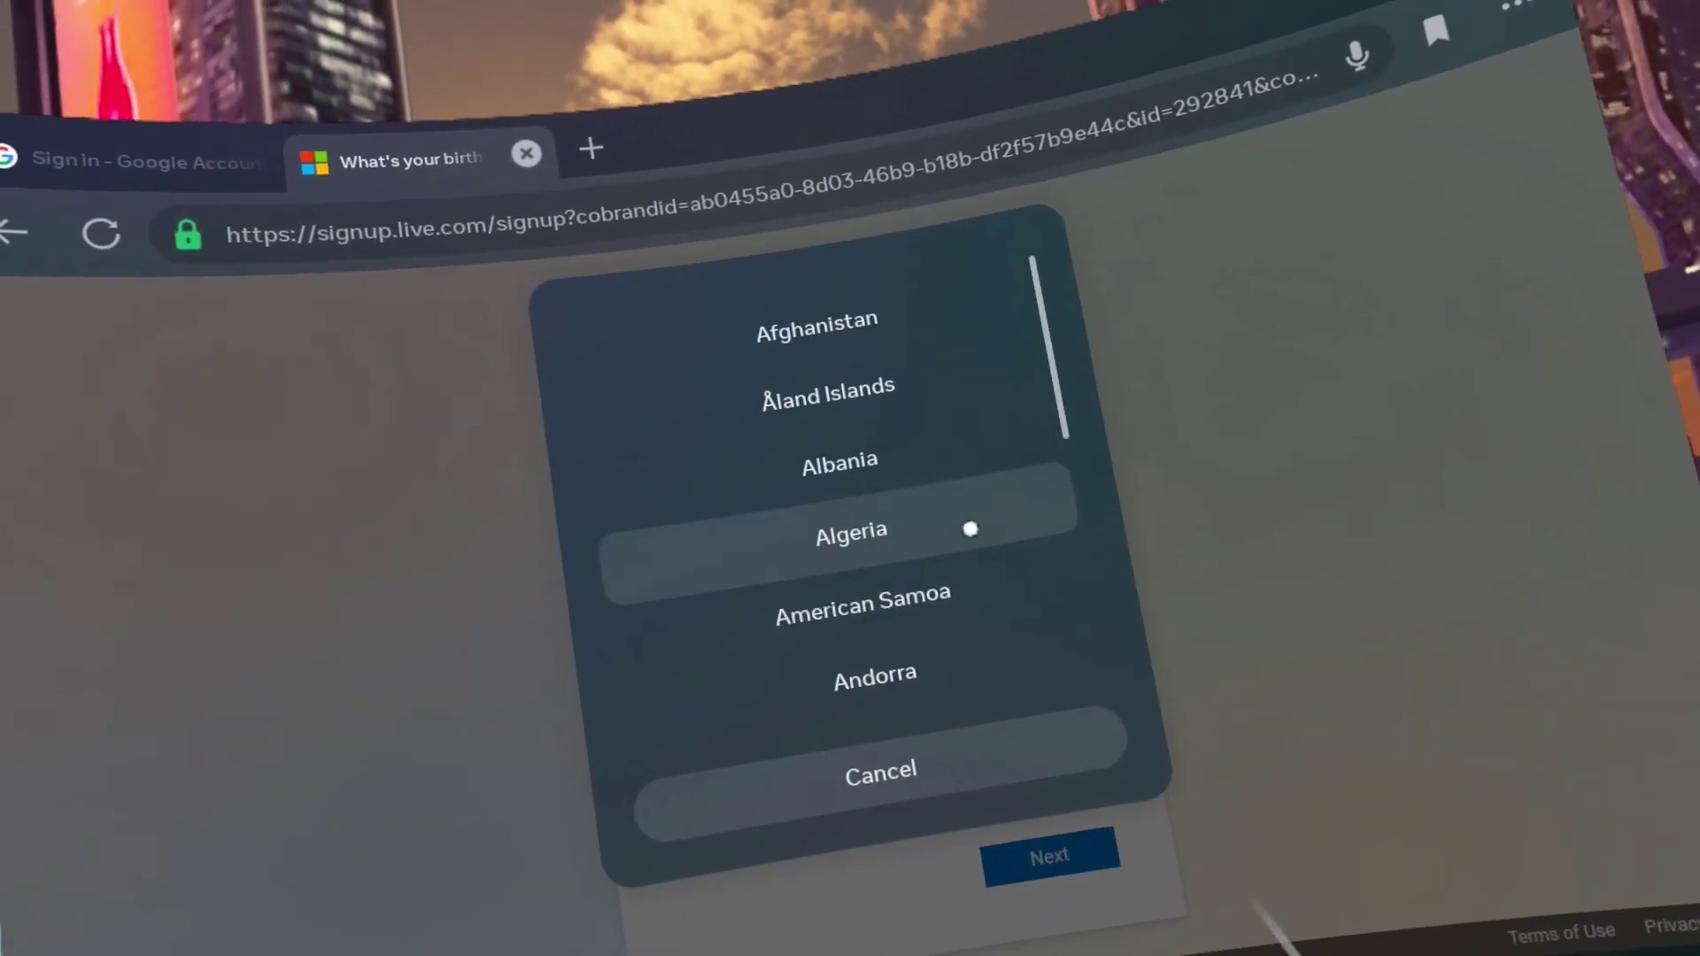
scroll(947, 540, down, 5)
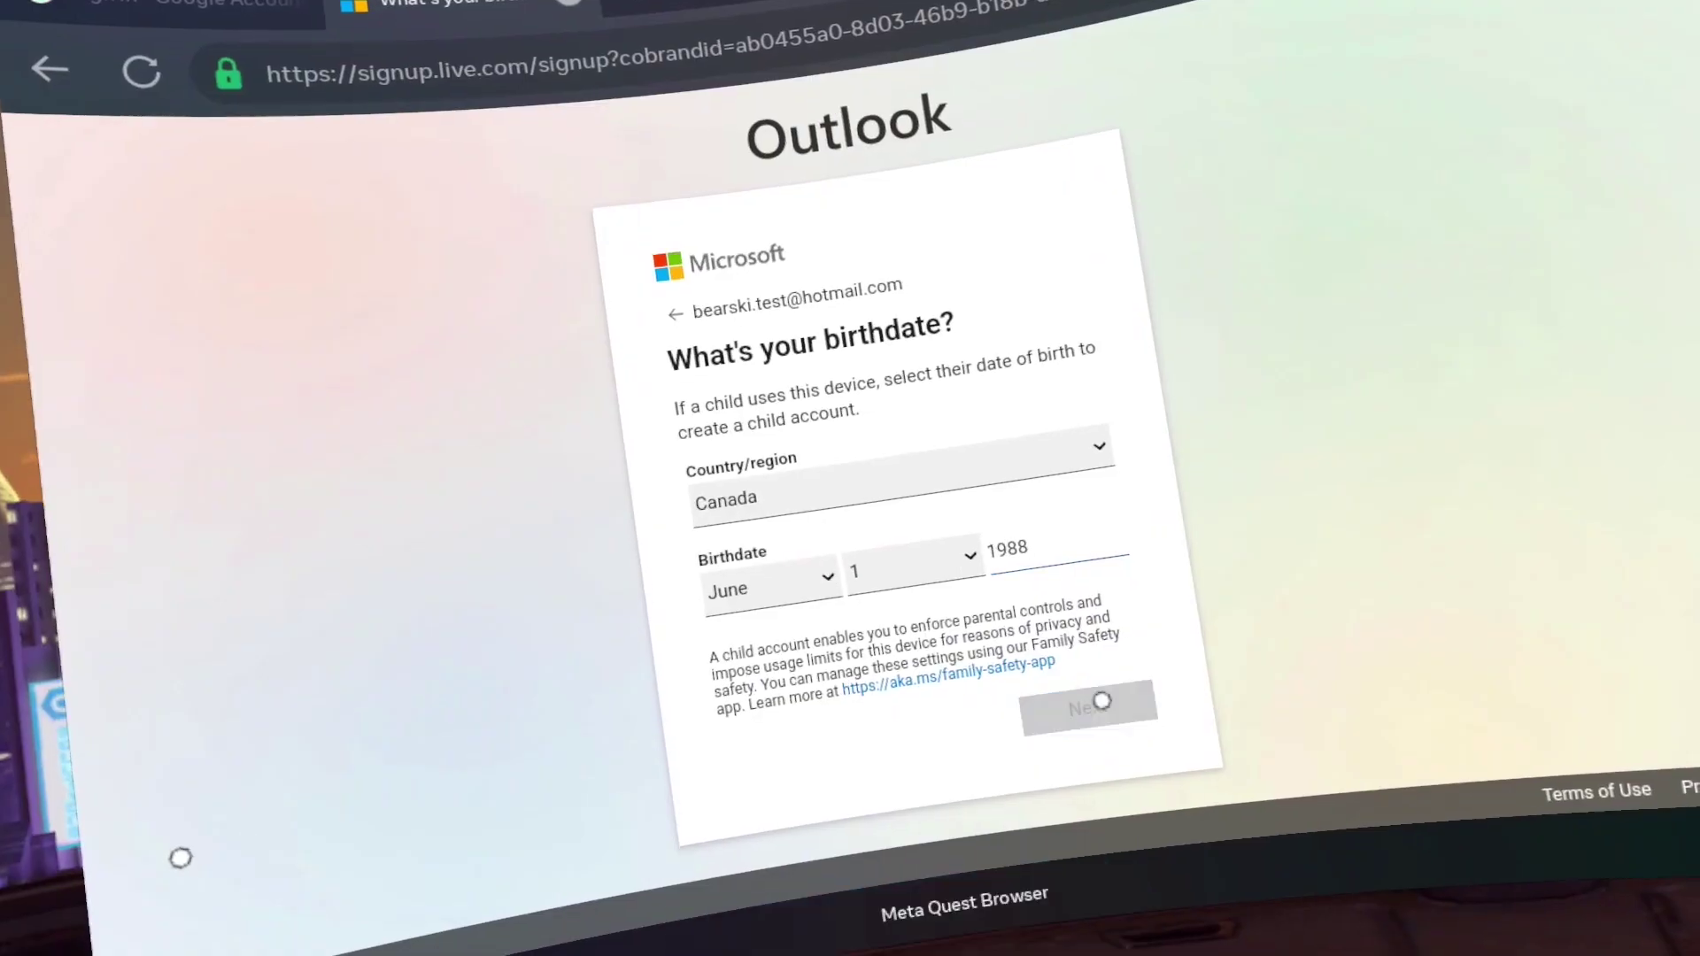
click(1101, 699)
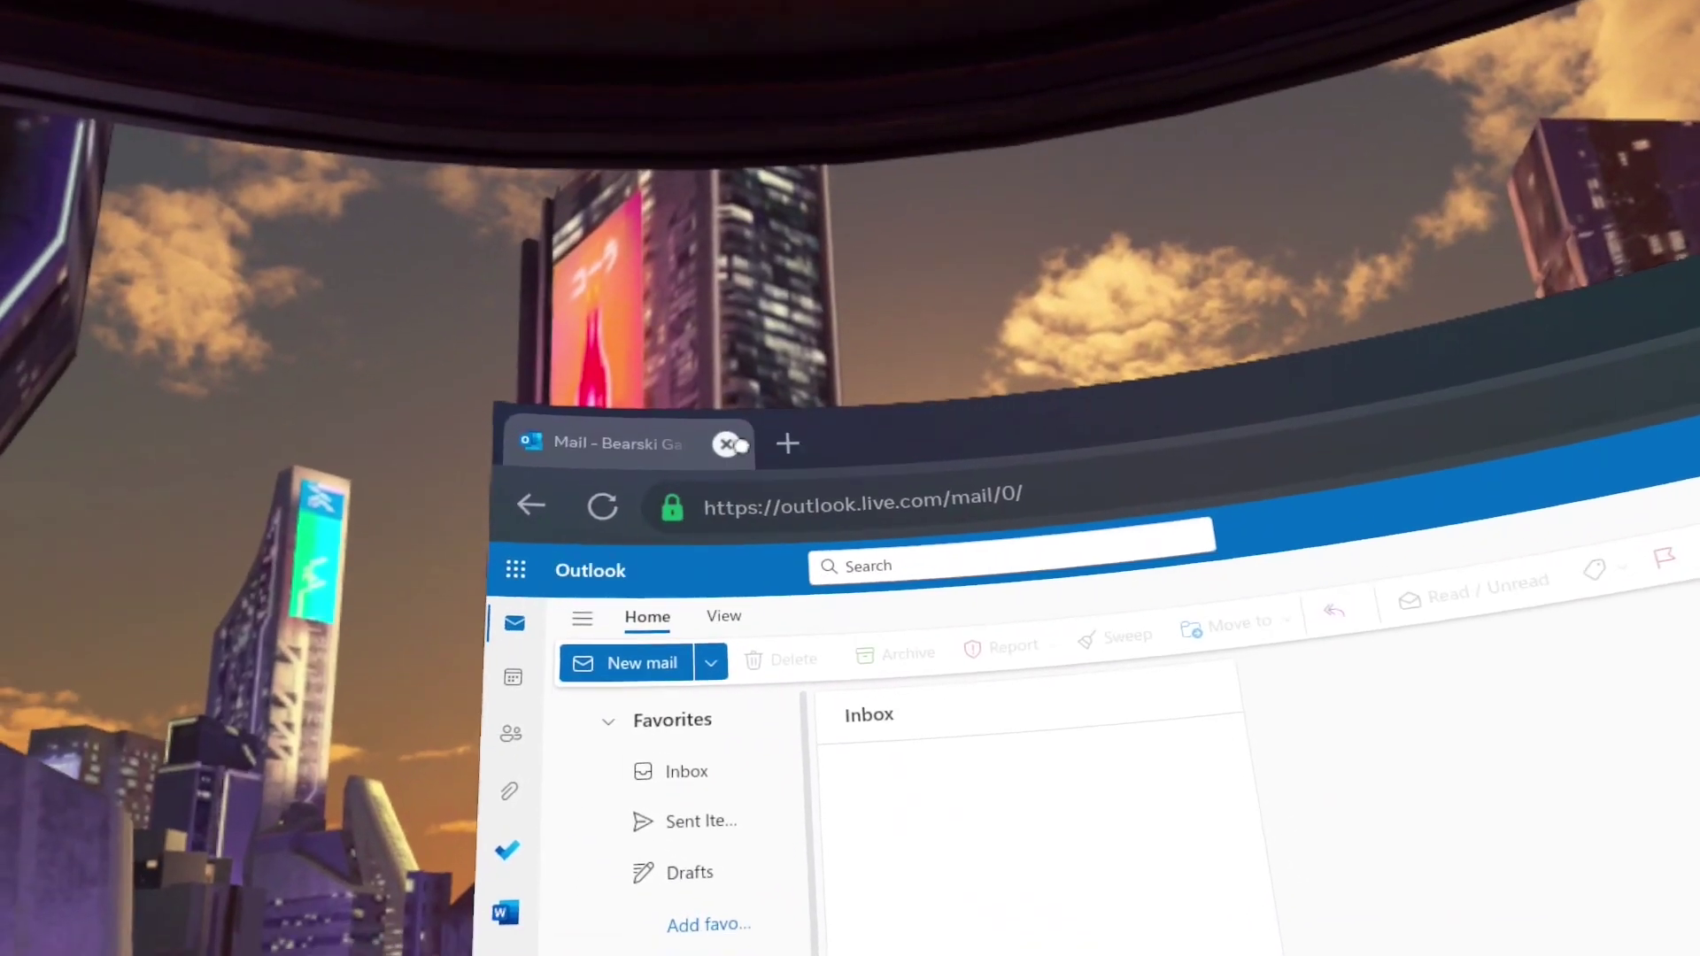
Load sidequestvr.com in a new browser tab next to the mailbox
click(705, 225)
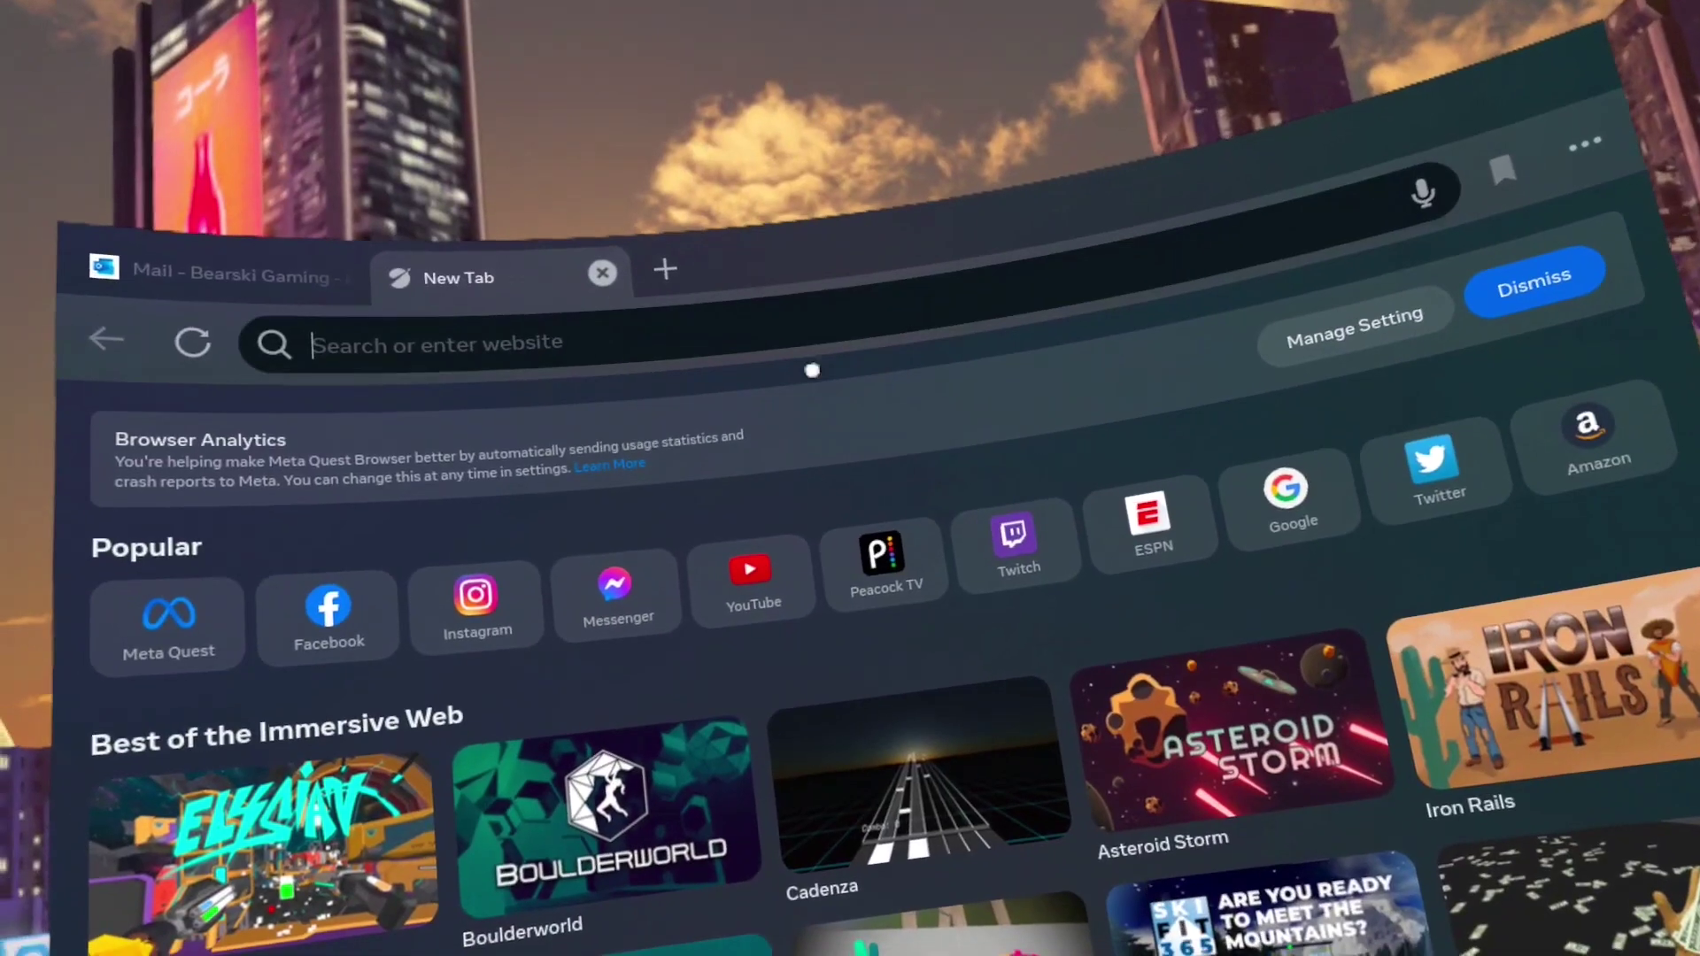
text(si)
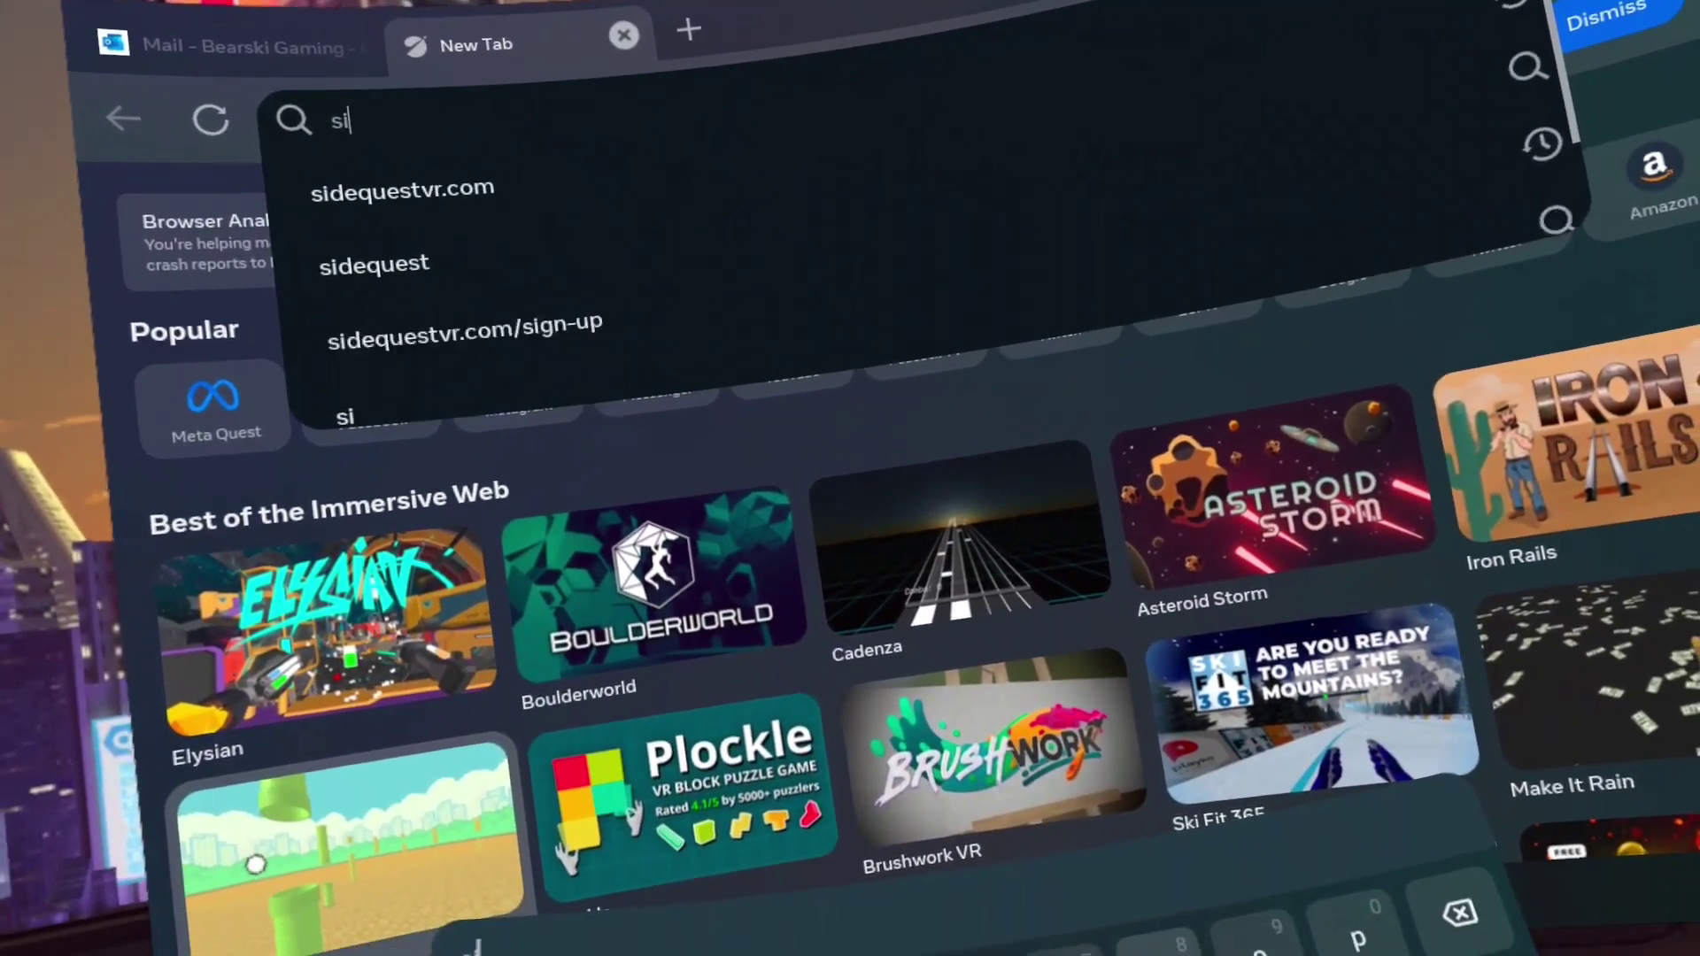
text(deq)
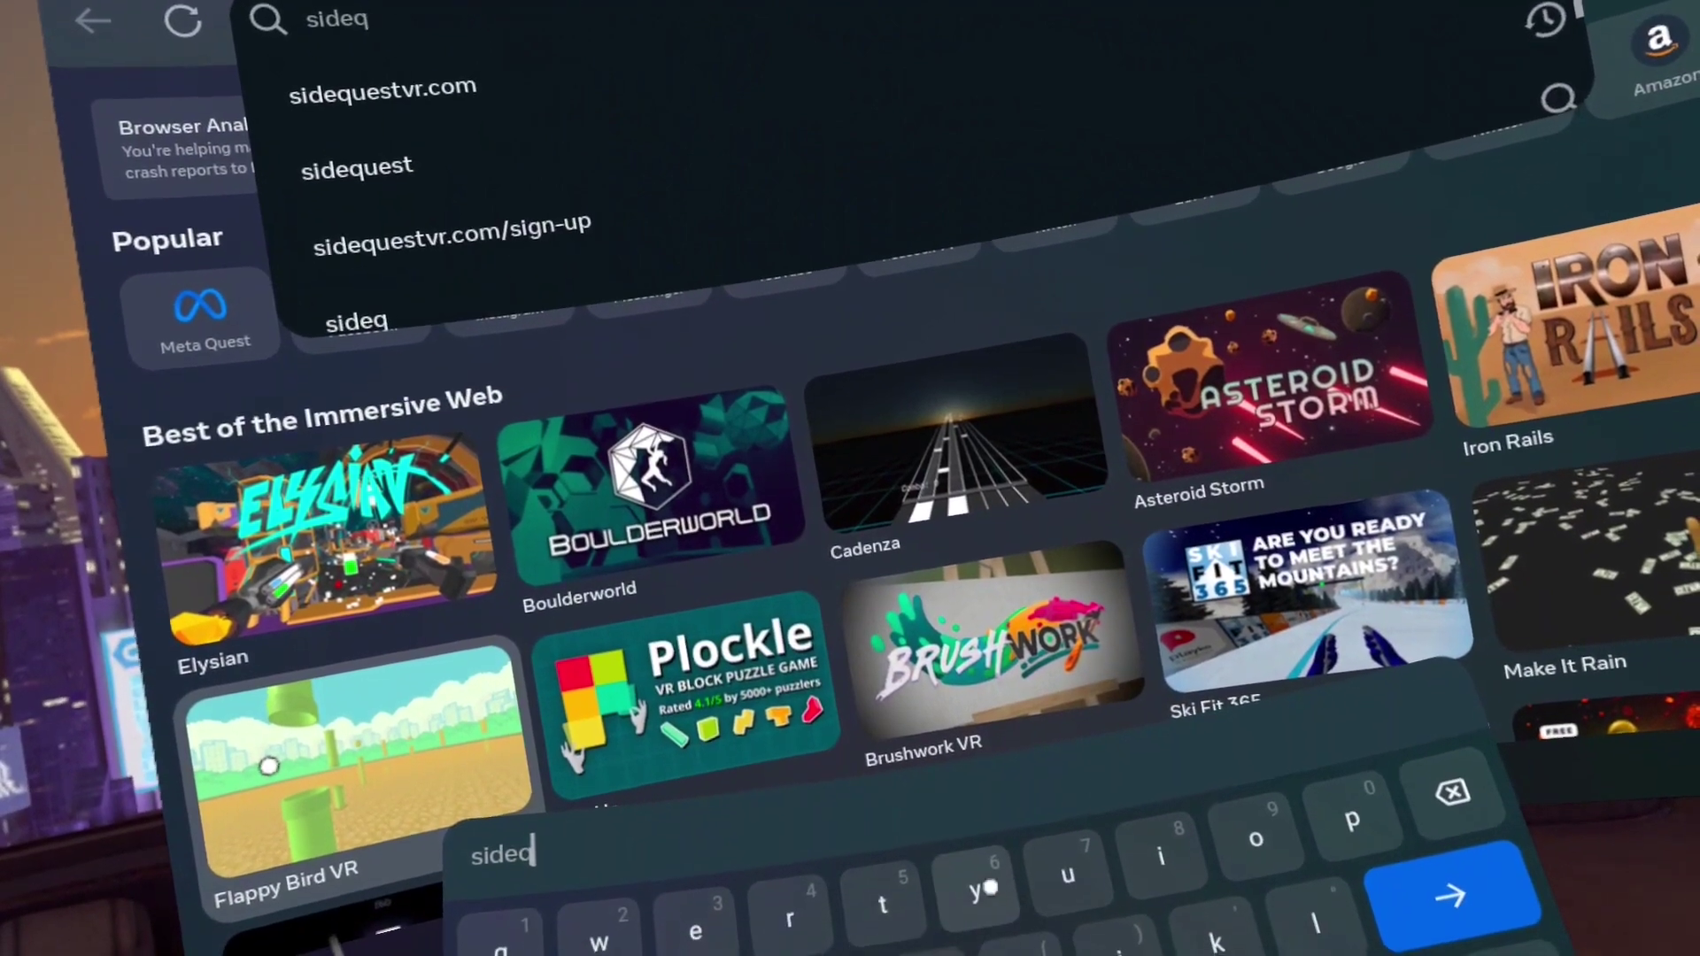
text(uest)
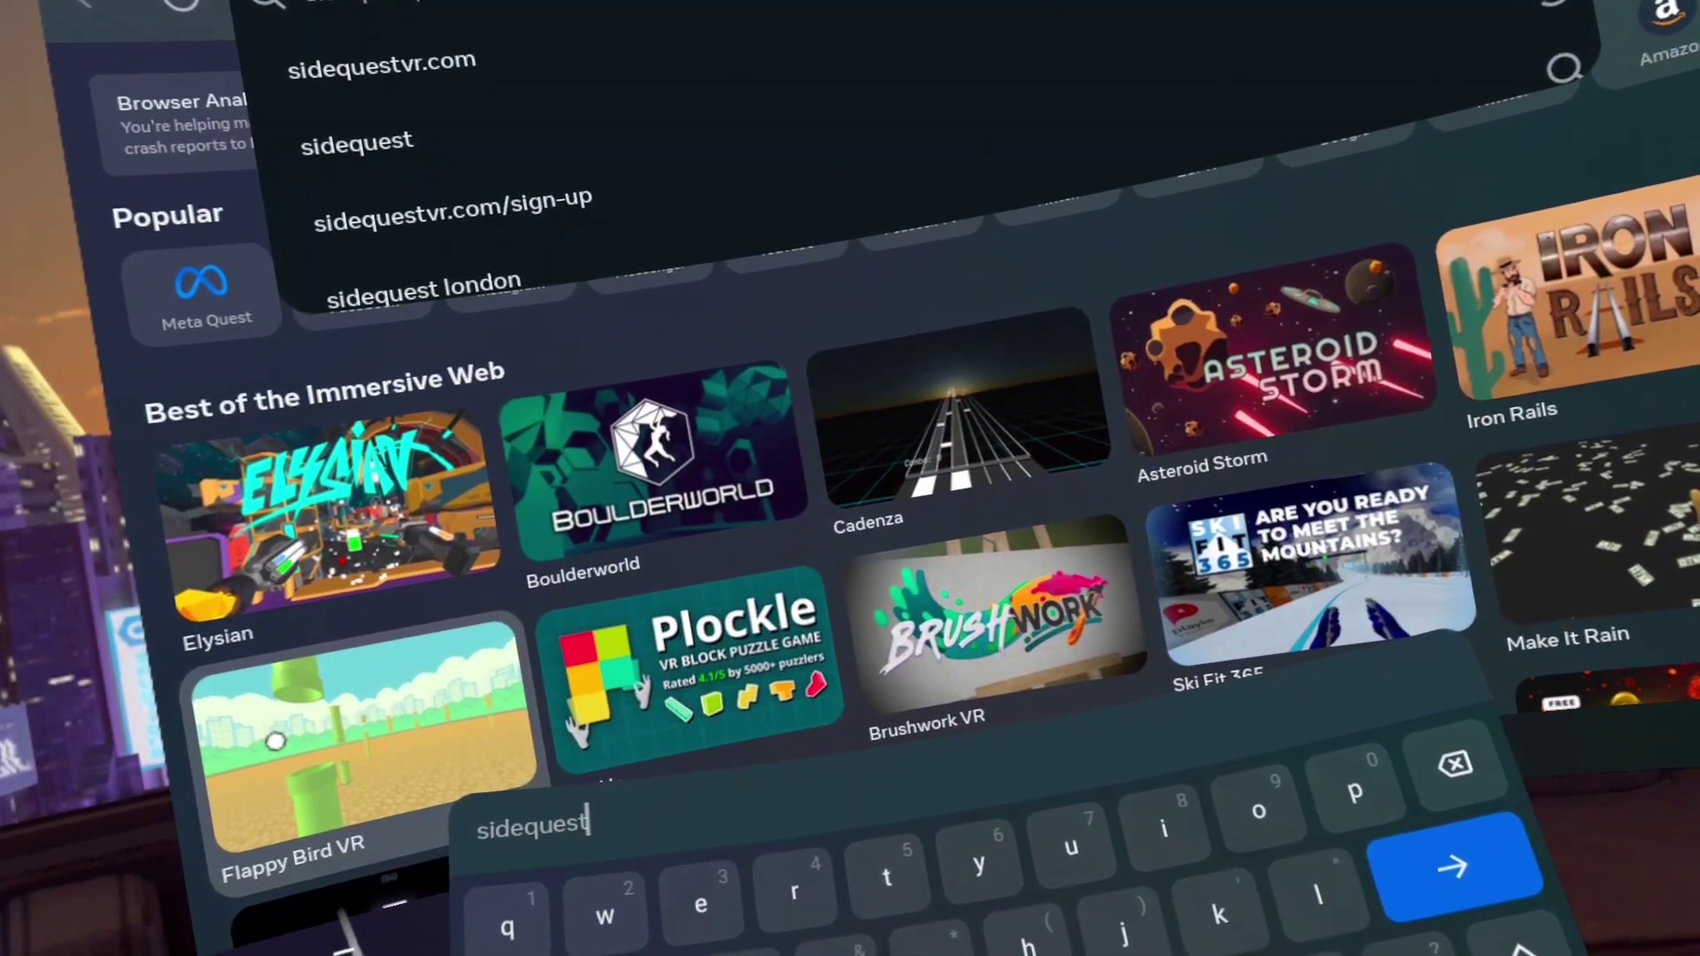
text(vr)
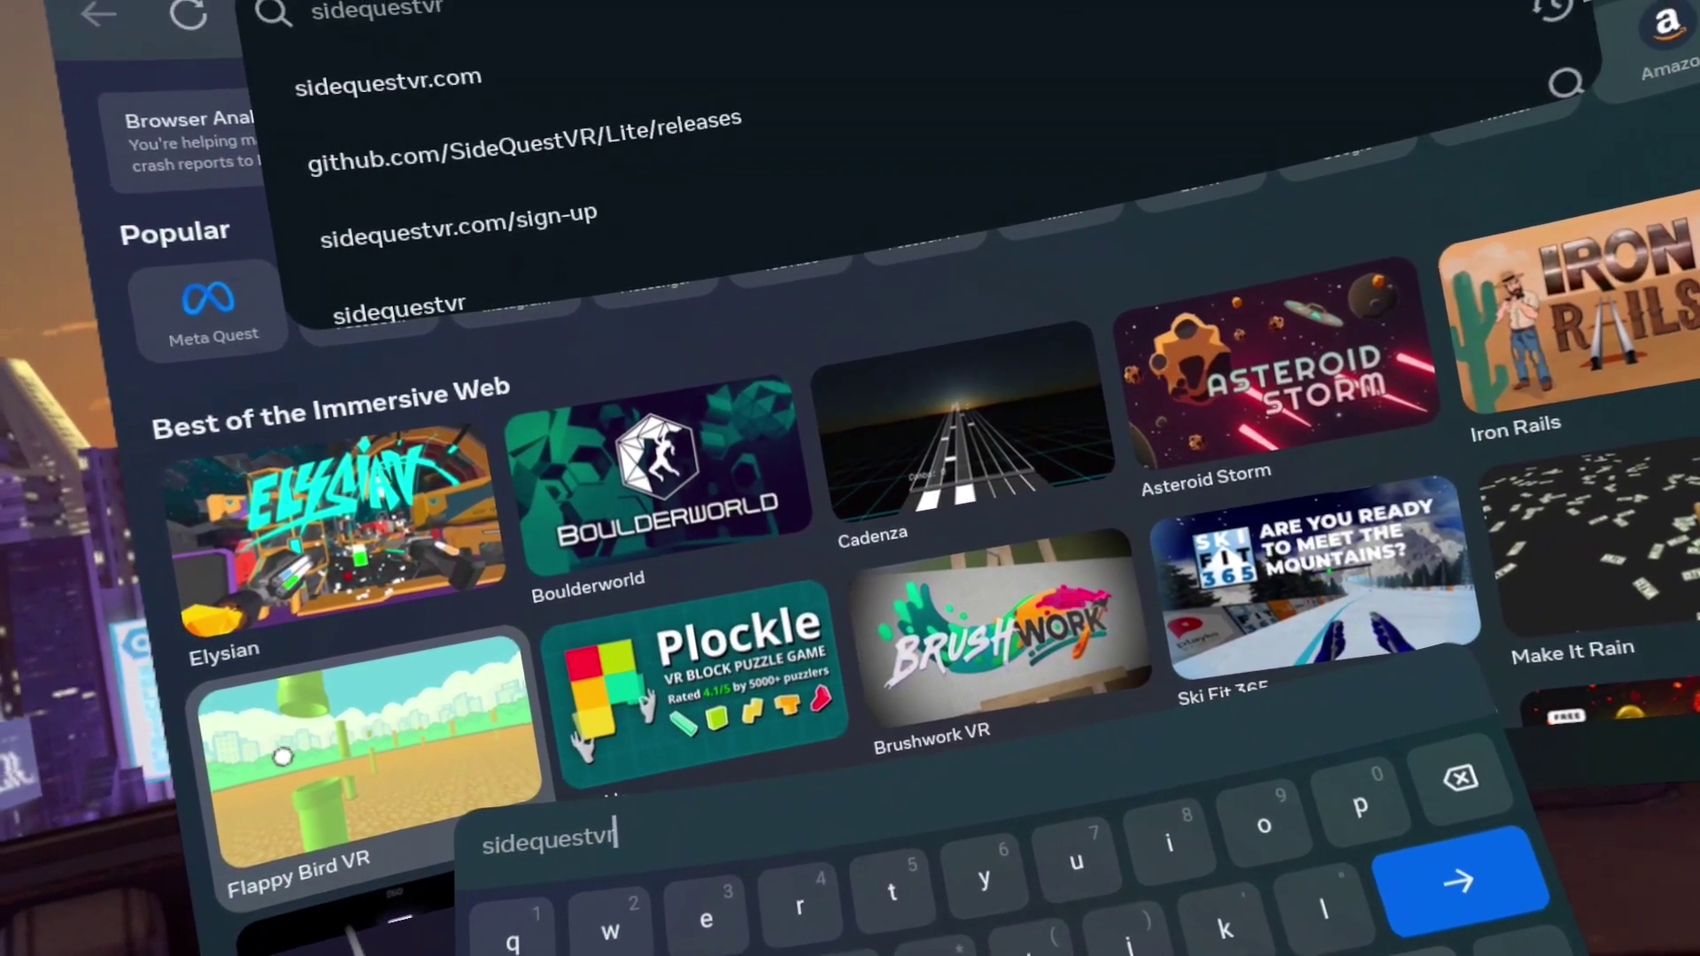
text(.com)
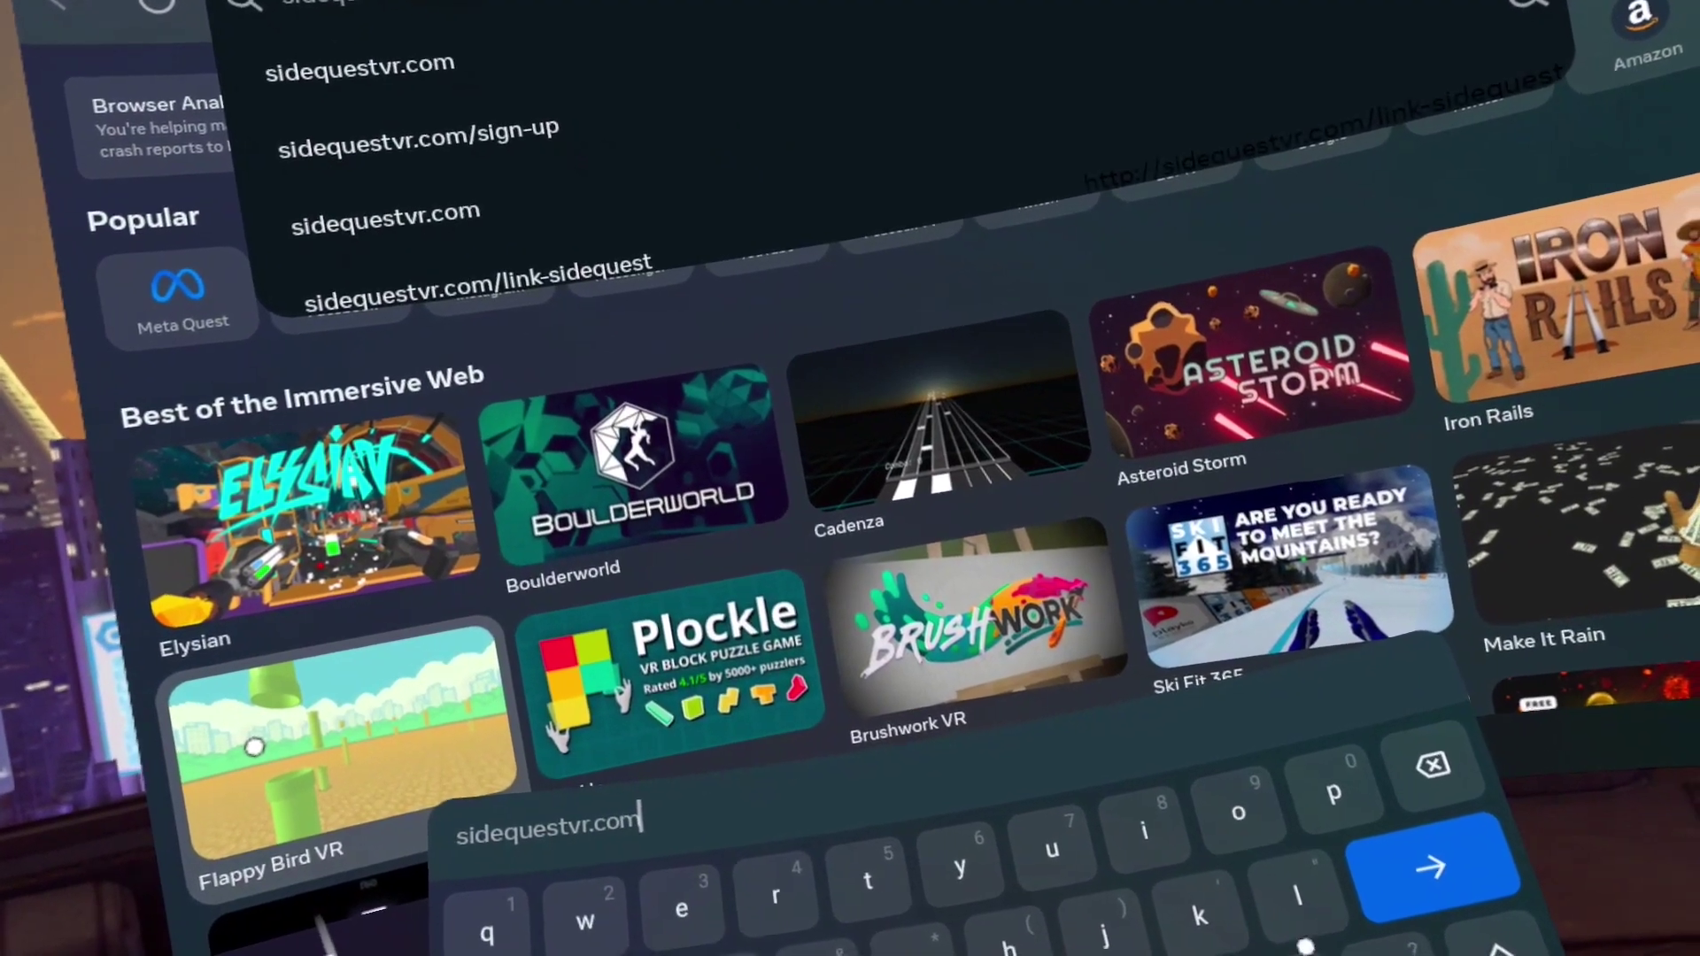
click(1429, 868)
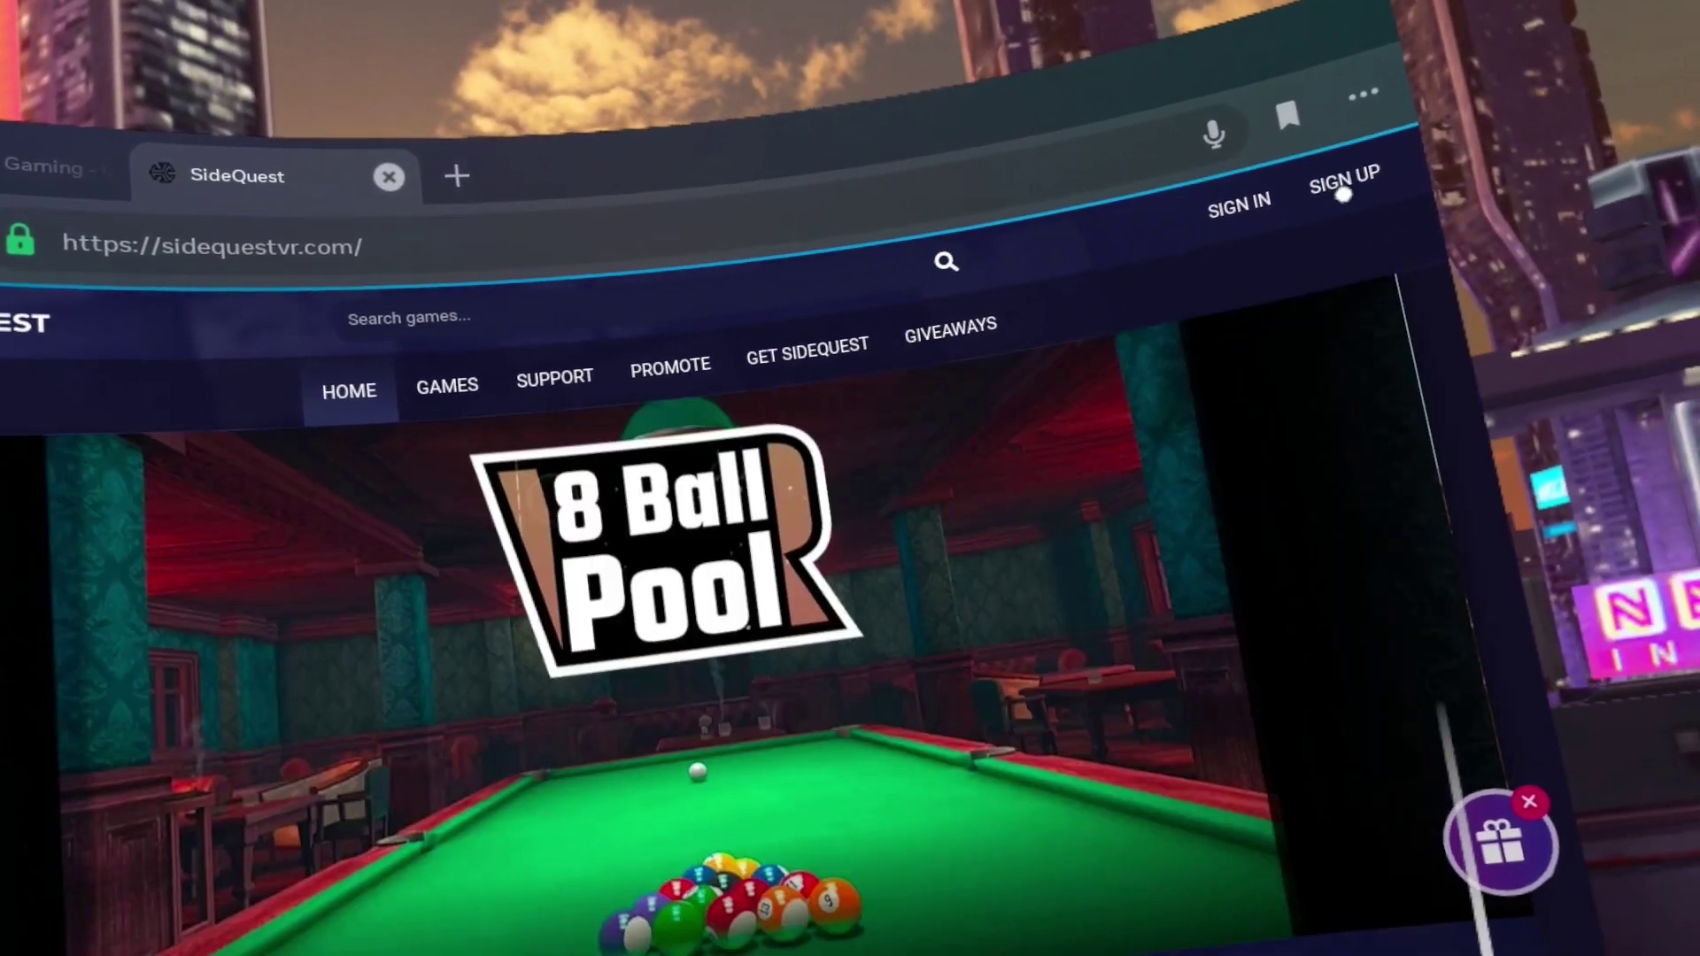
Enter the new hotmail address on SideQuest sign-up and request the verification email
click(1343, 194)
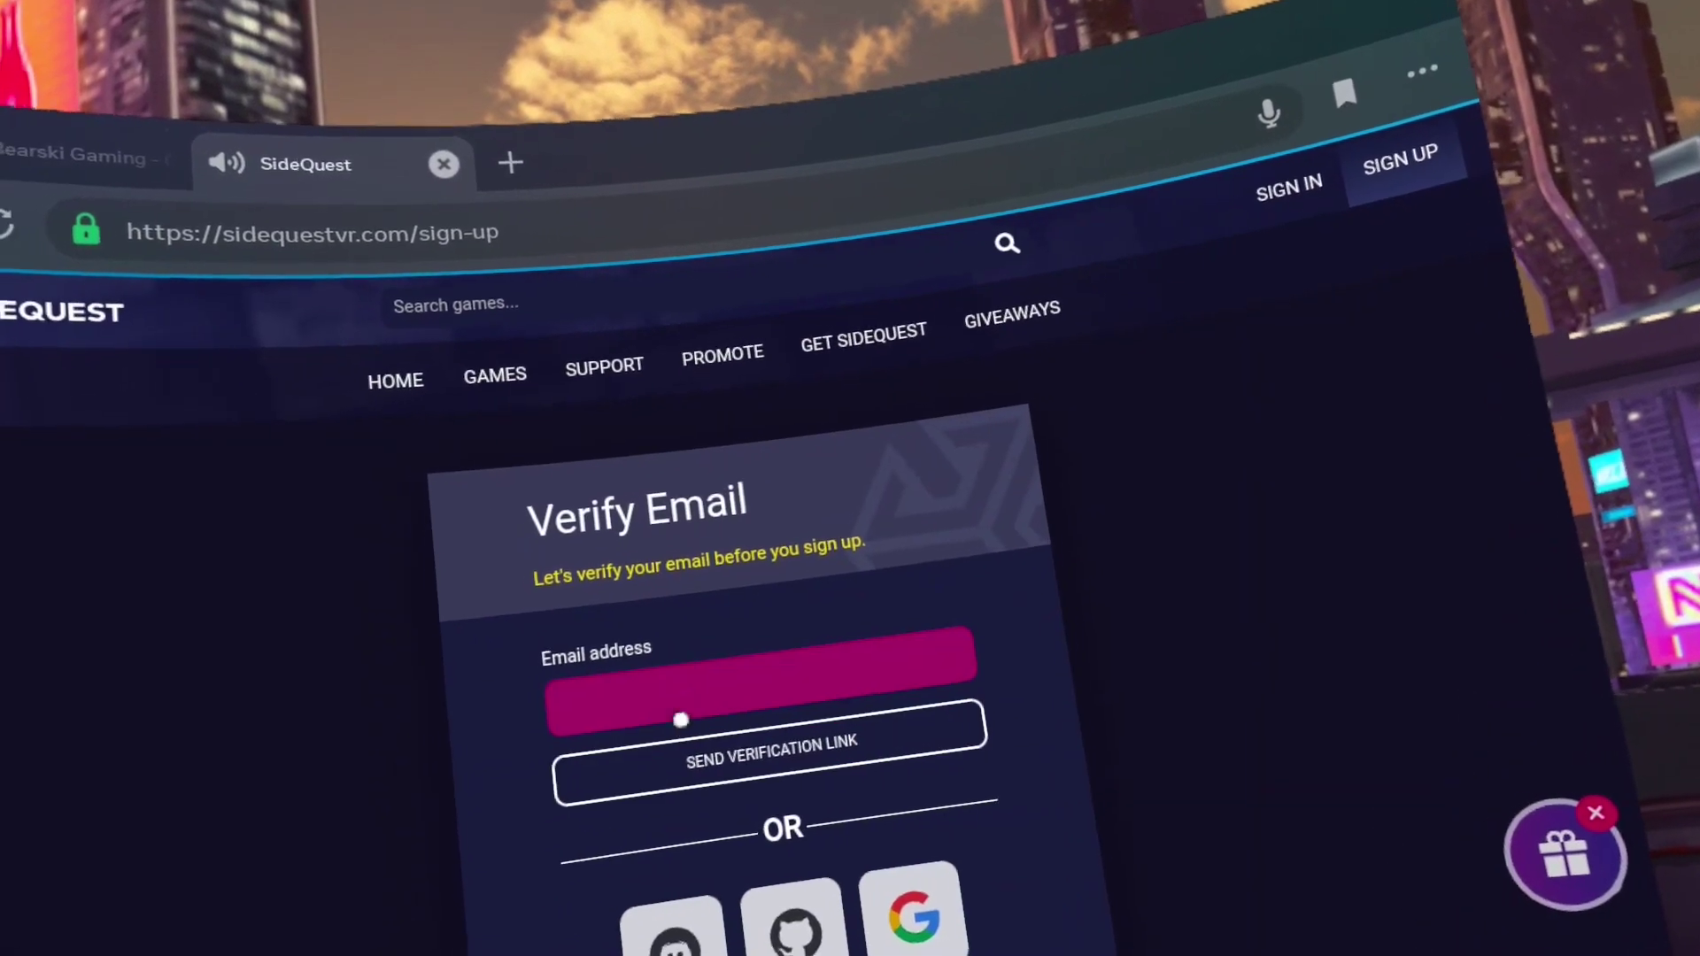
click(741, 677)
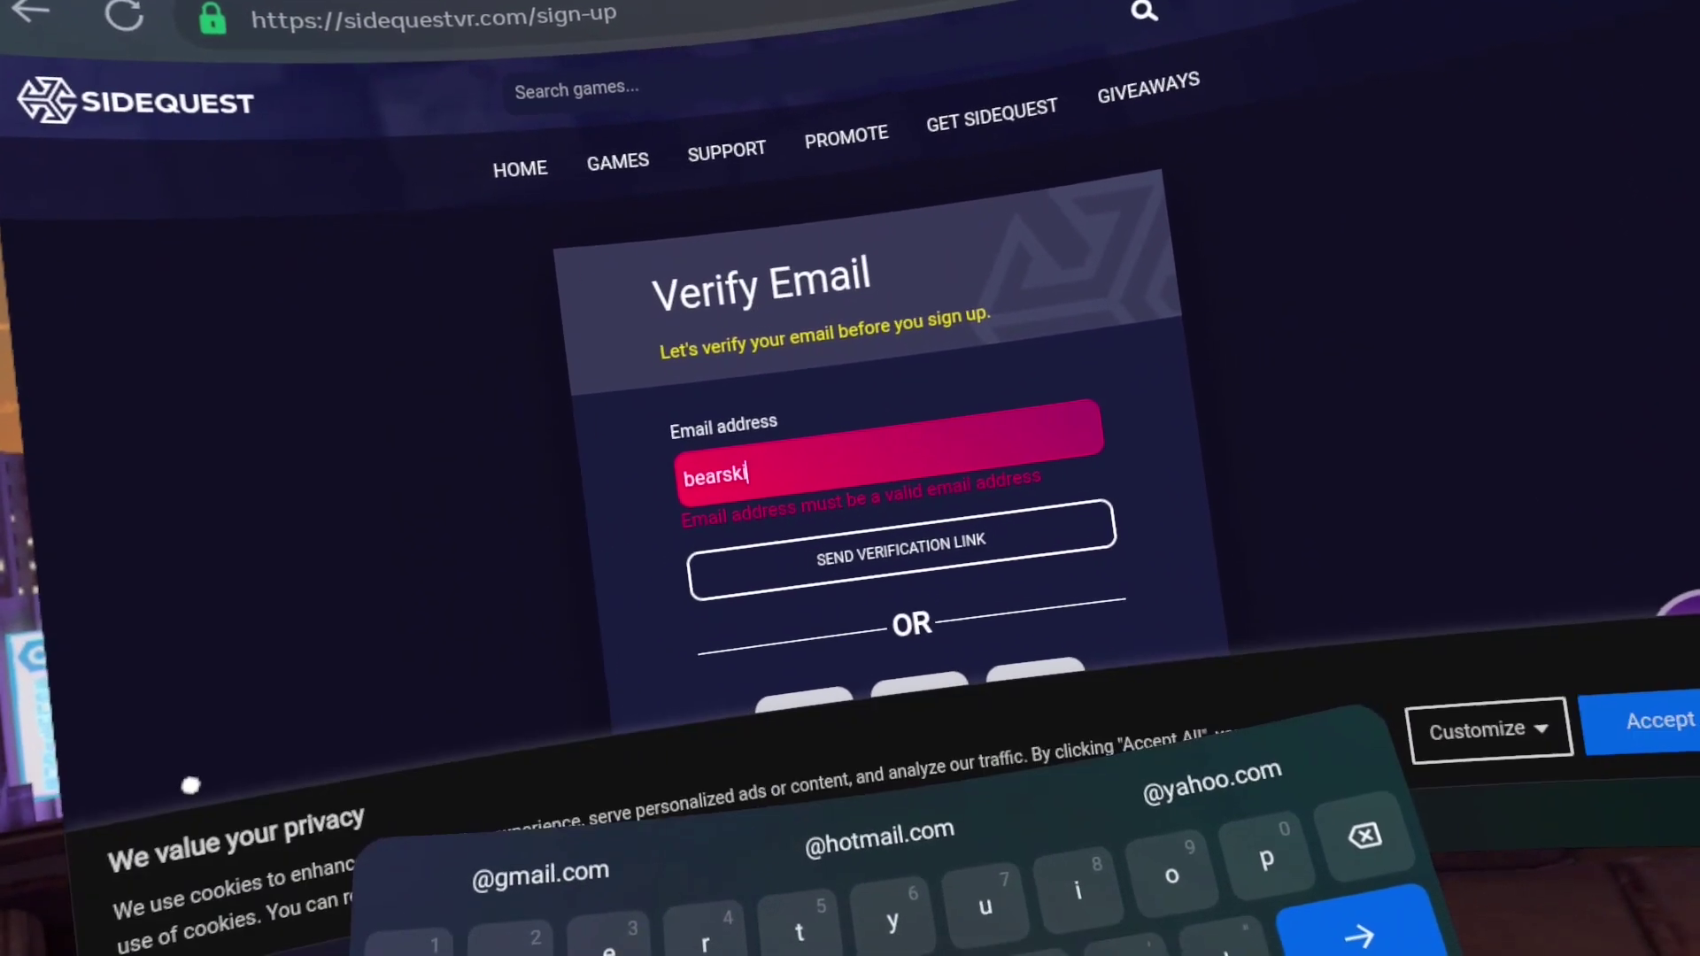
click(892, 811)
click(911, 531)
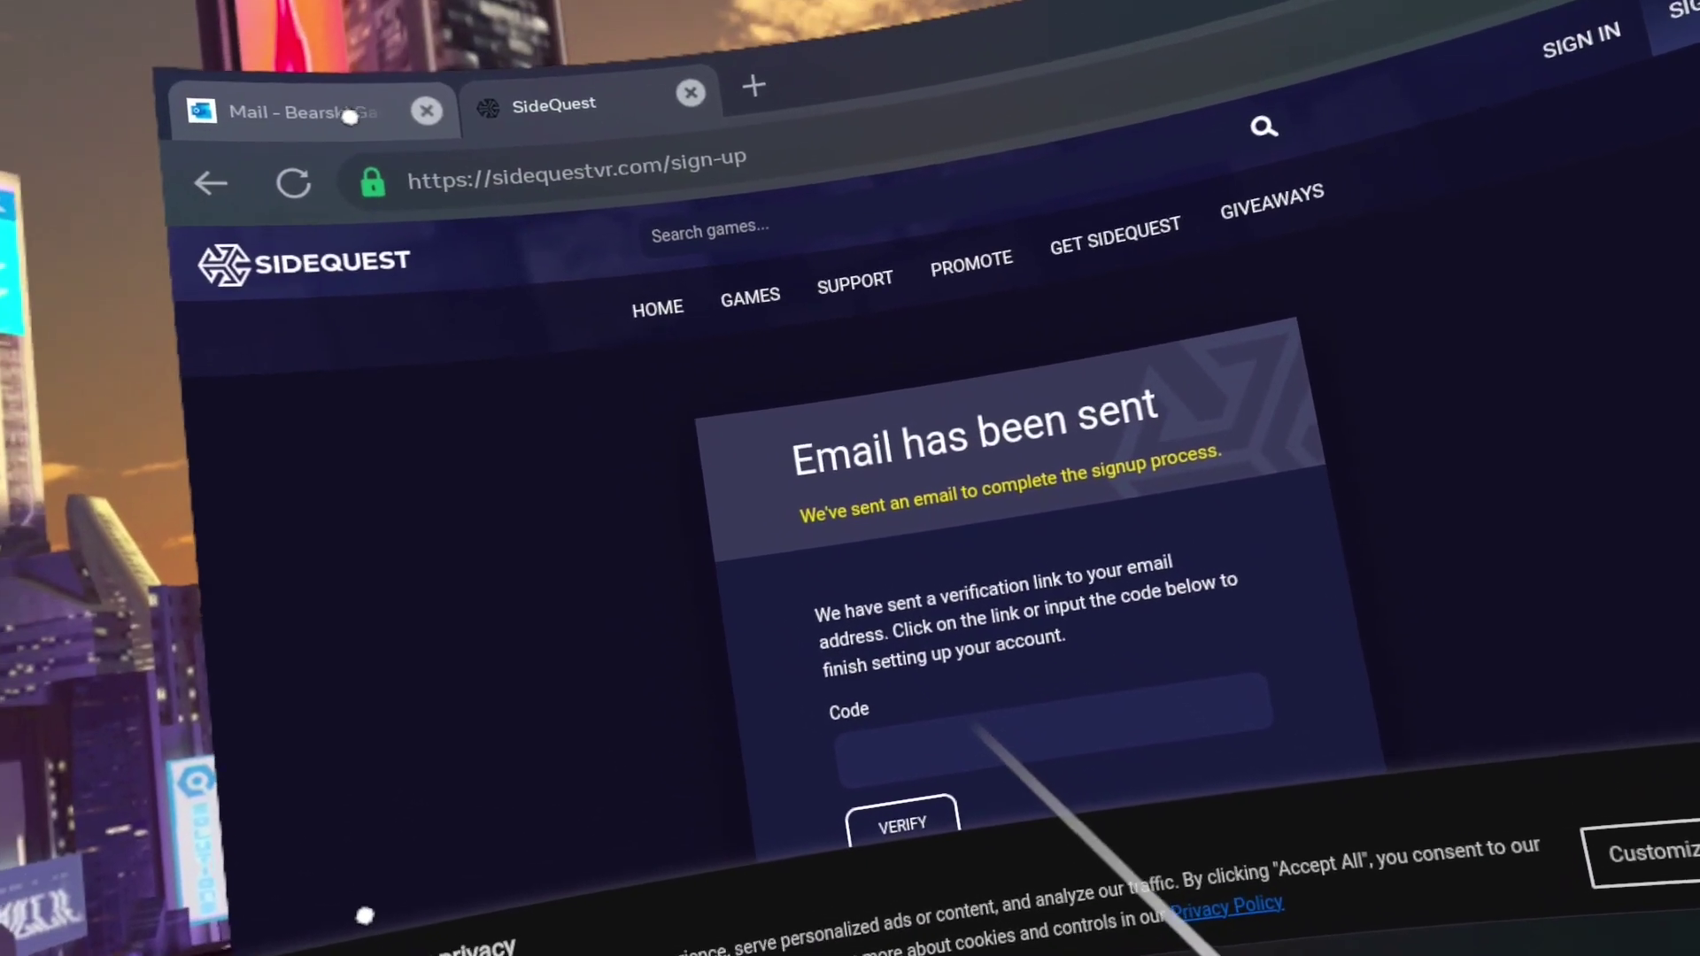
Copy the verification code from the SideQuestVR email in Outlook and submit it
click(285, 104)
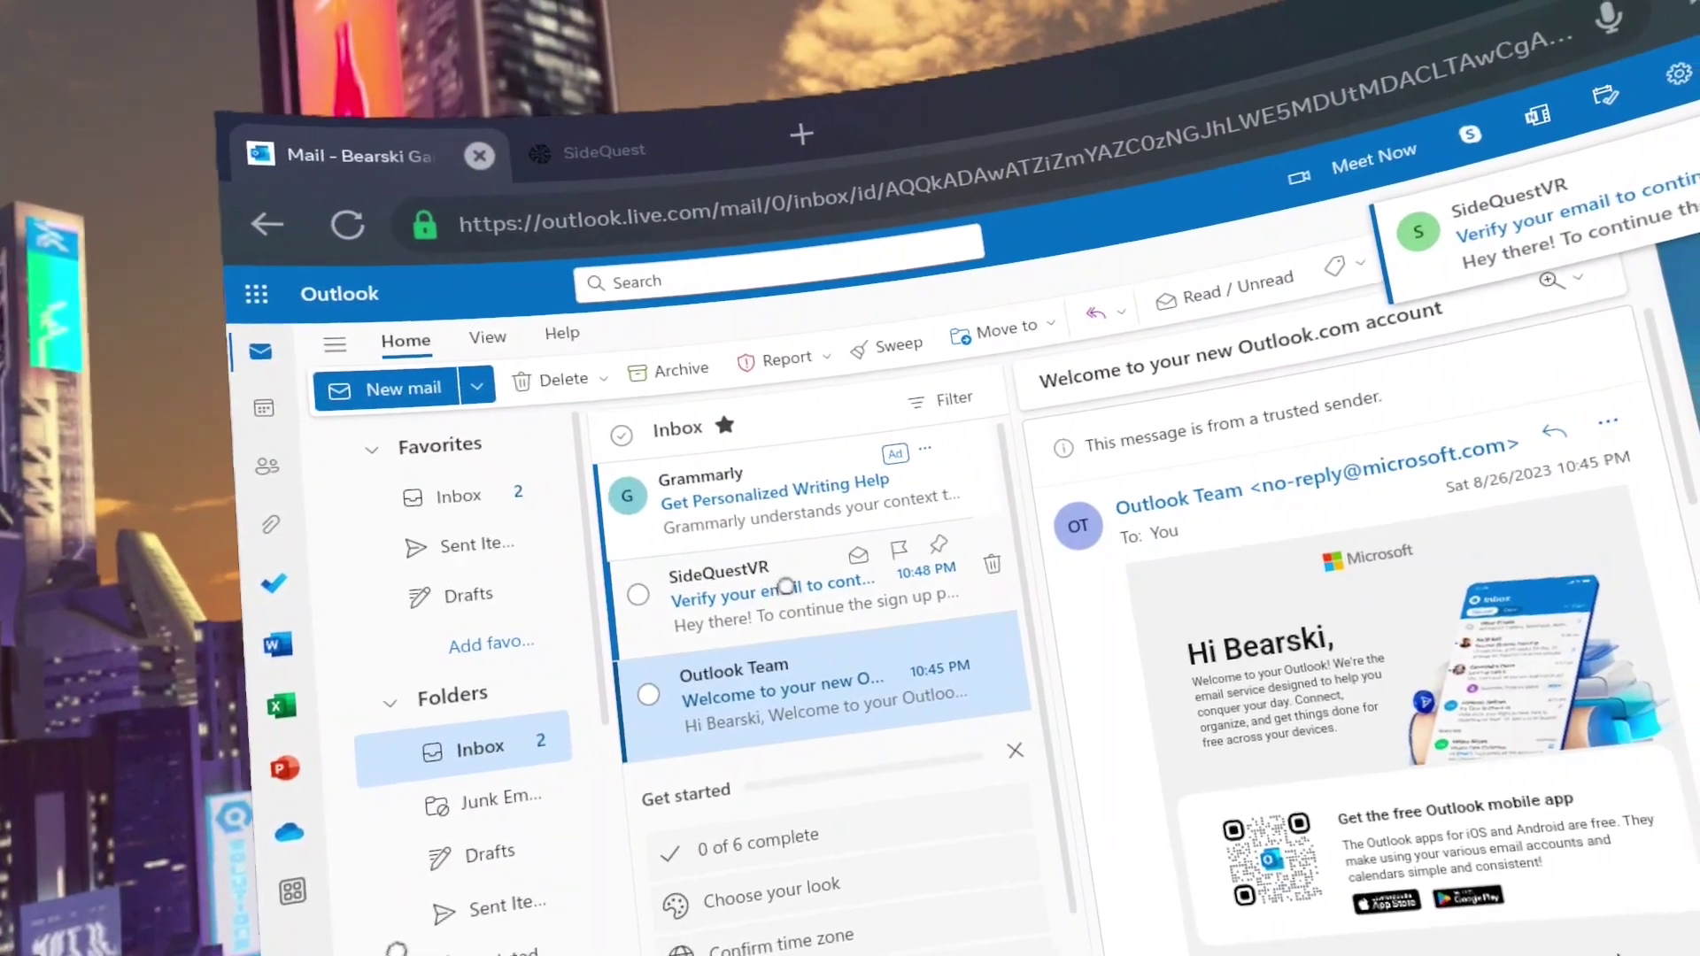
click(796, 584)
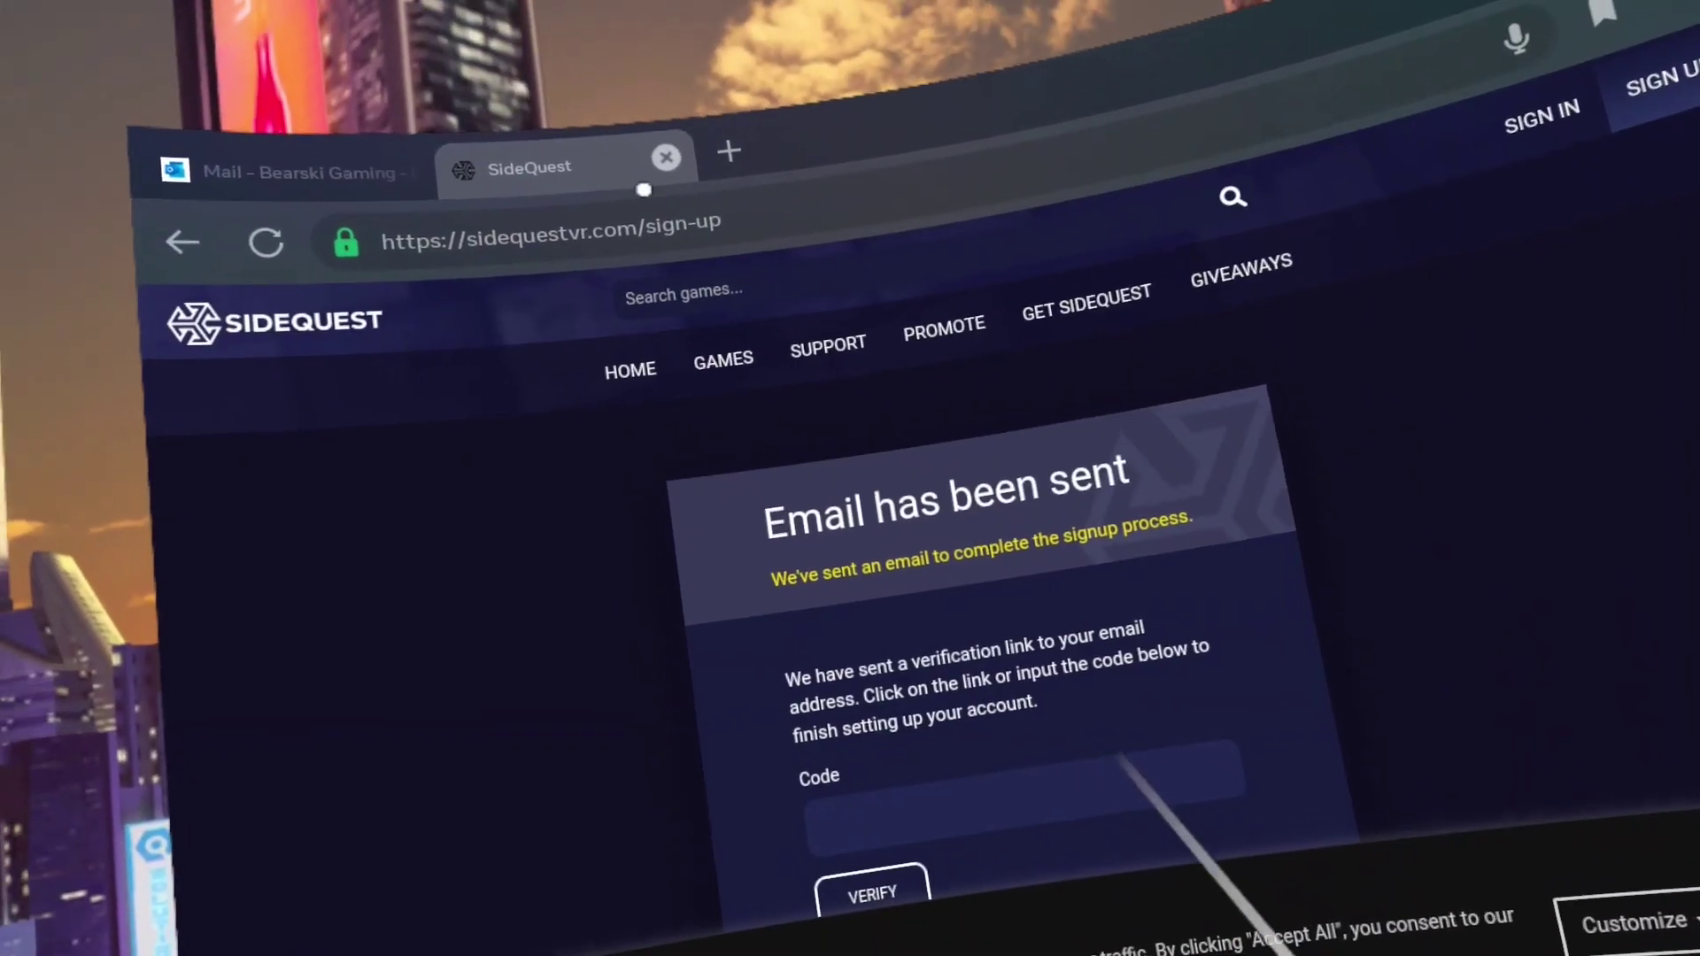
click(1001, 804)
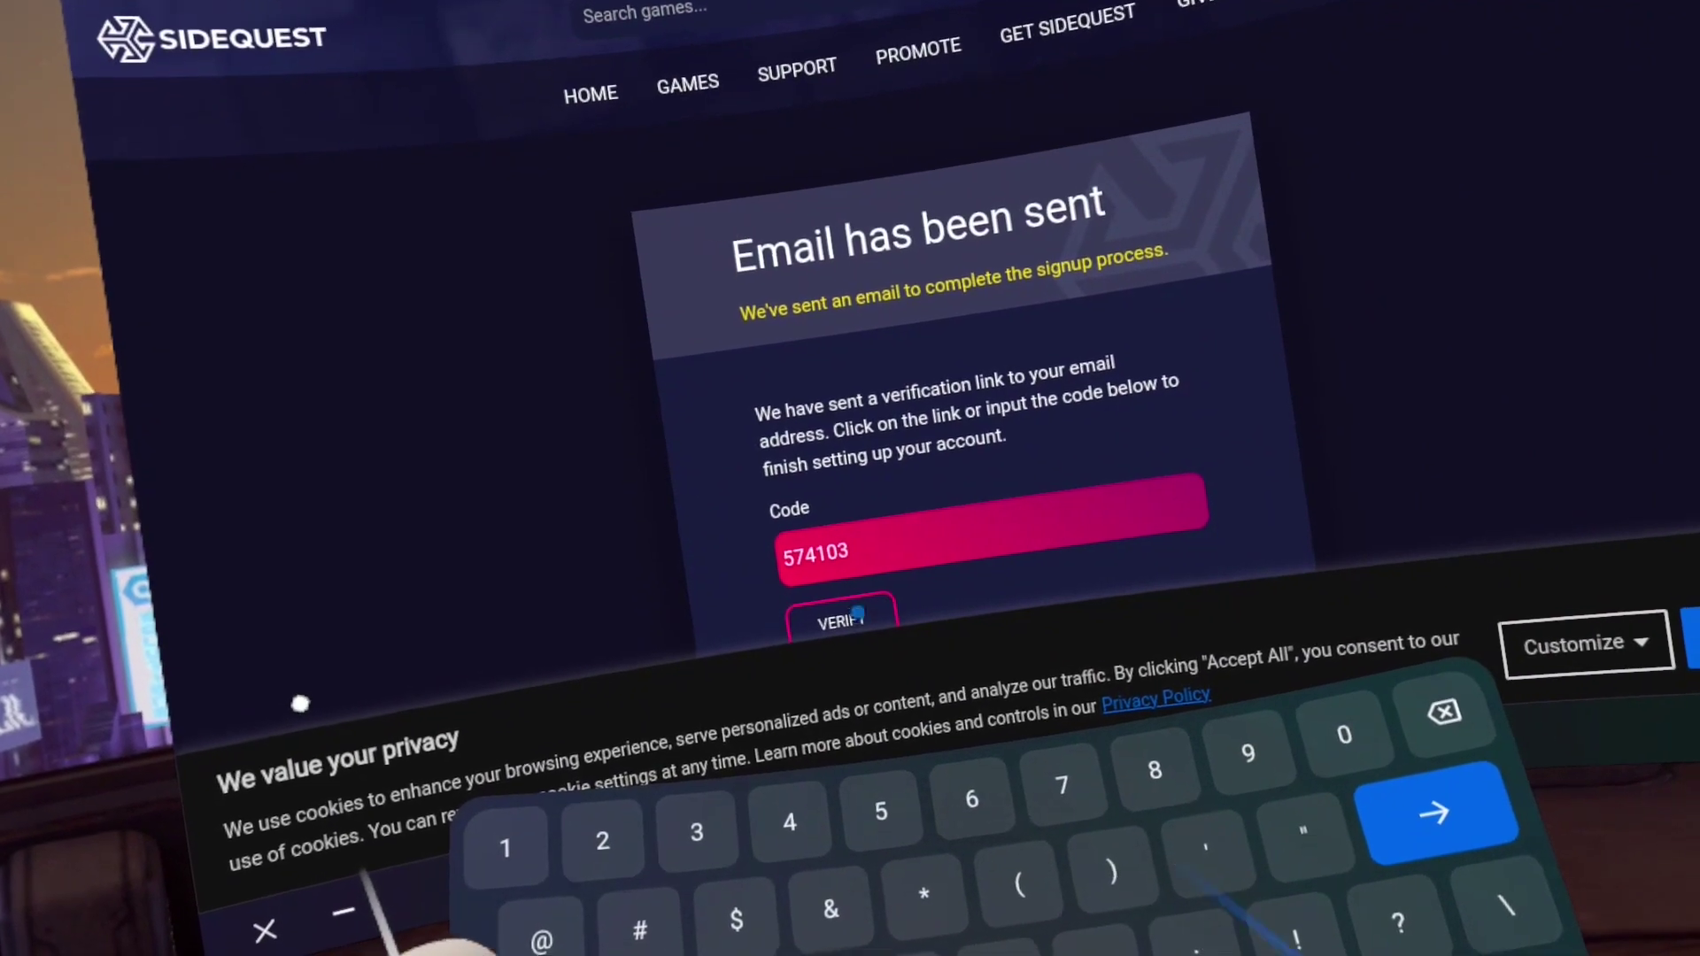
click(856, 613)
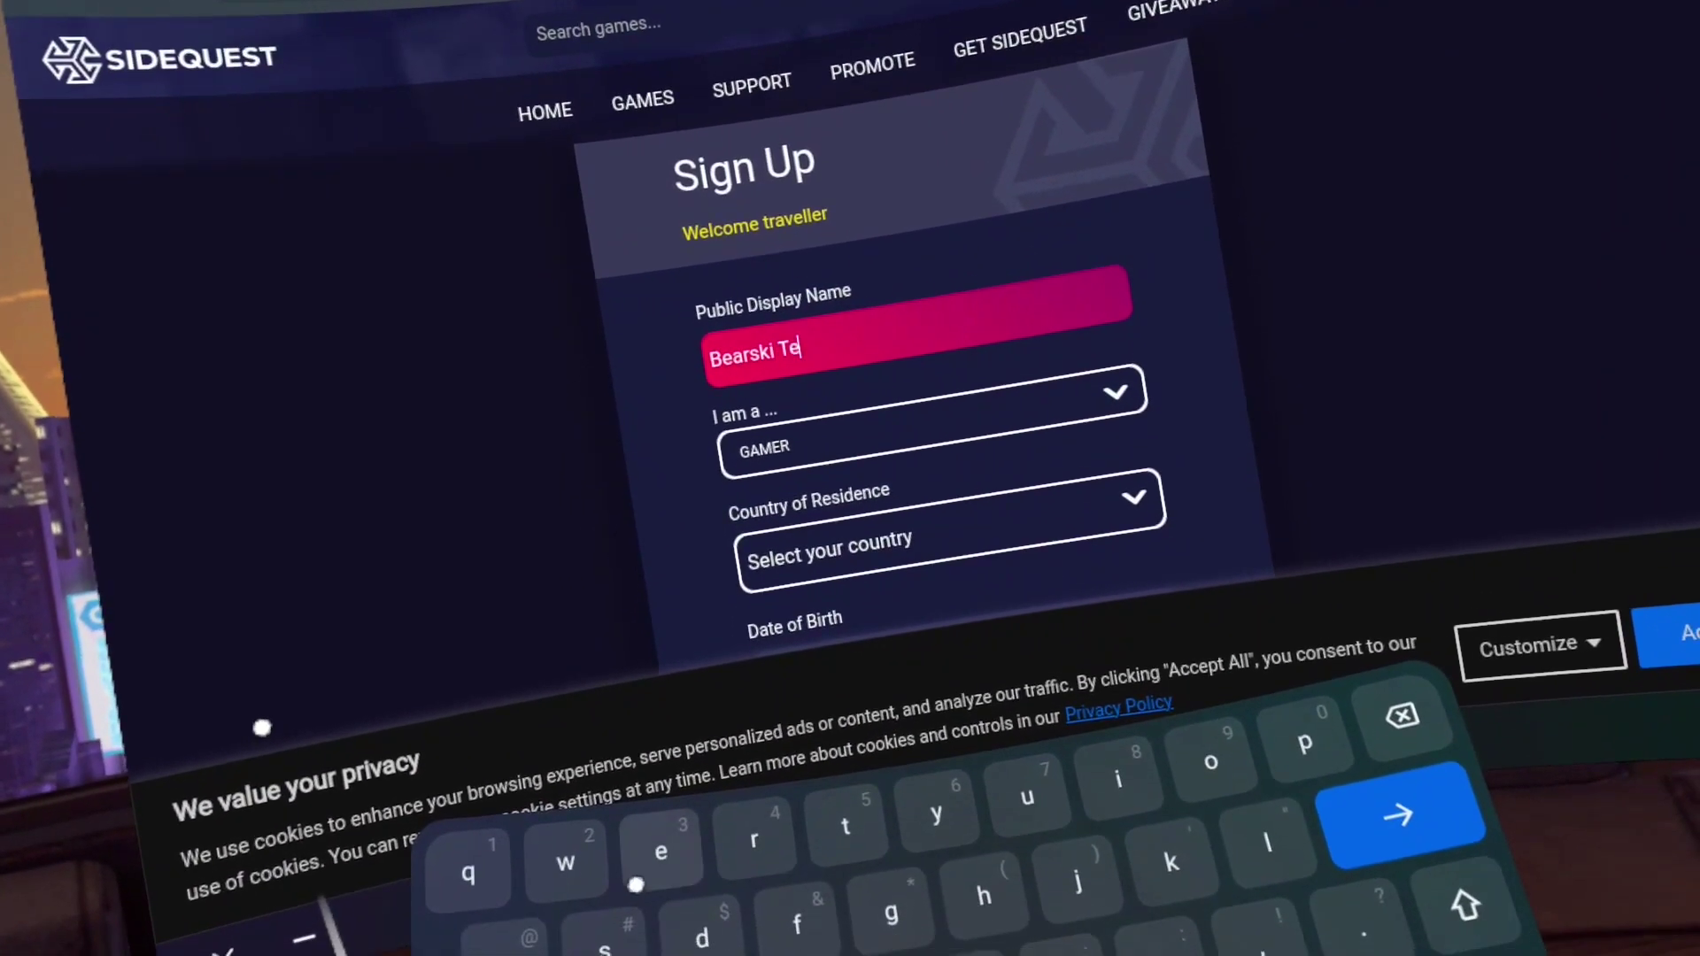
Fill in the display name, Canada as country and a day-1 birth date, then sign up
text(sting)
key(Return)
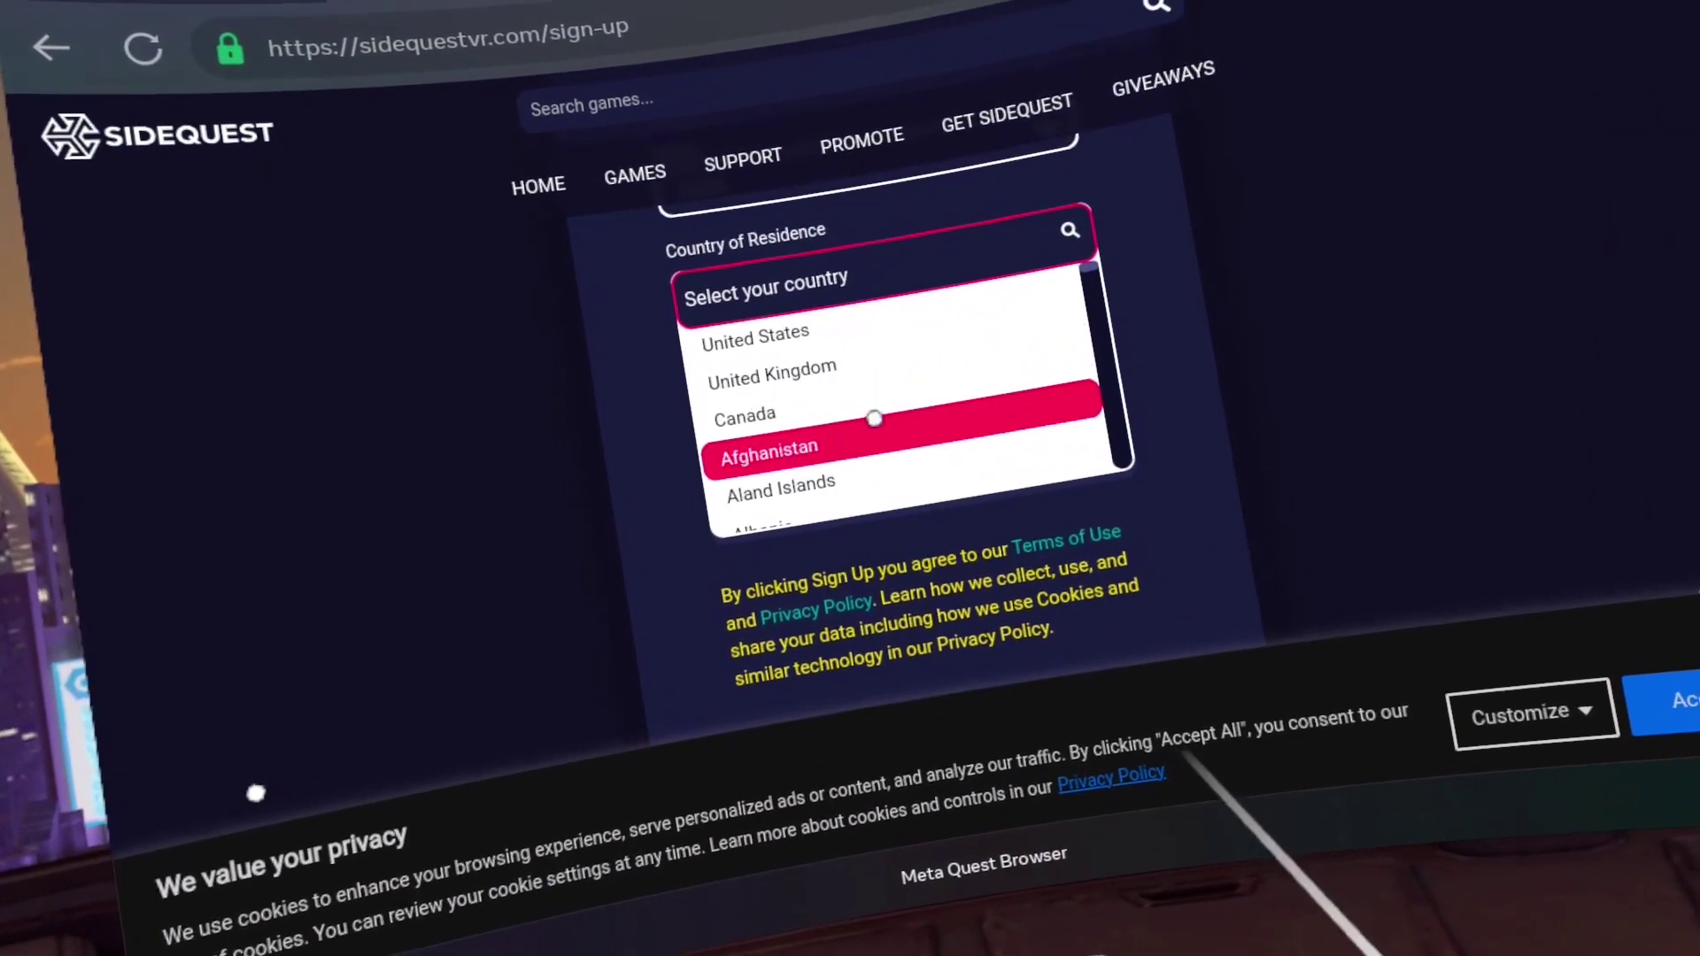
click(850, 412)
click(886, 434)
click(903, 509)
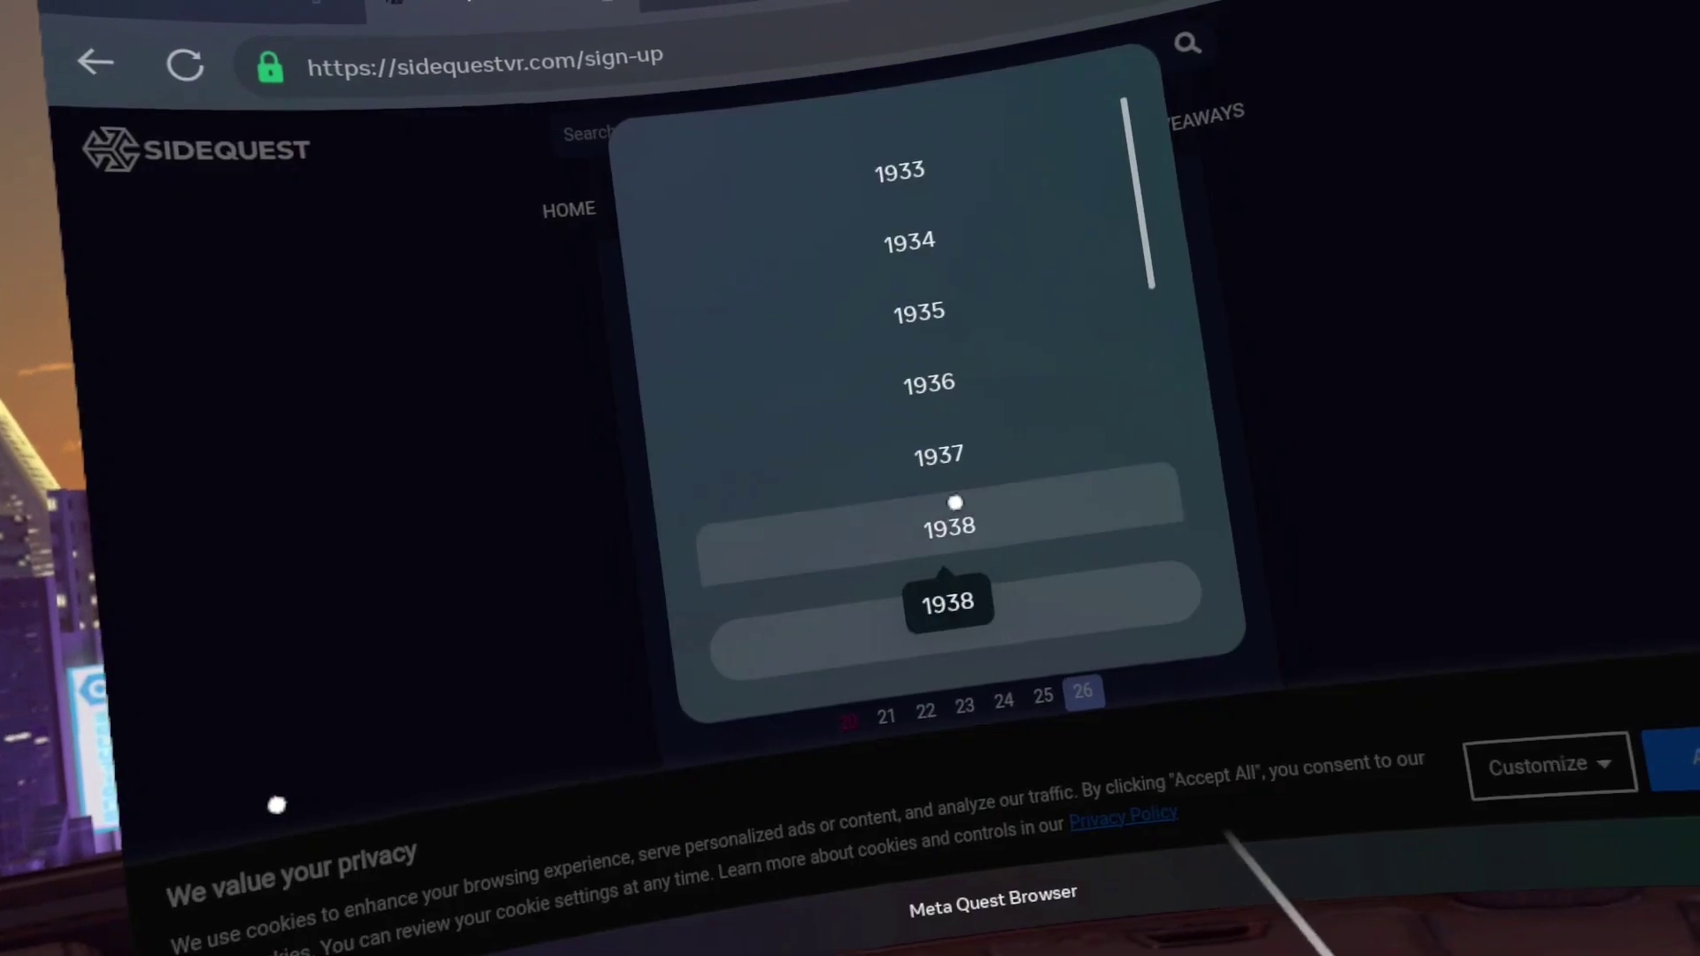
scroll(1006, 534, down, 15)
scroll(1005, 410, up, 3)
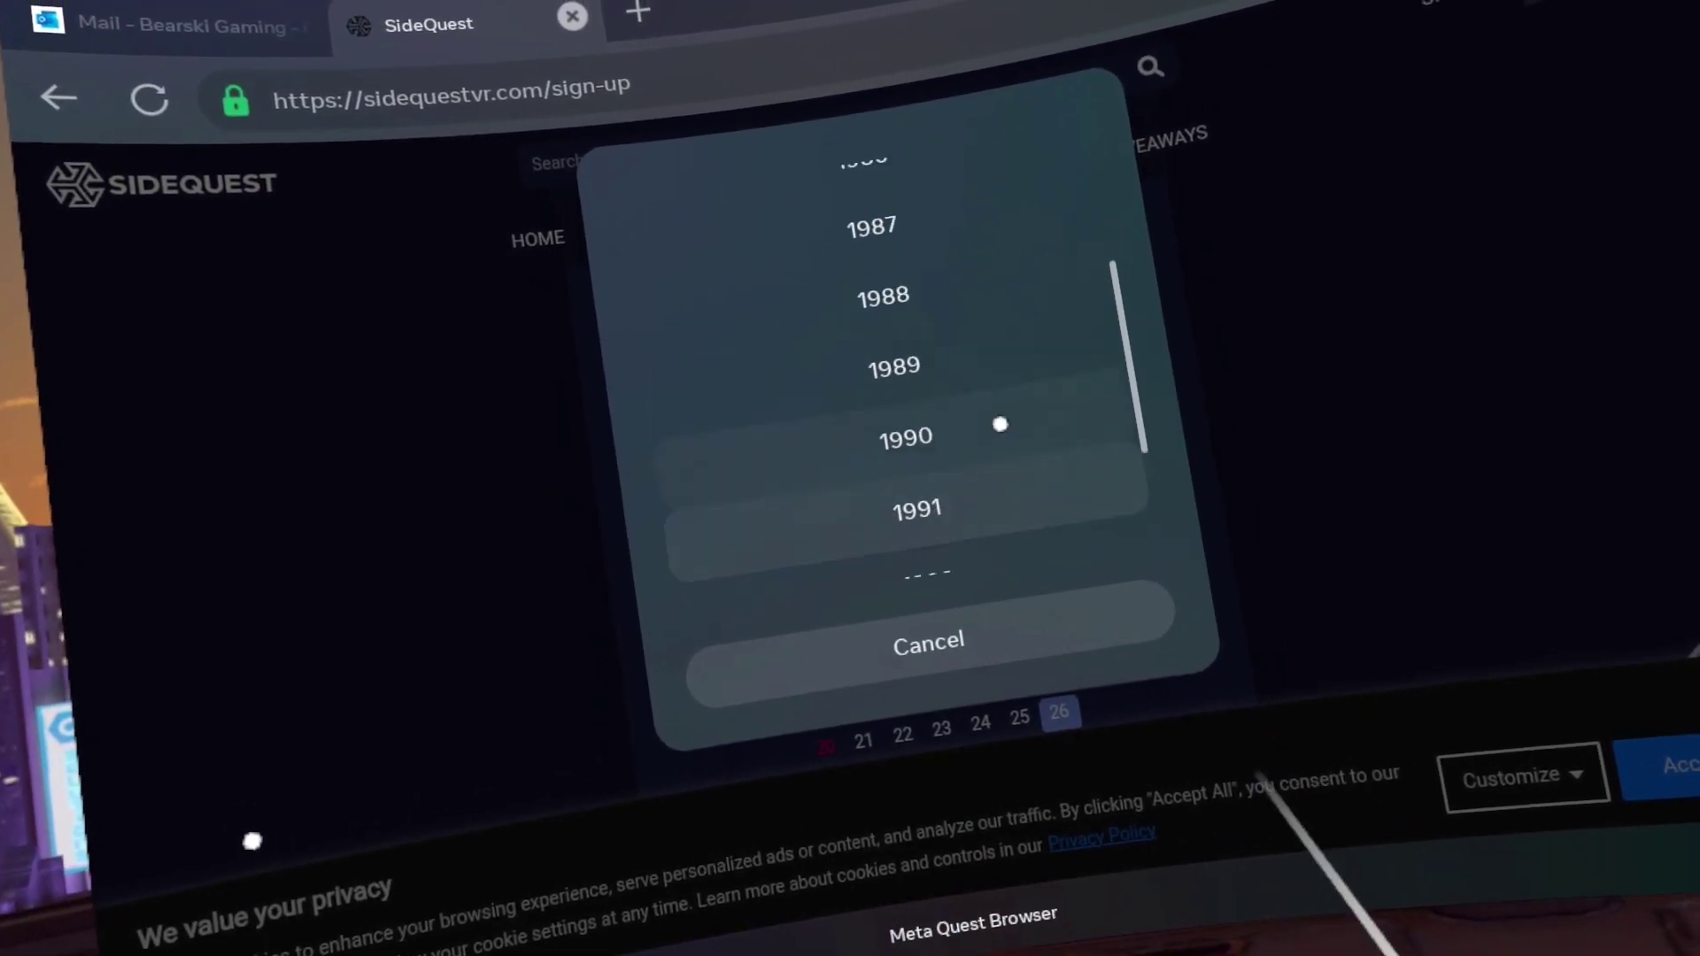
click(1000, 424)
click(899, 595)
scroll(1206, 607, down, 5)
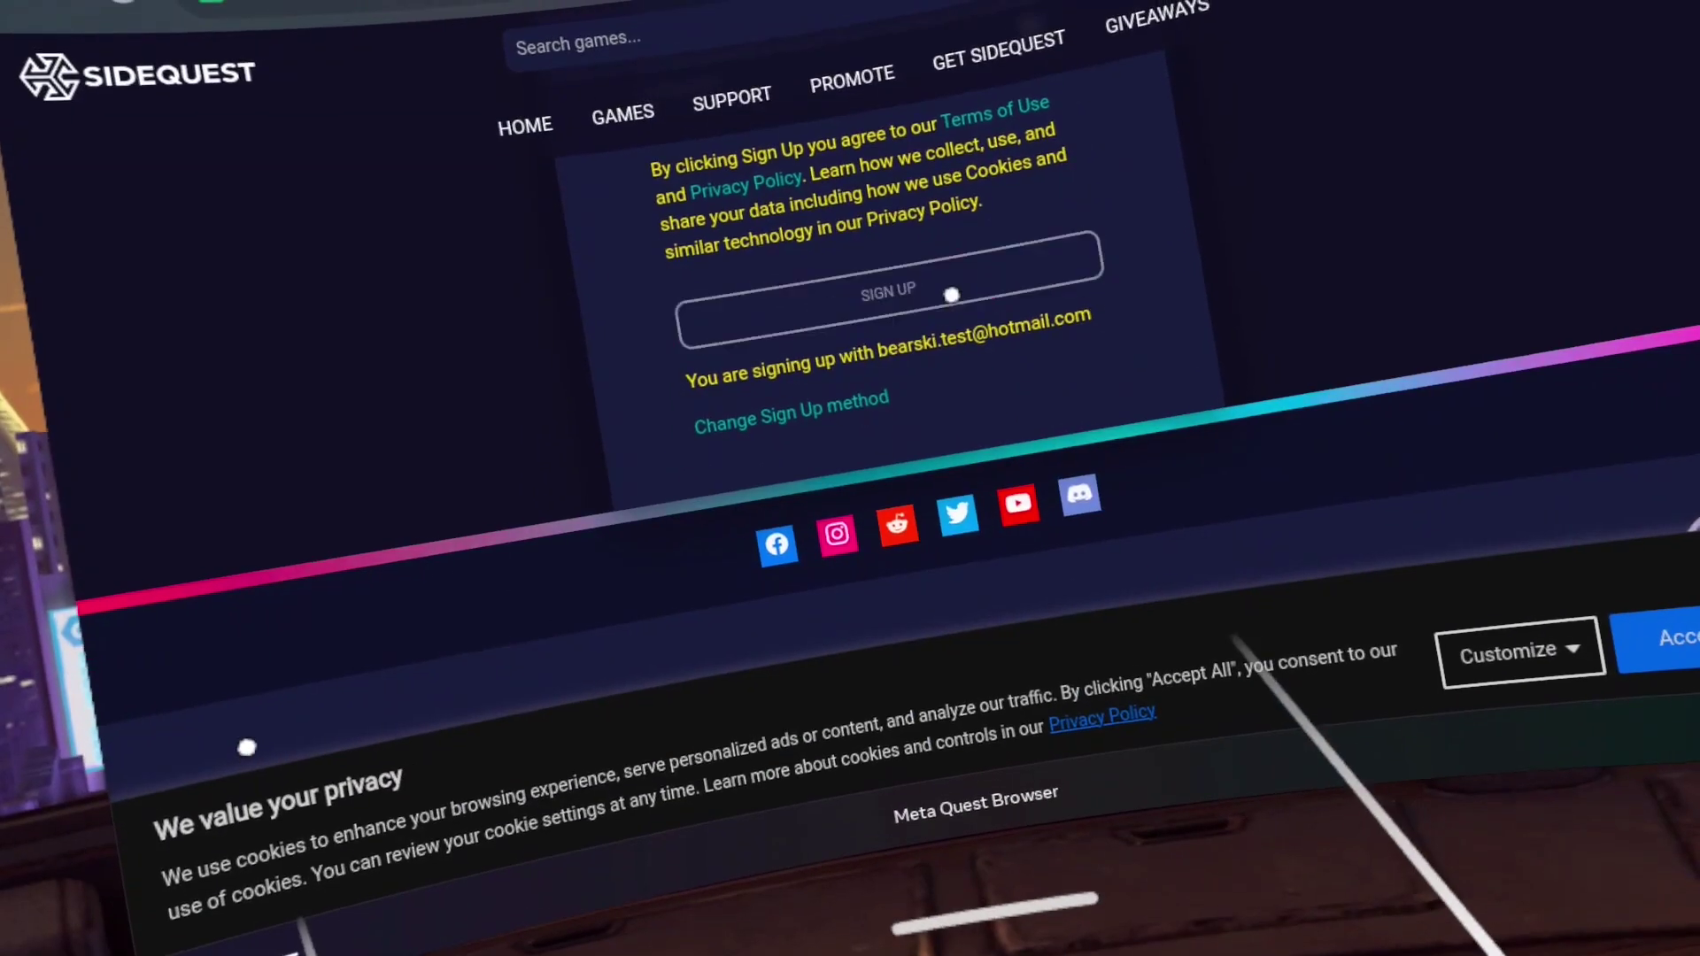
click(952, 295)
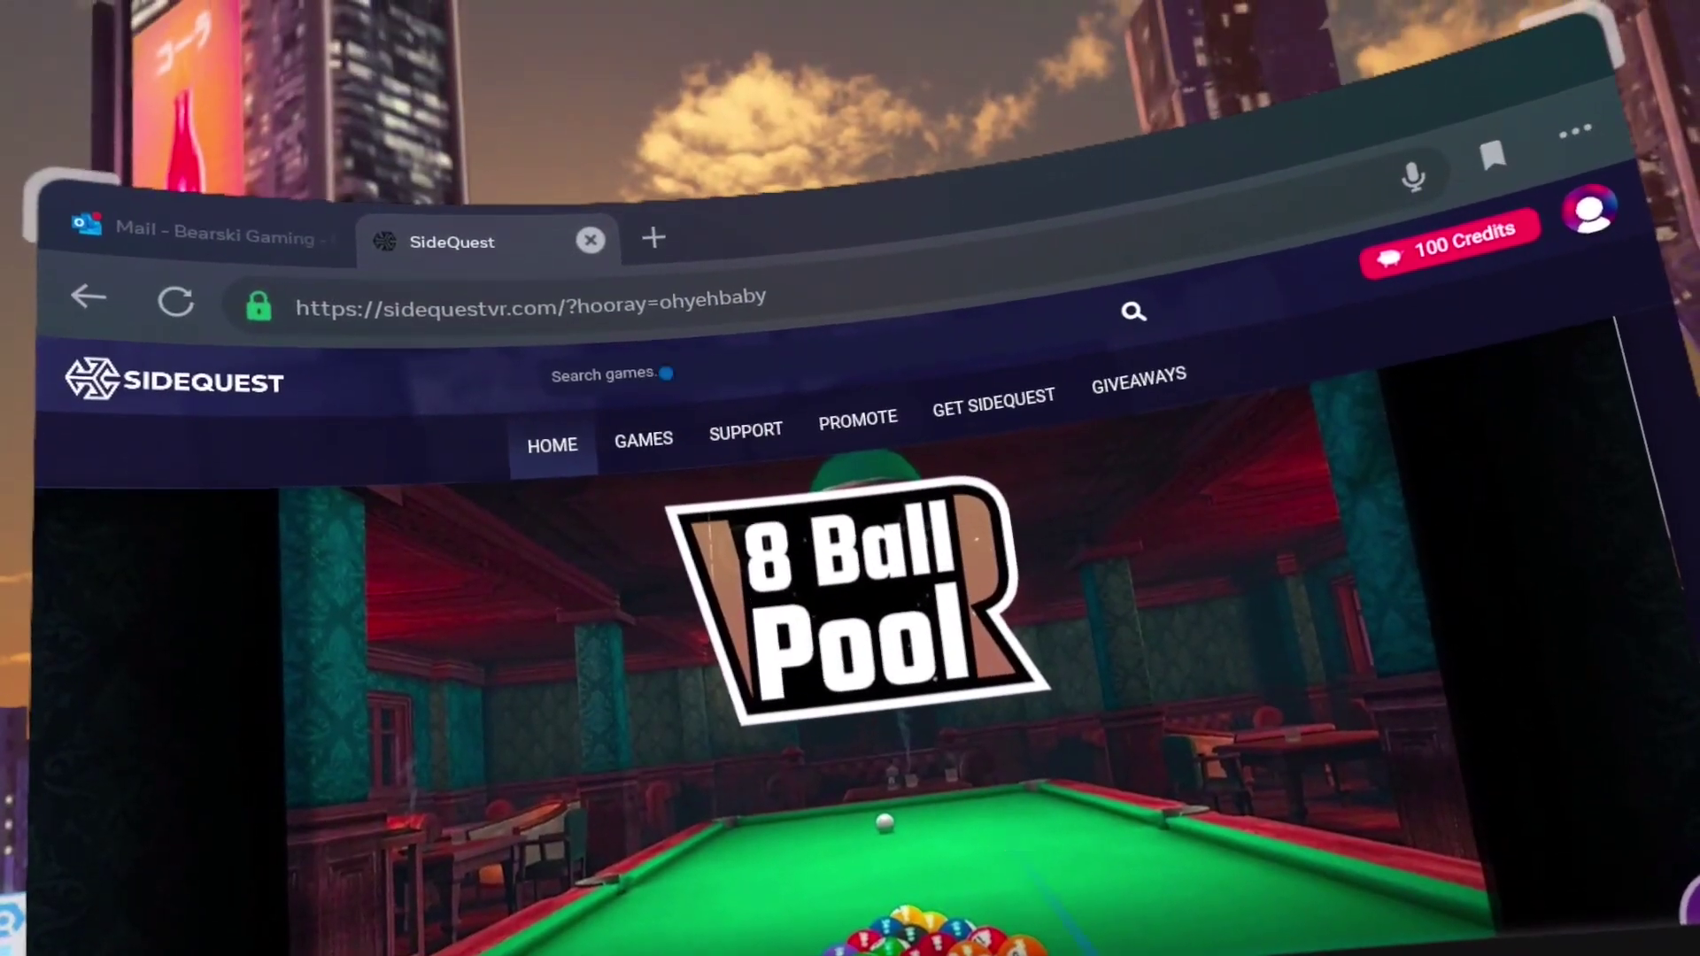
click(666, 372)
Search SideQuest for 'sidequest vr' and follow its direct APK link to the v1.24 GitHub releases
text(sideq)
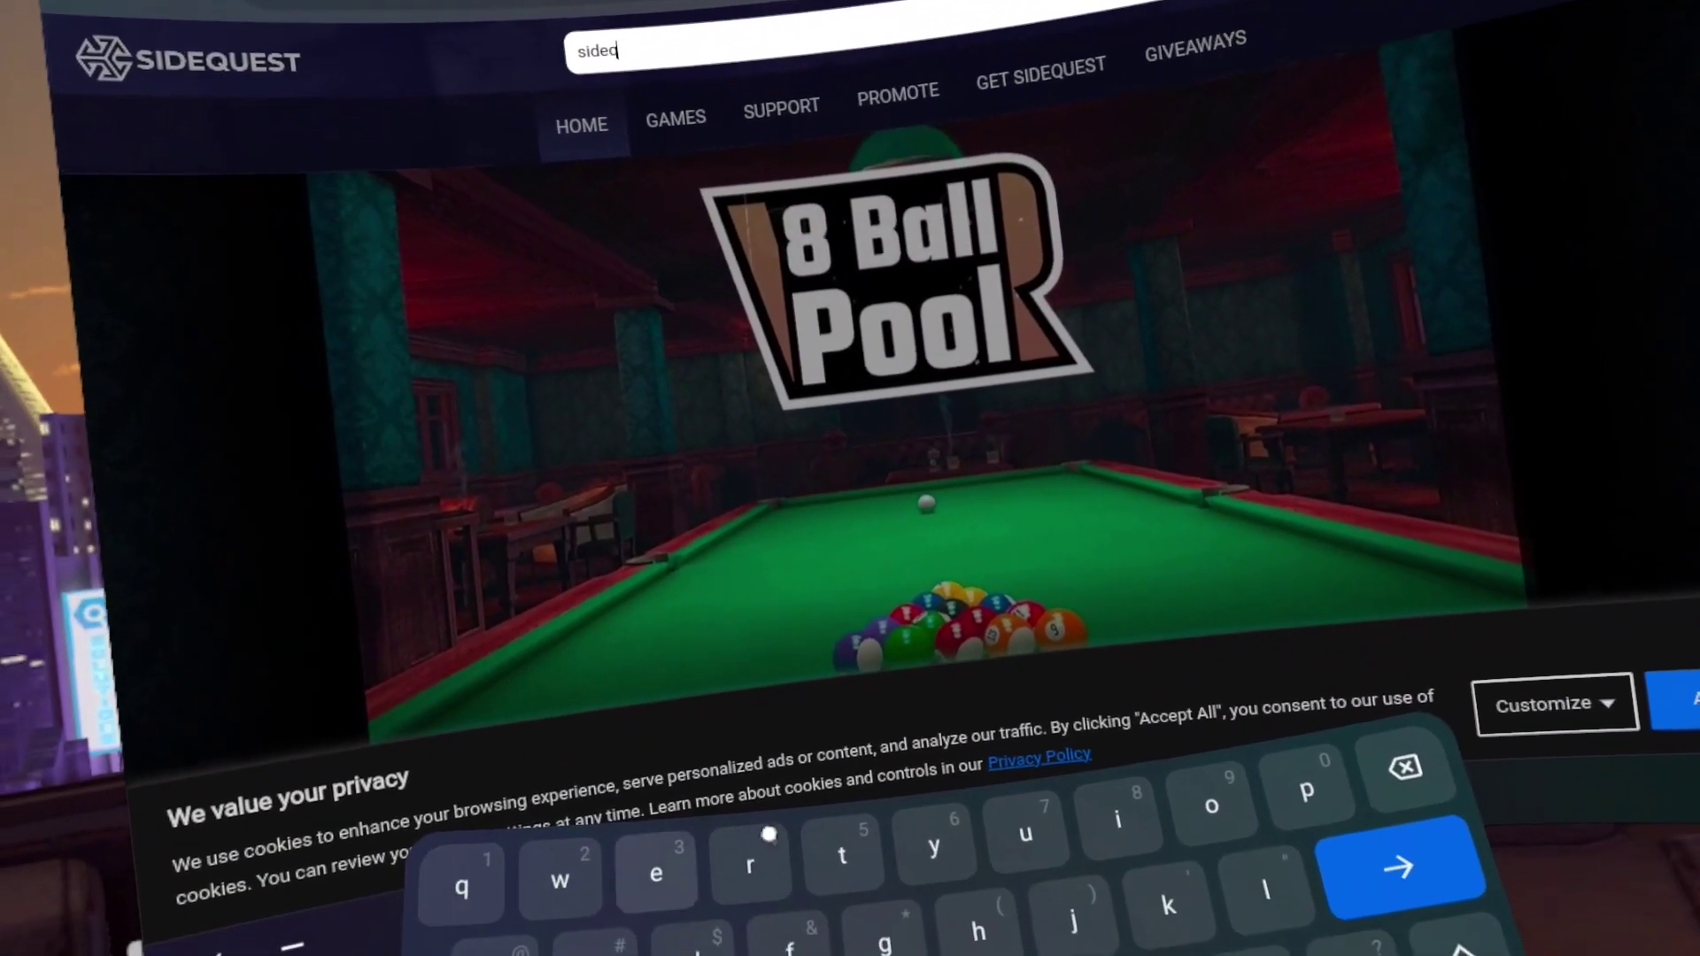
text(uest v)
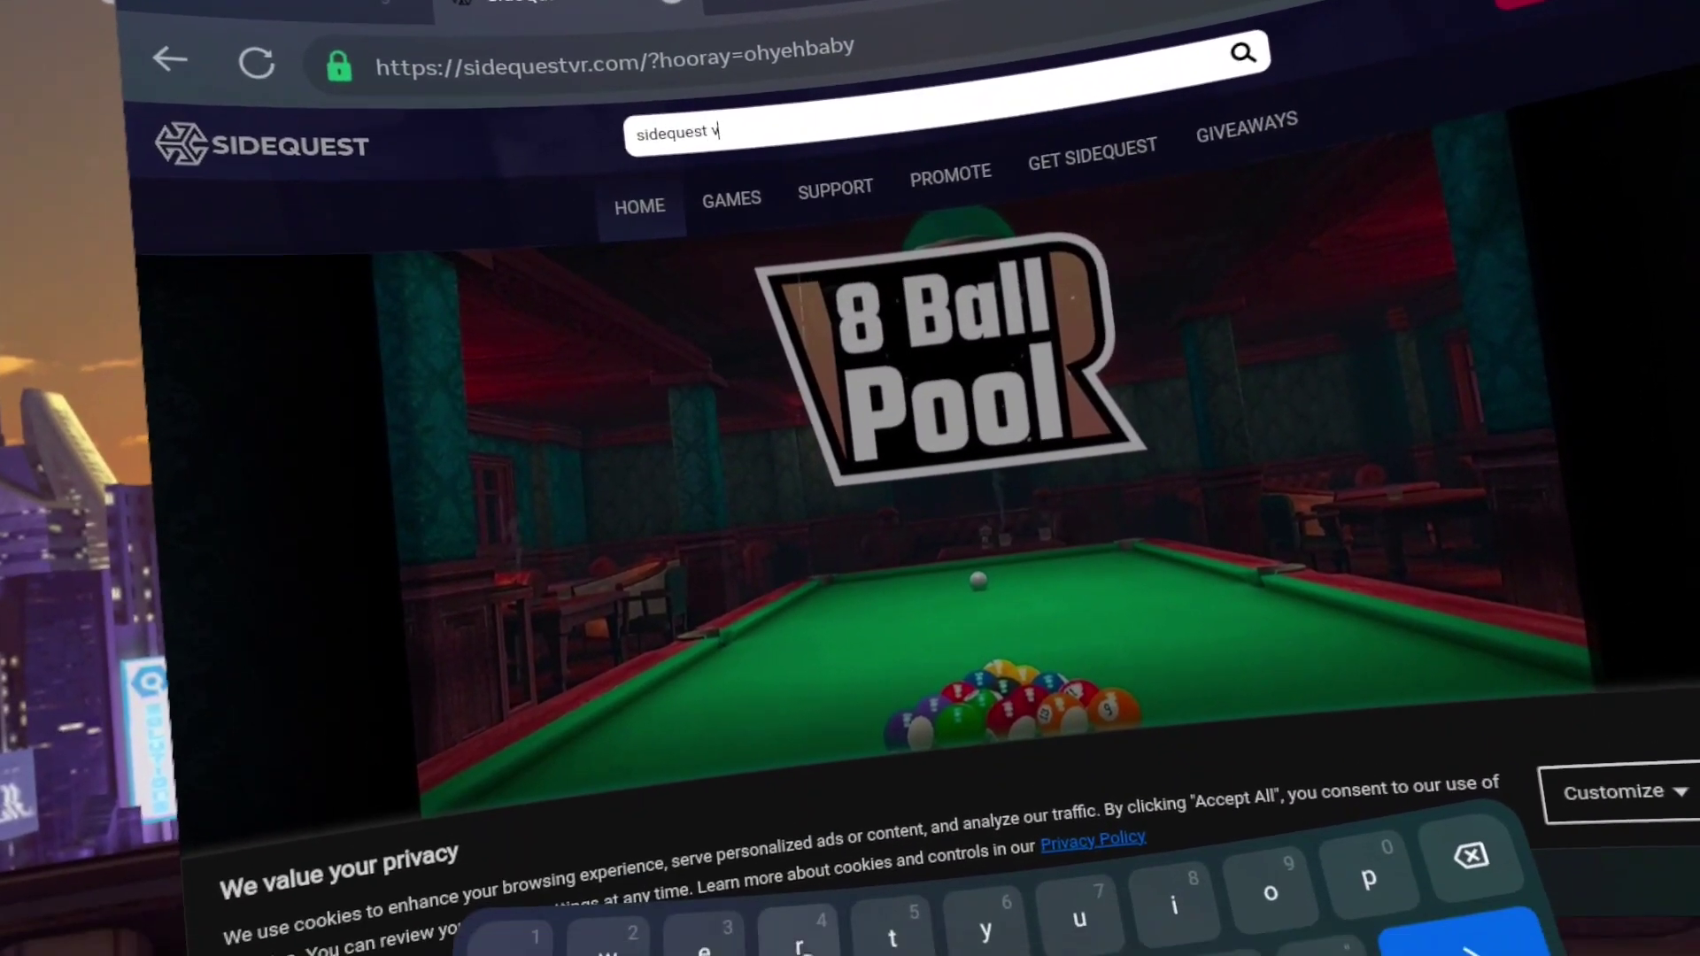
text(r)
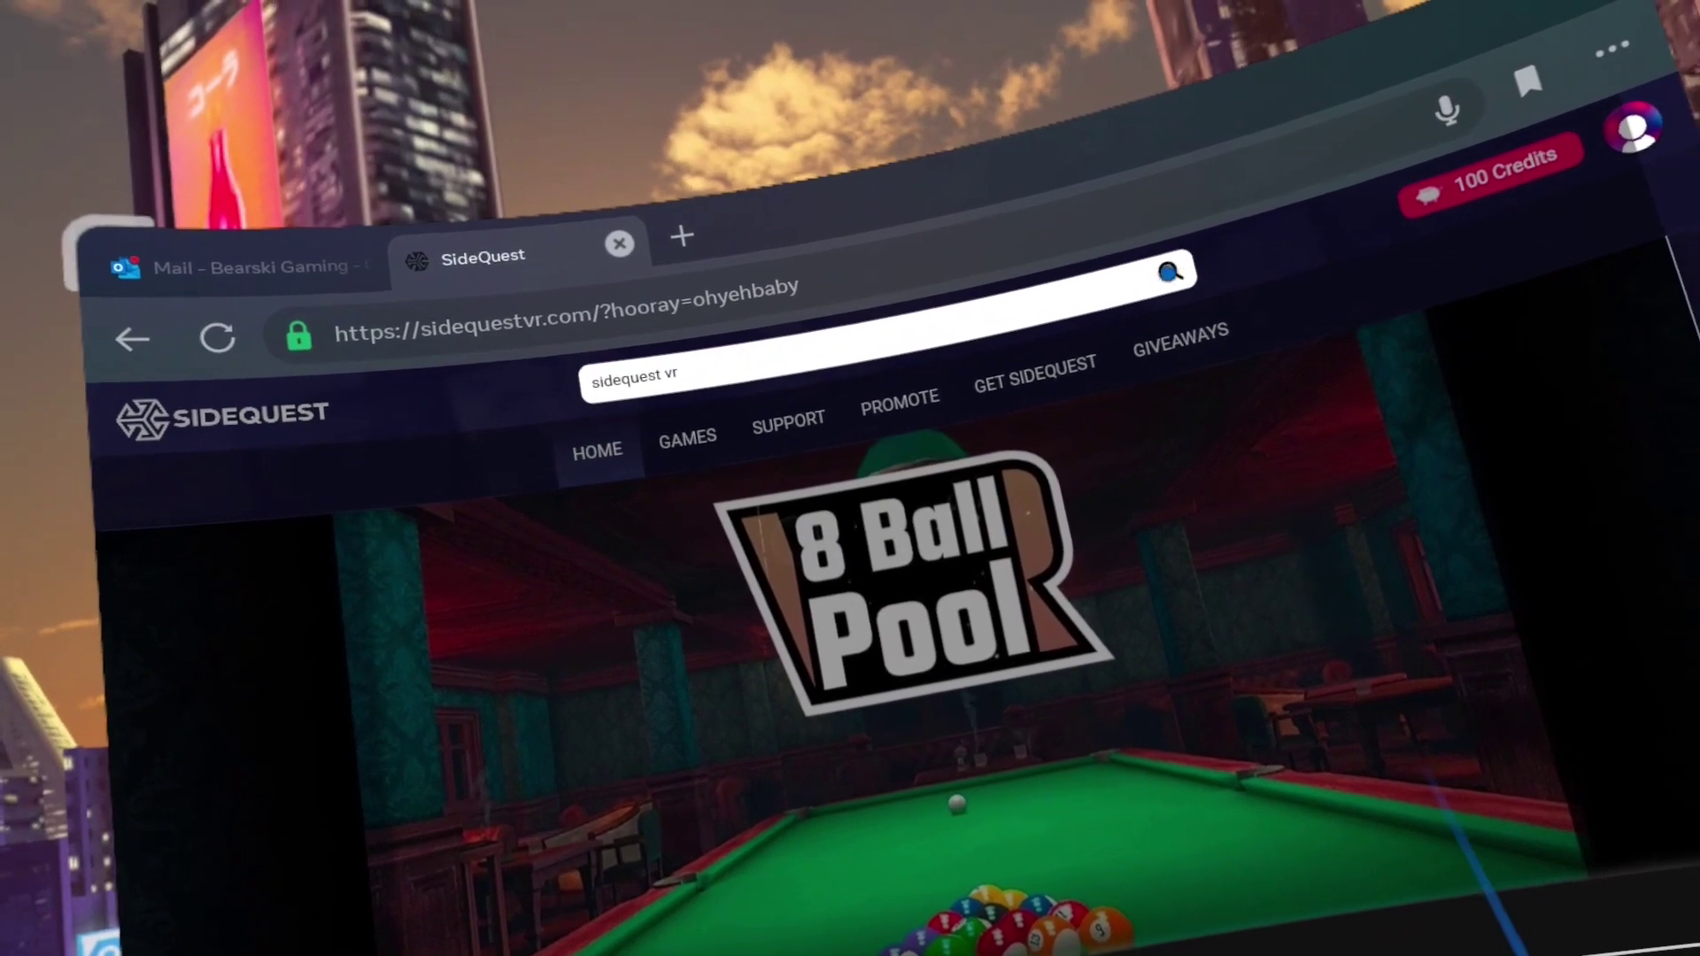
key(Return)
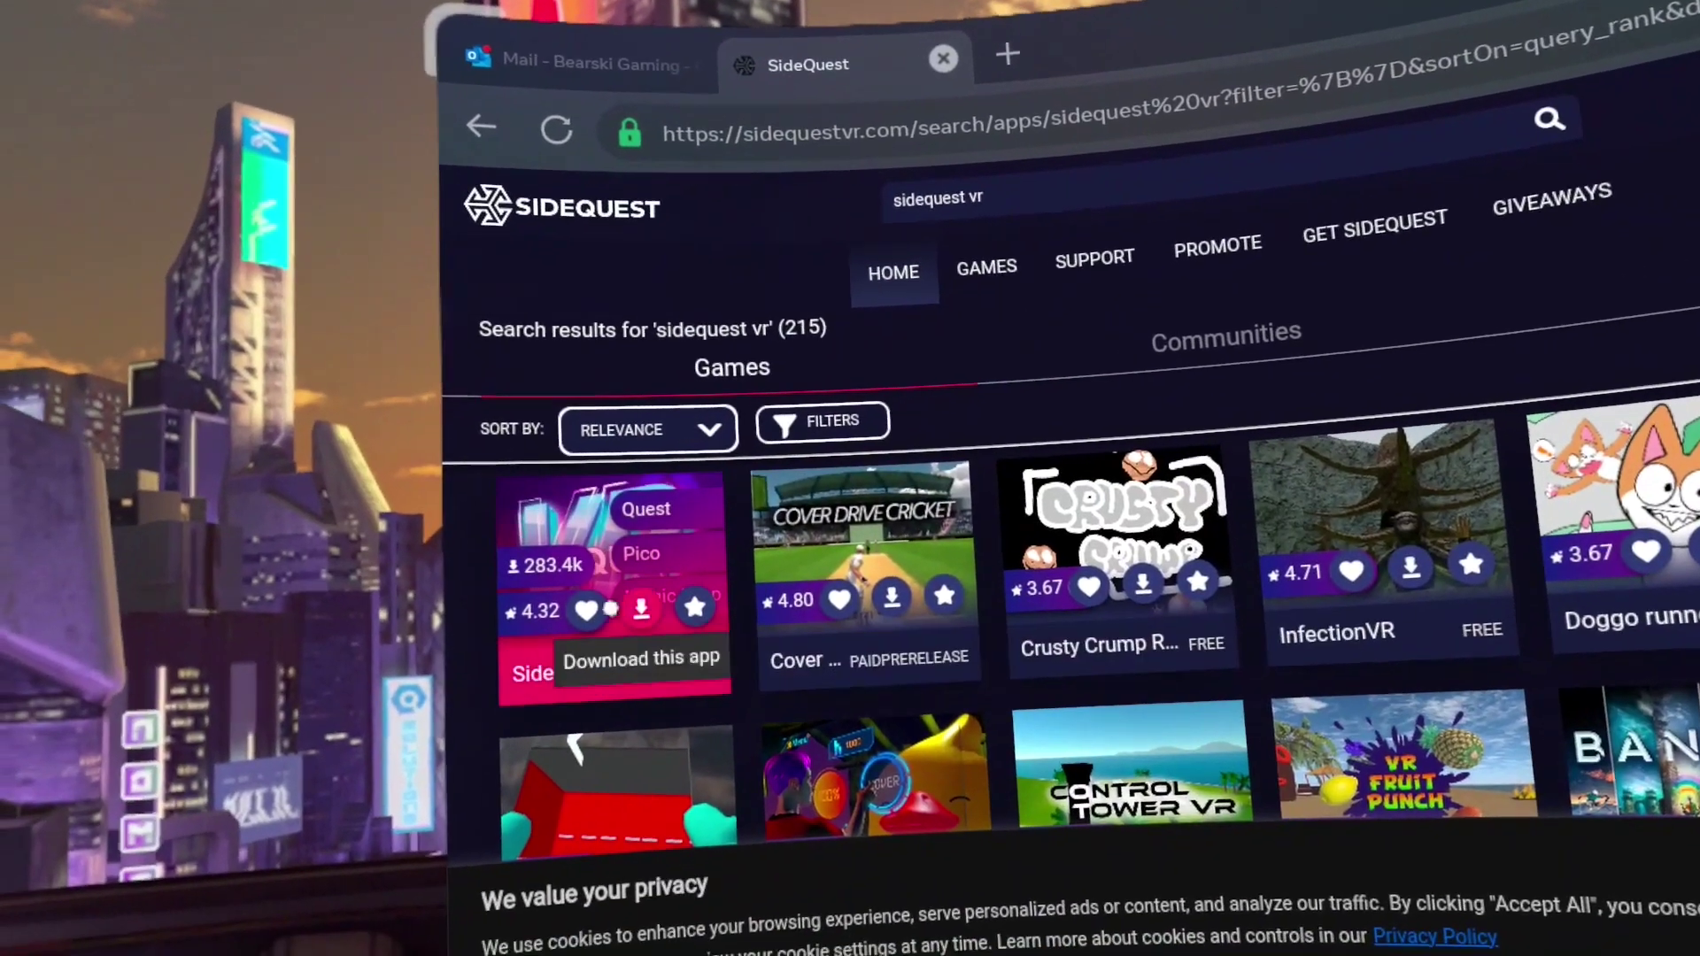
click(619, 532)
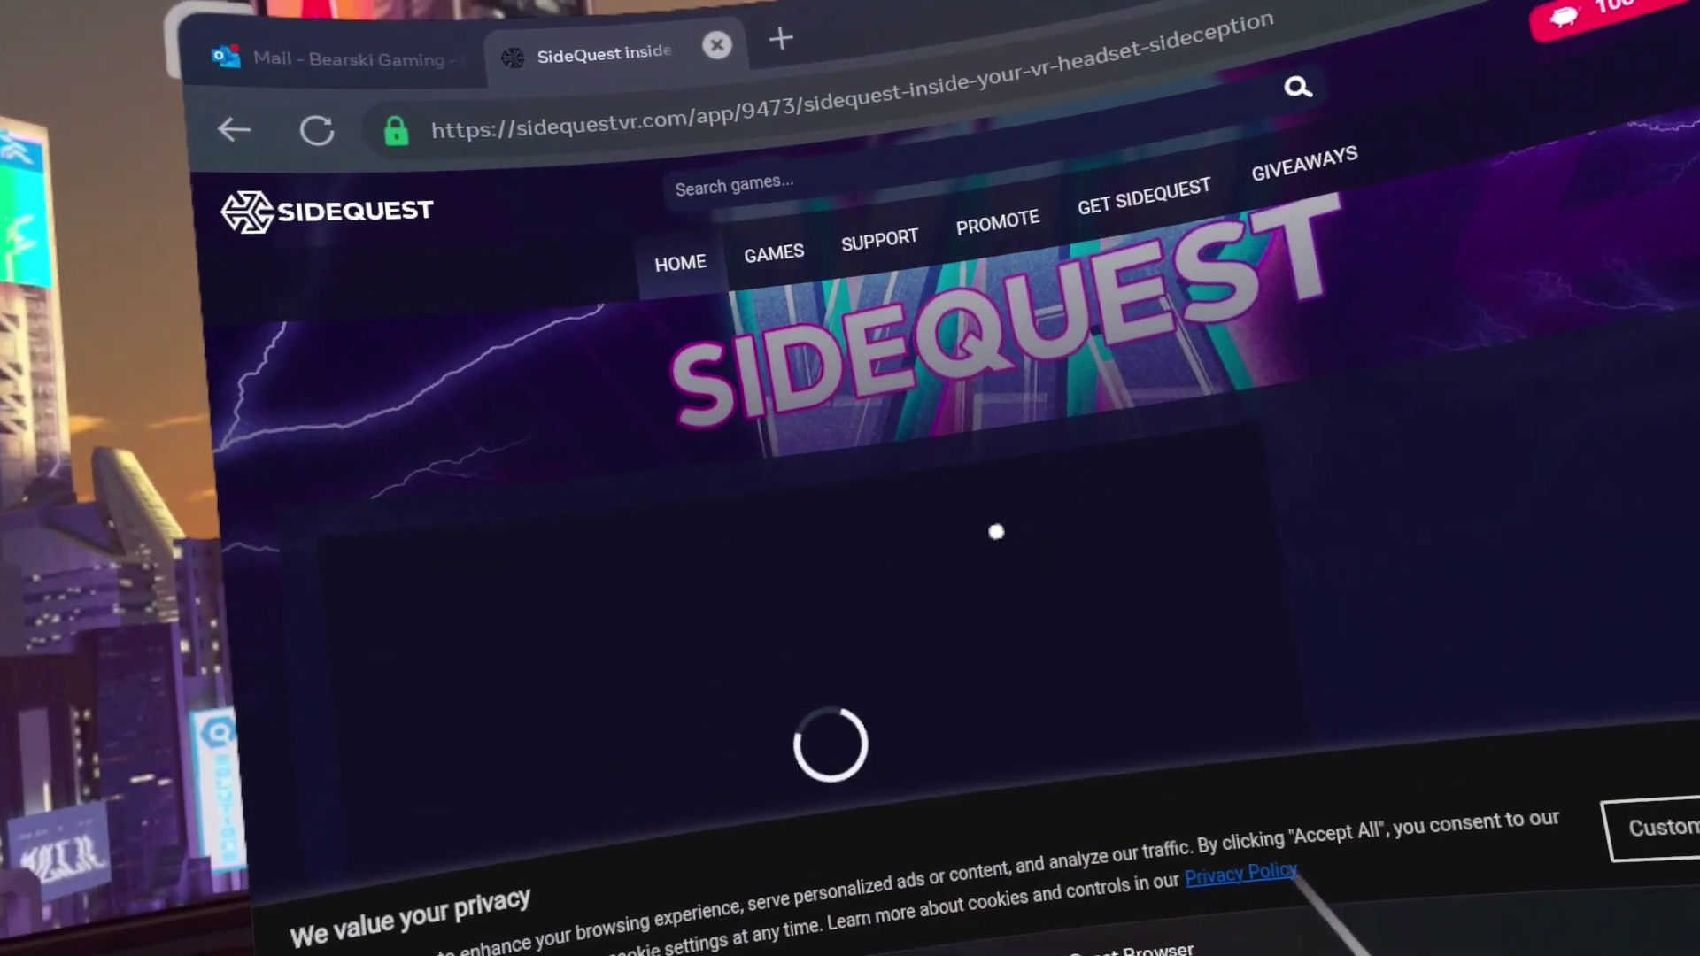
scroll(996, 532, down, 5)
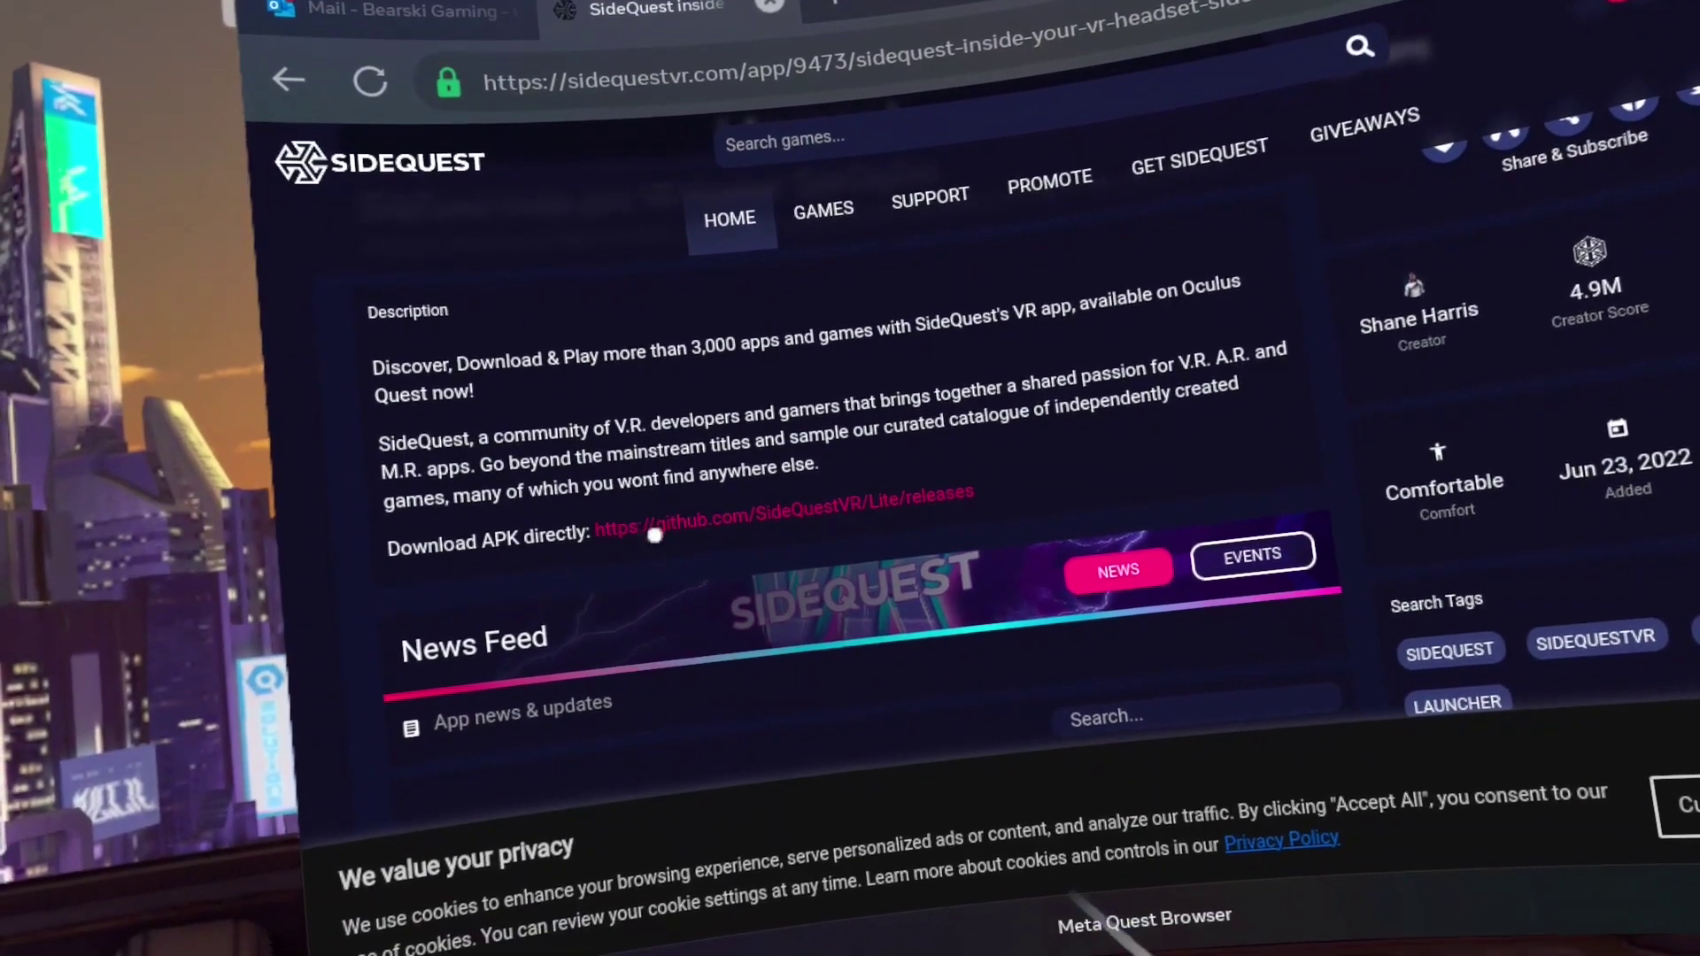
click(699, 514)
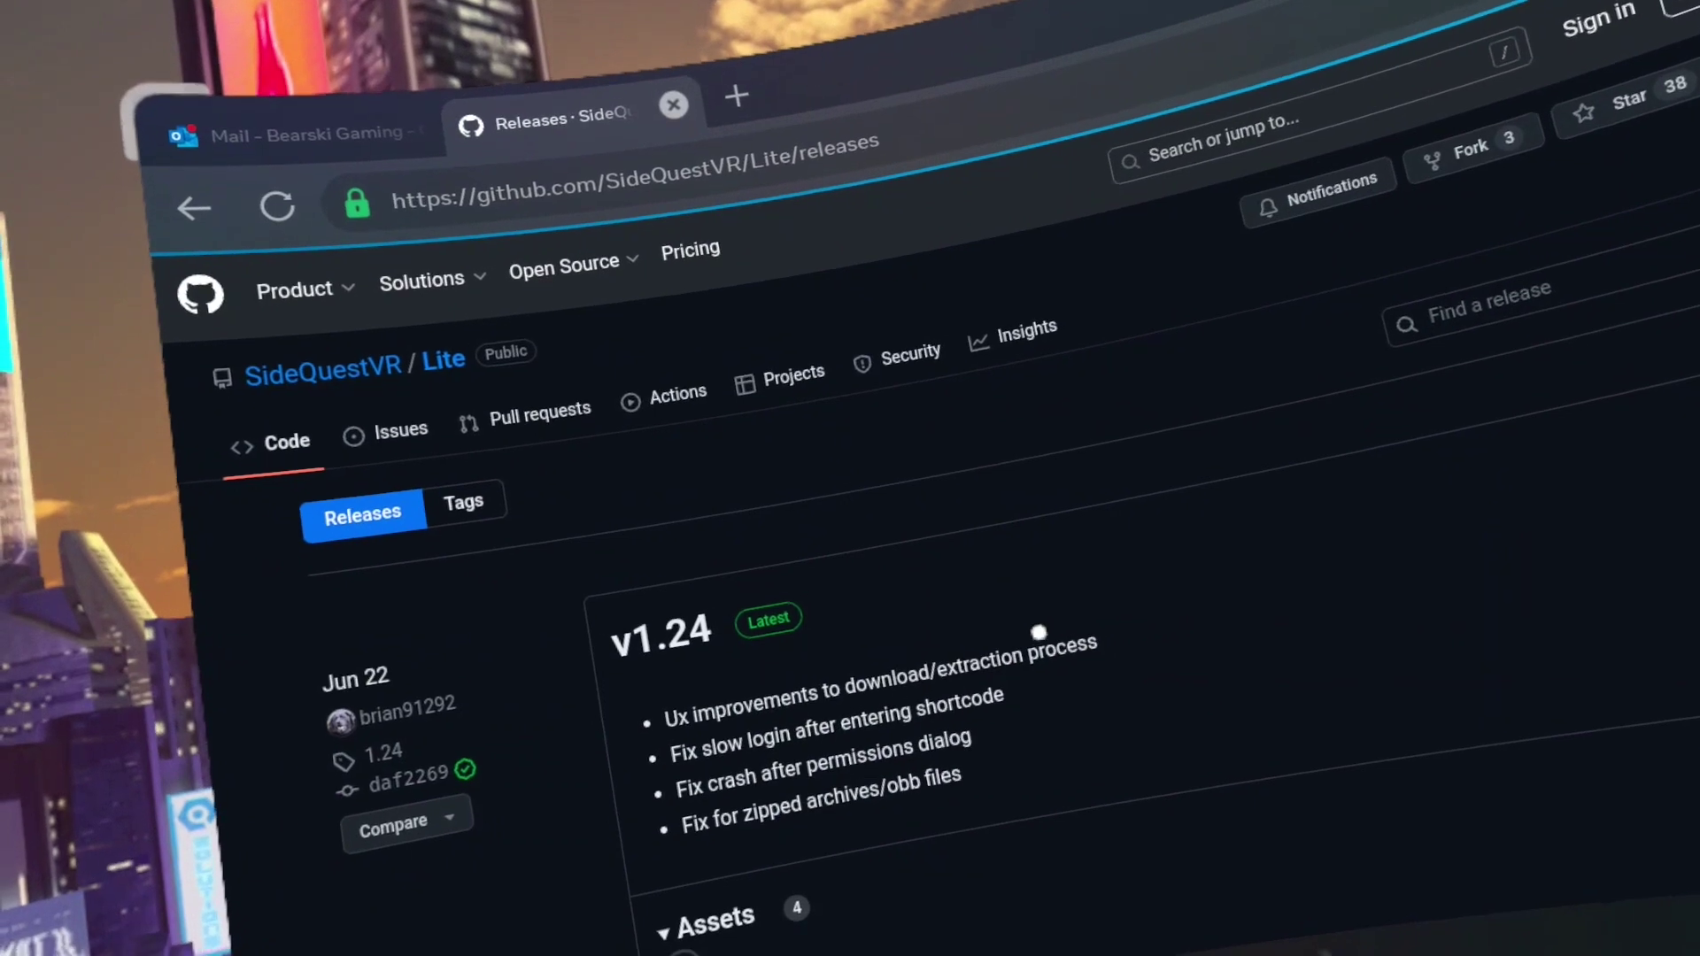
scroll(1040, 610, down, 1)
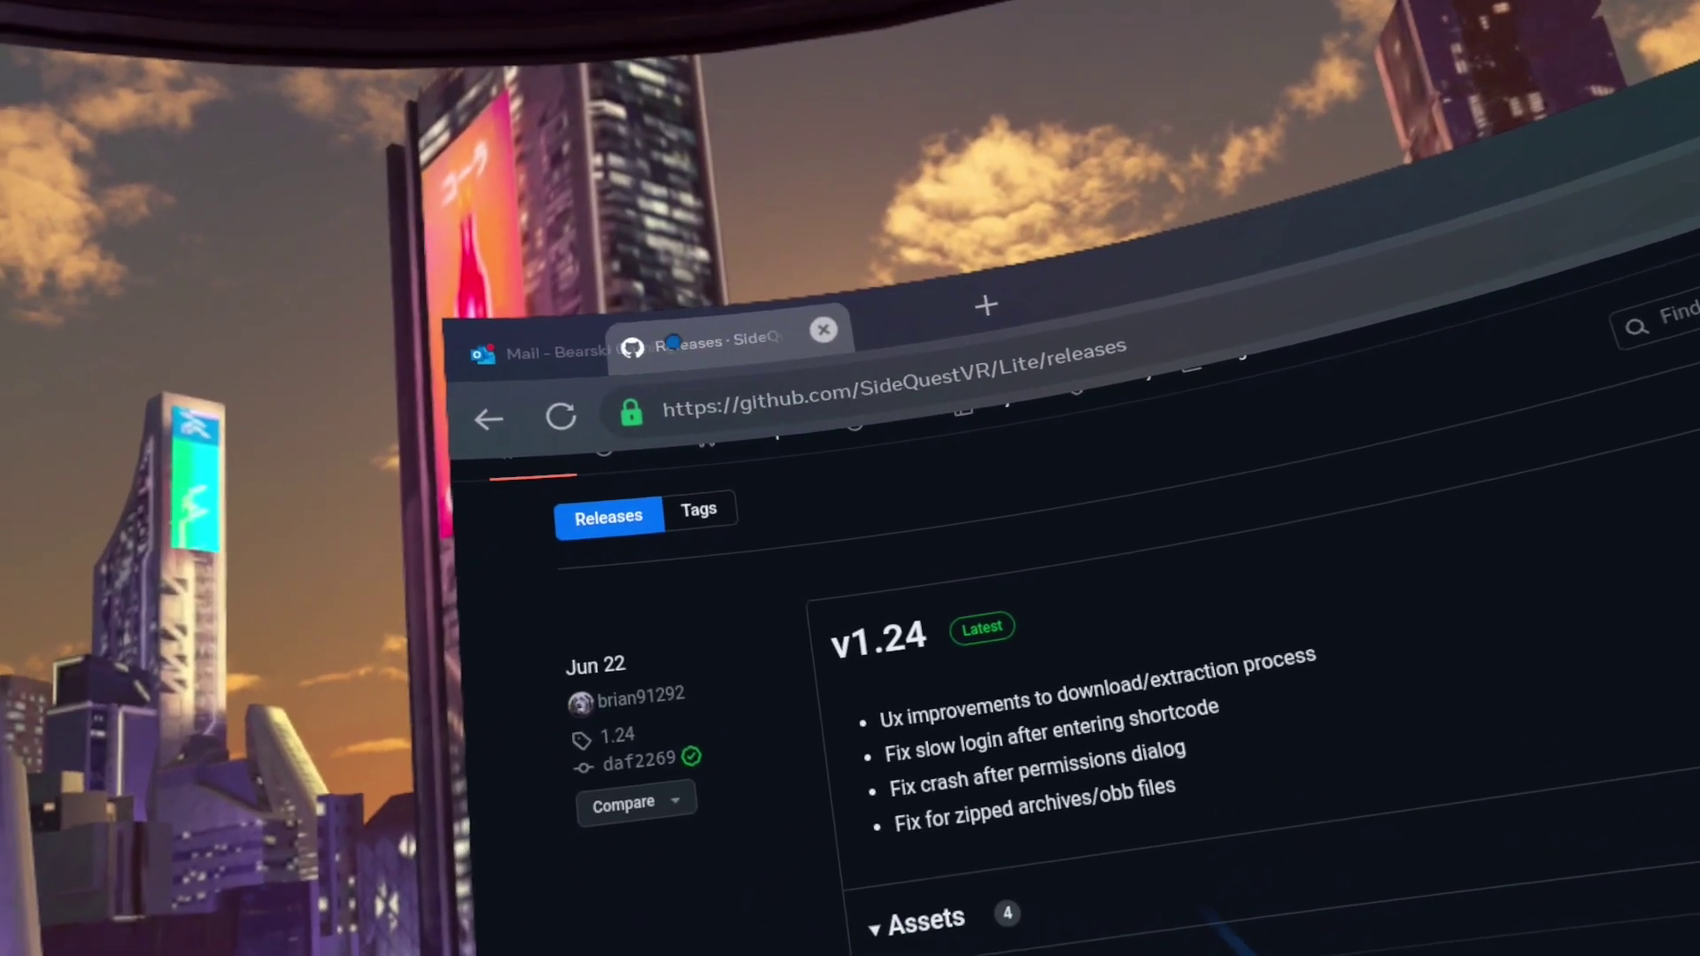
click(896, 339)
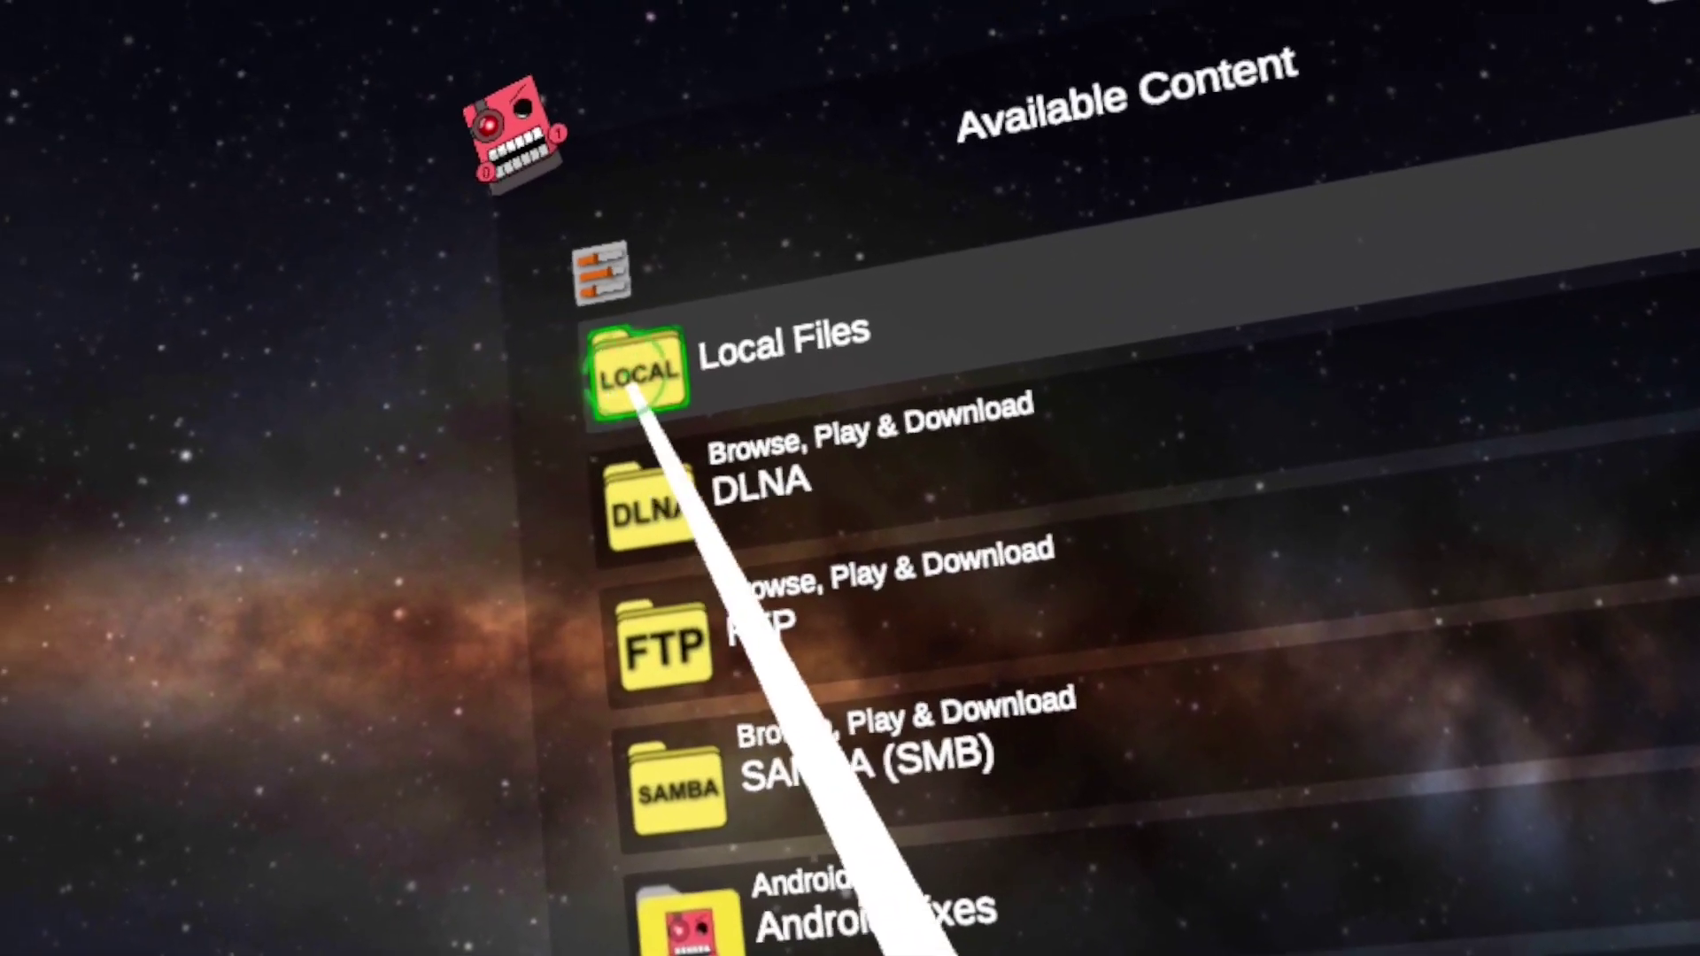
Open Mobile VR Station's local files view to browse the headset's folders
click(620, 363)
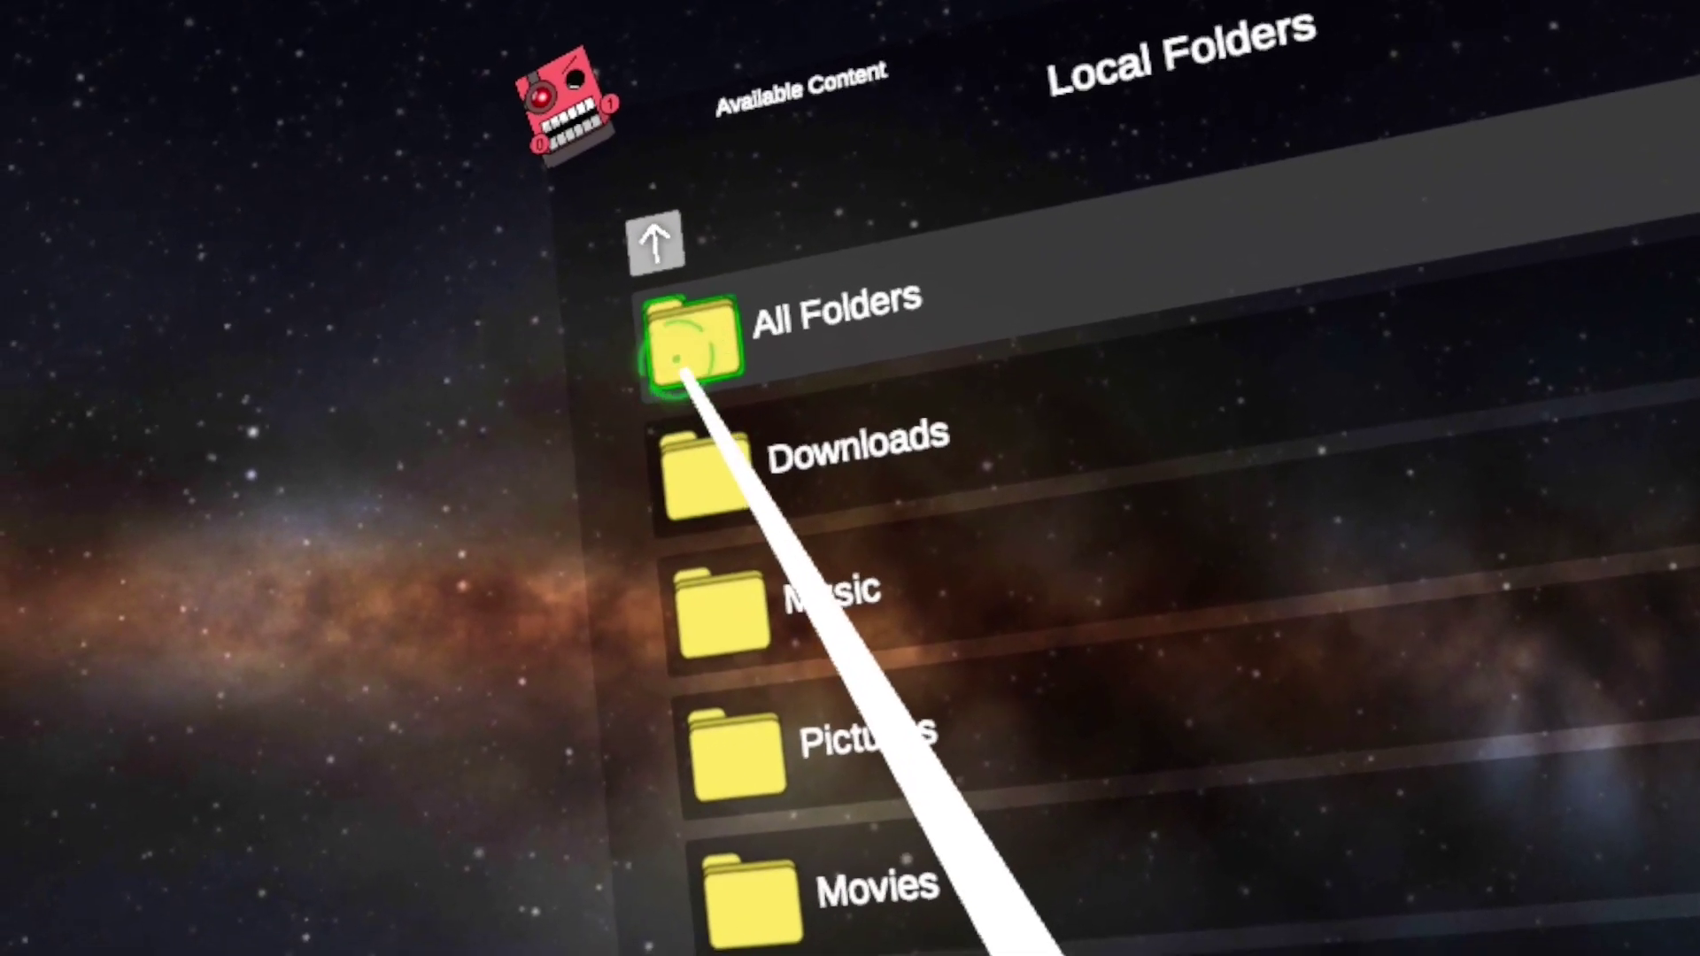
Go to All Folders > Android > data, switch to scoped storage and request access
click(686, 389)
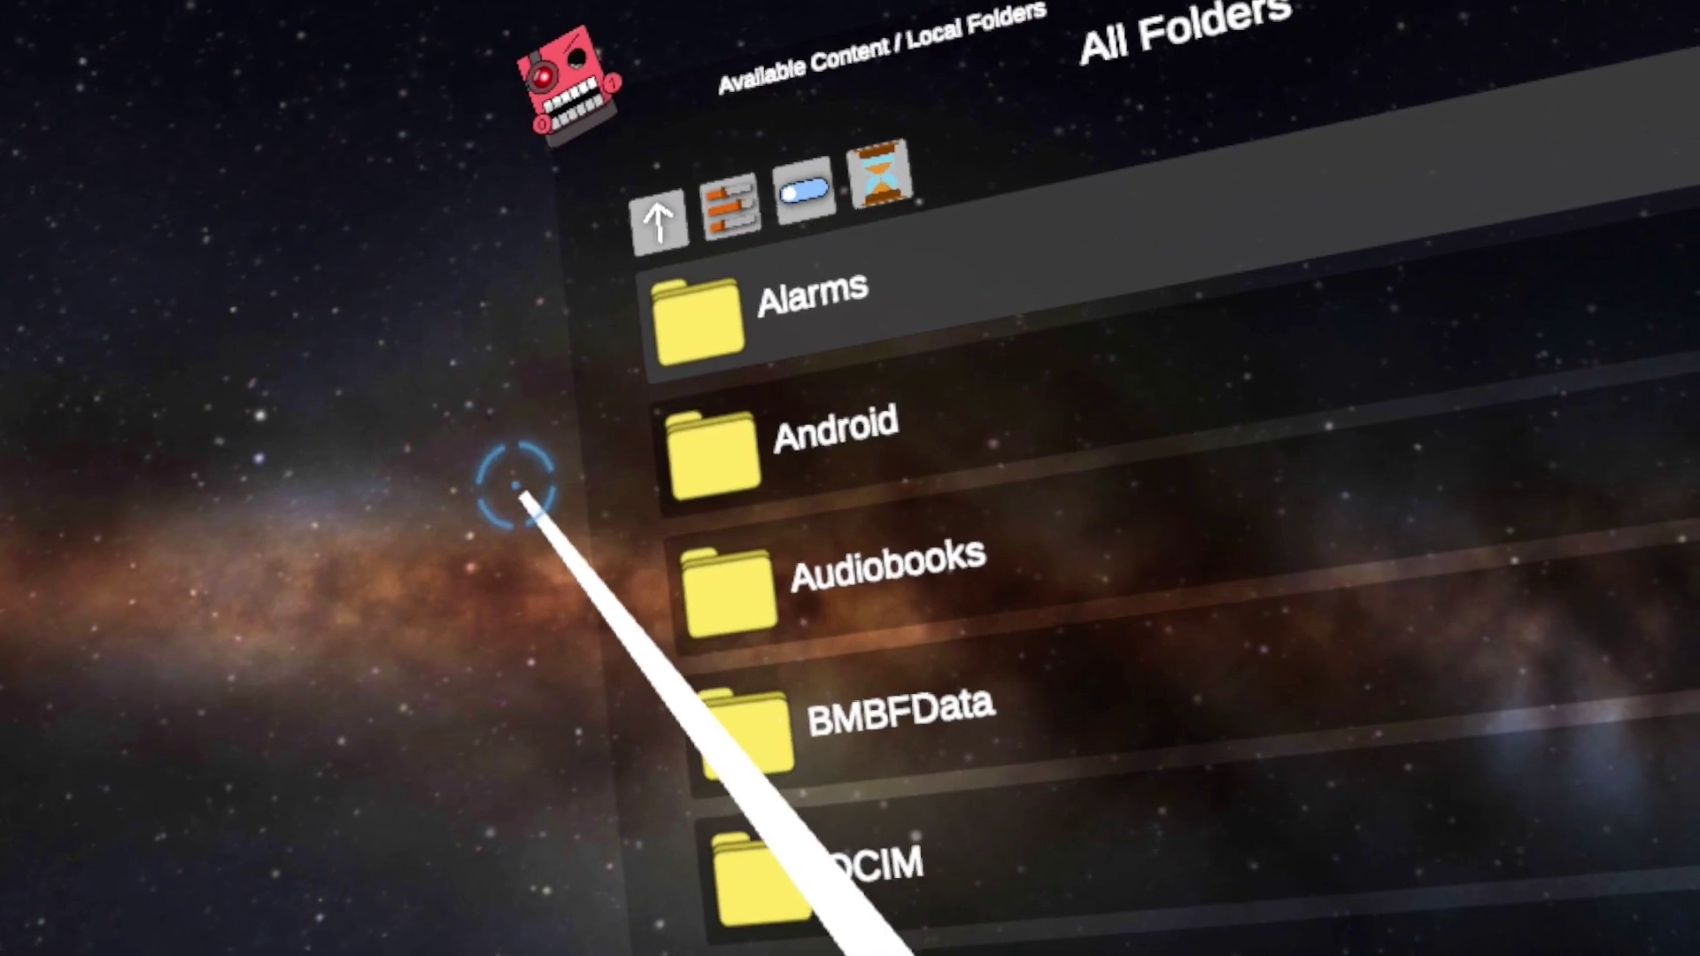
click(709, 456)
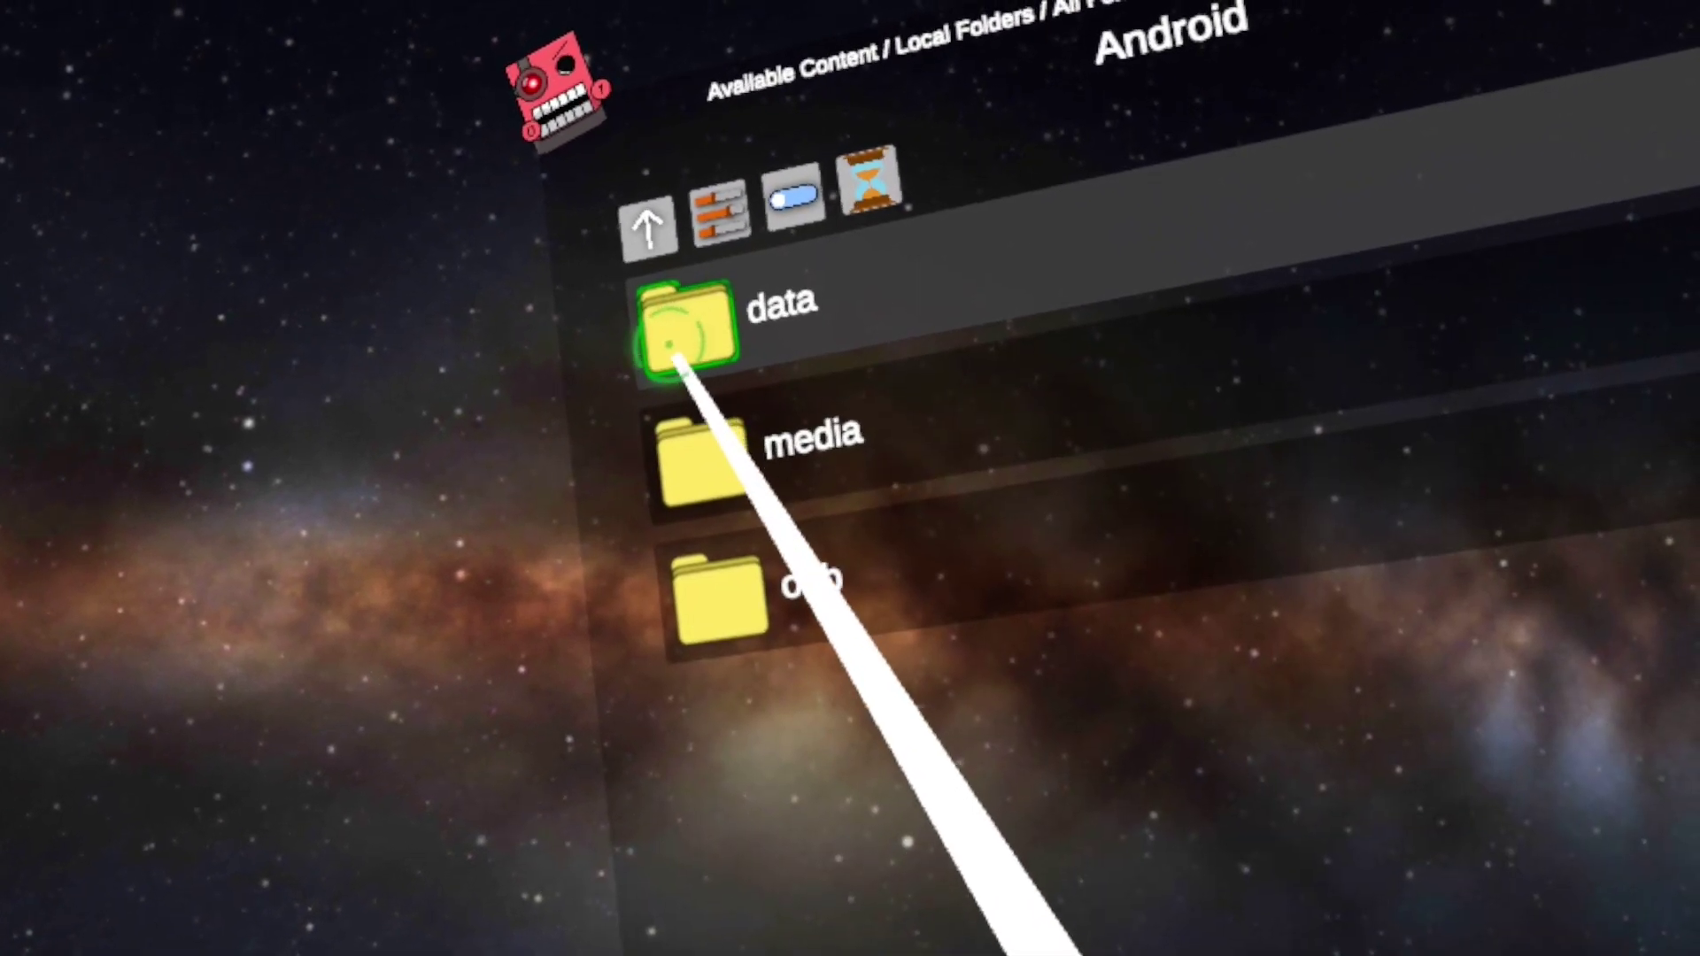
click(679, 341)
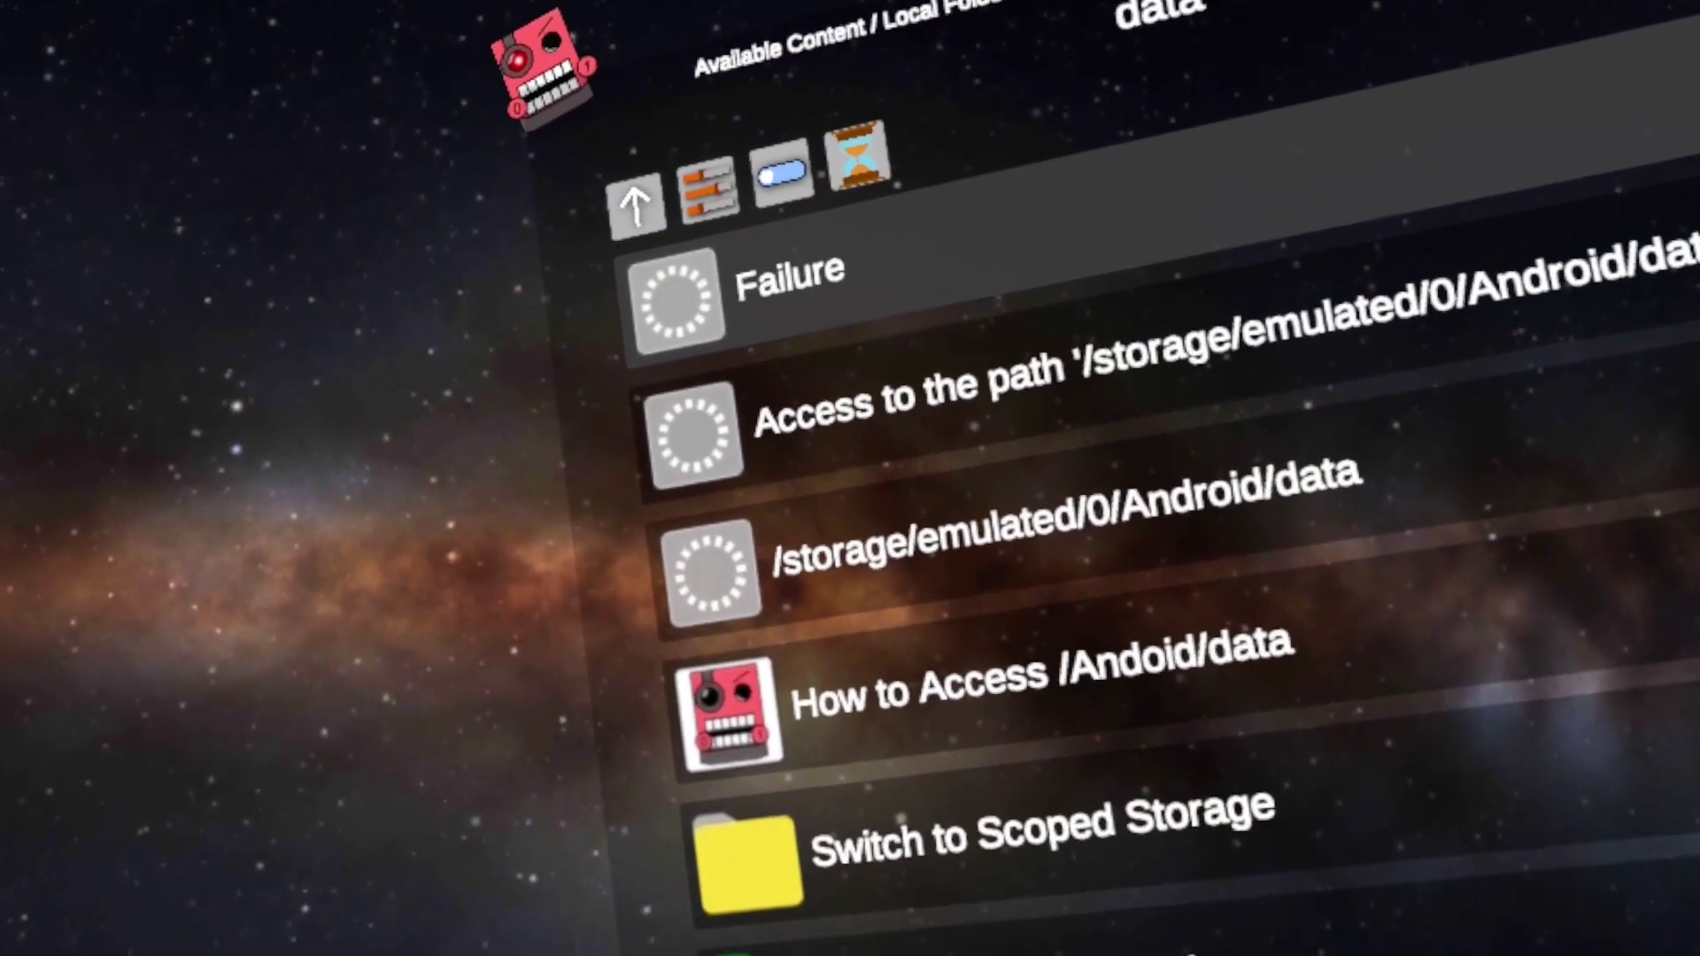
click(748, 868)
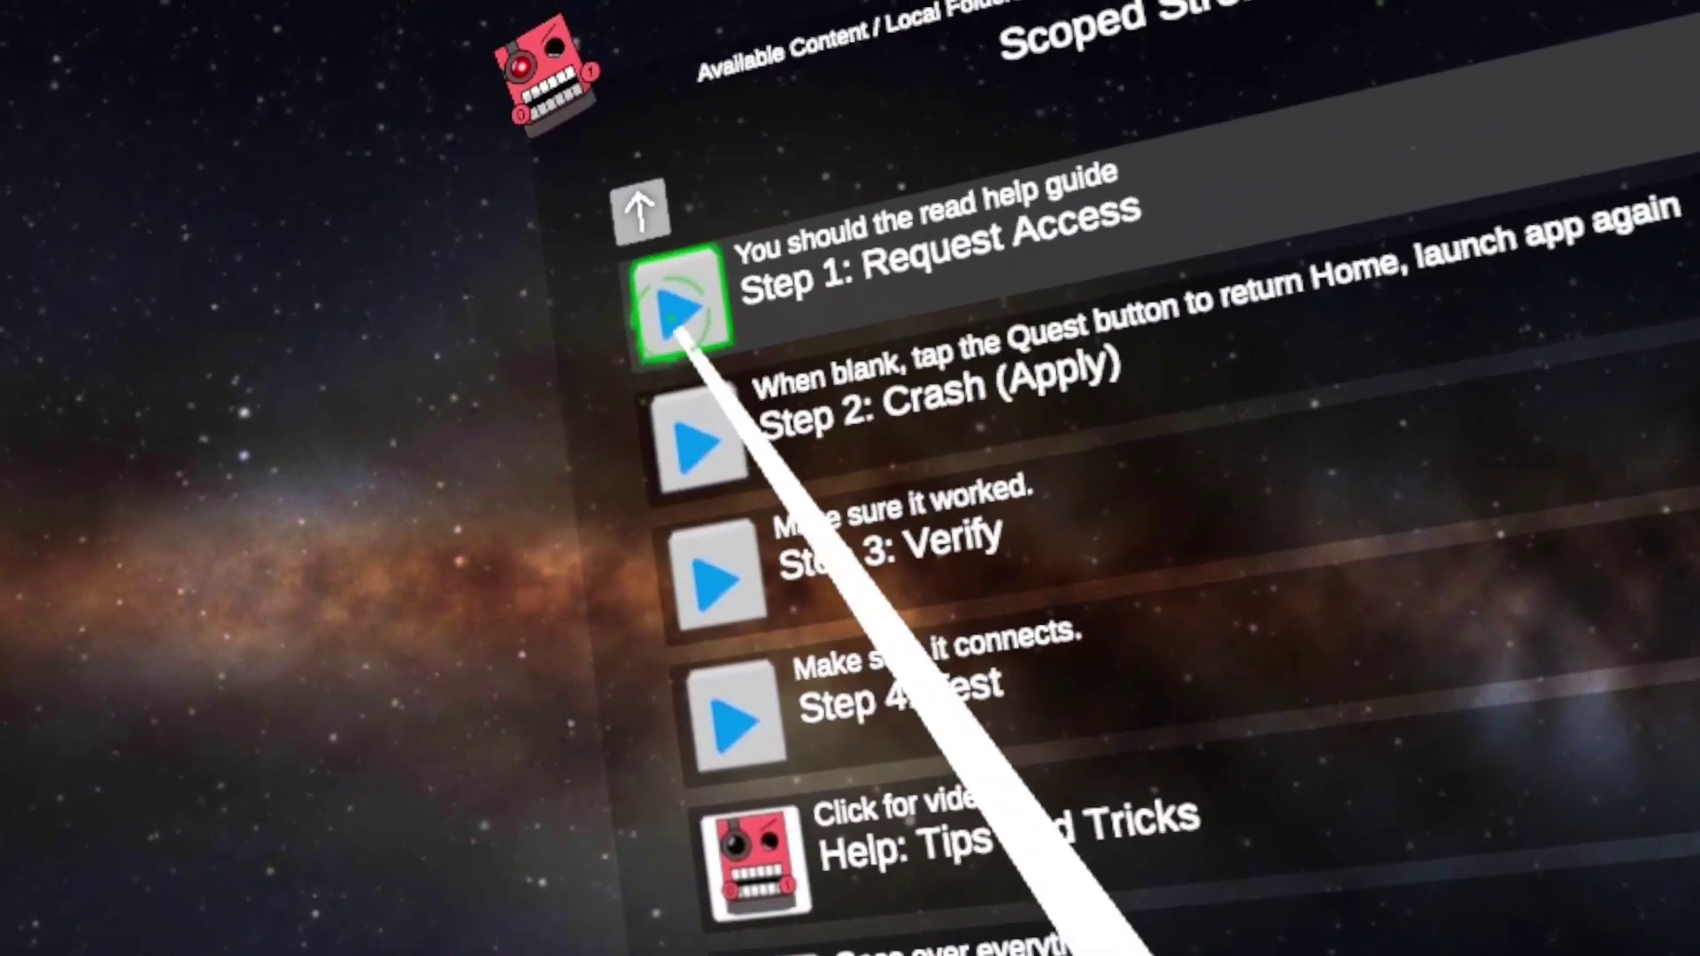
click(678, 301)
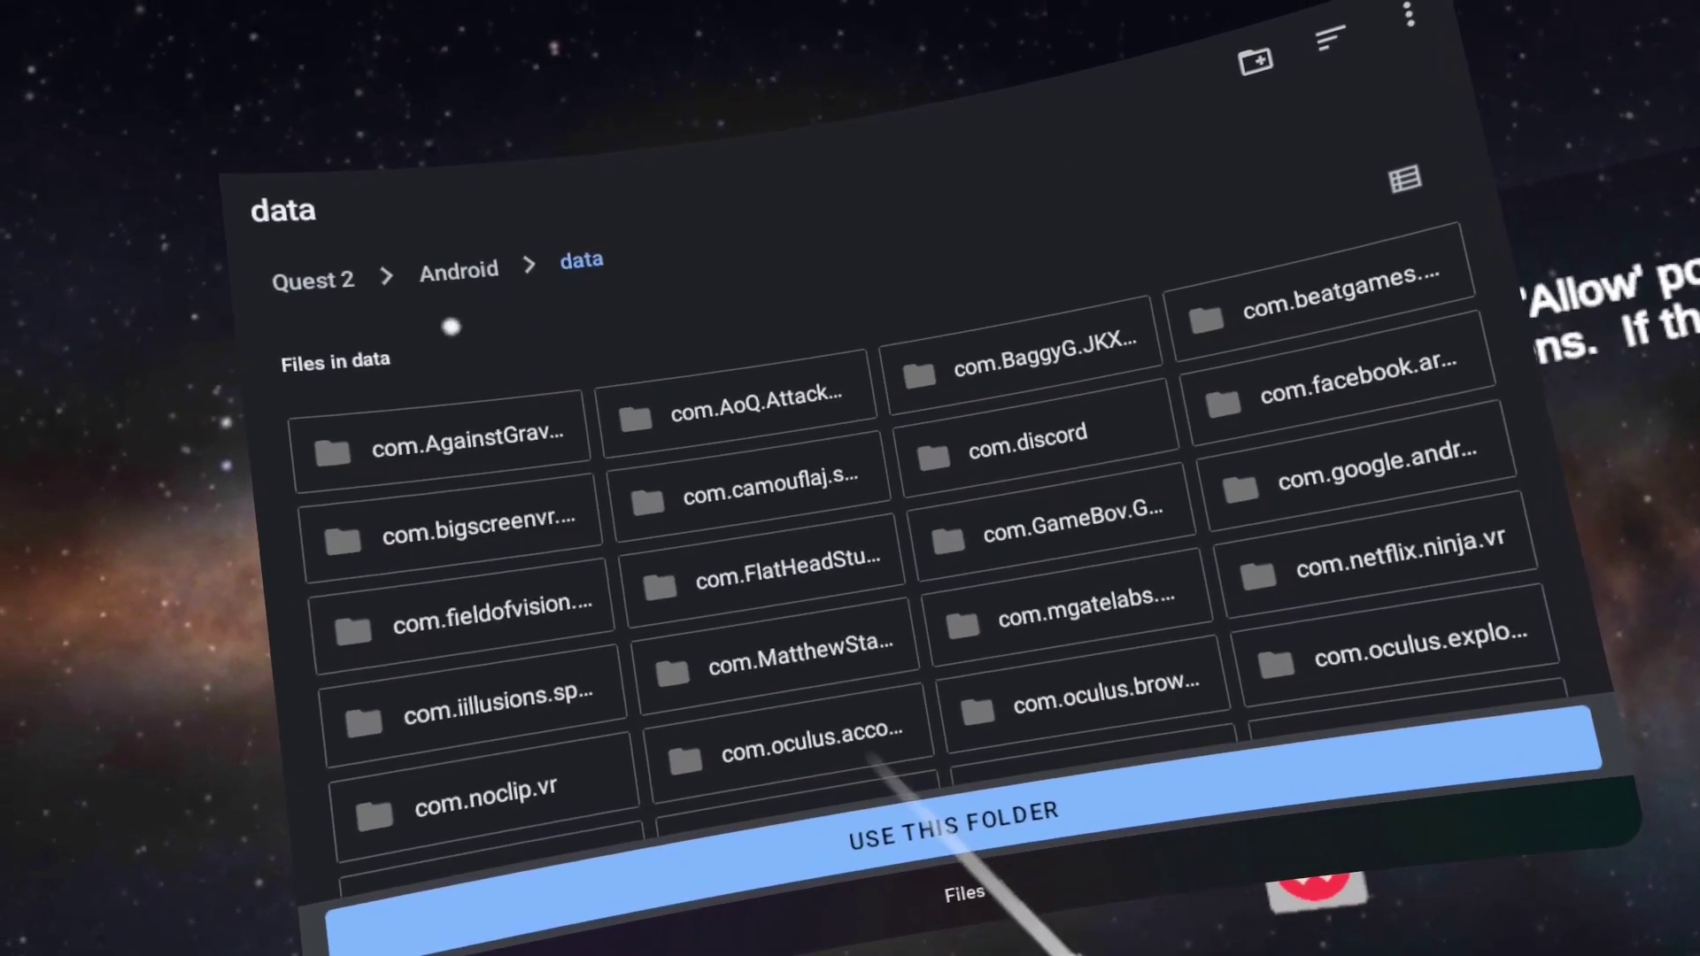
click(292, 271)
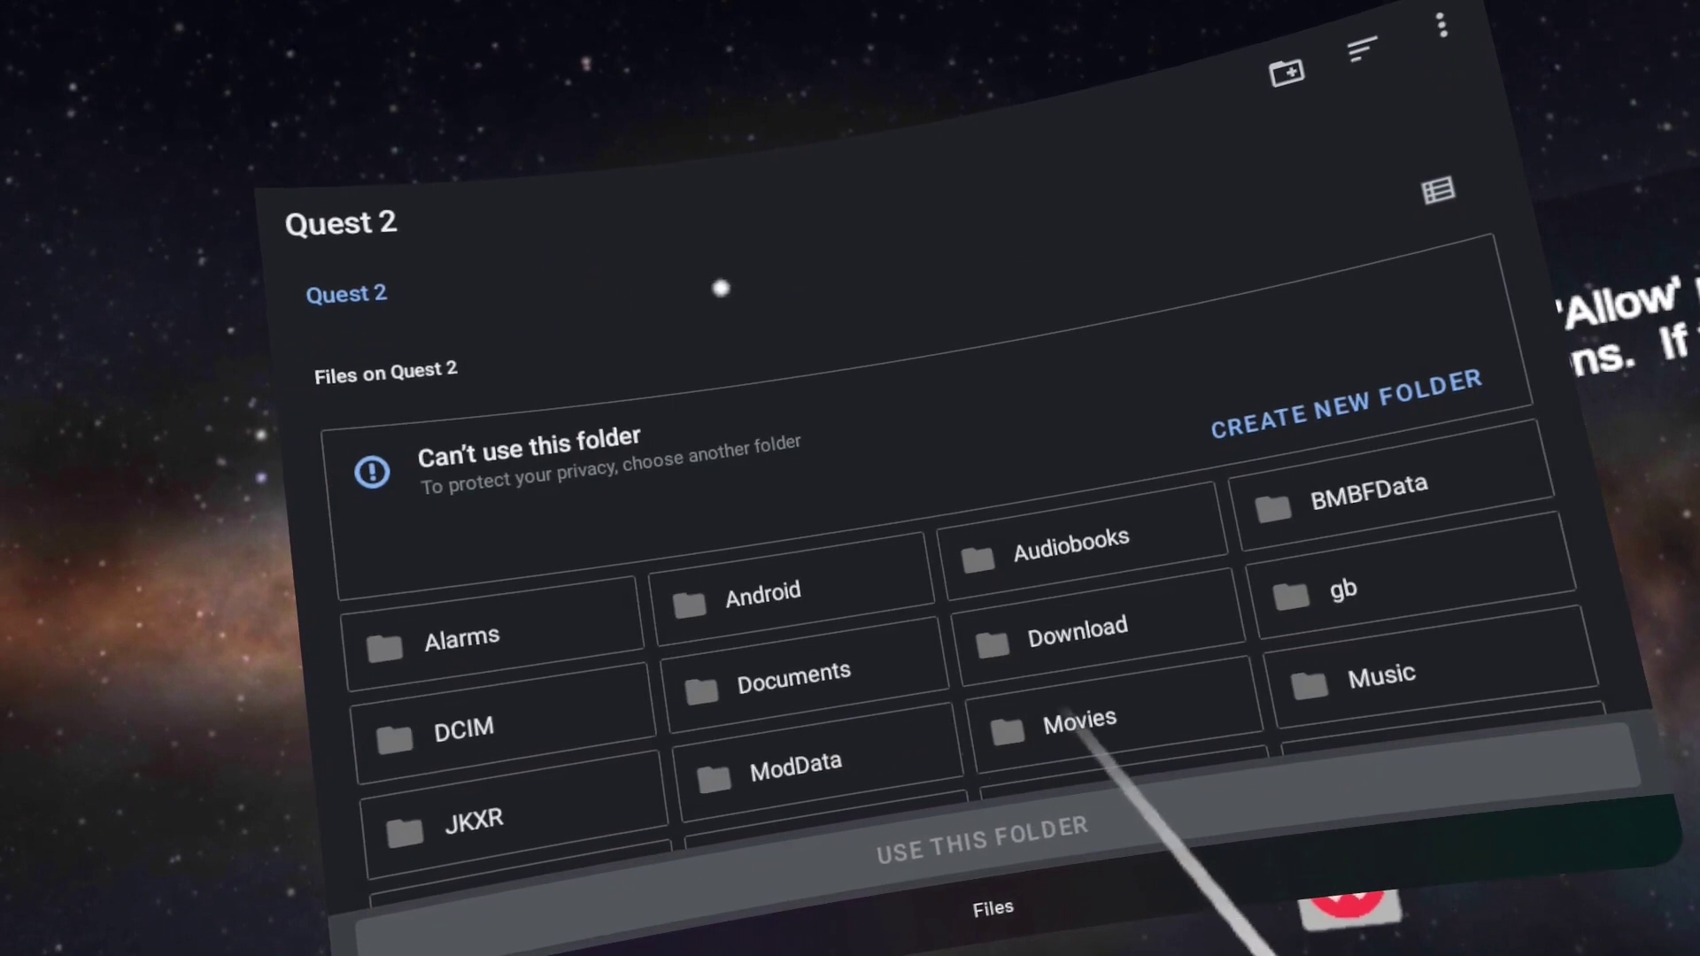
Install SideQuest from app-release.apk in the Download folder
scroll(789, 773, down, 3)
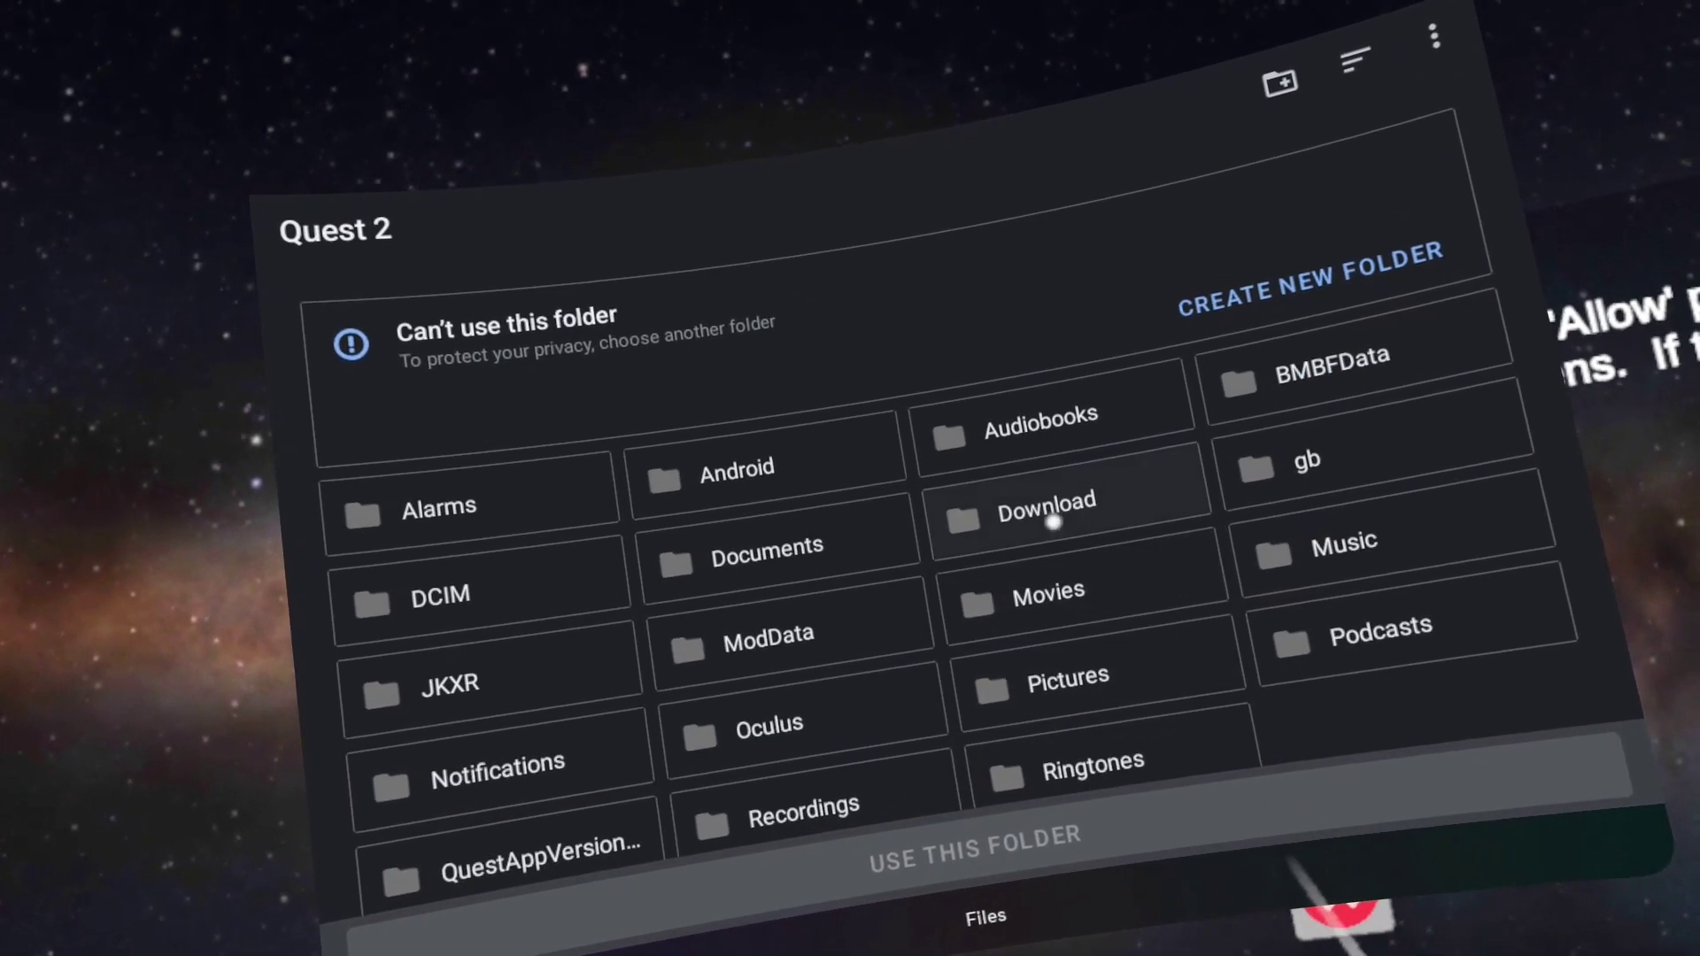
click(1031, 505)
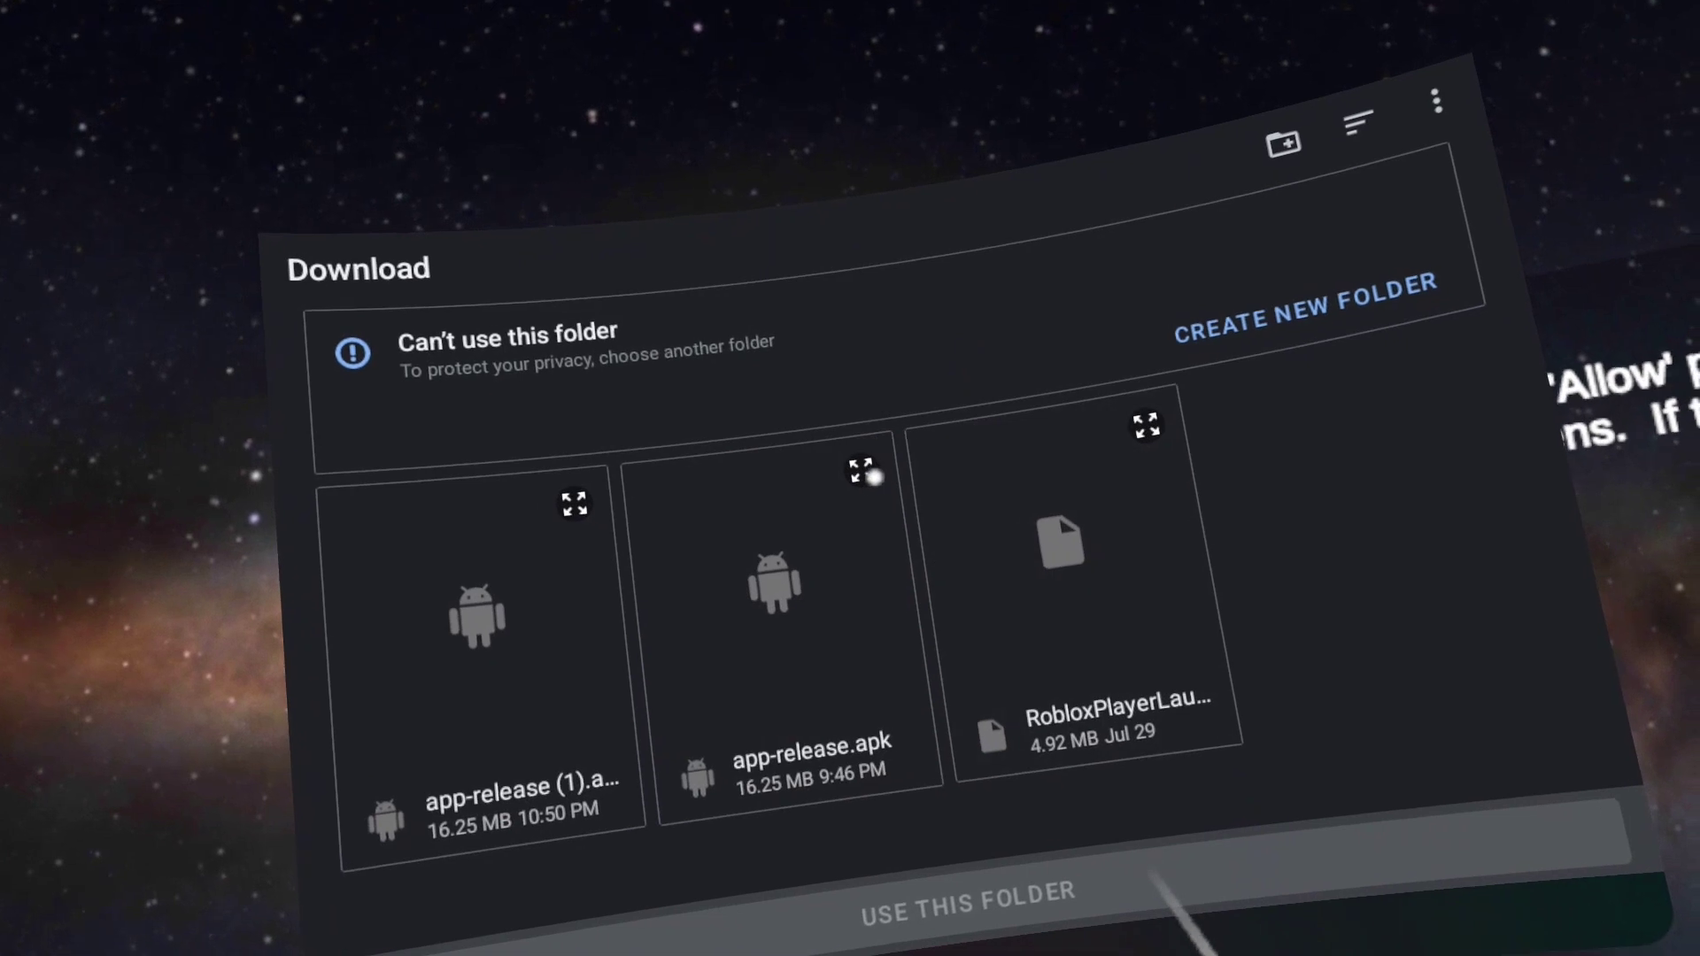
click(849, 455)
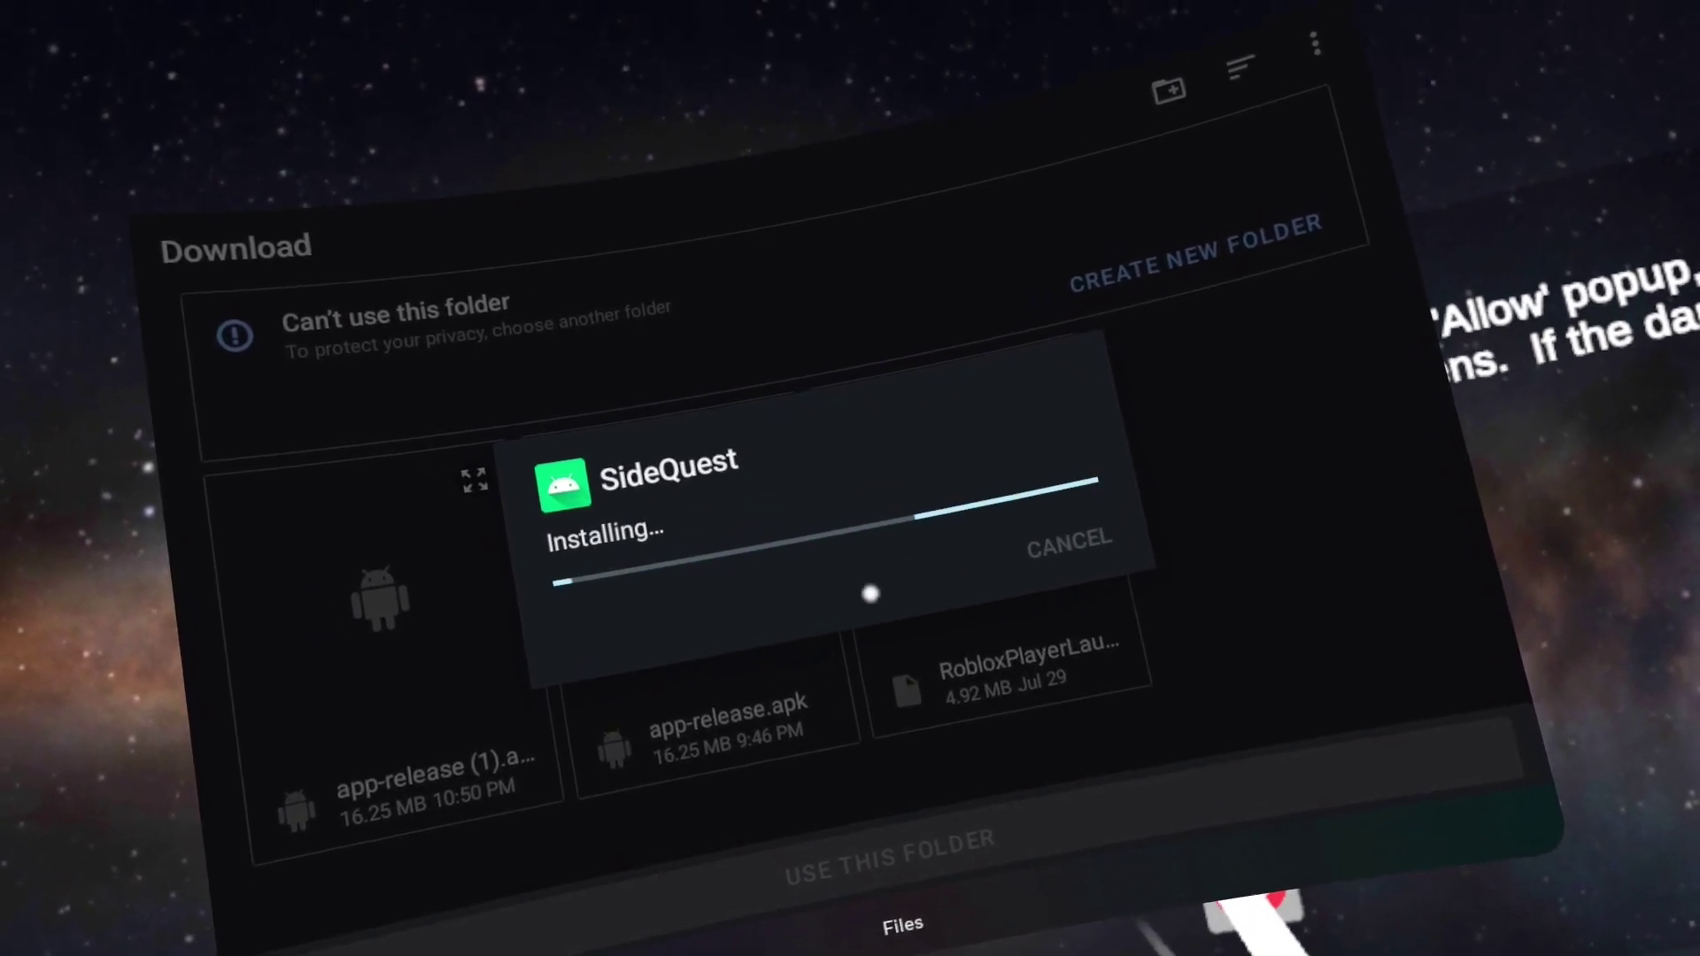
click(971, 530)
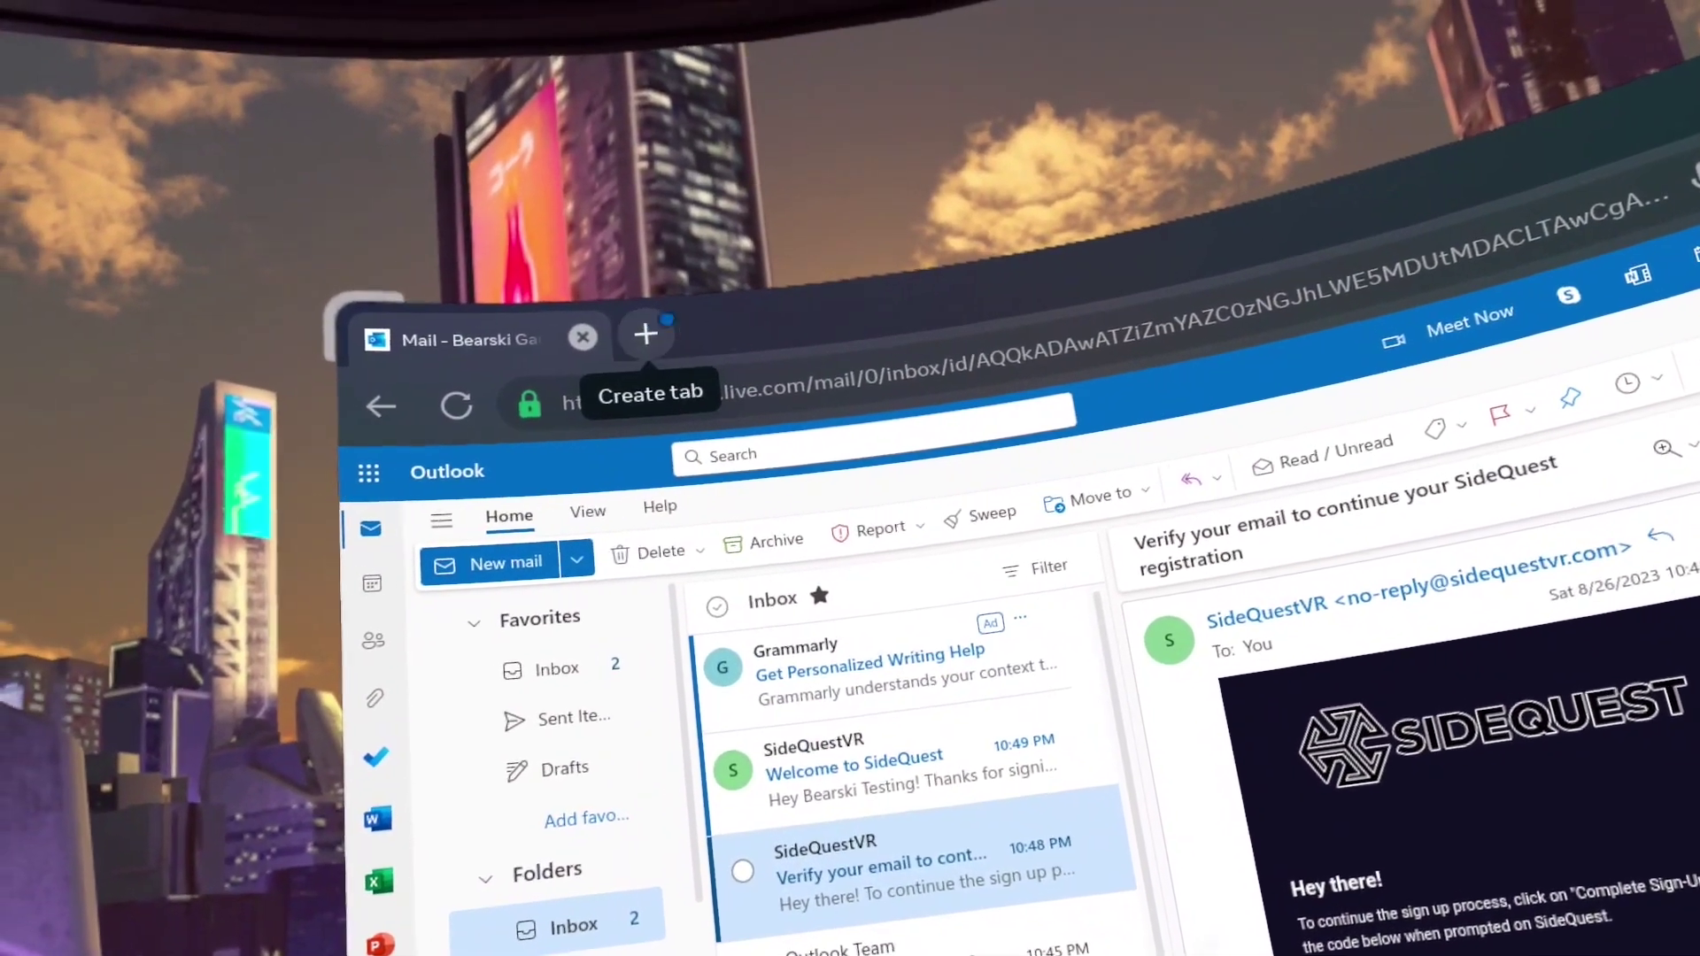
click(662, 322)
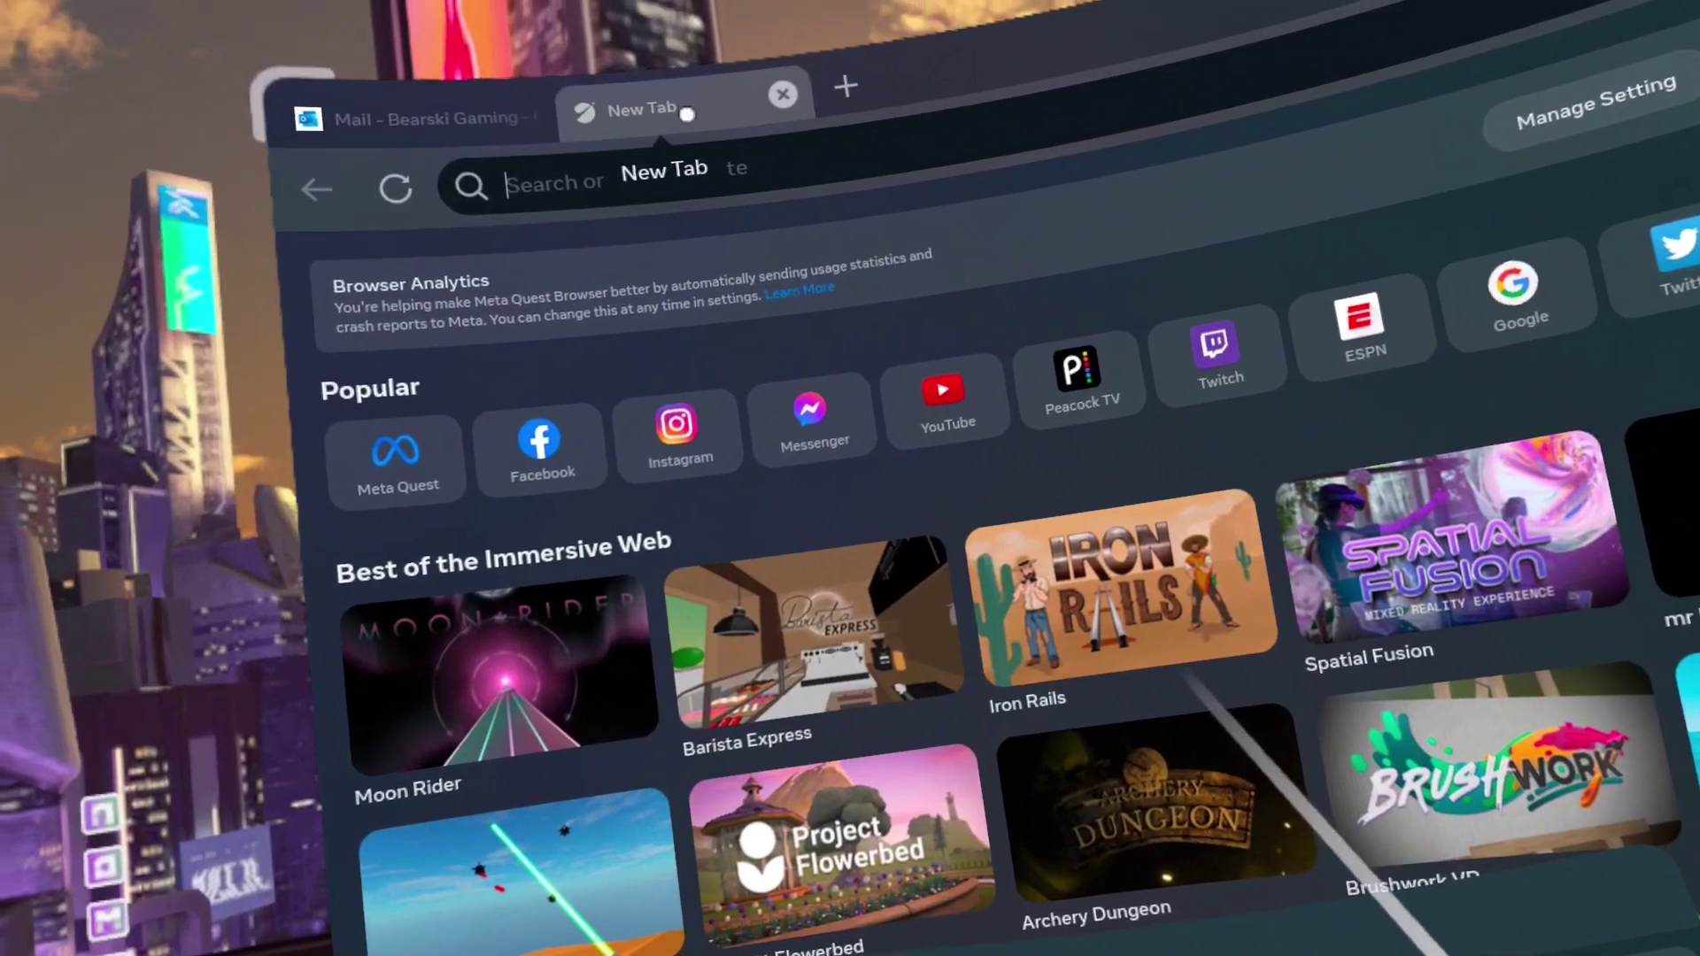
Filter the App Library to Unknown Sources and launch the sideloaded SideQuest app
click(763, 49)
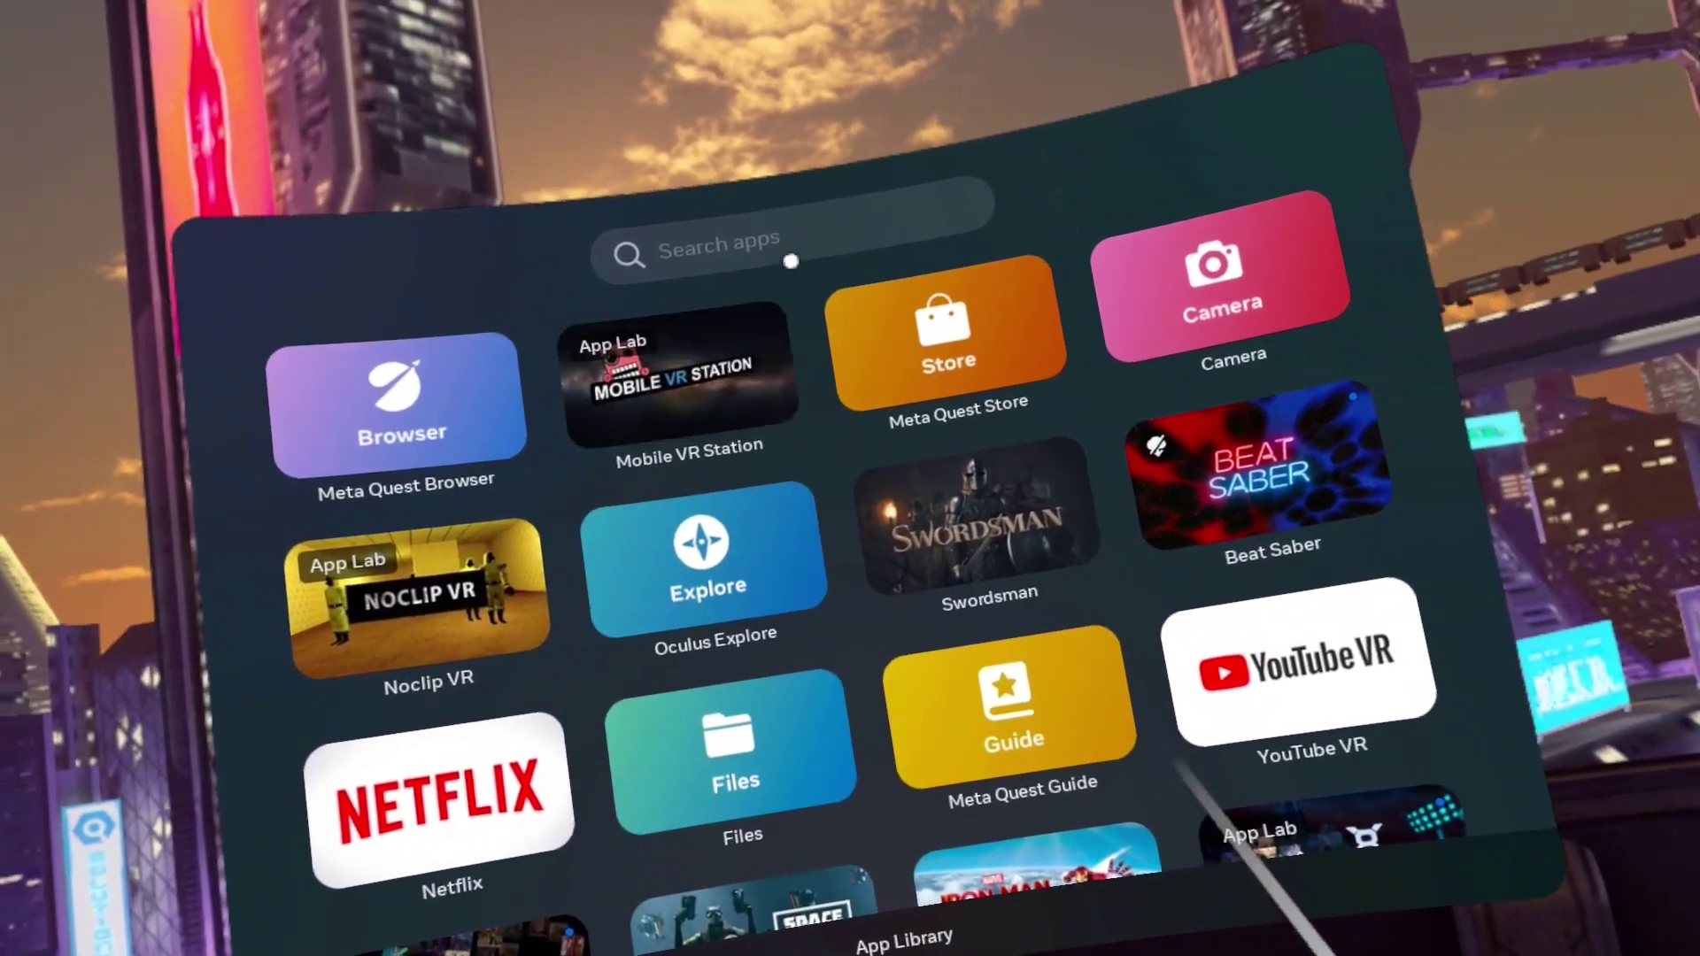
click(790, 261)
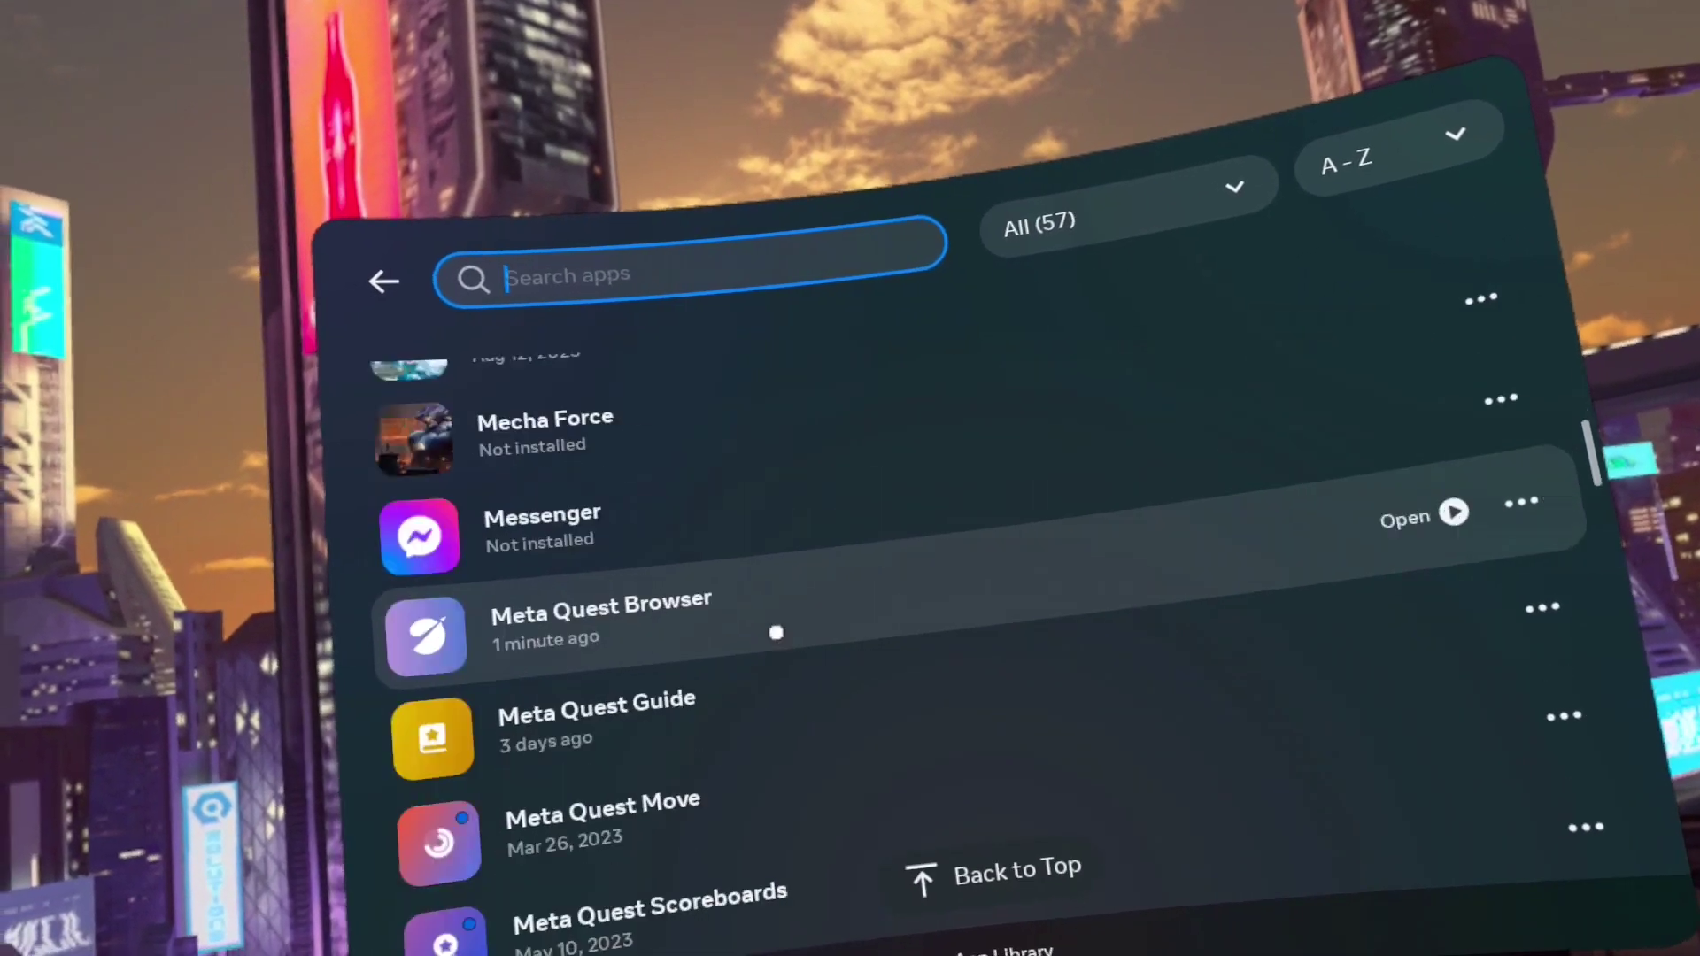
scroll(785, 646, down, 15)
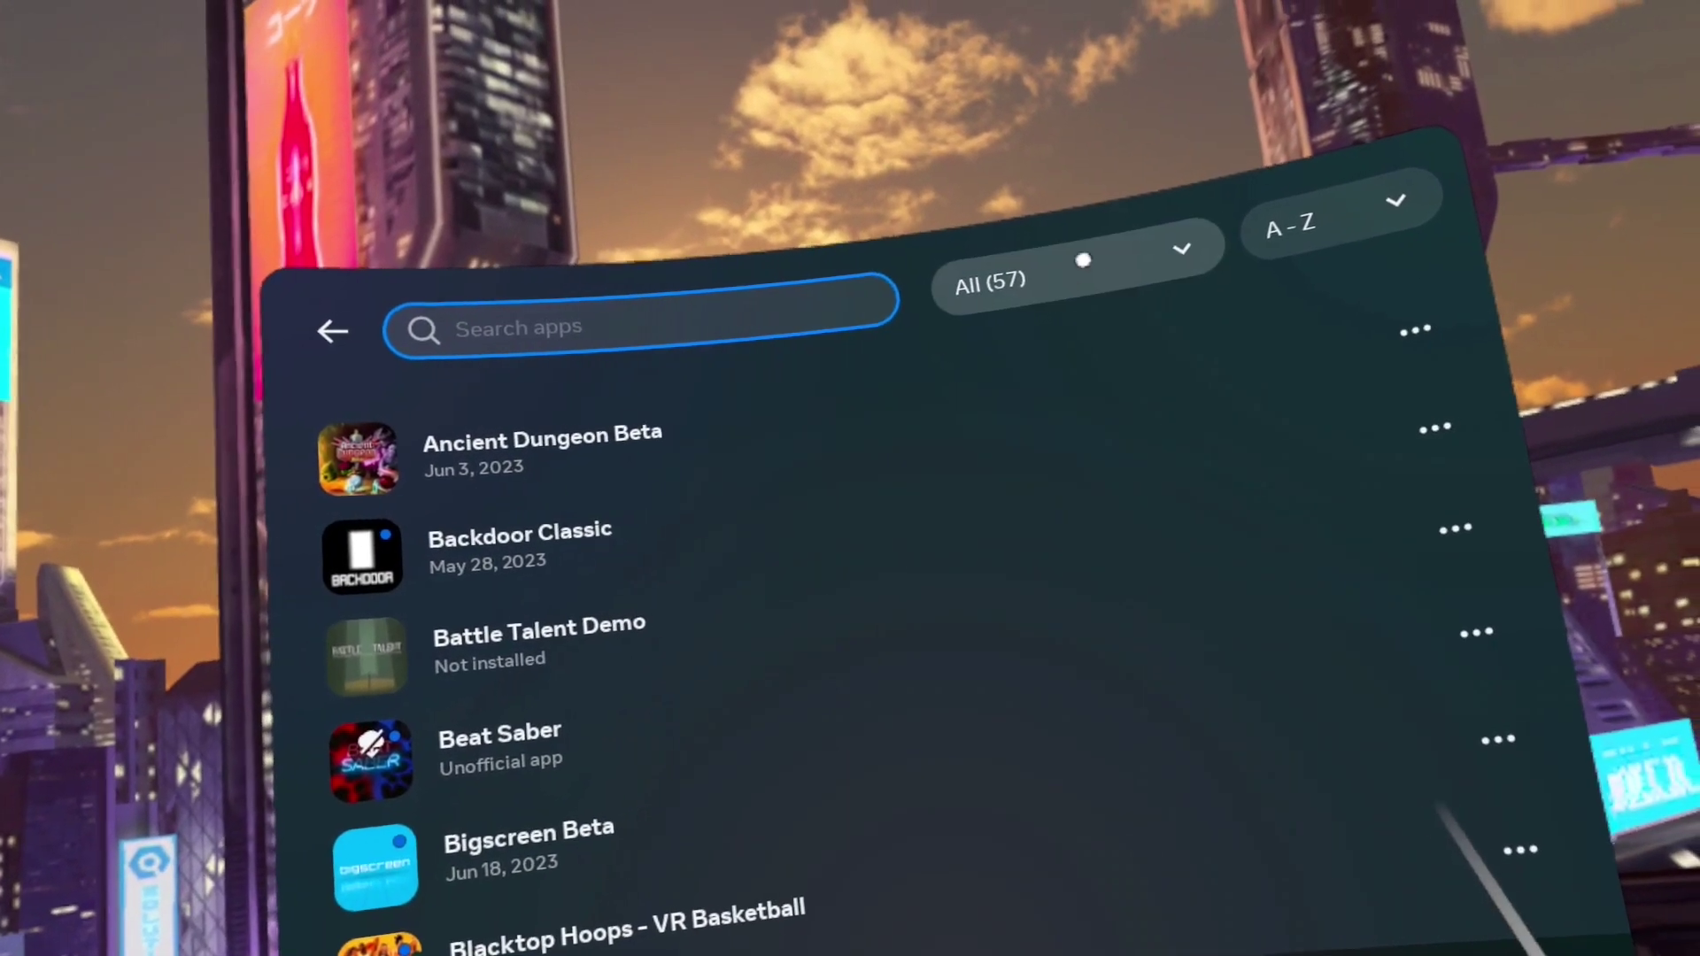
click(1137, 260)
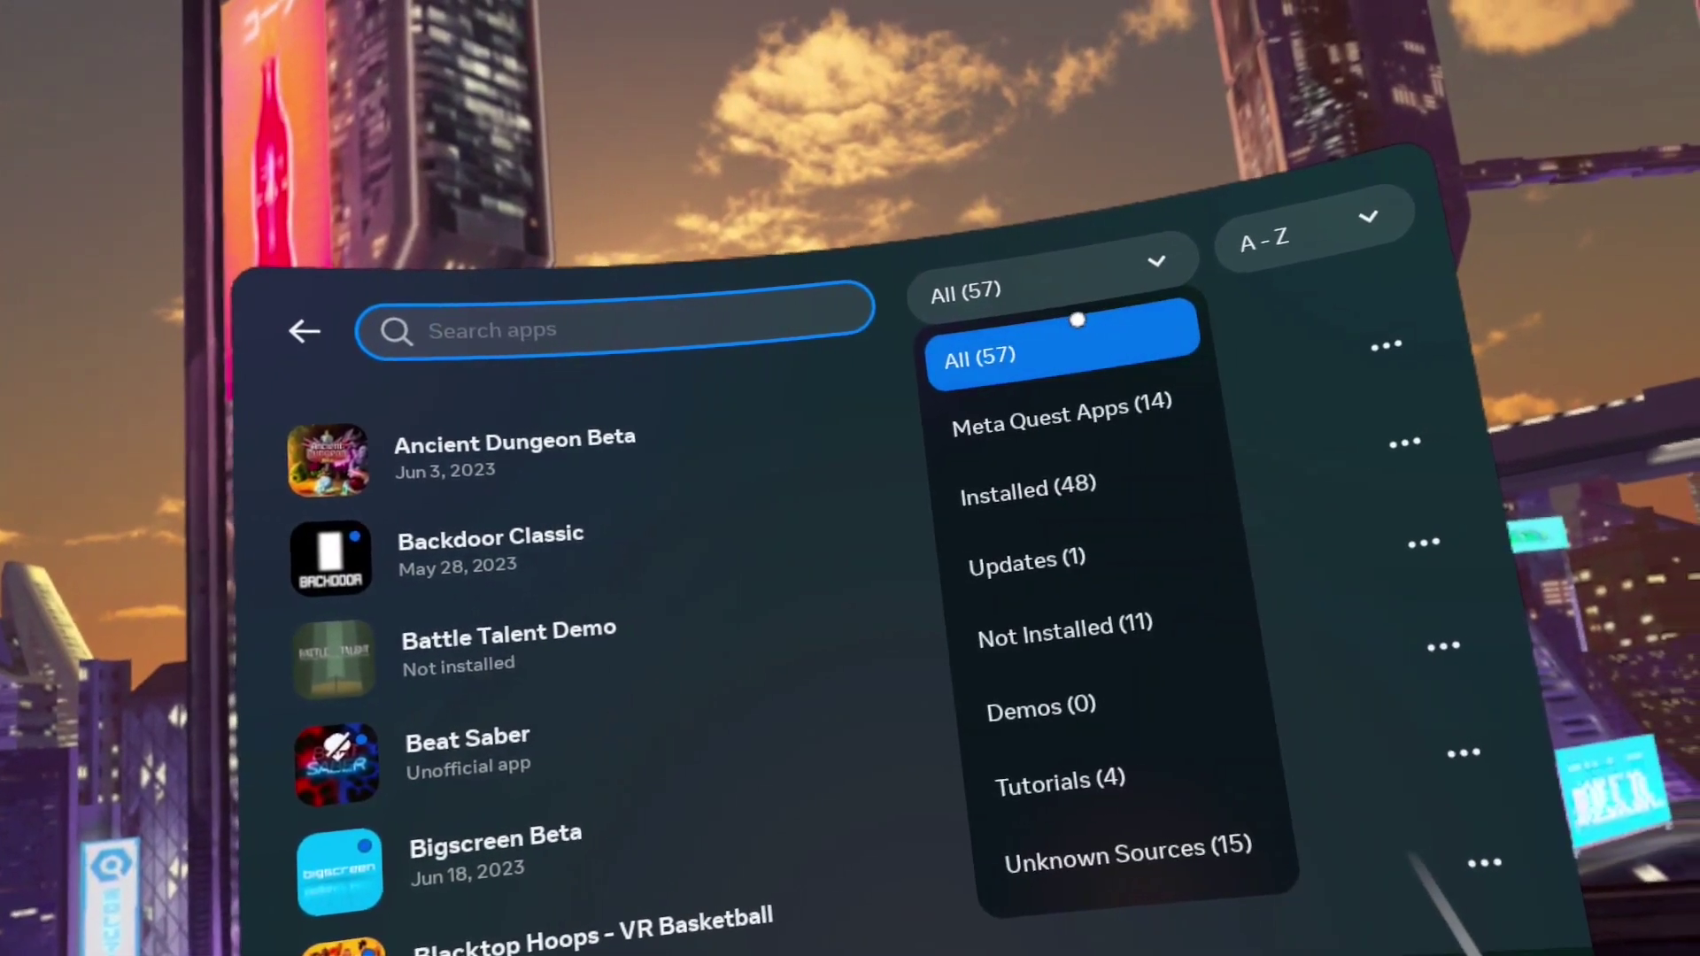
click(1089, 852)
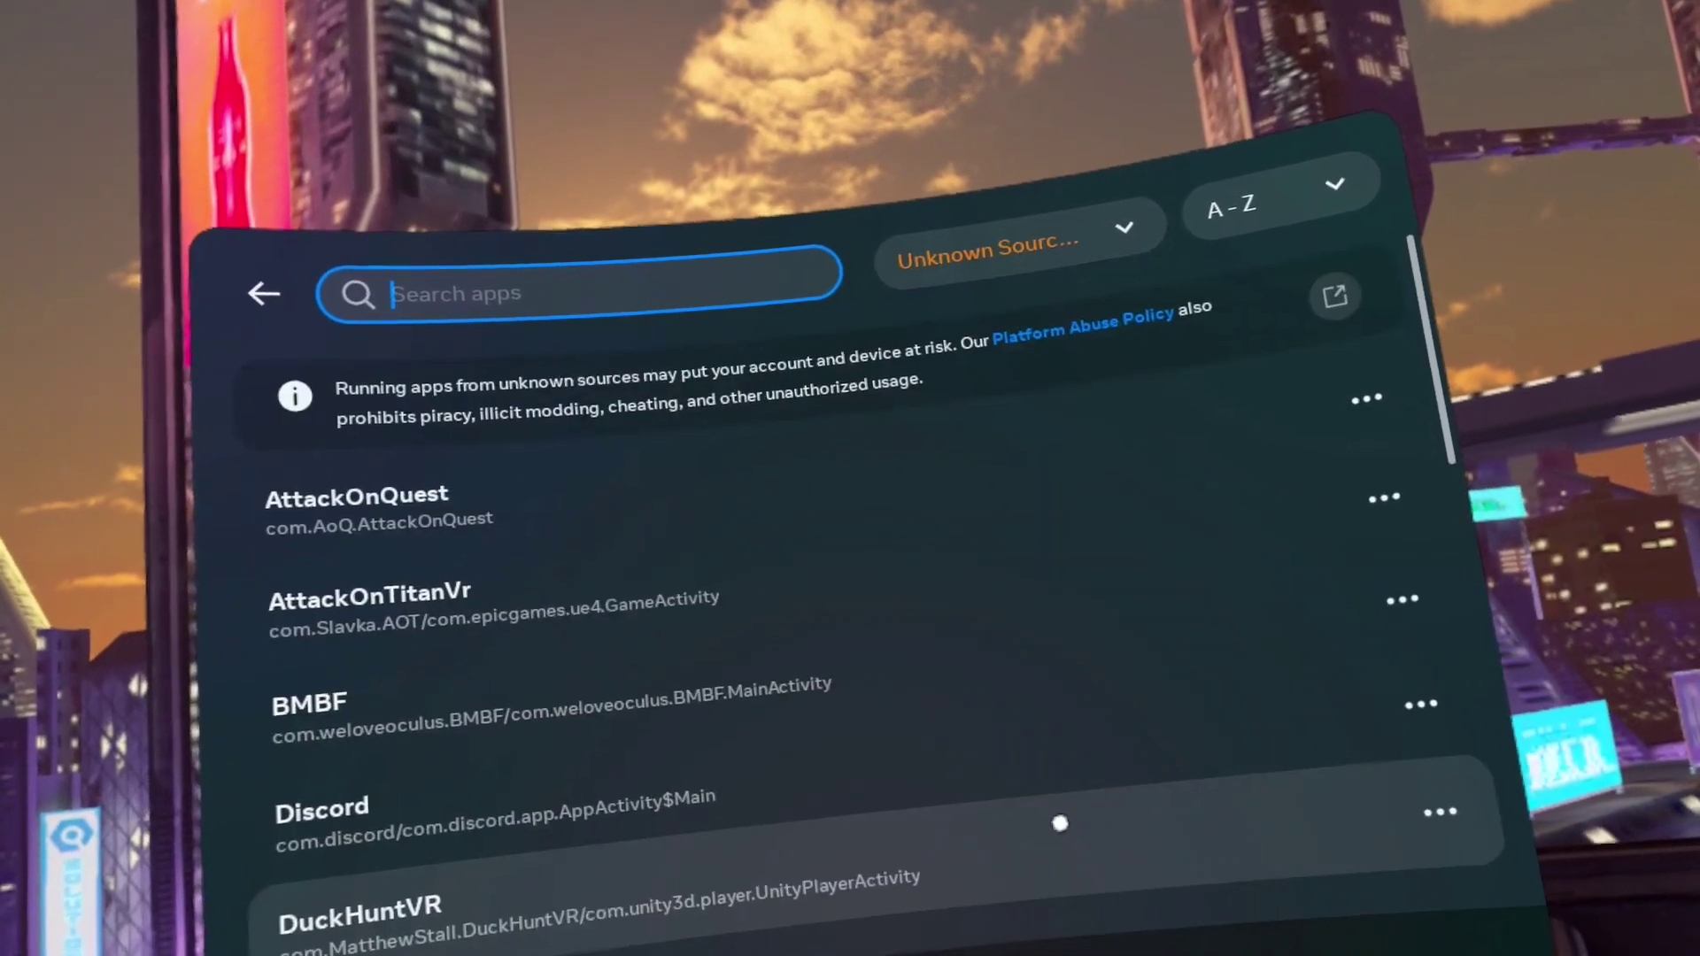
scroll(550, 486, down, 10)
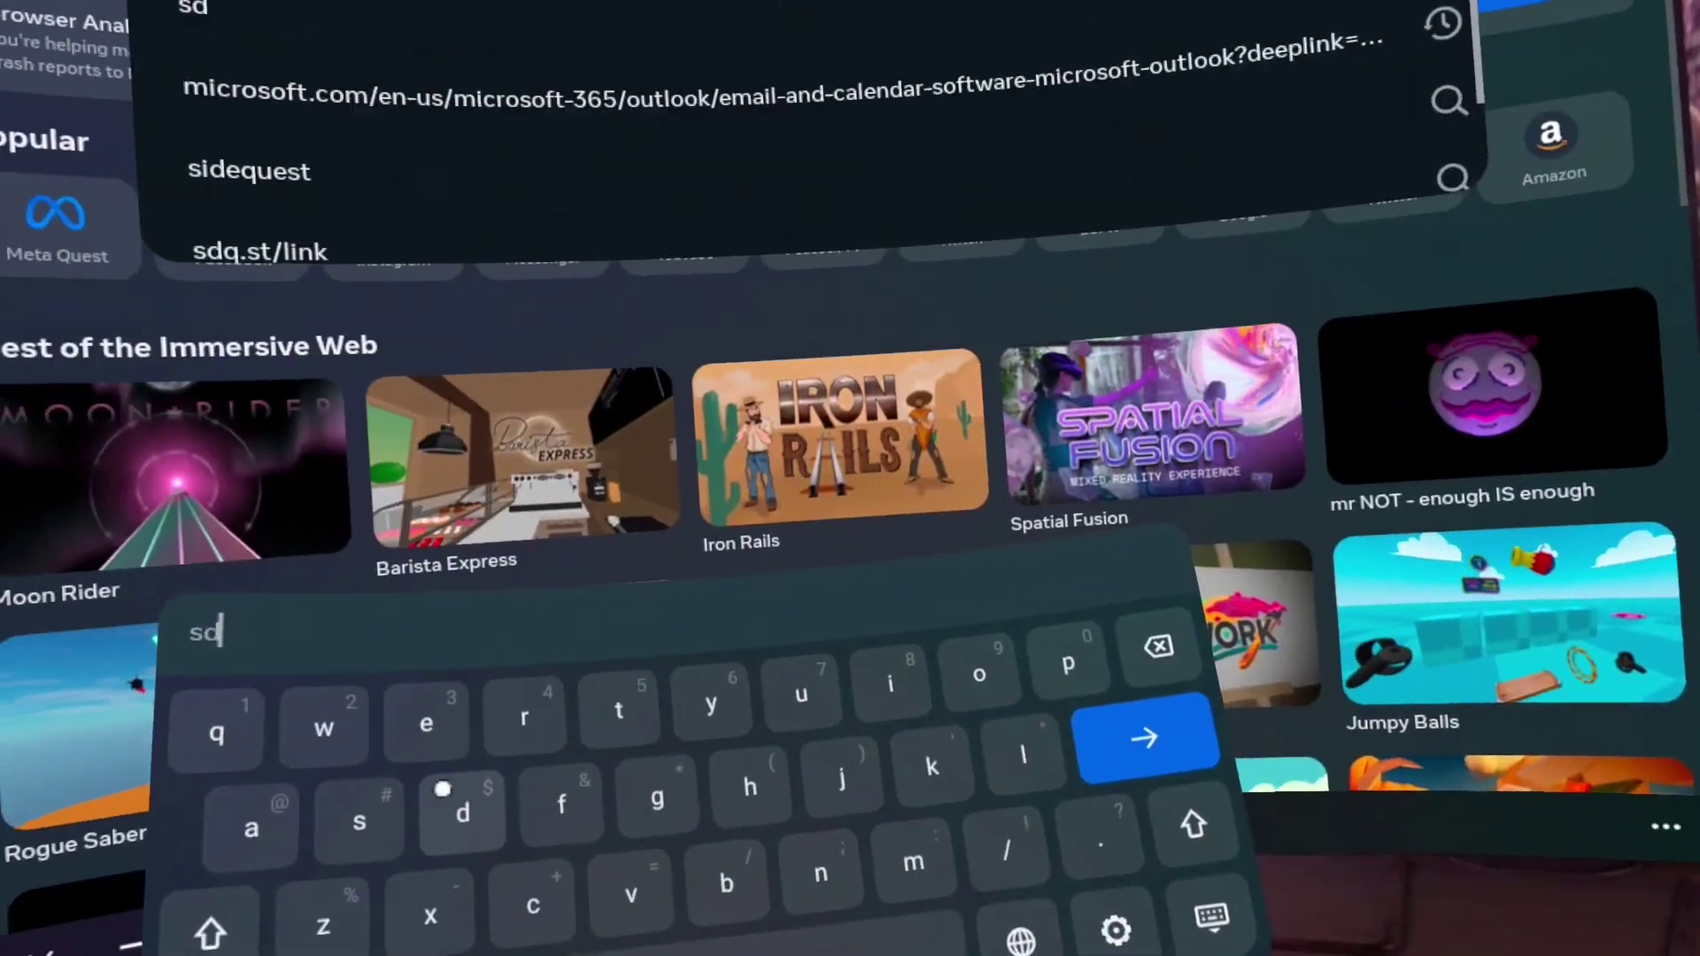
Link the headset app at sdq.st/link using the six-digit code it displays
text(q)
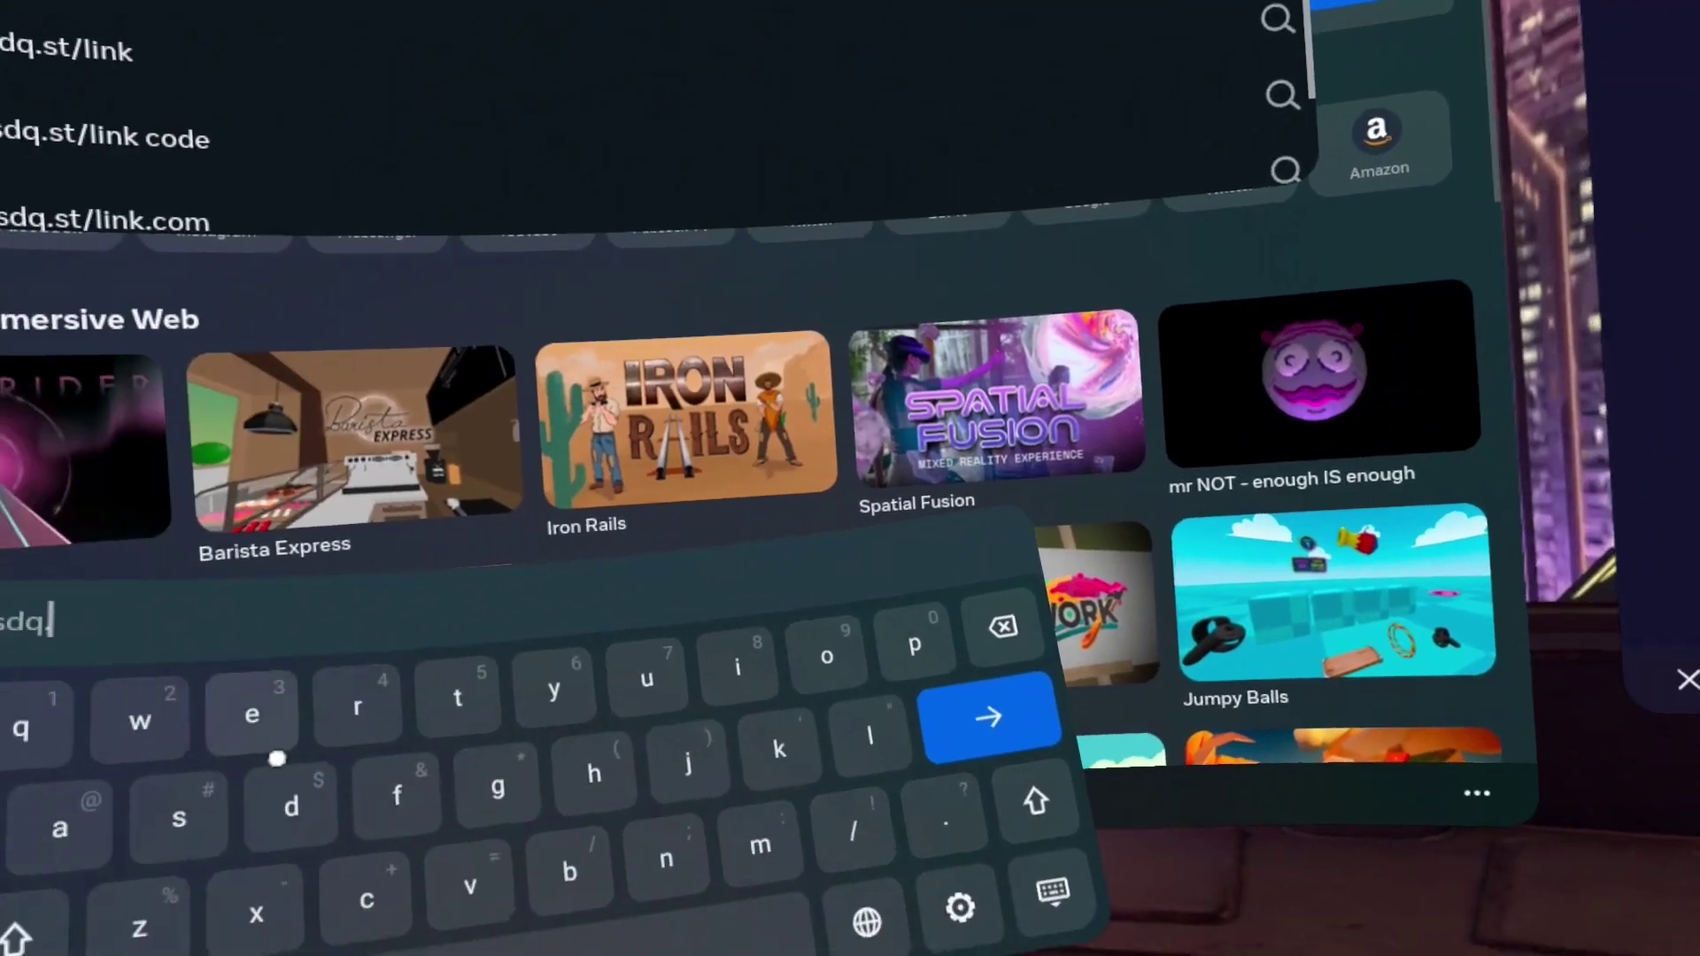
text(.st/)
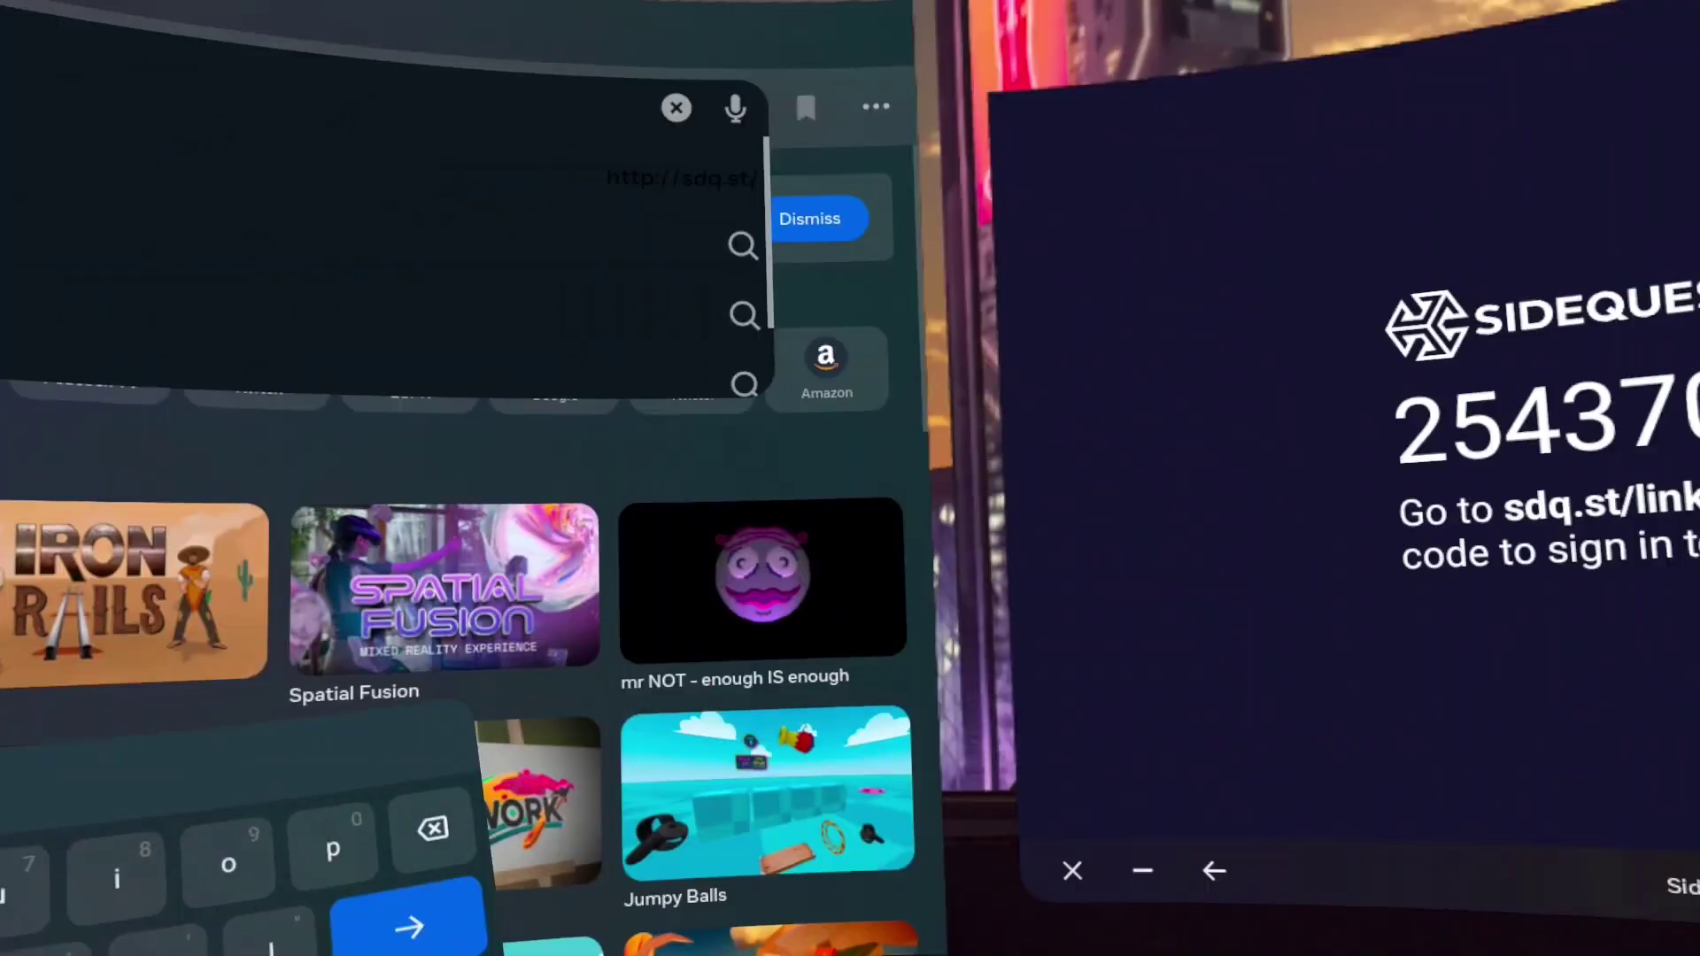
text(link)
key(Return)
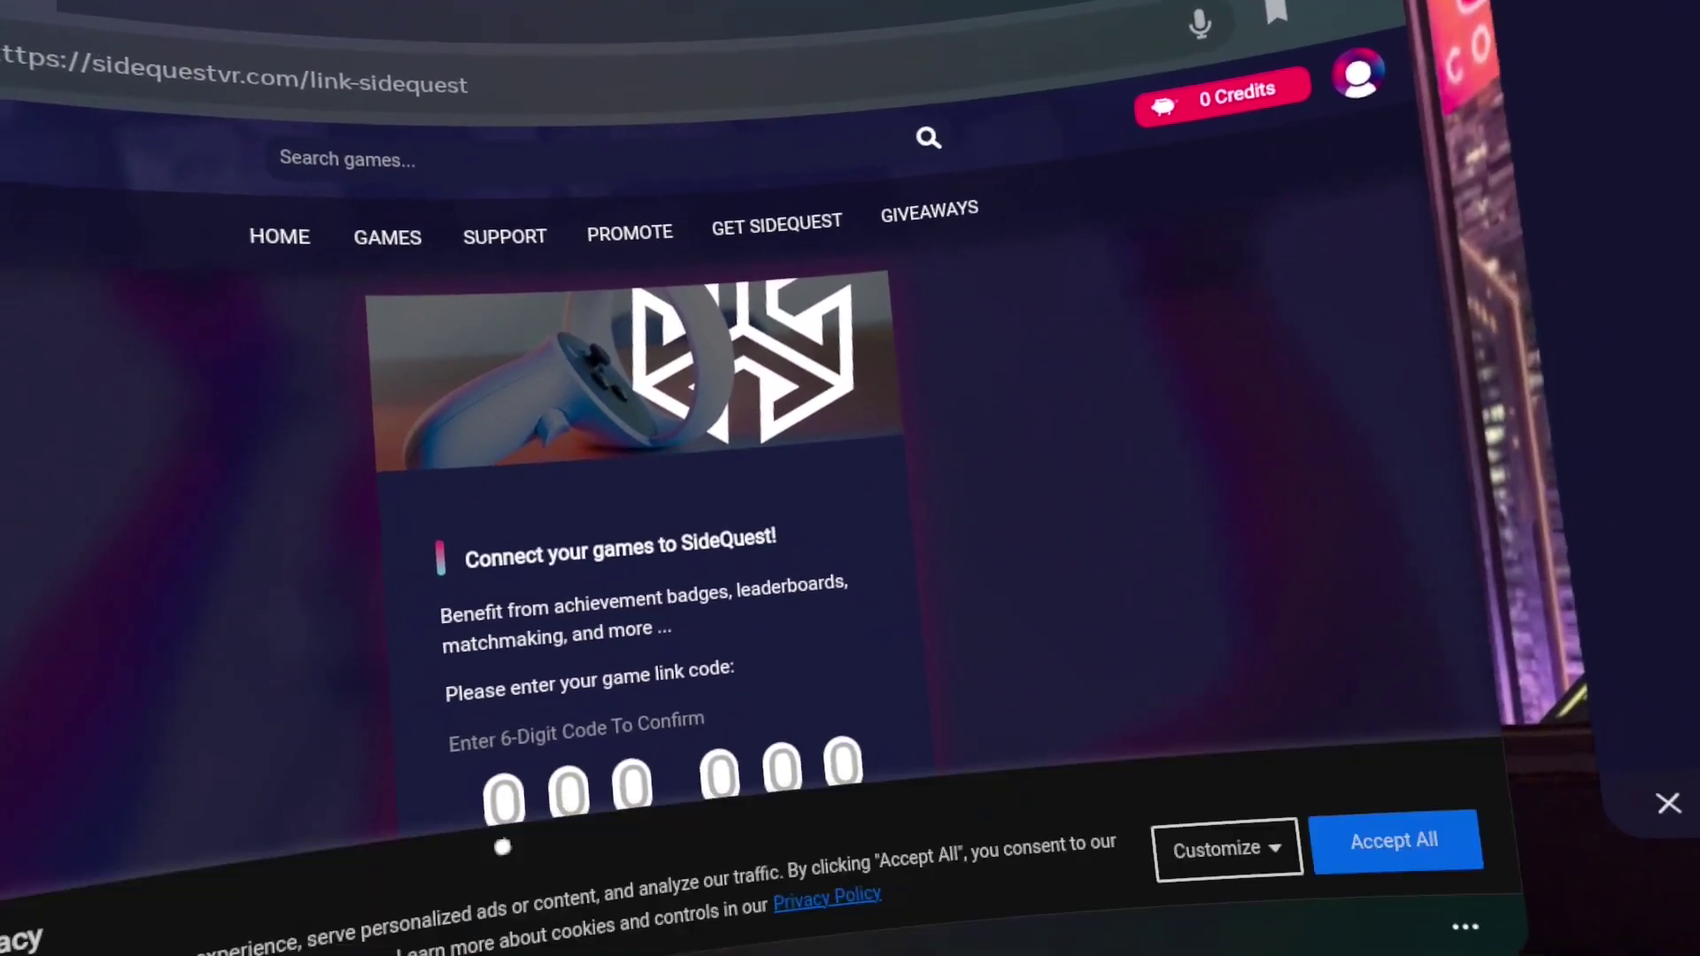
text(254370)
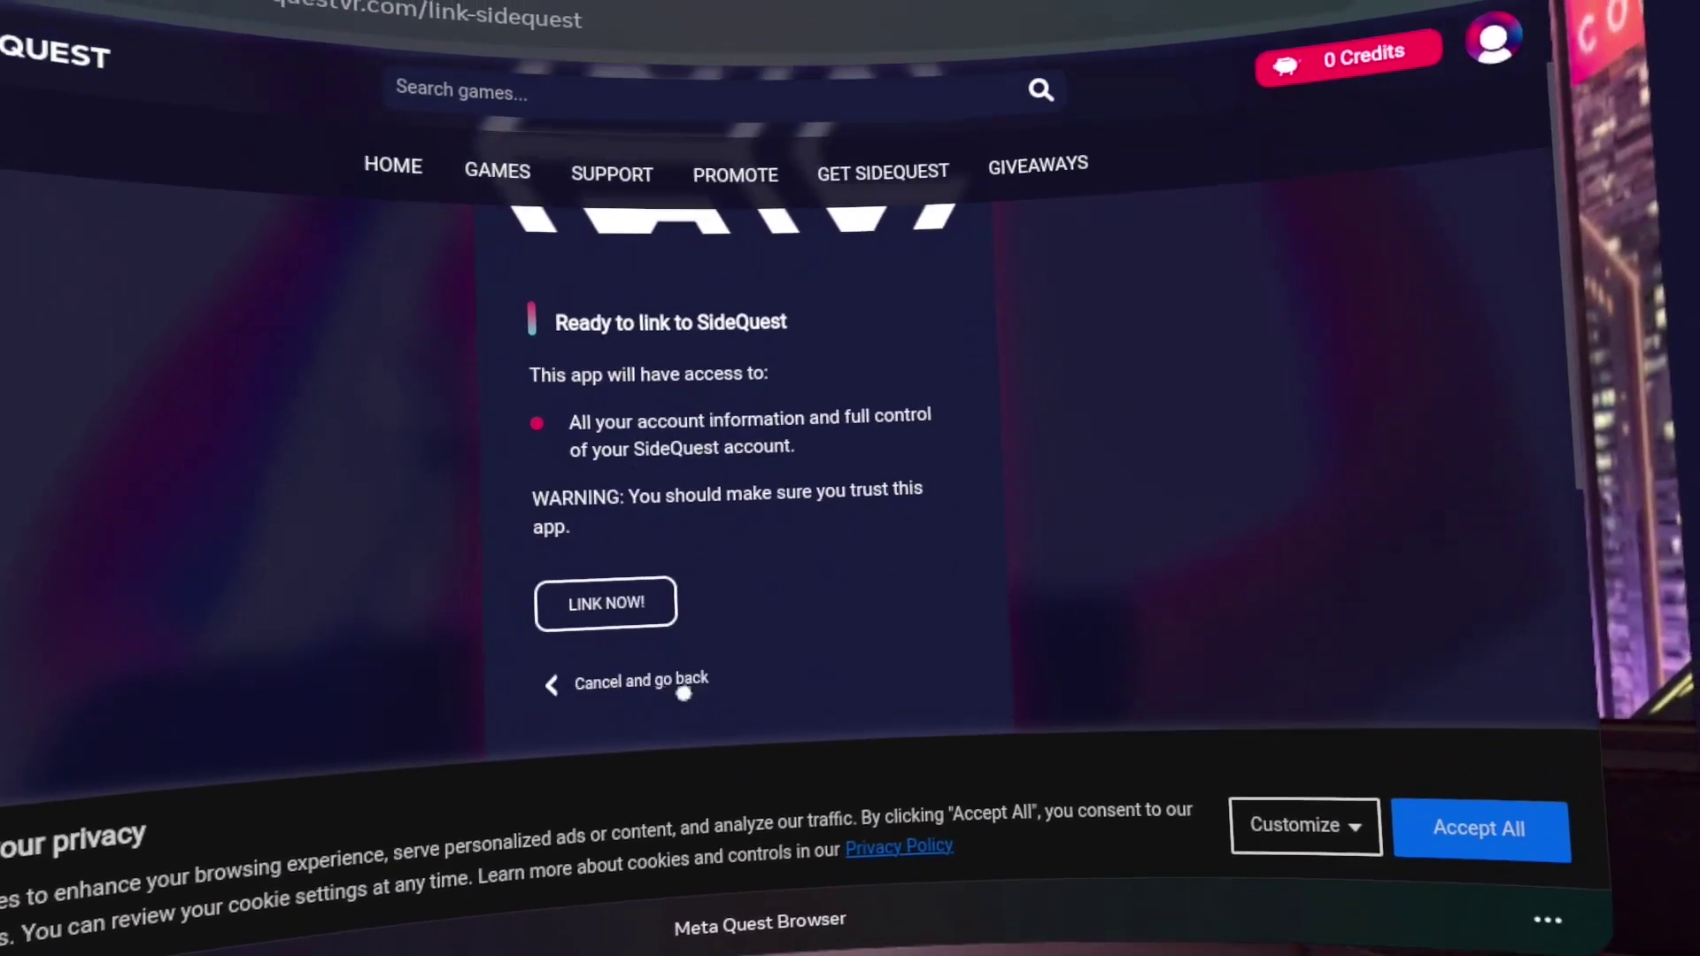
click(627, 609)
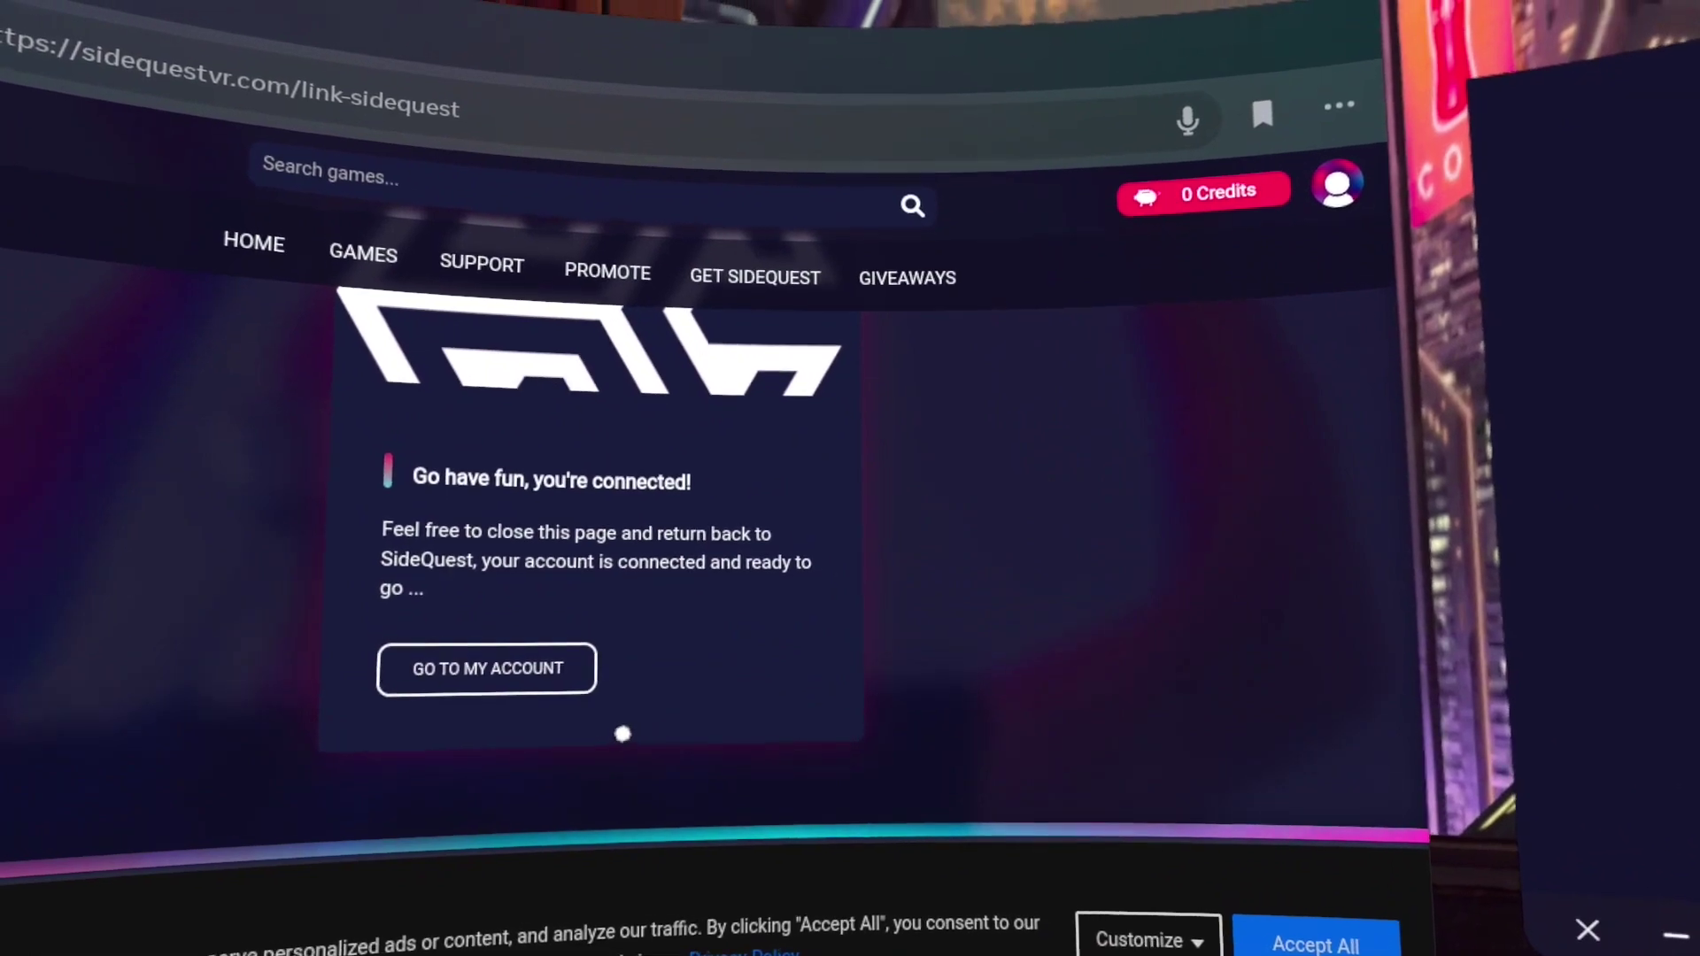
click(572, 702)
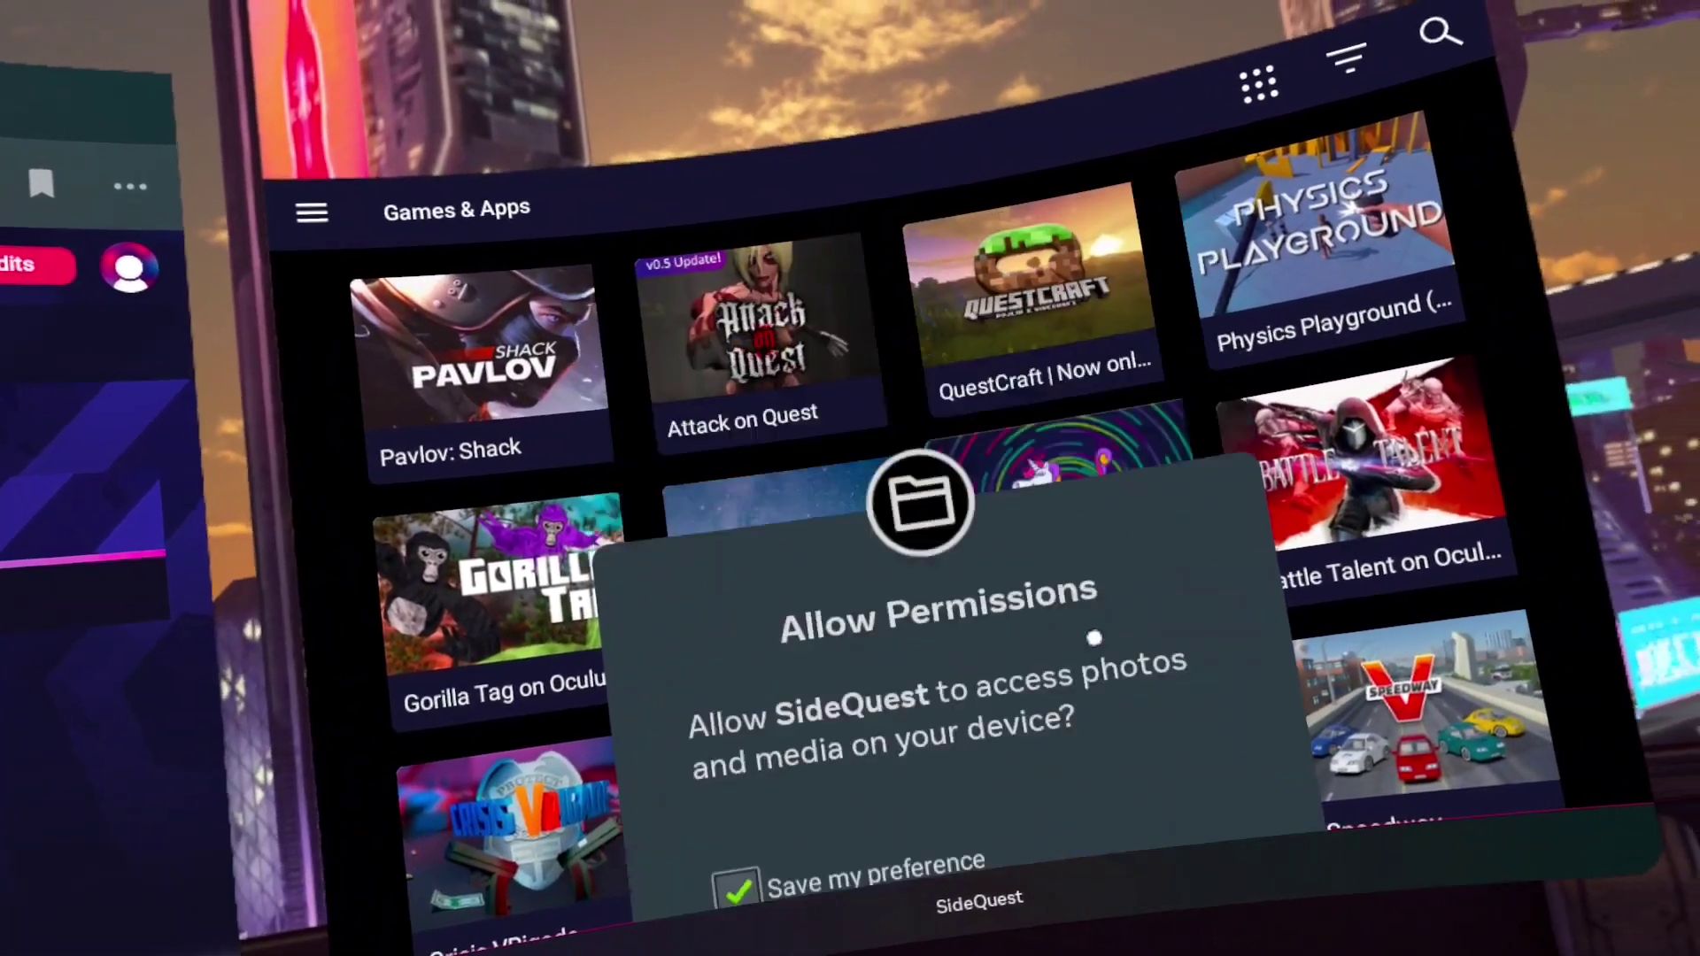
Allow SideQuest to access photos and media on the headset, saving the preference
click(1129, 625)
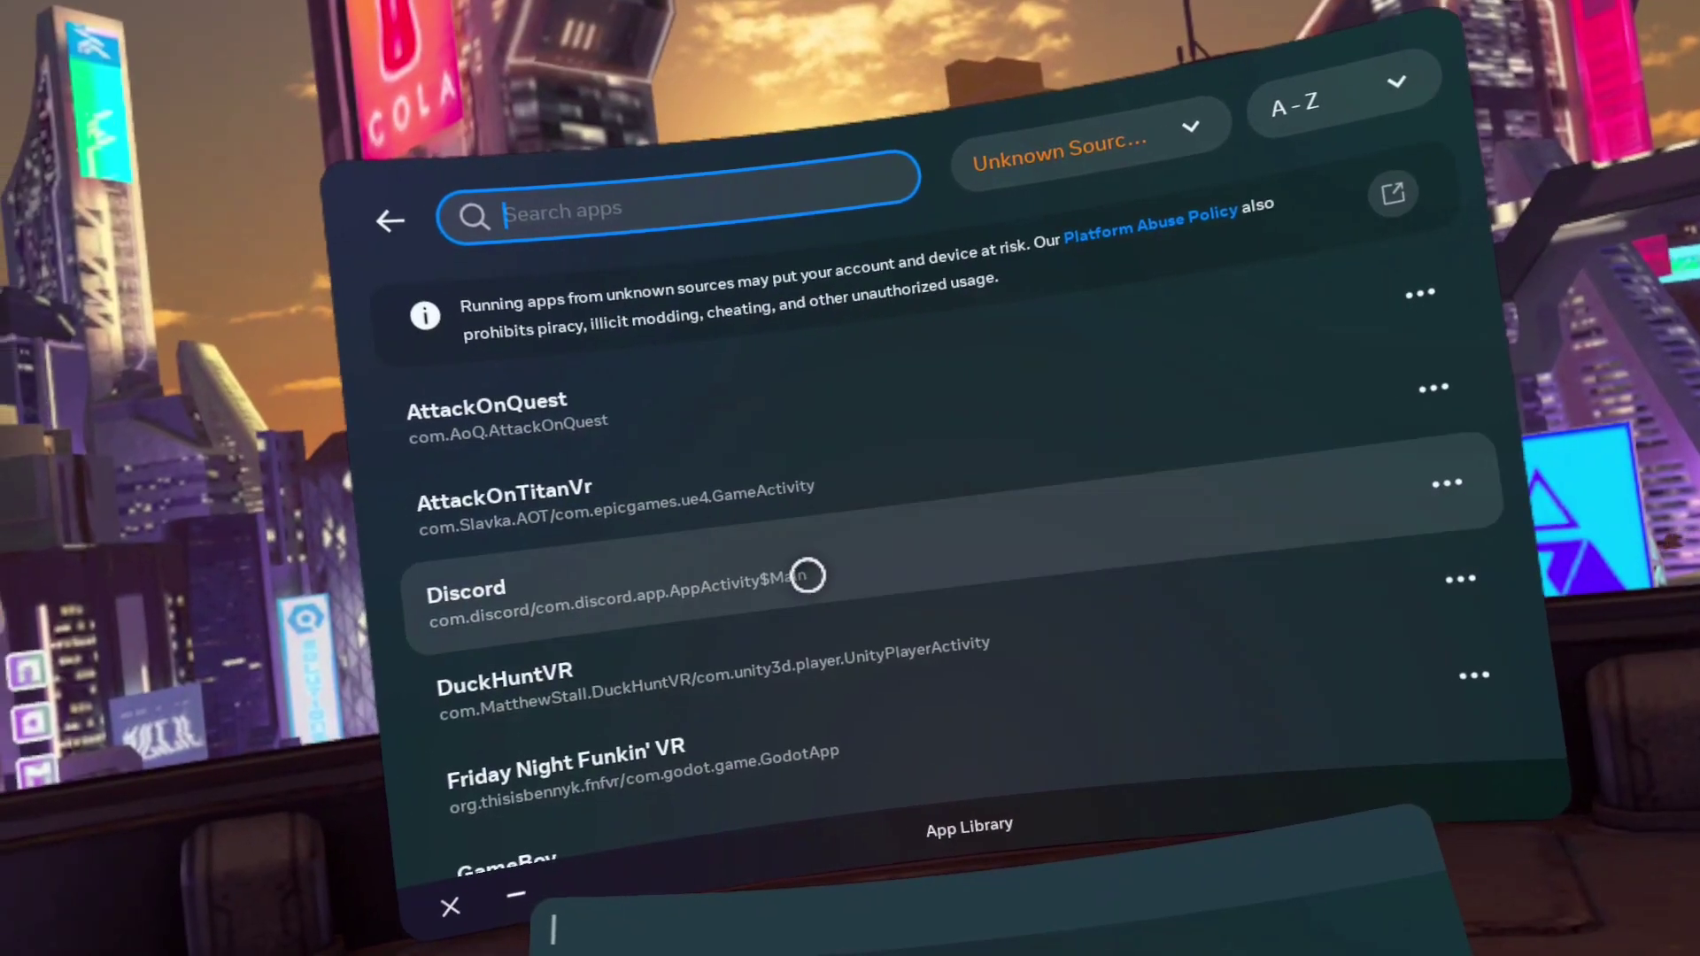
Launch SideQuest from Unknown Sources and update BMBF from its Games & Apps entry
scroll(795, 573, down, 10)
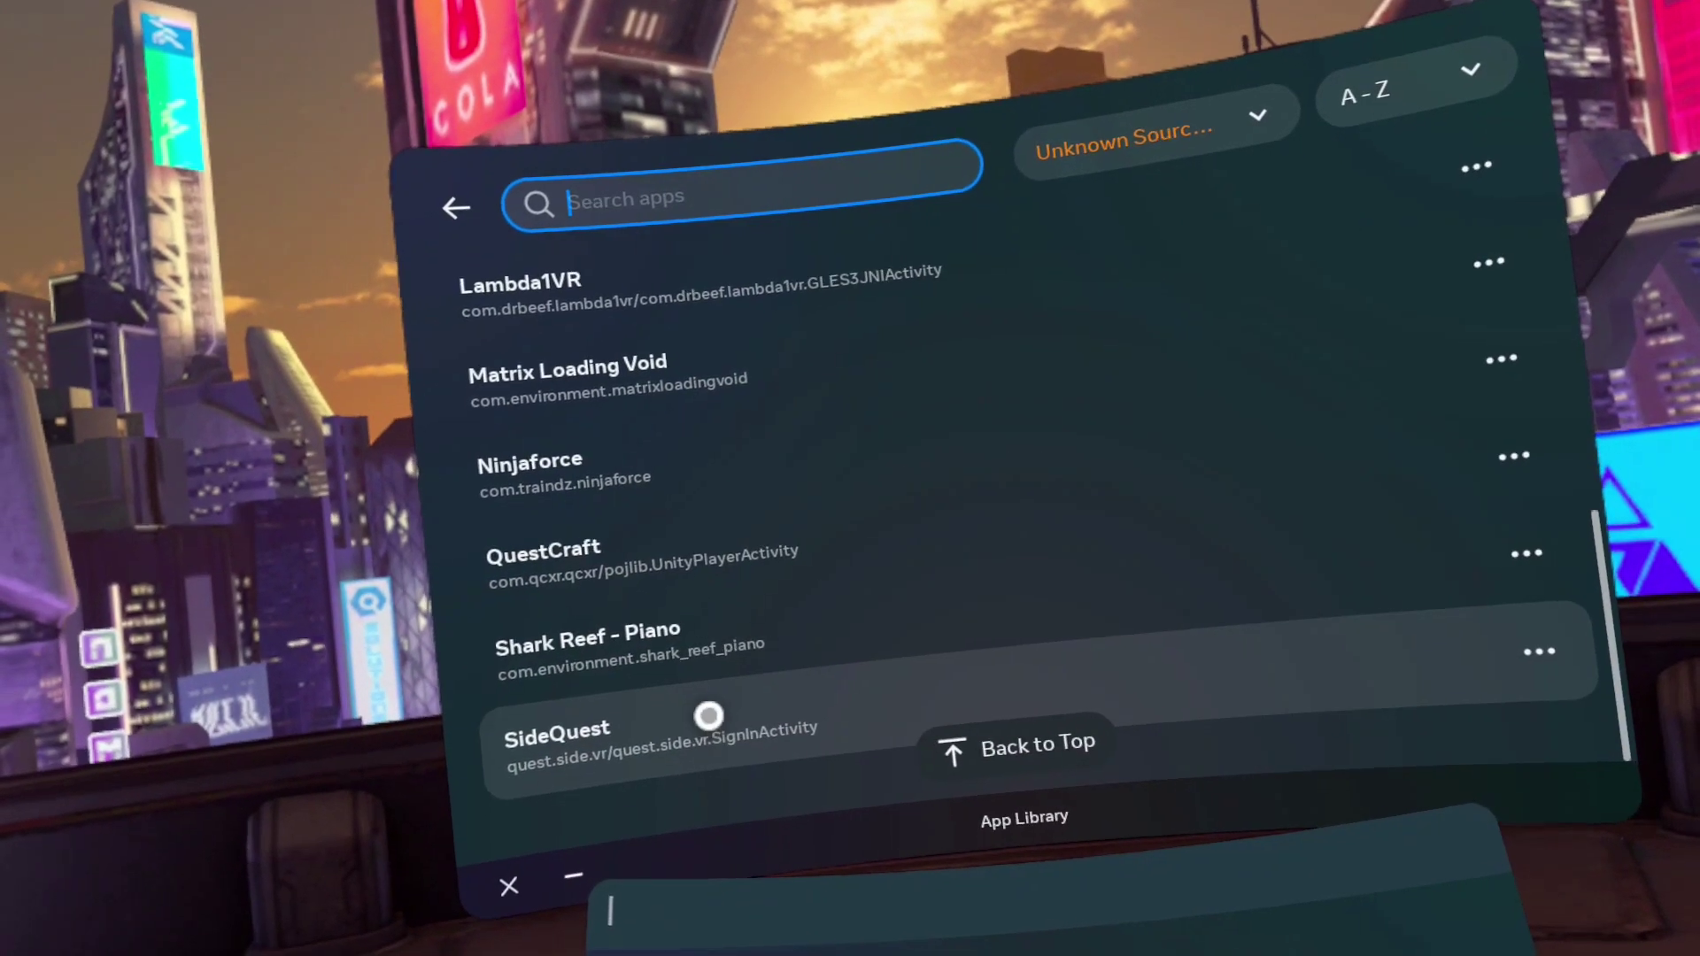
click(709, 716)
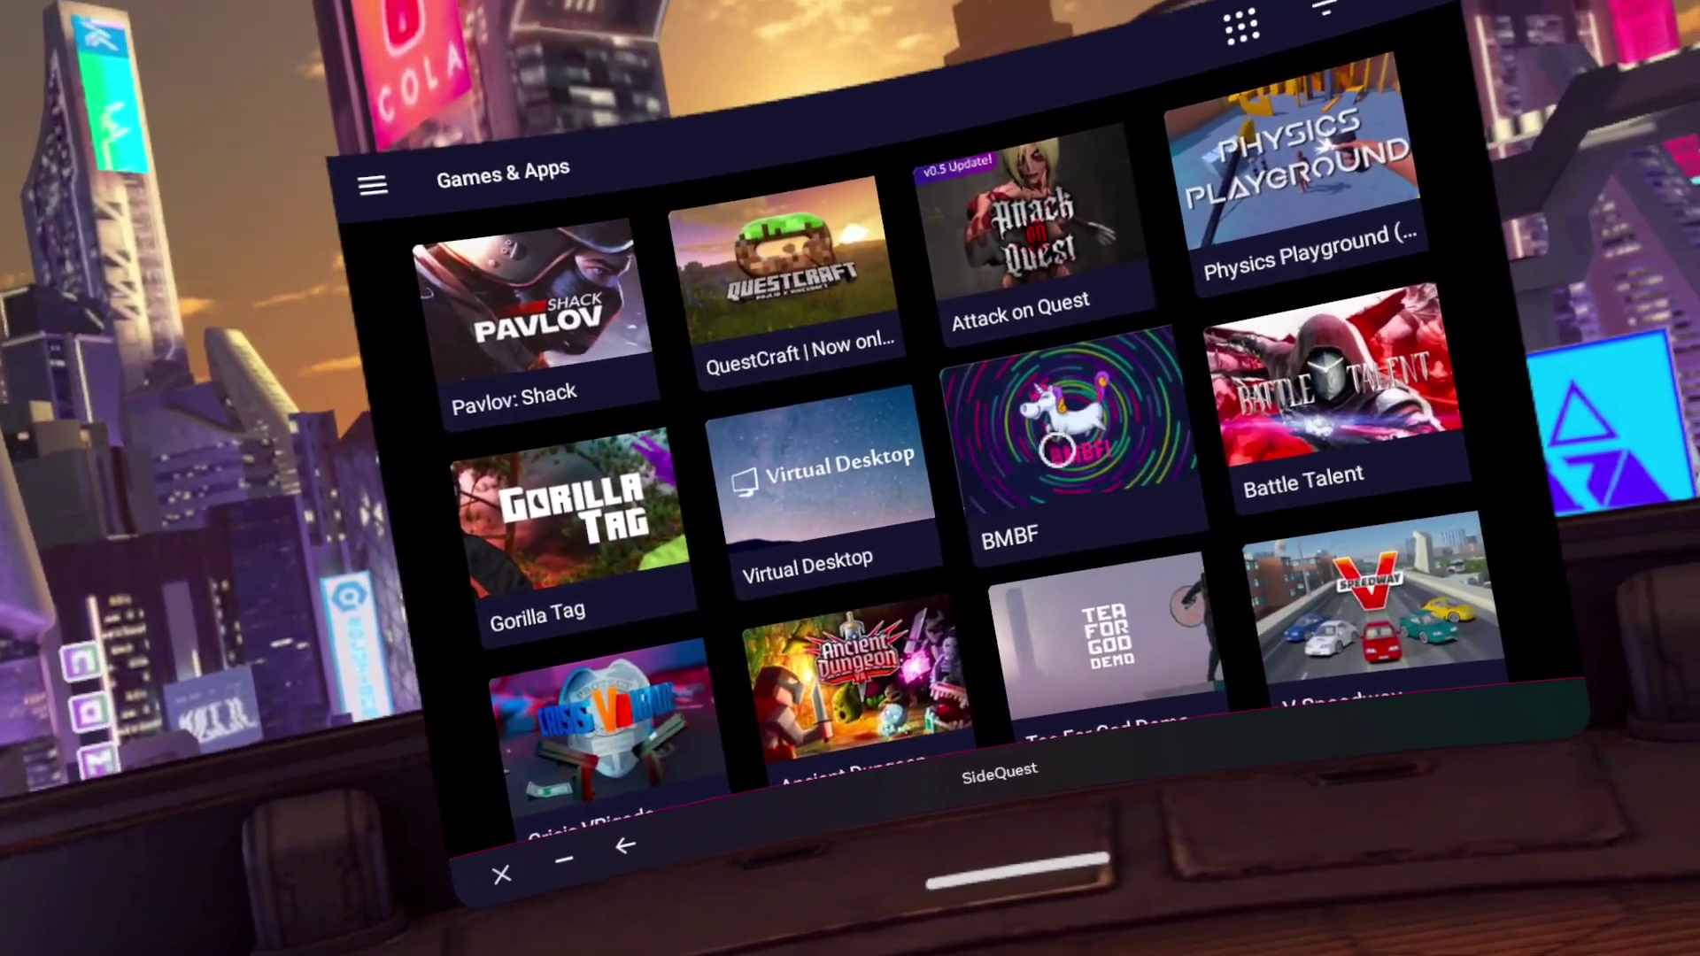
click(1124, 389)
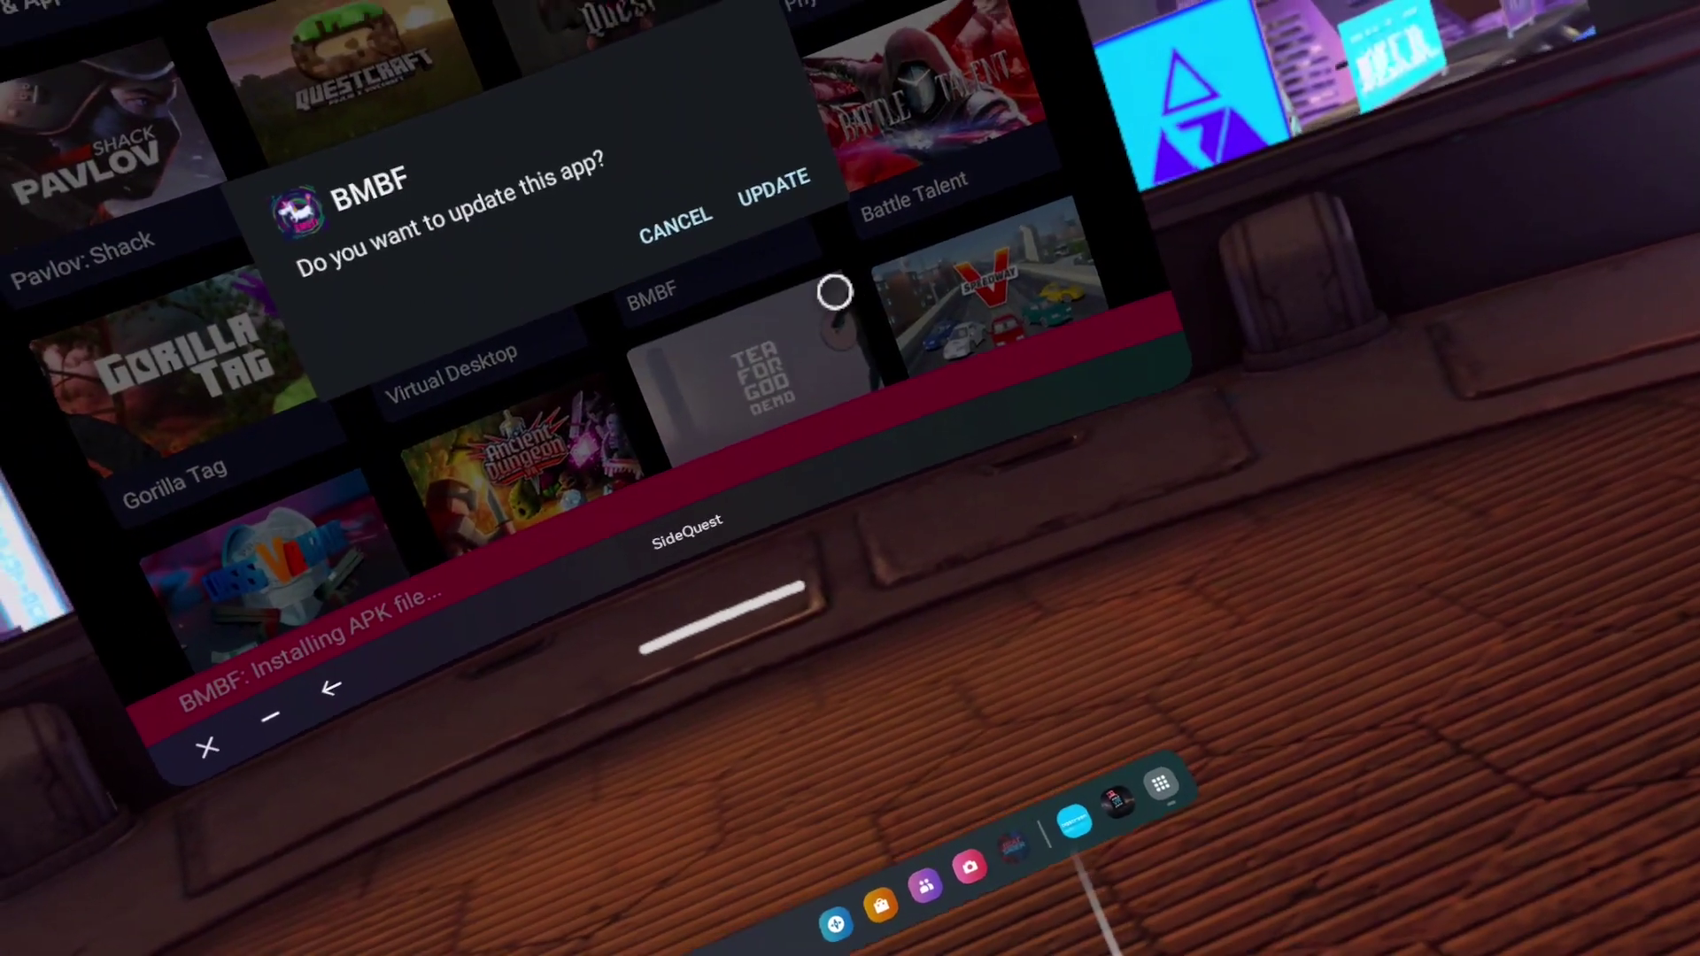
click(1067, 580)
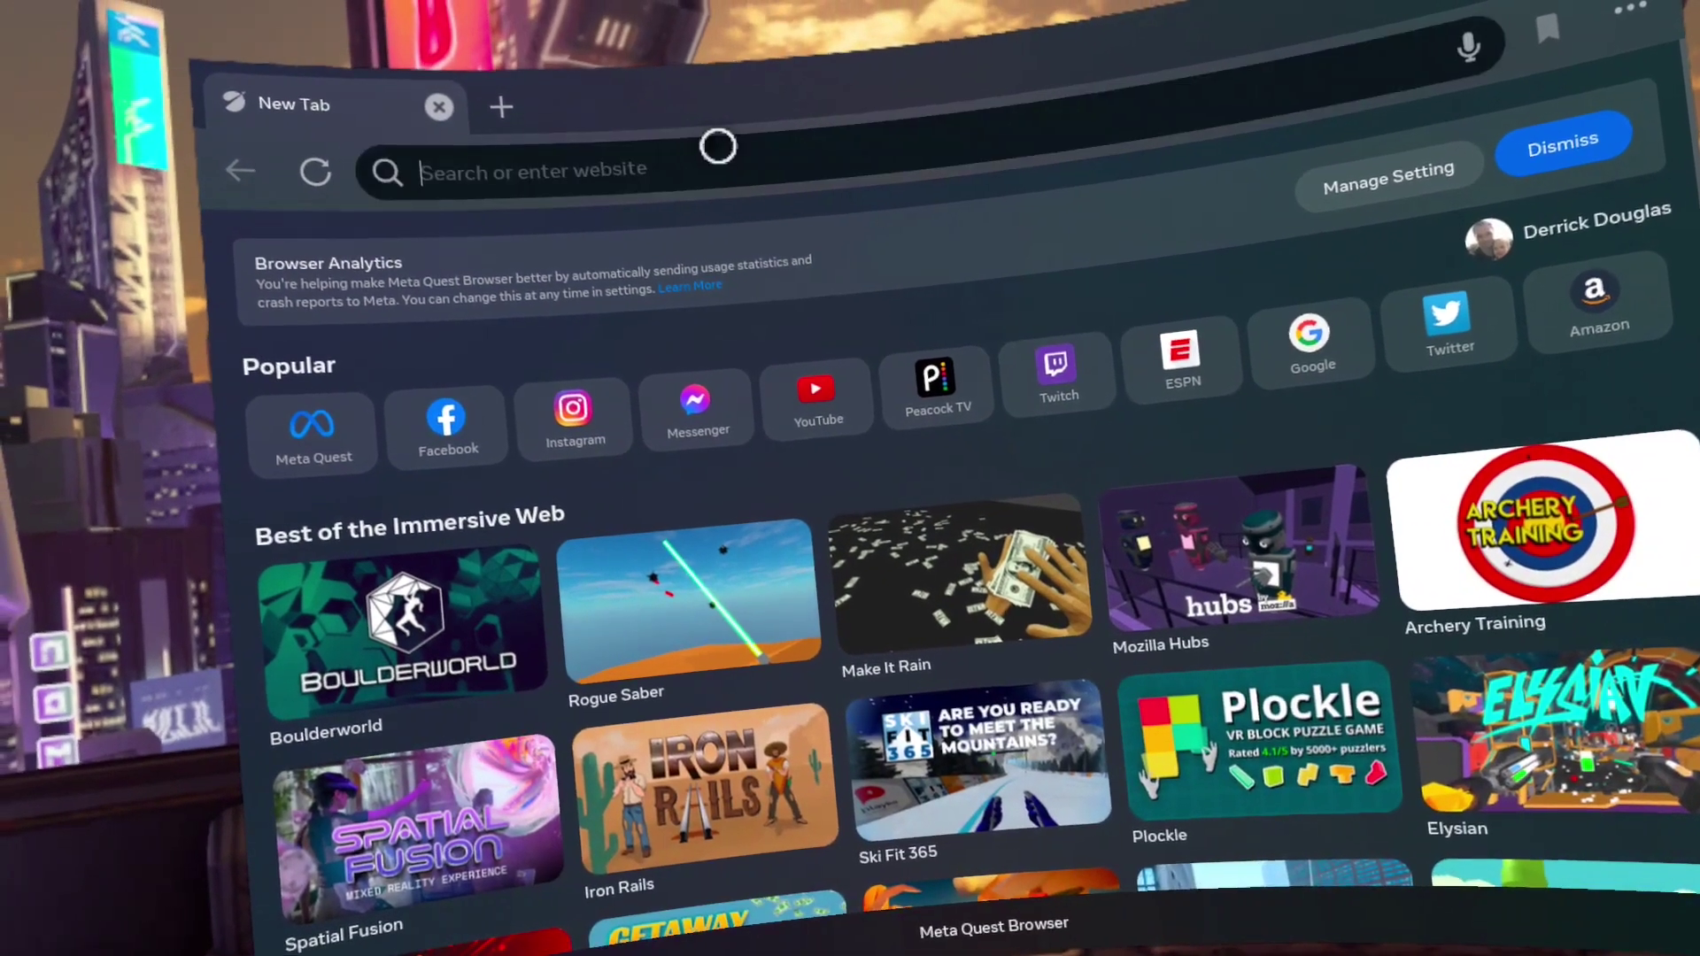
Load youtube.com via the address bar and enter 'bea' into YouTube's search box
click(713, 146)
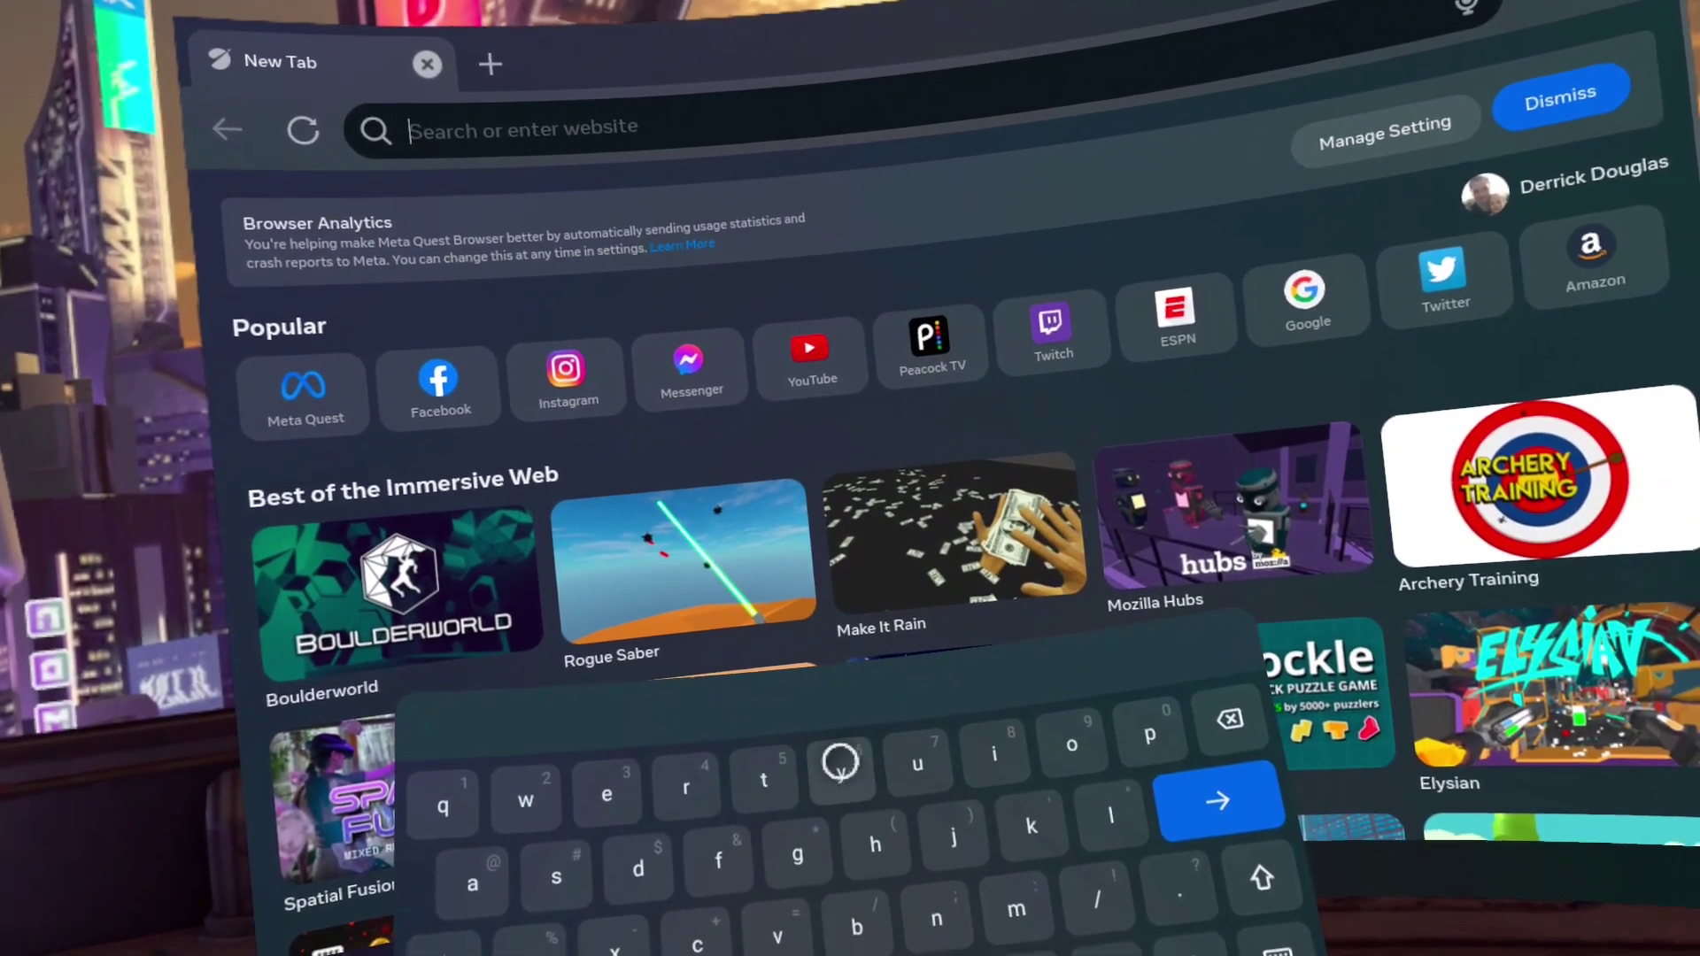
text(youtu)
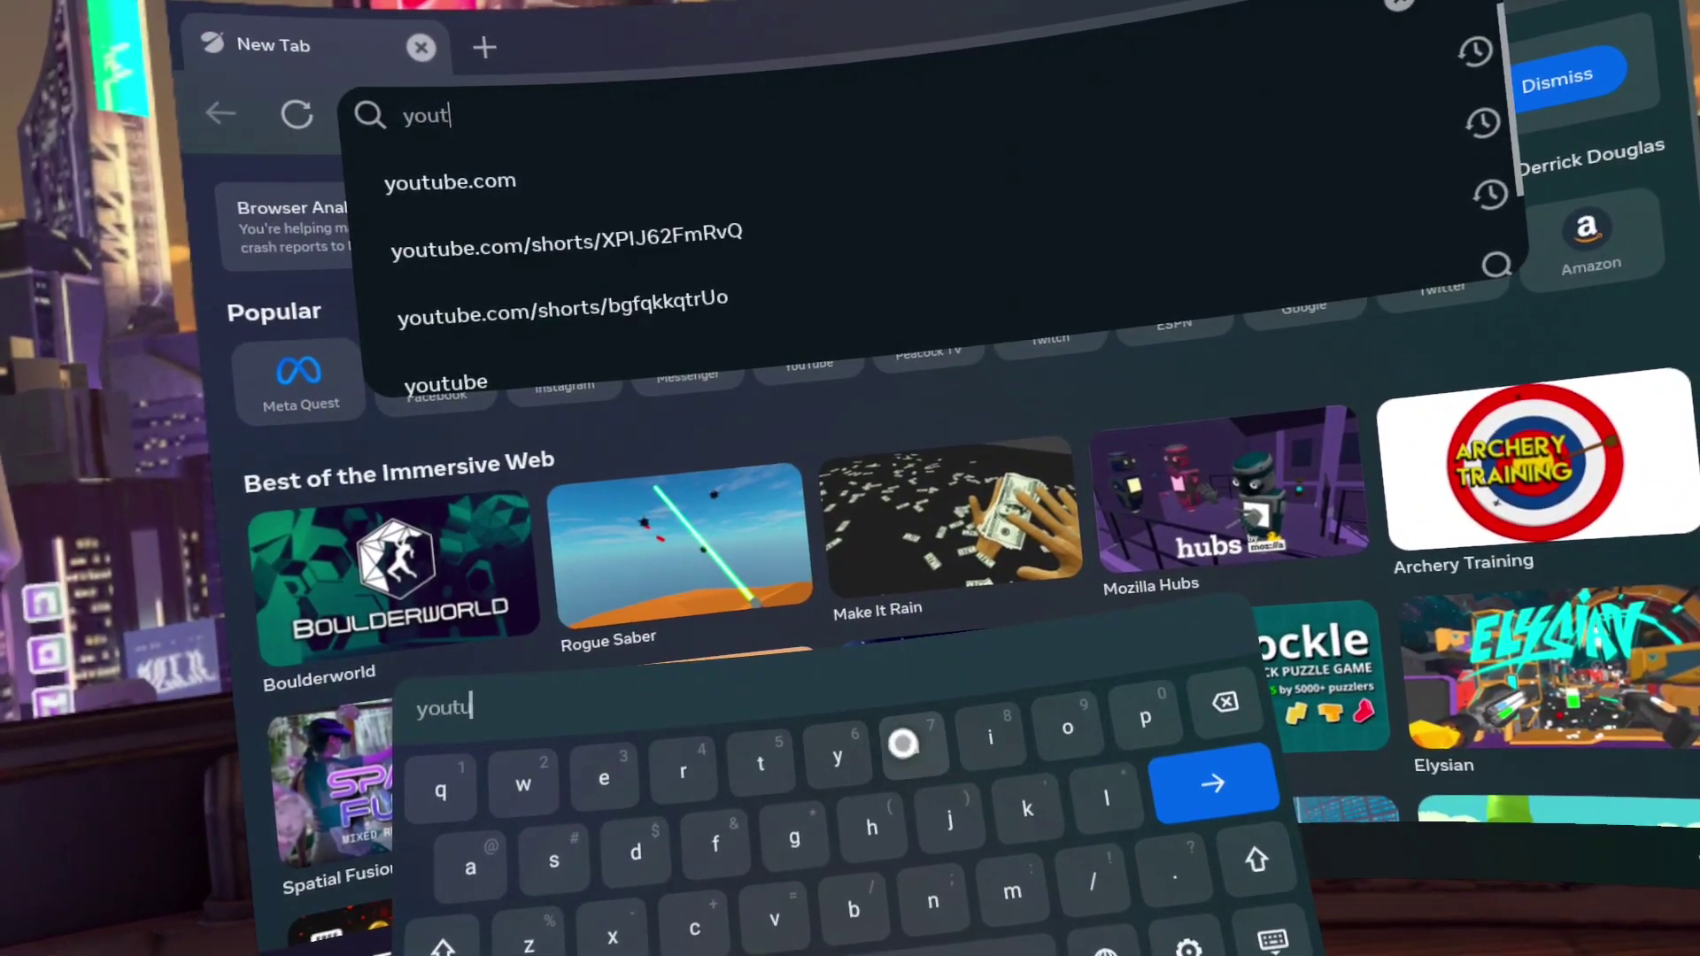
text(be)
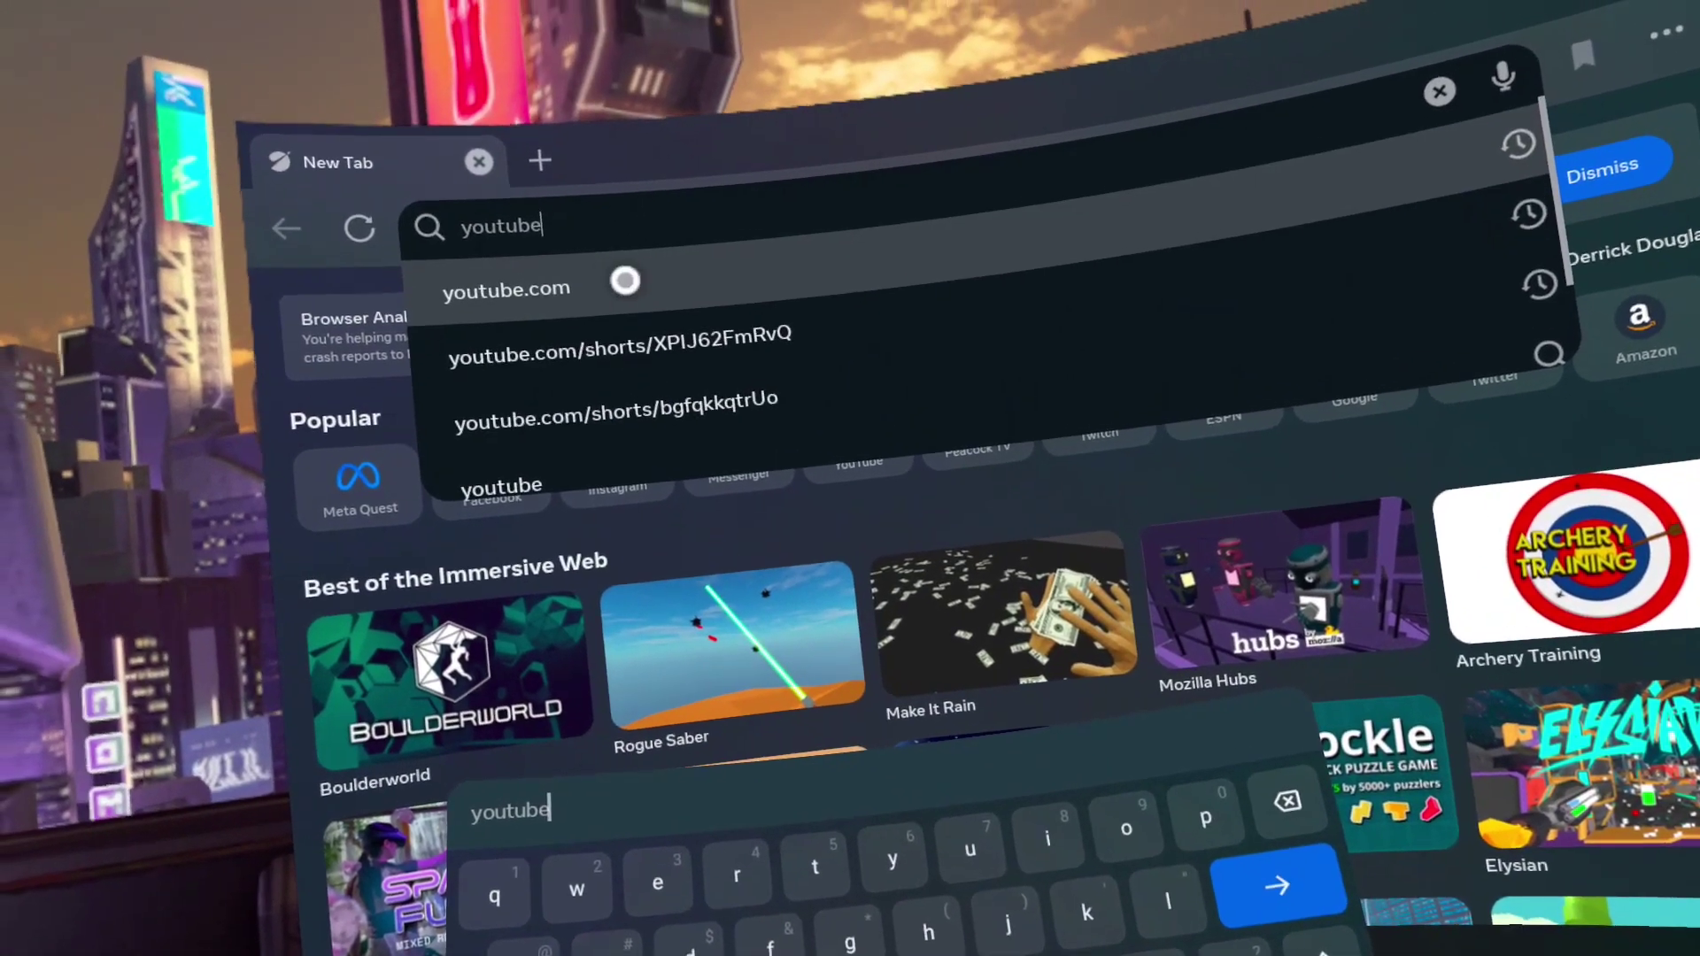
click(625, 280)
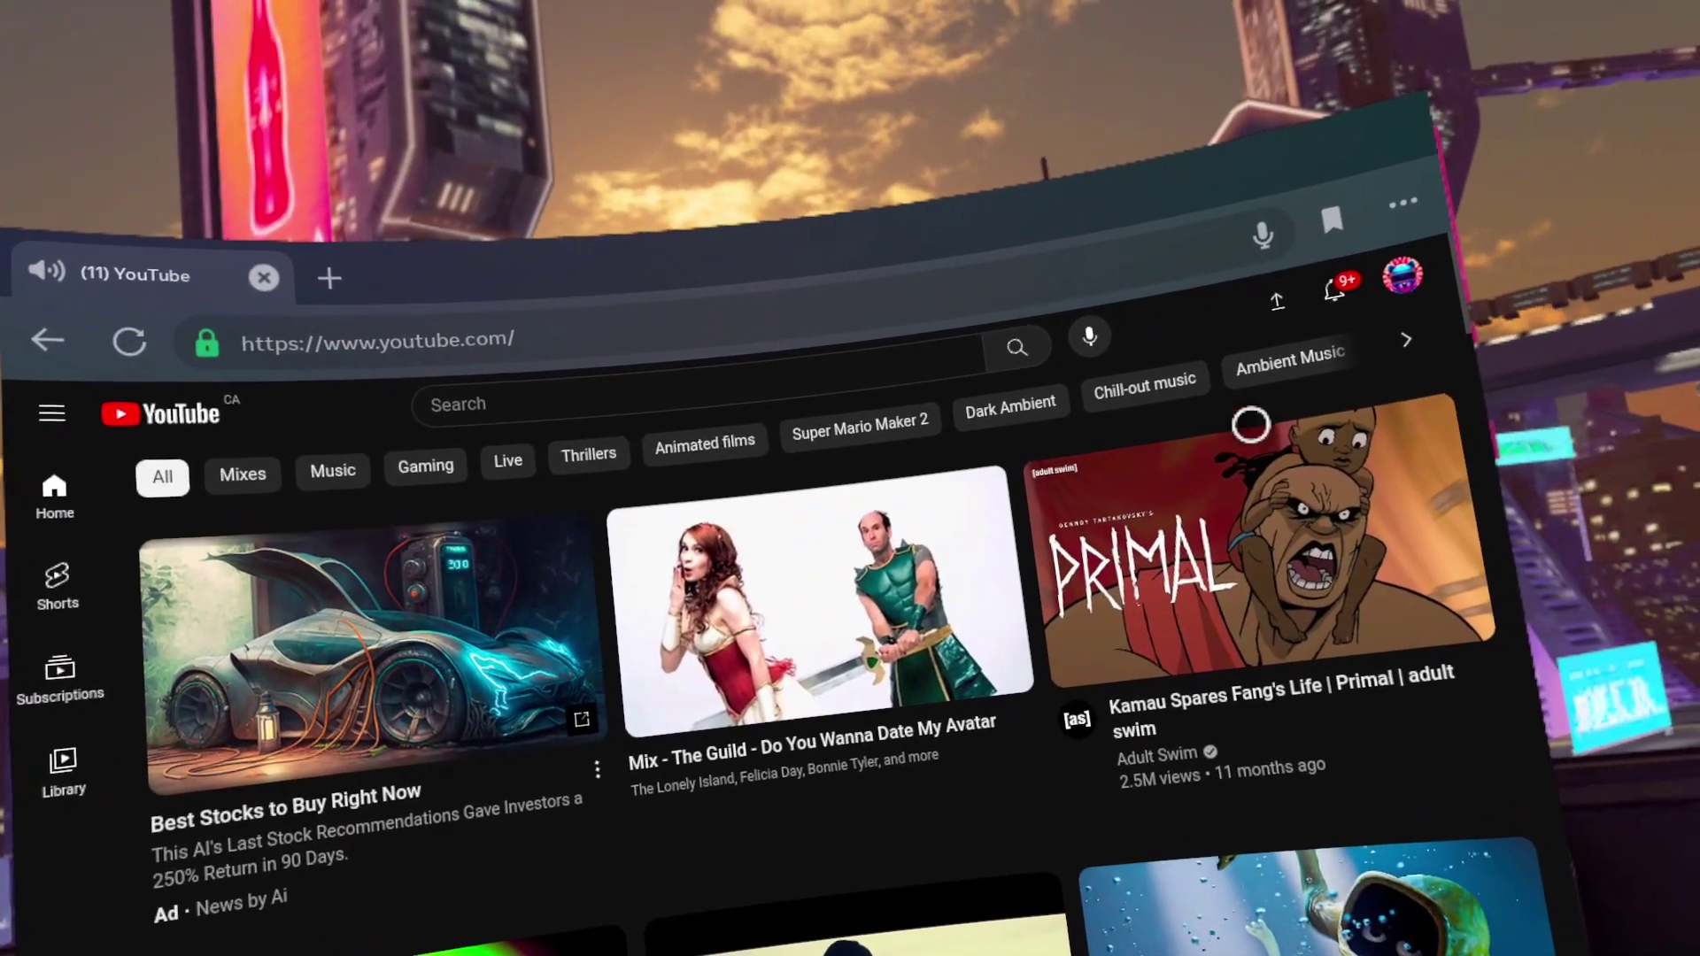
click(702, 399)
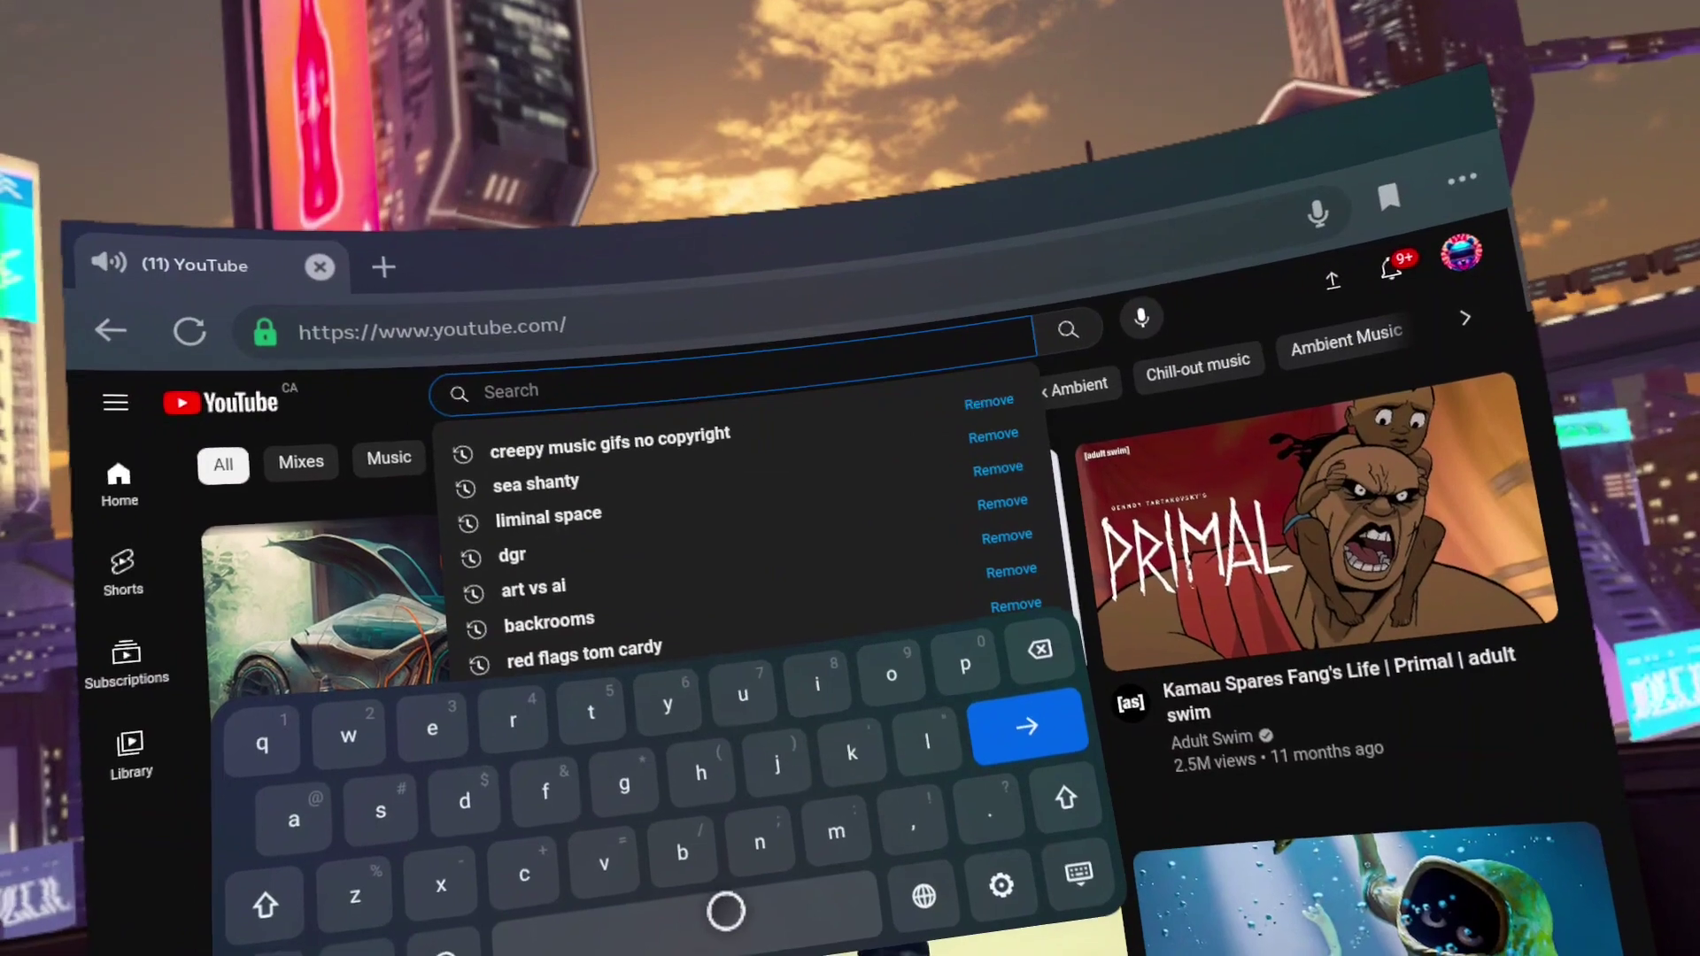
text(bearski)
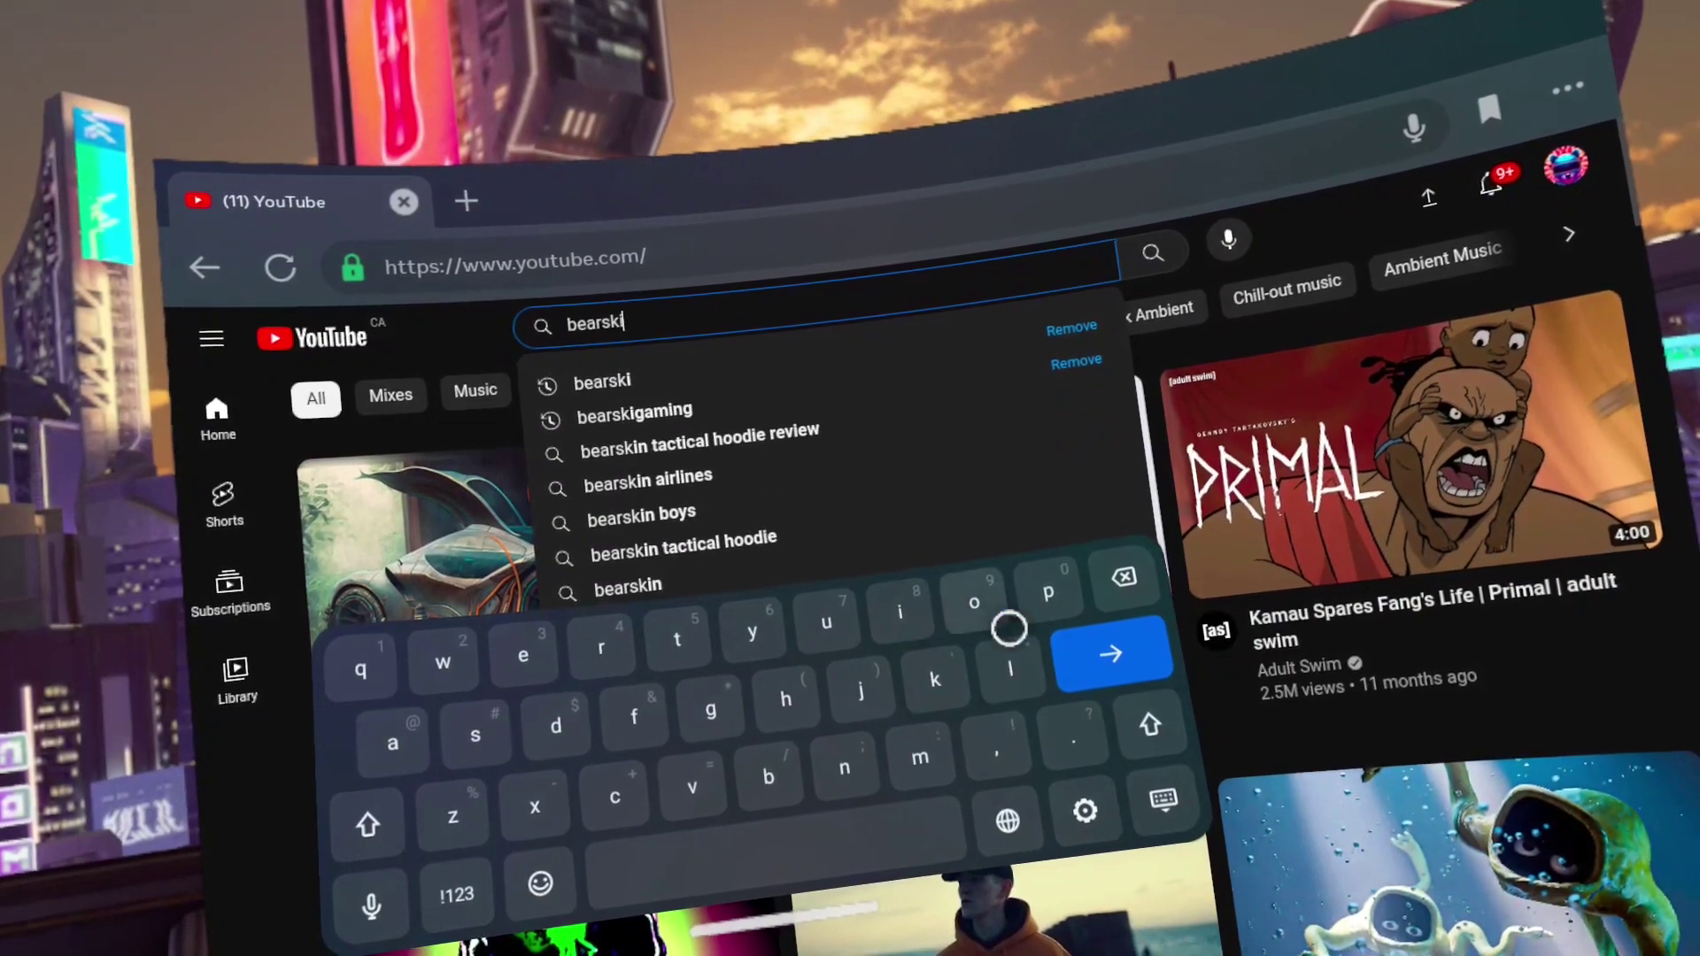
Search YouTube for bearski, open the Bearski channel, and get the Links for bearski video playing
click(1105, 659)
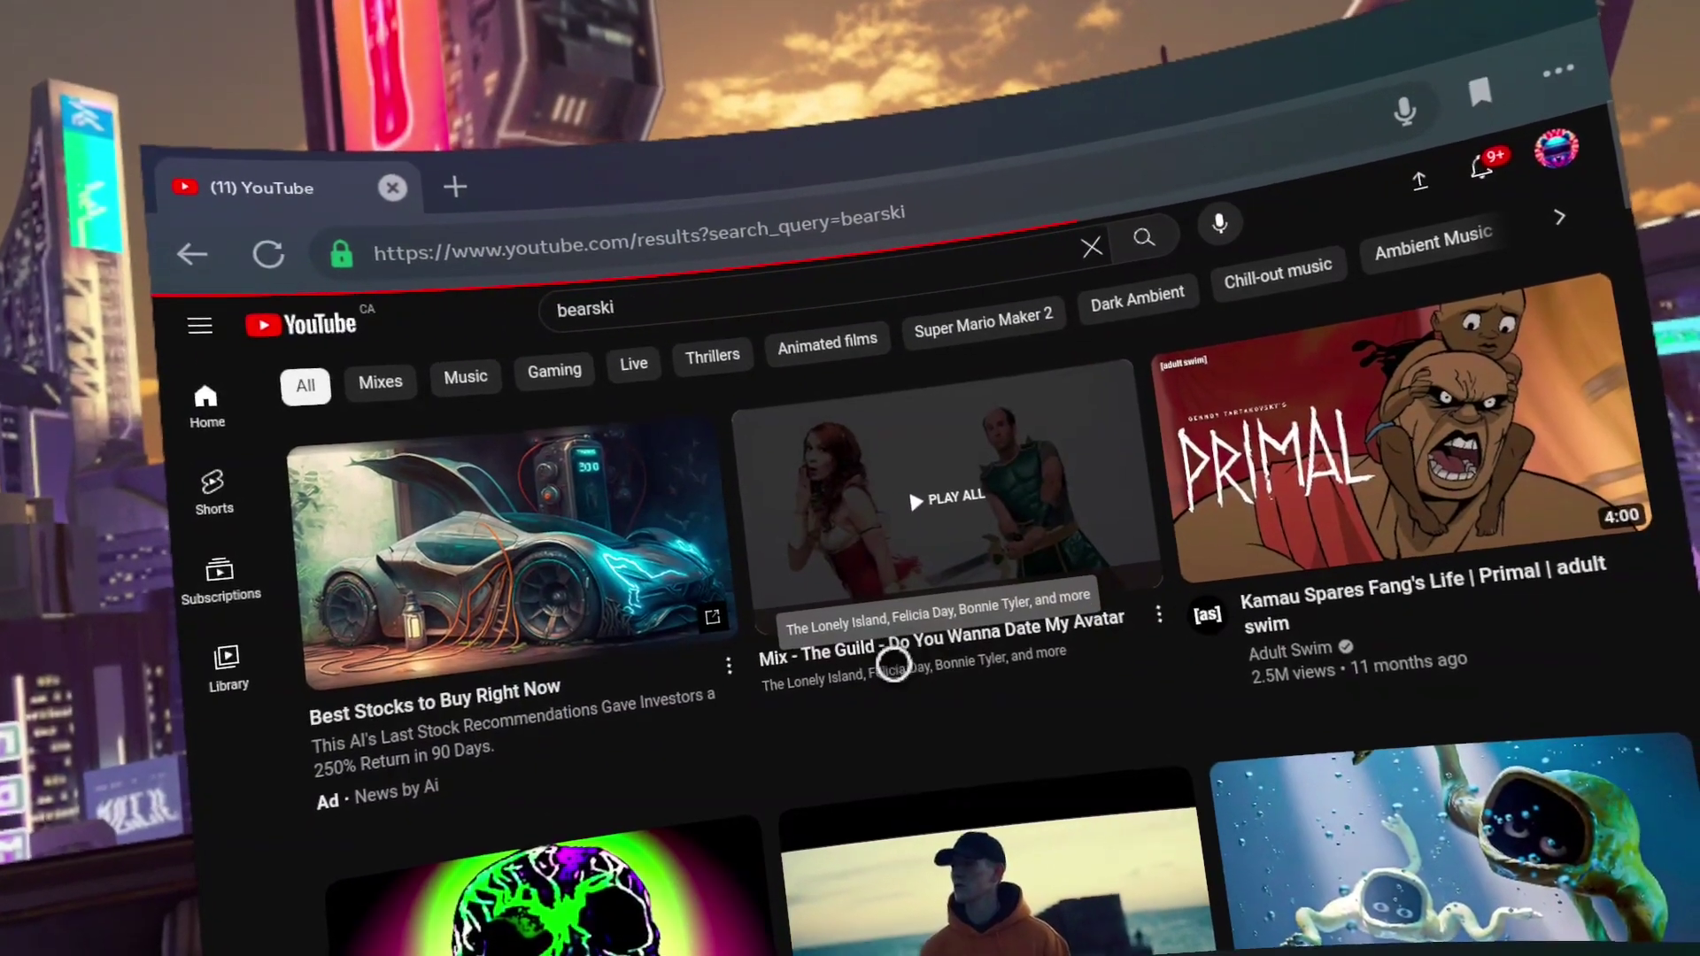
scroll(921, 673, down, 6)
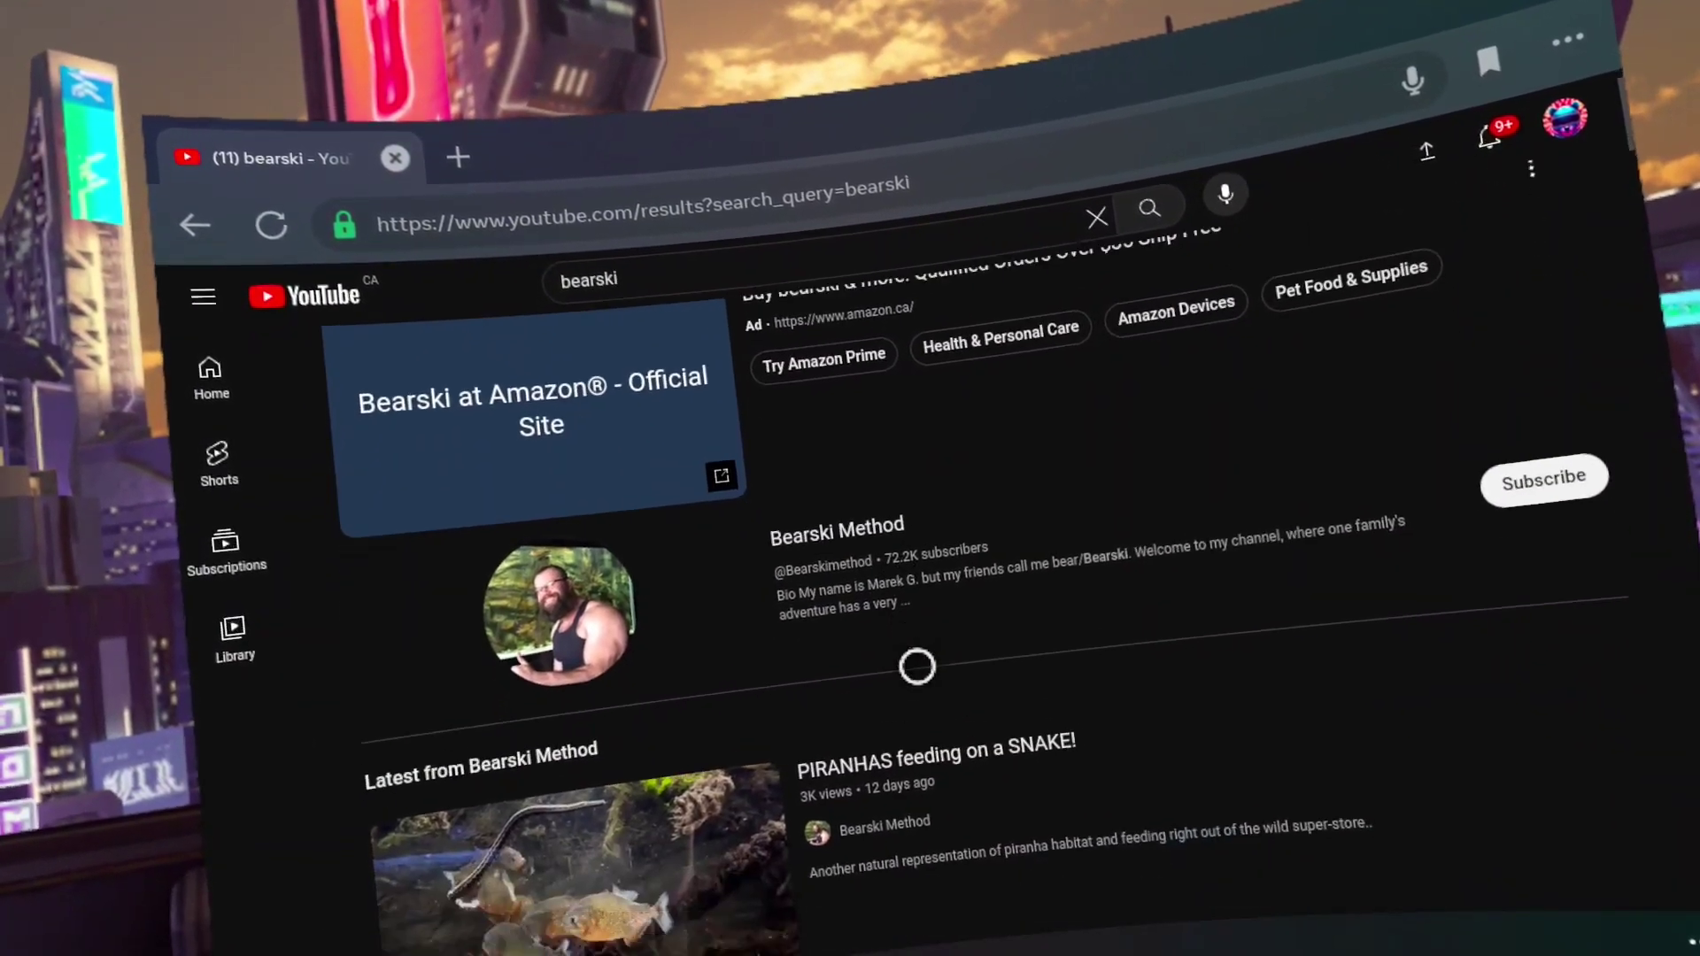
scroll(920, 673, down, 3)
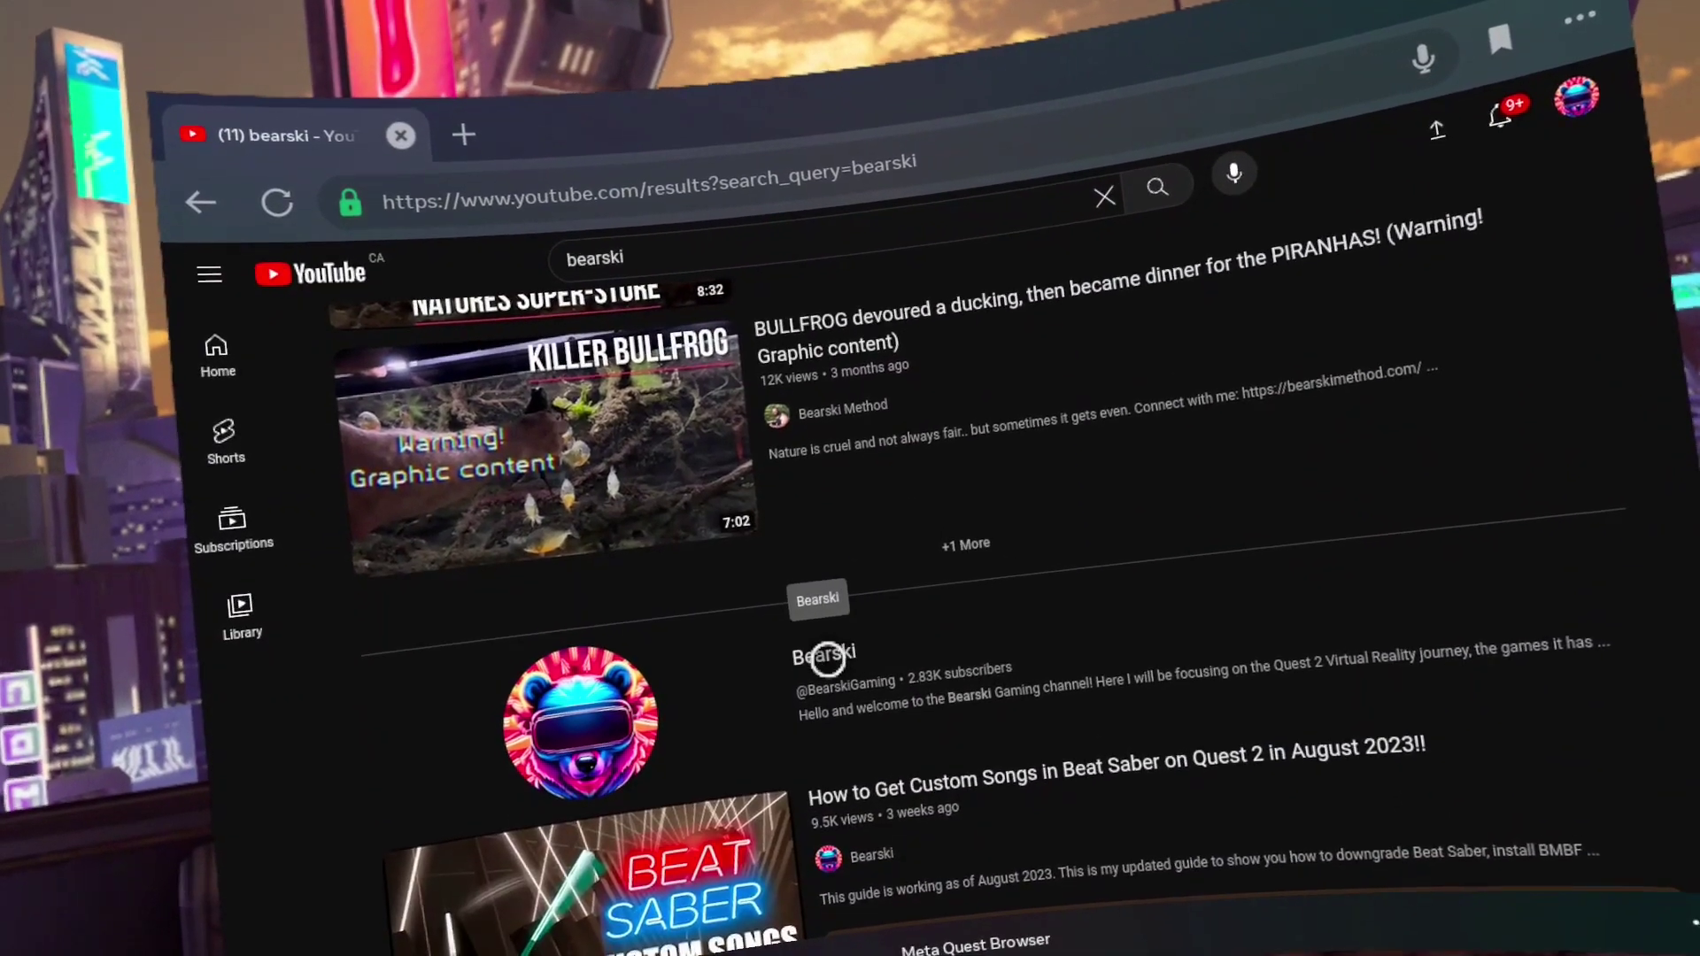
click(819, 653)
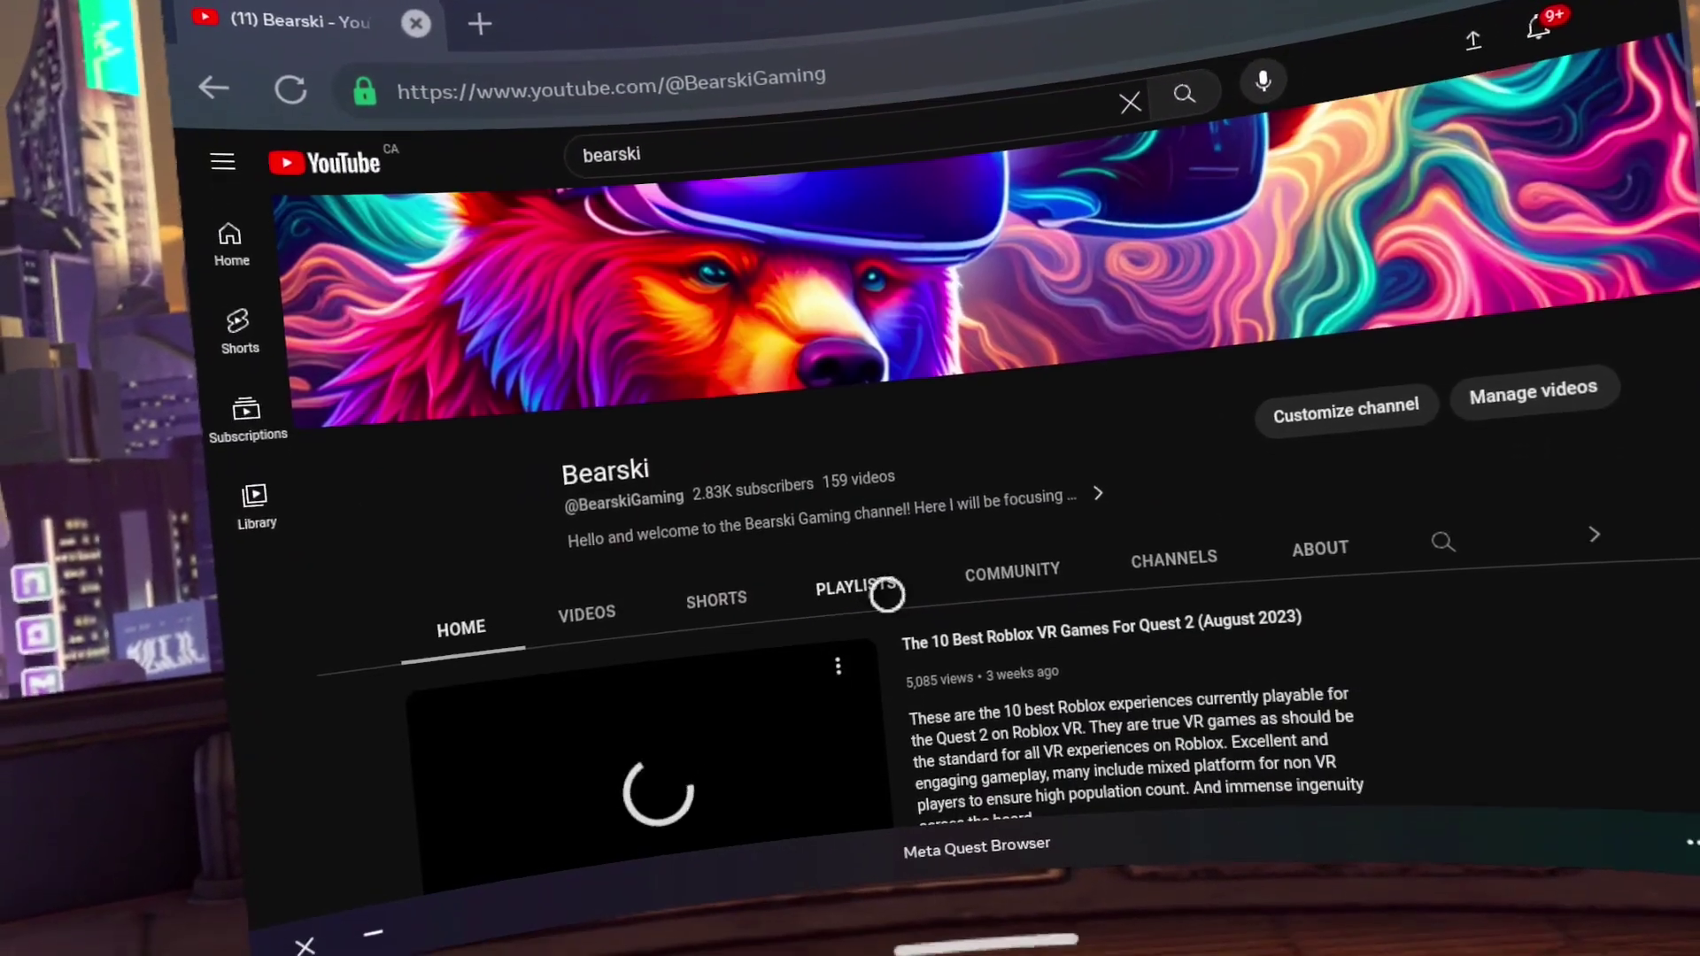
scroll(859, 540, down, 3)
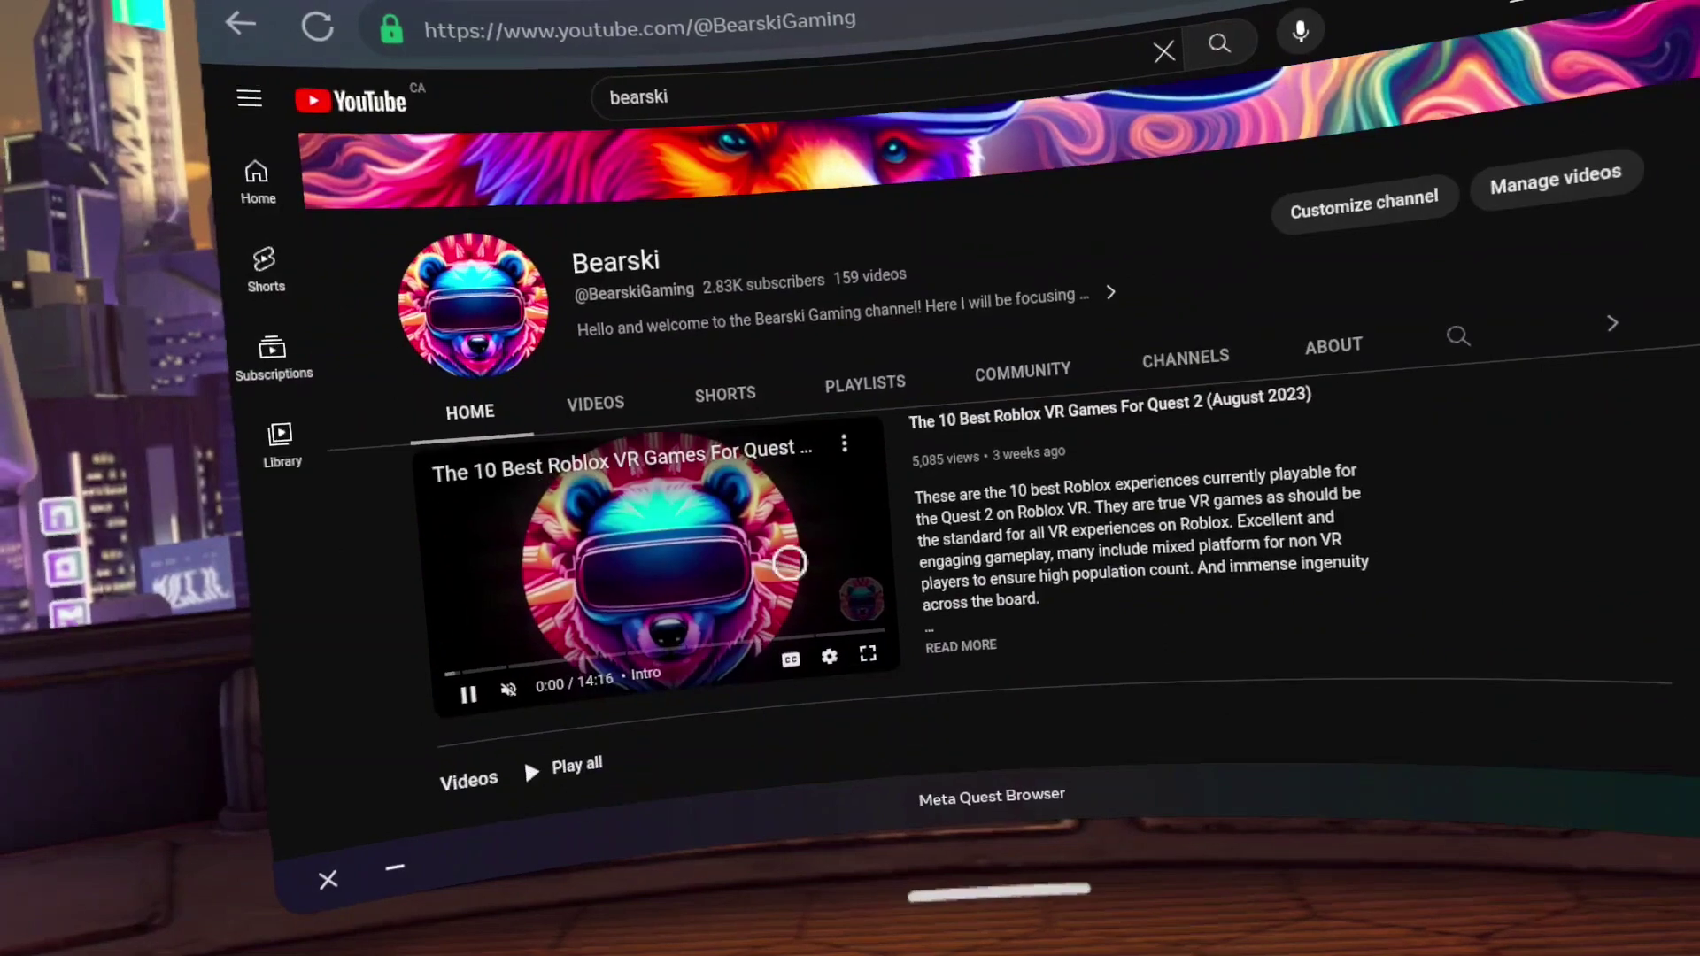
click(478, 634)
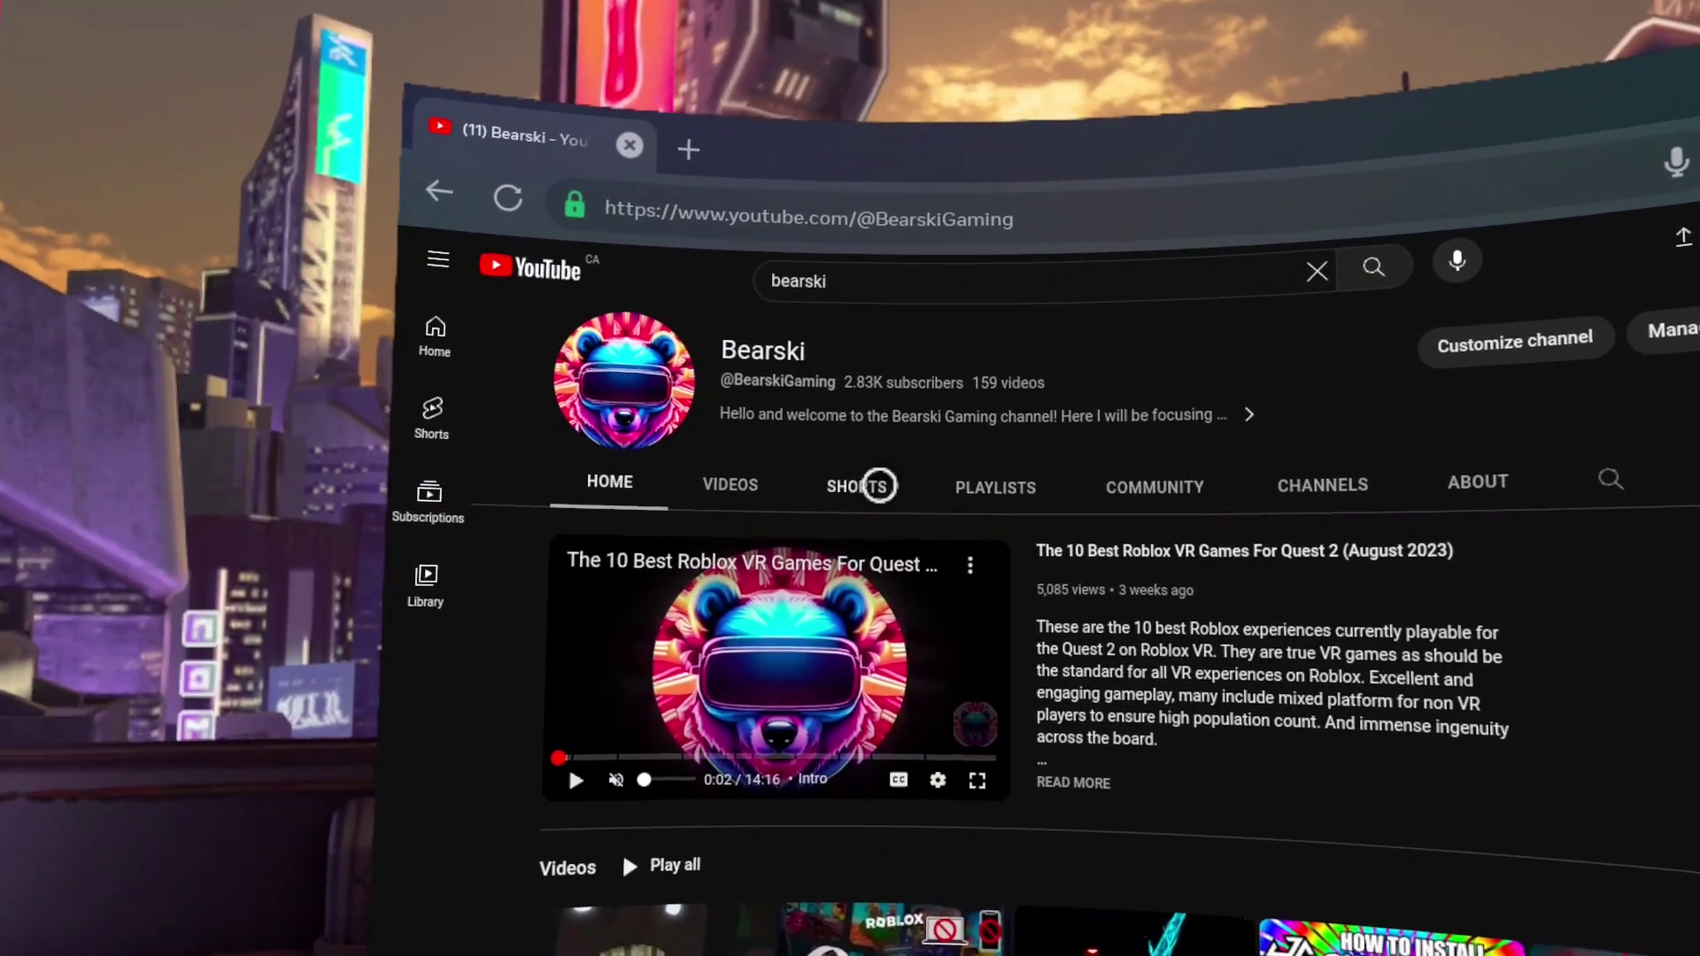
scroll(885, 673, down, 2)
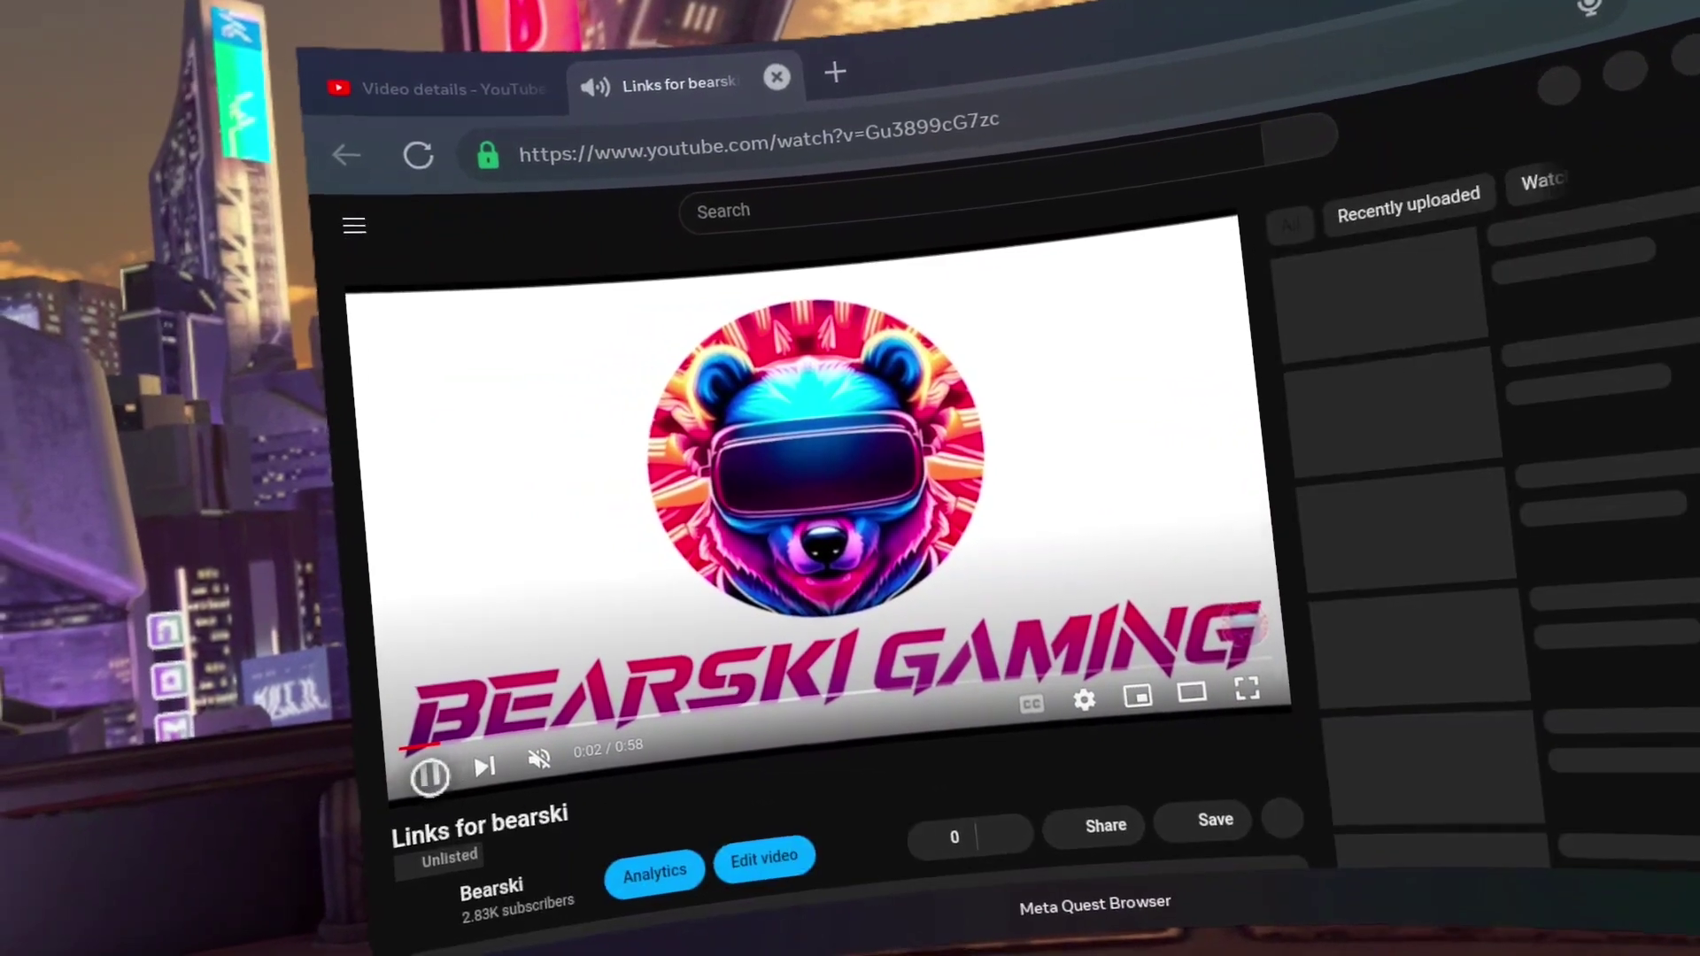
Pause the video and open its oculus.com description link in a new tab showing the store
click(429, 775)
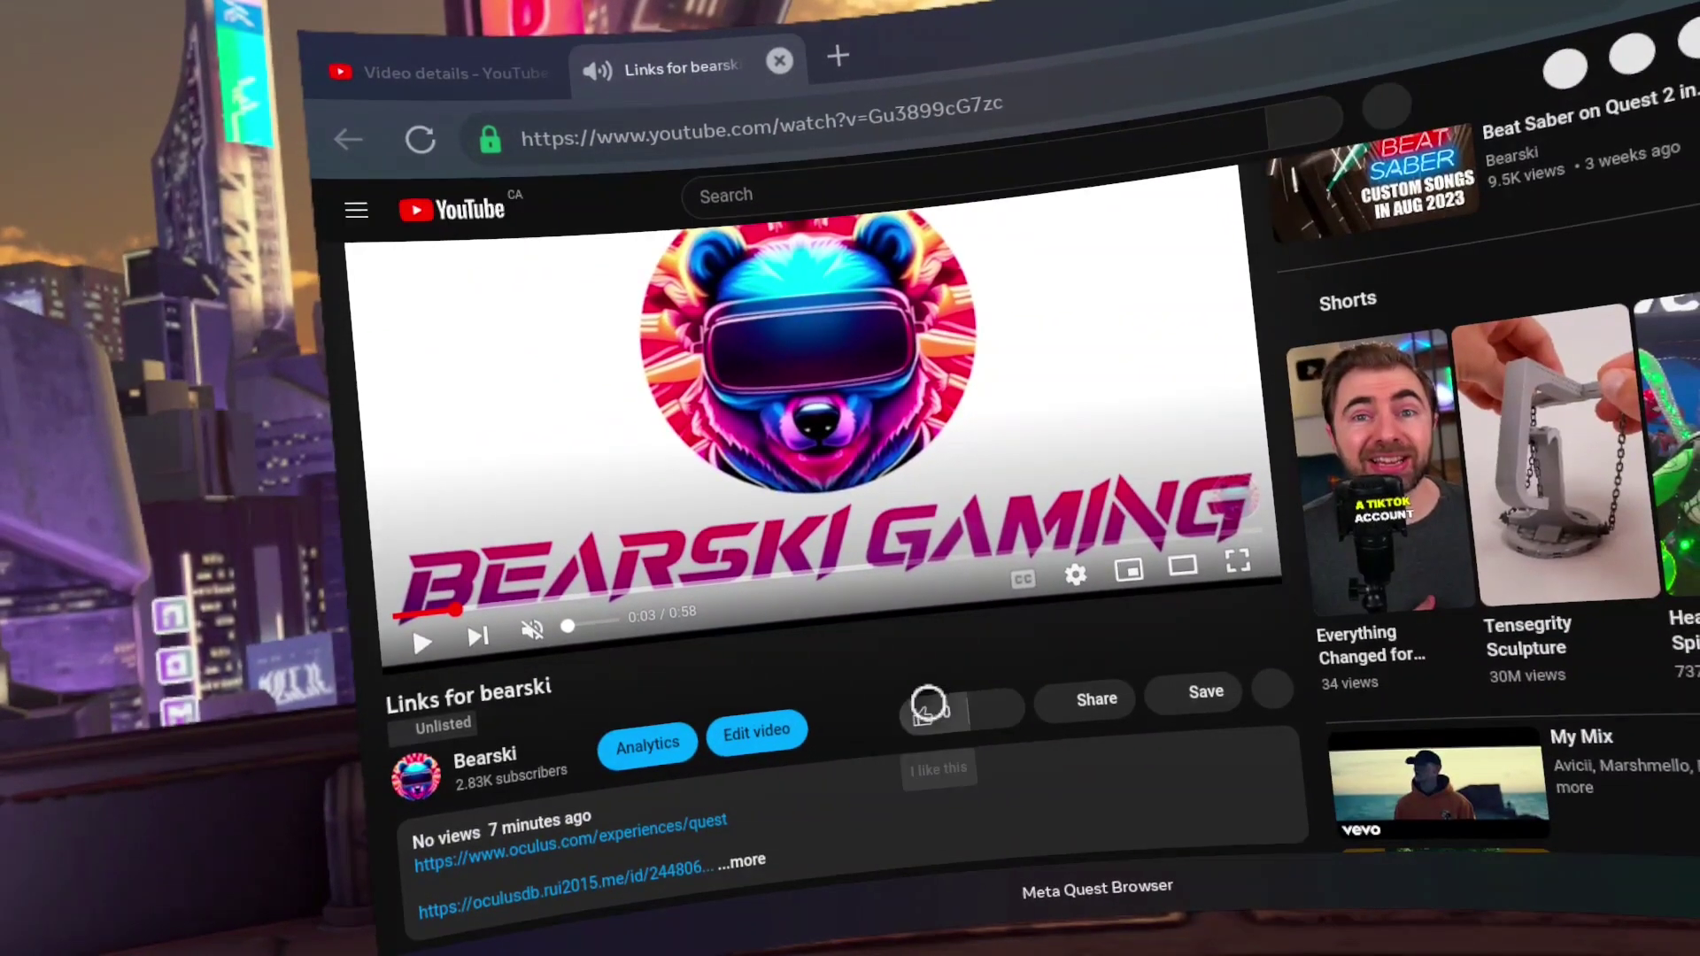
scroll(1125, 683, down, 2)
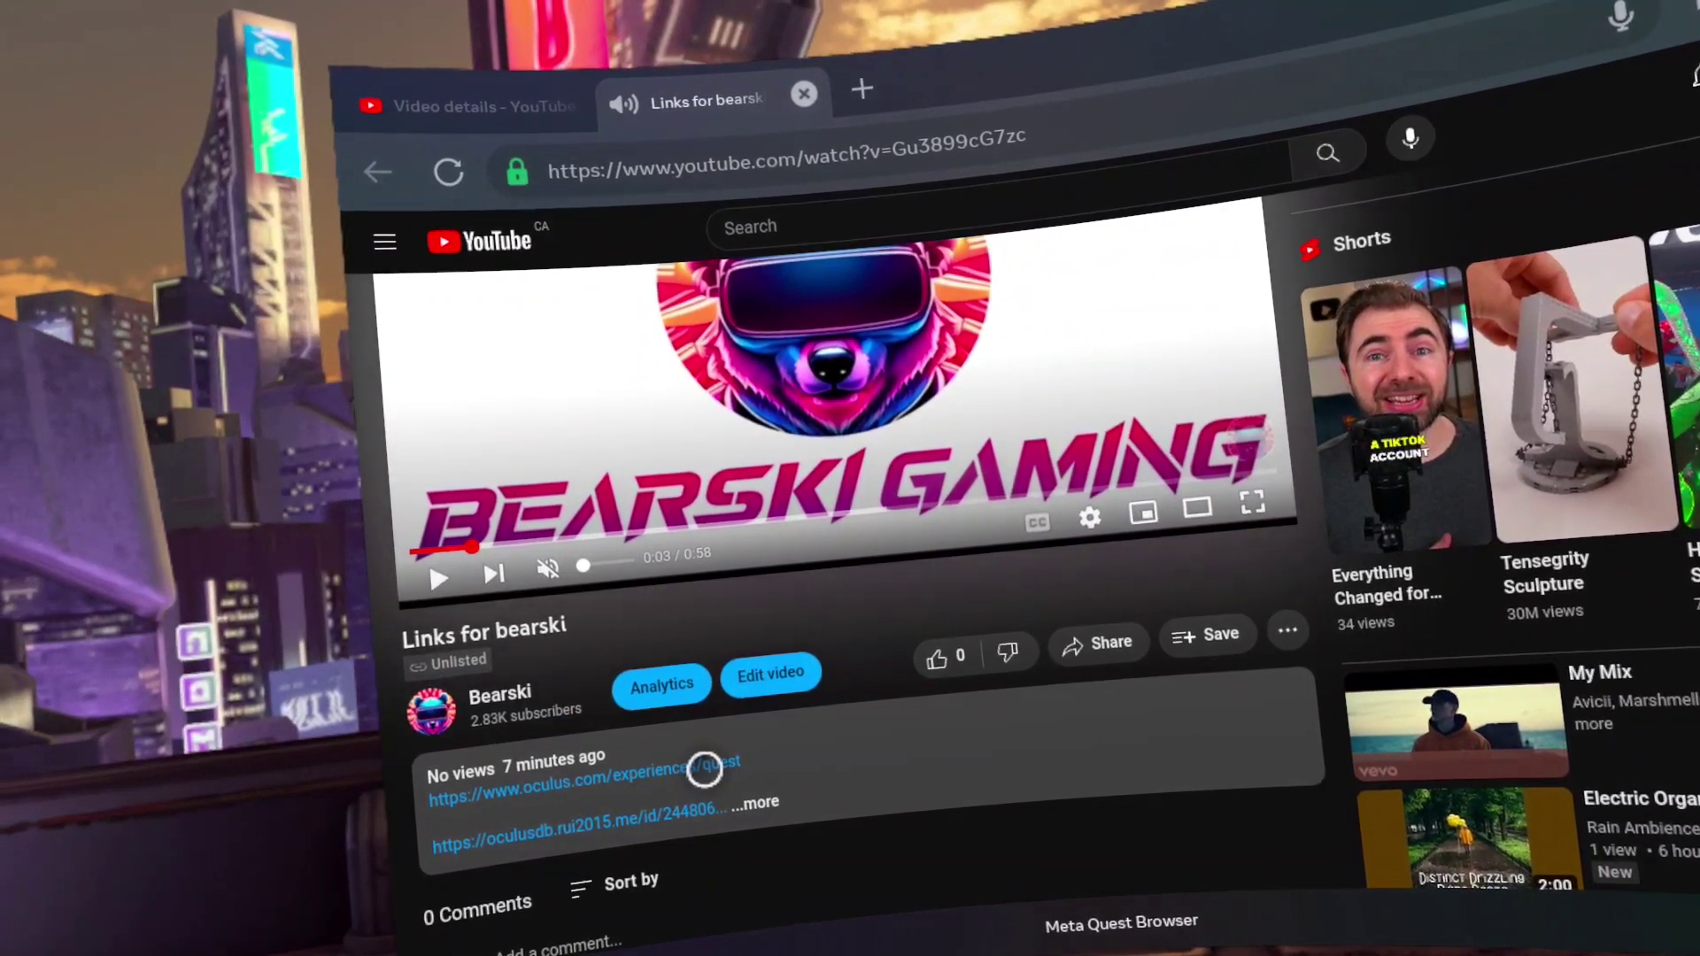
right_click(694, 757)
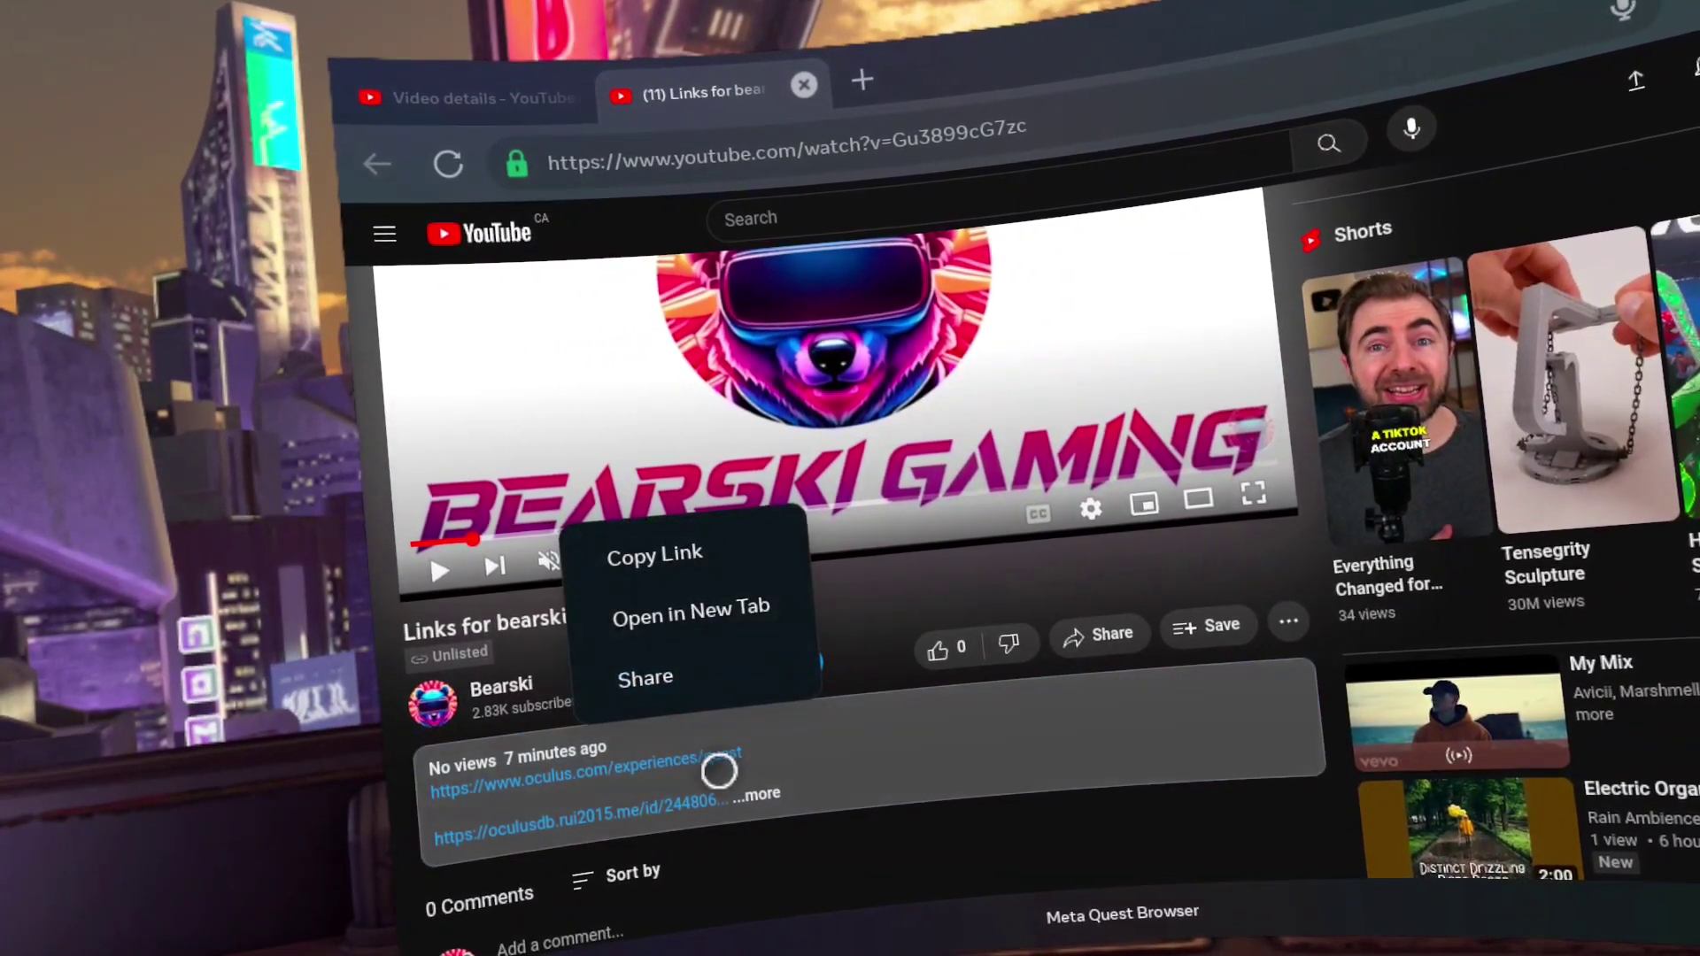
click(739, 603)
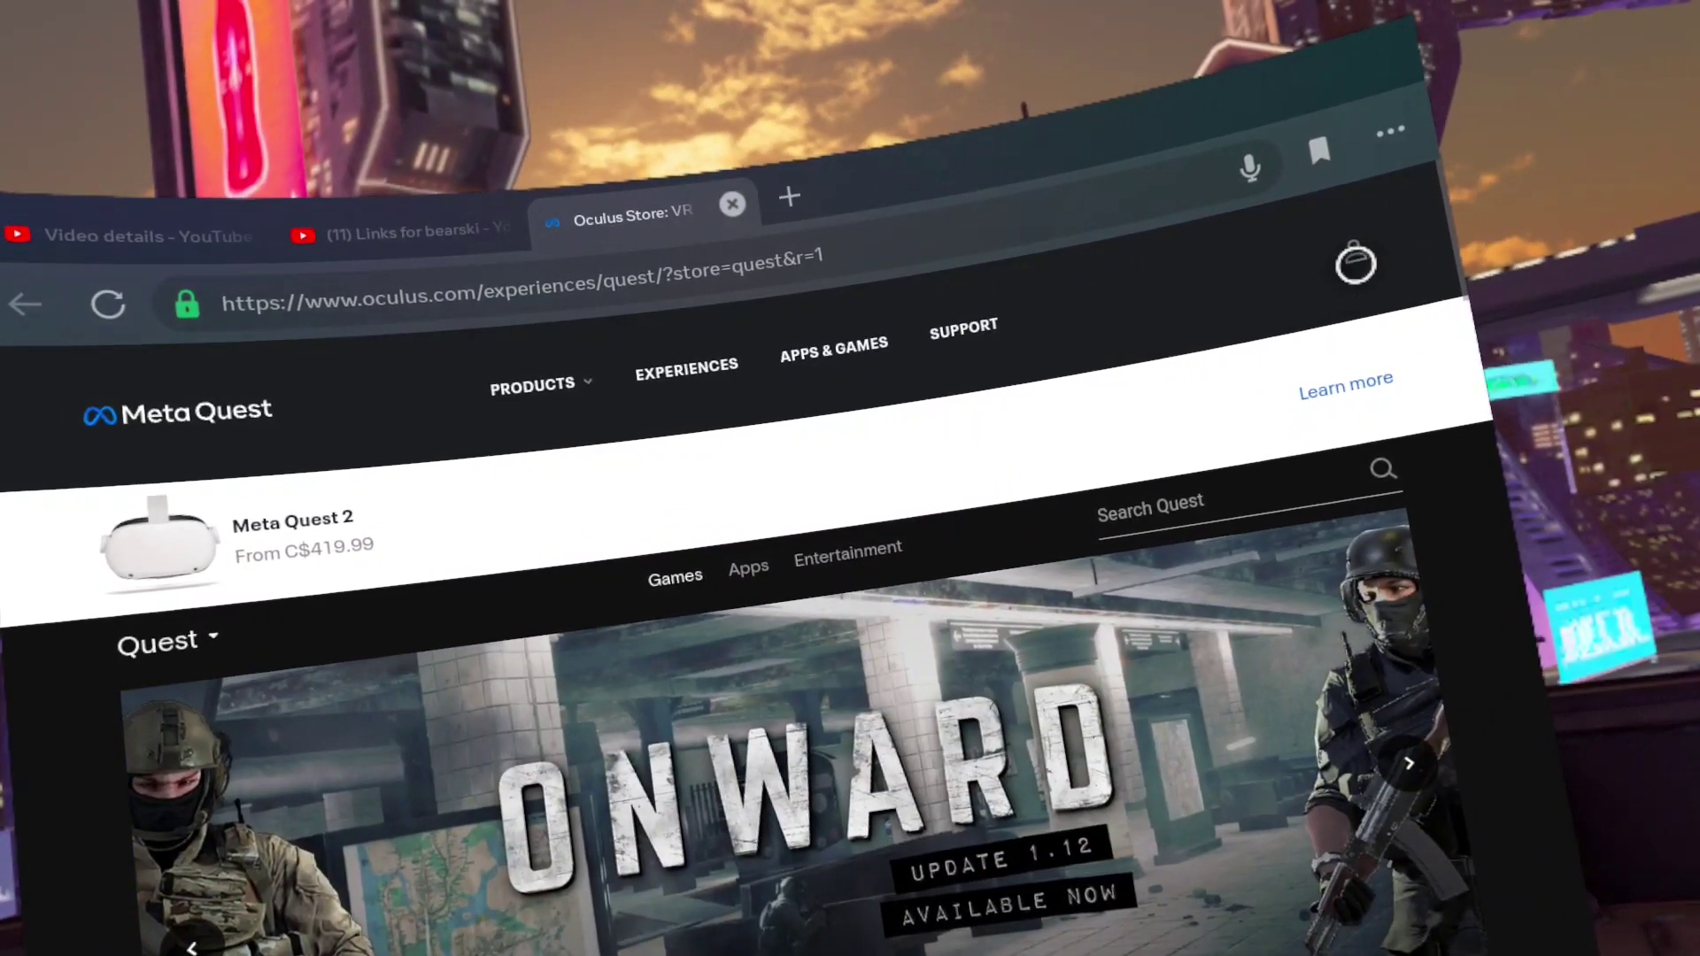
click(1361, 247)
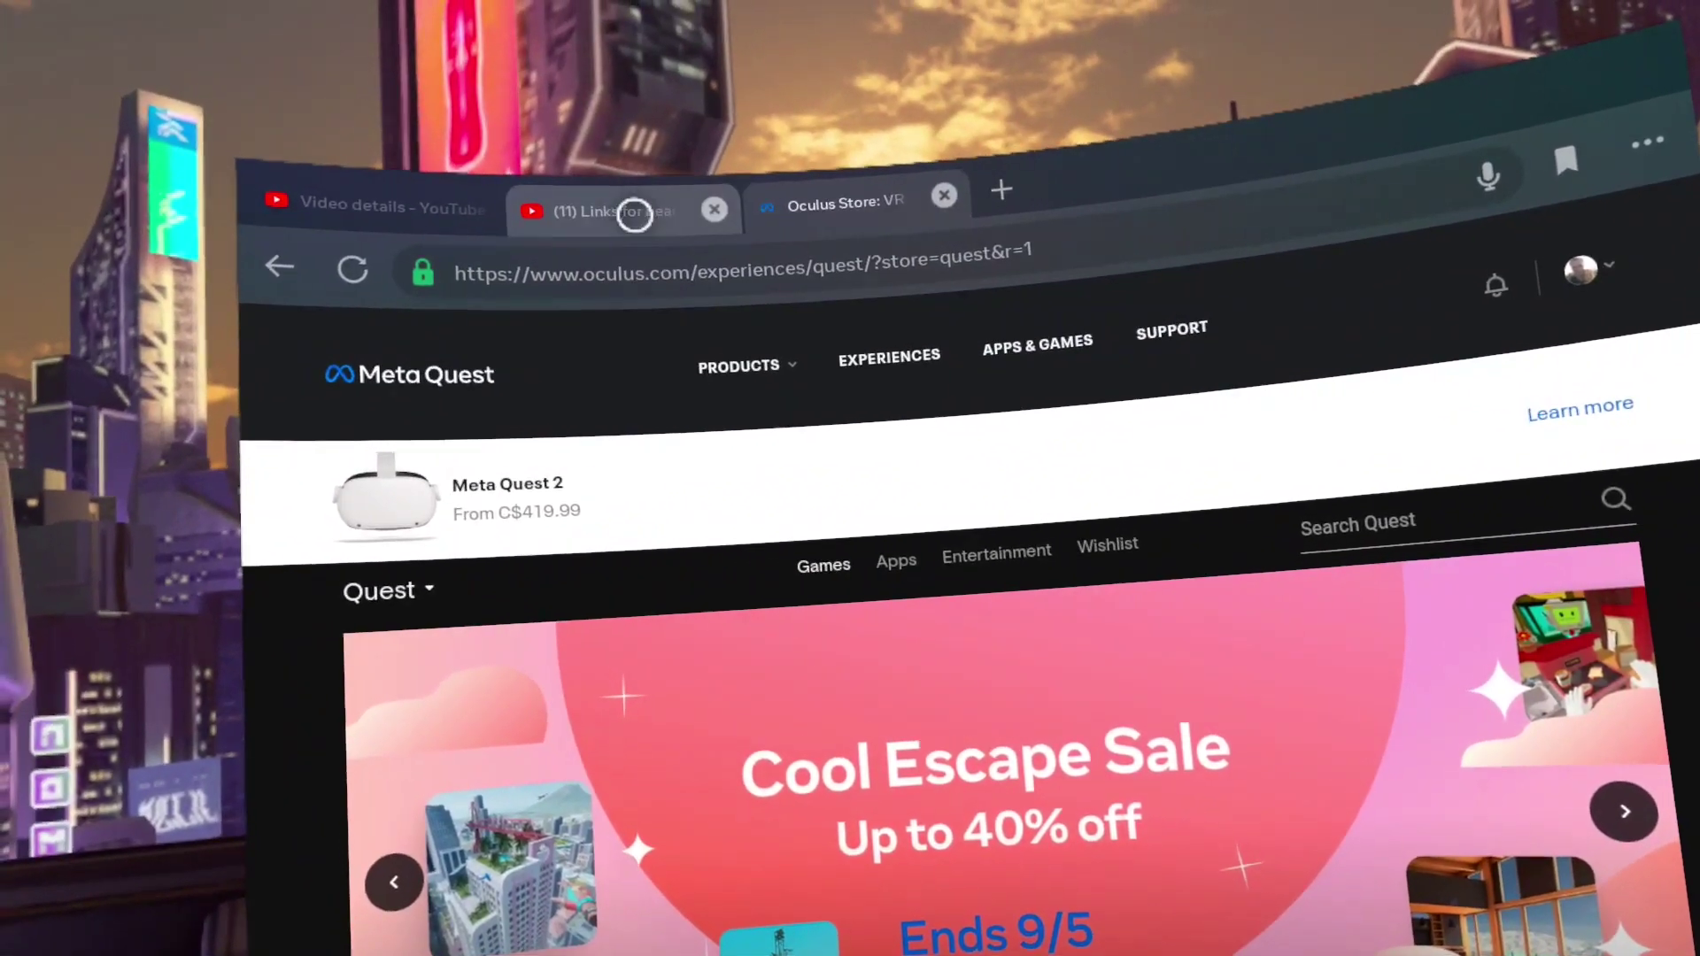
click(648, 210)
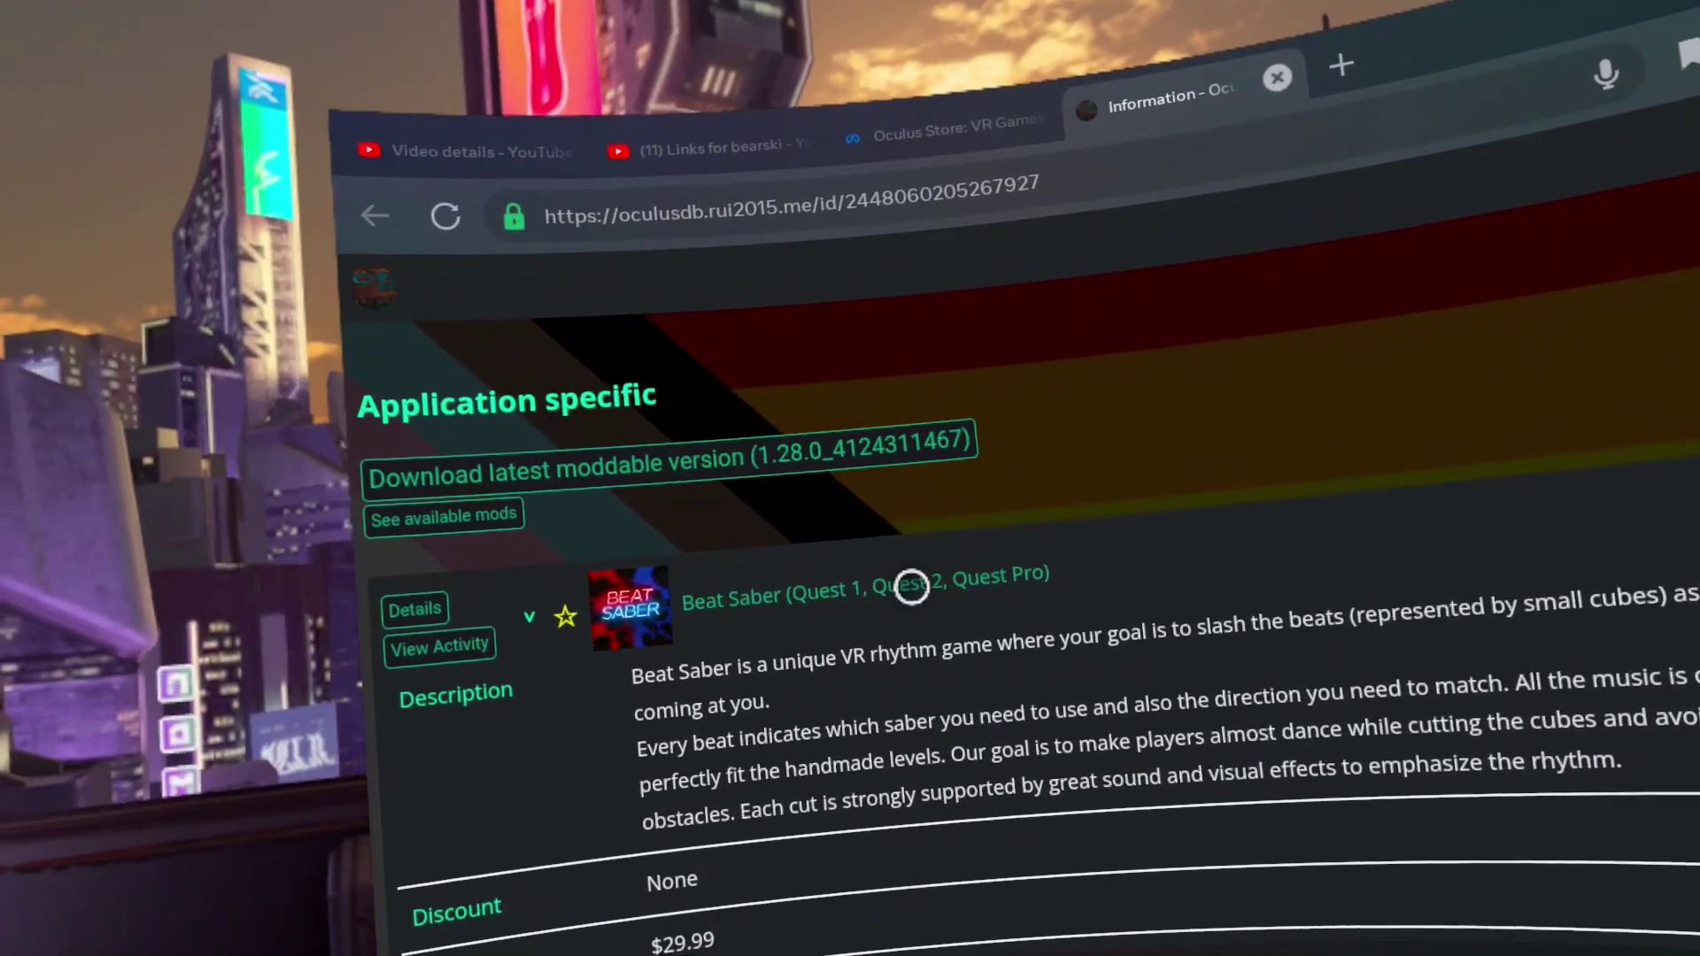
scroll(930, 607, down, 2)
scroll(933, 604, down, 6)
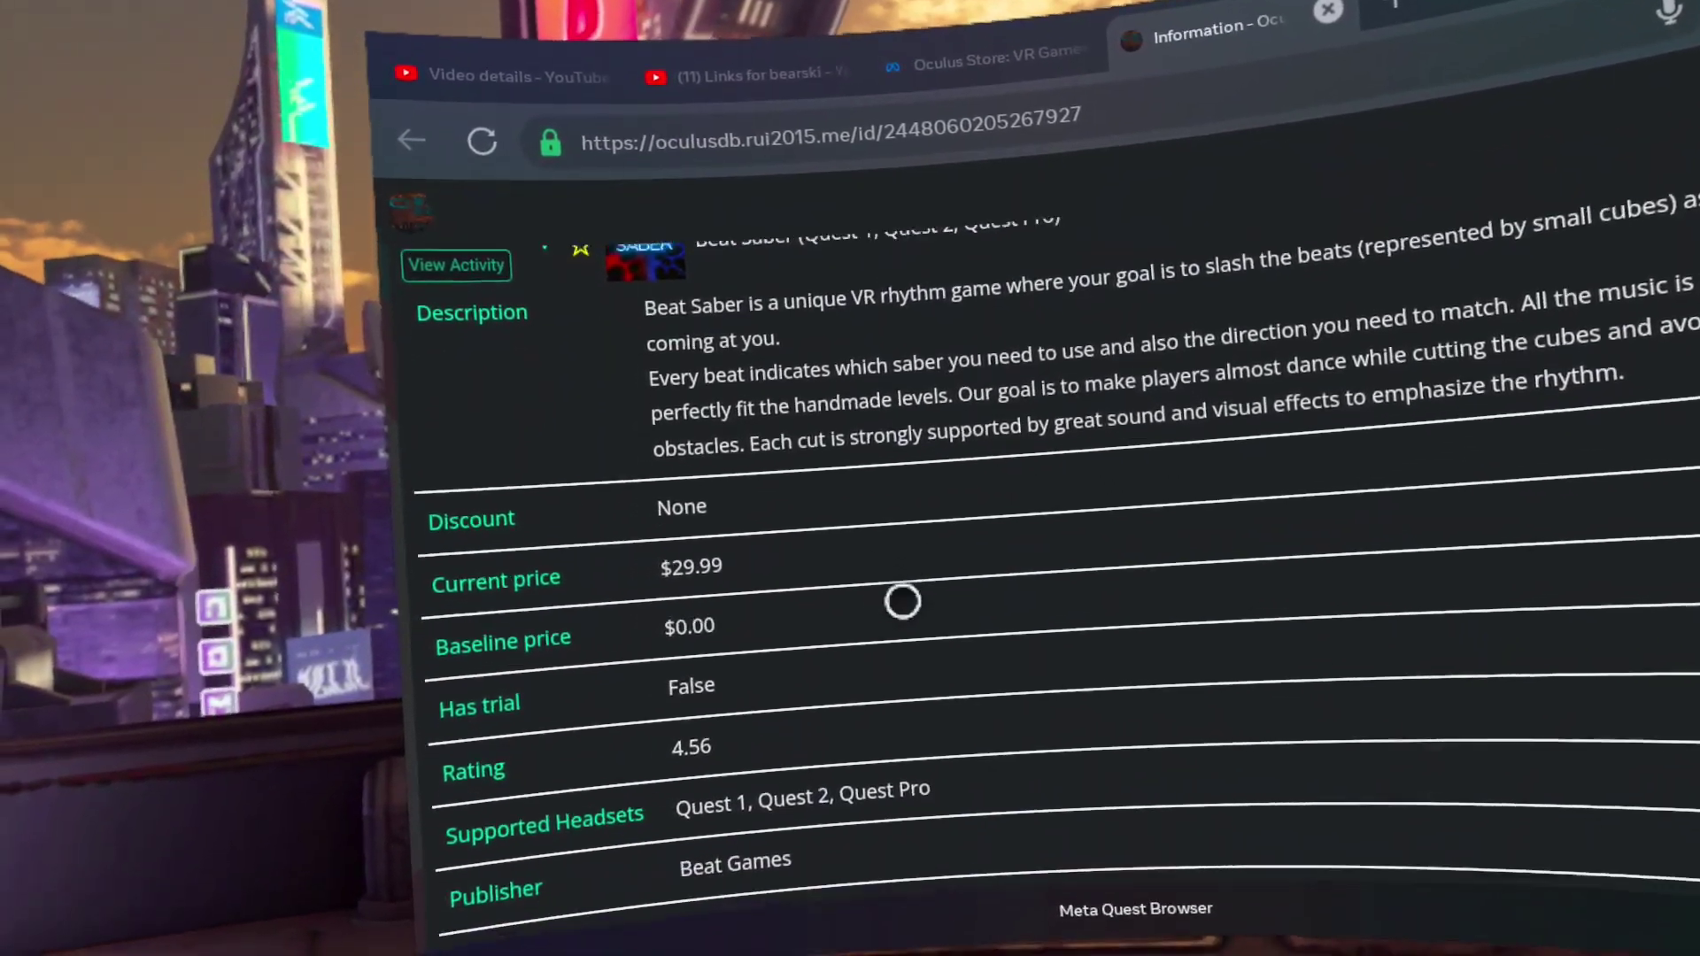
scroll(913, 557, down, 5)
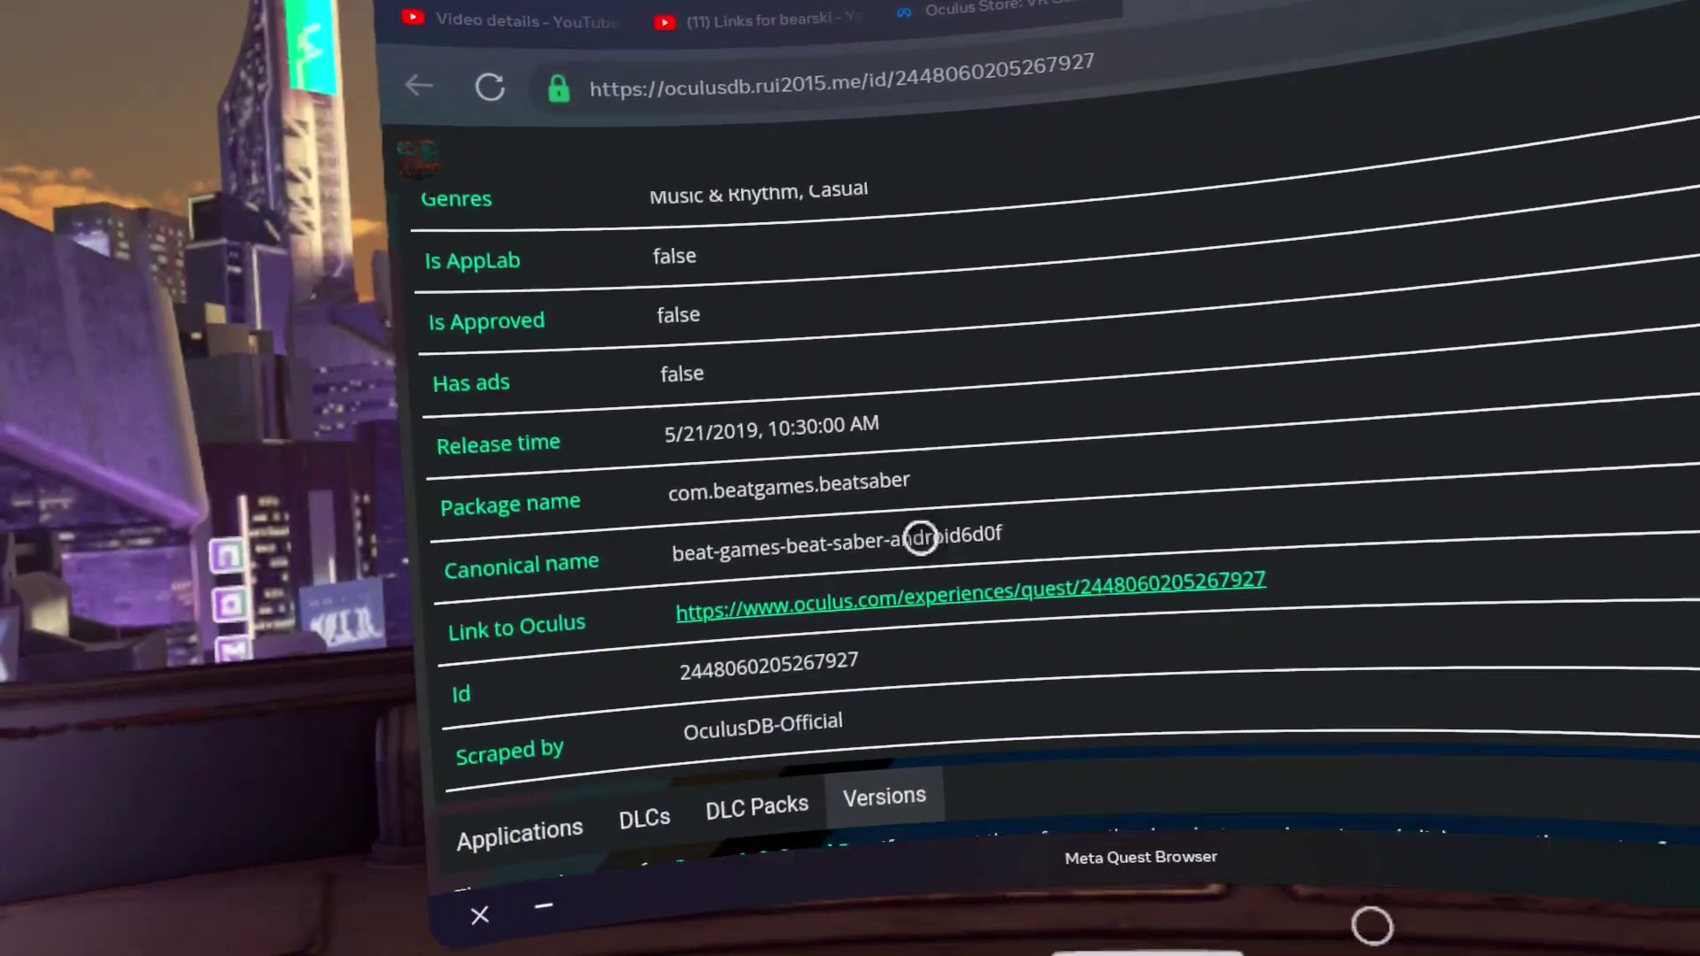
scroll(920, 532, down, 5)
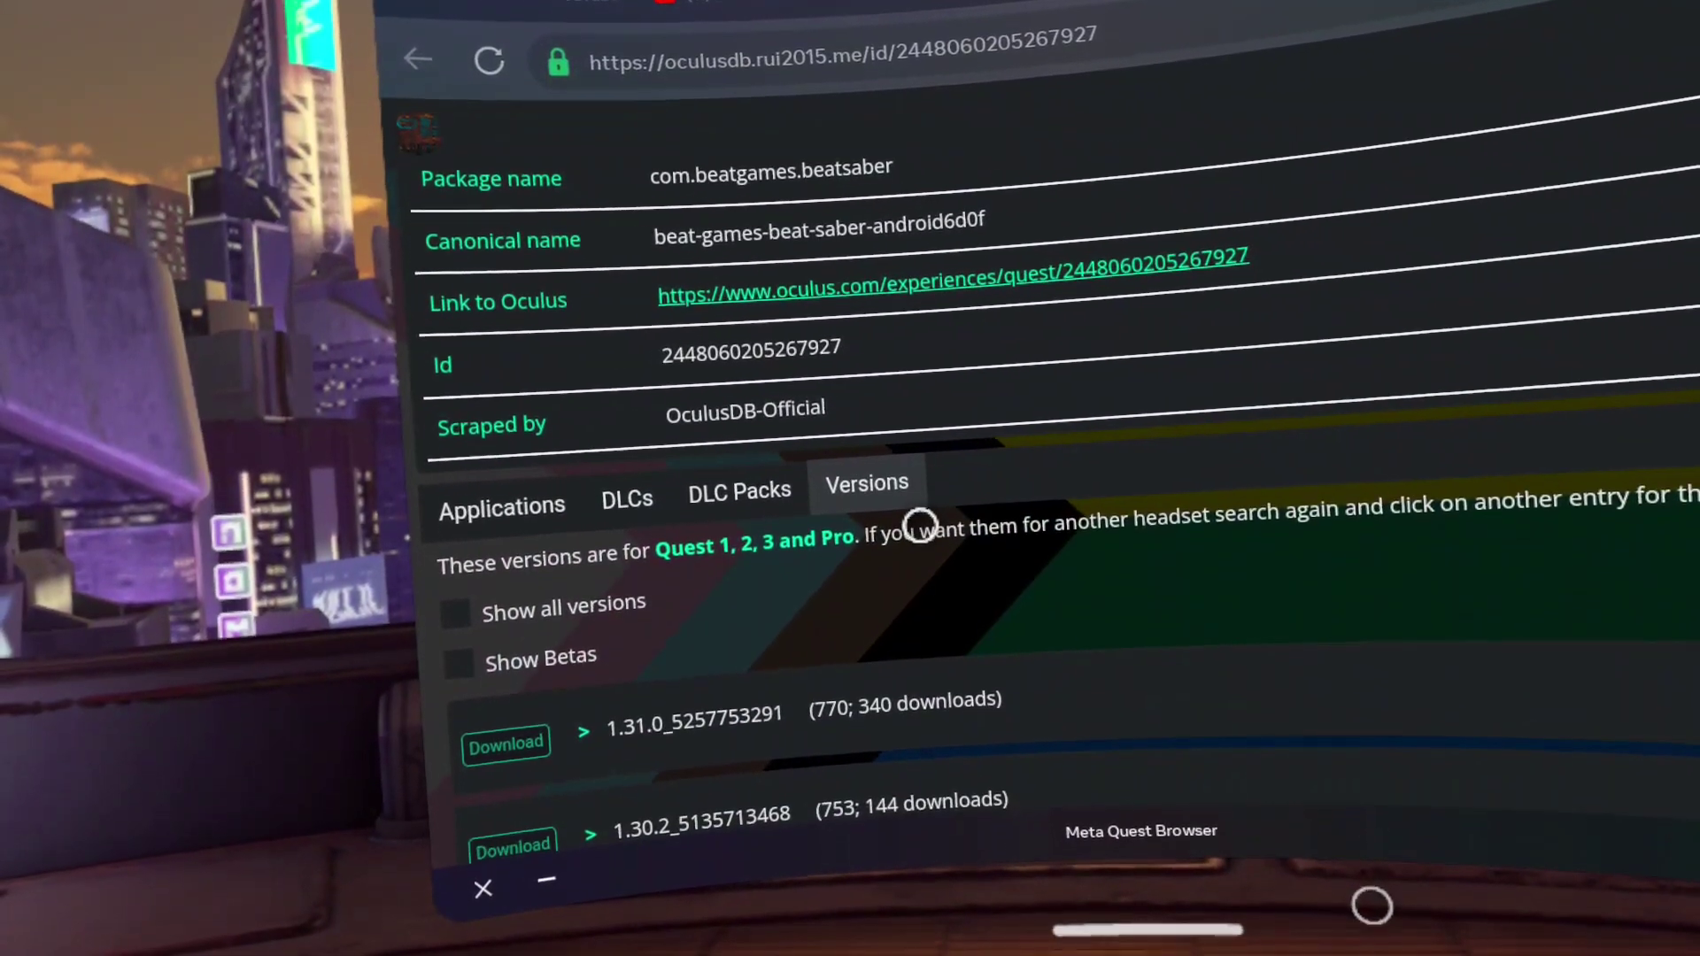
scroll(1037, 498, down, 3)
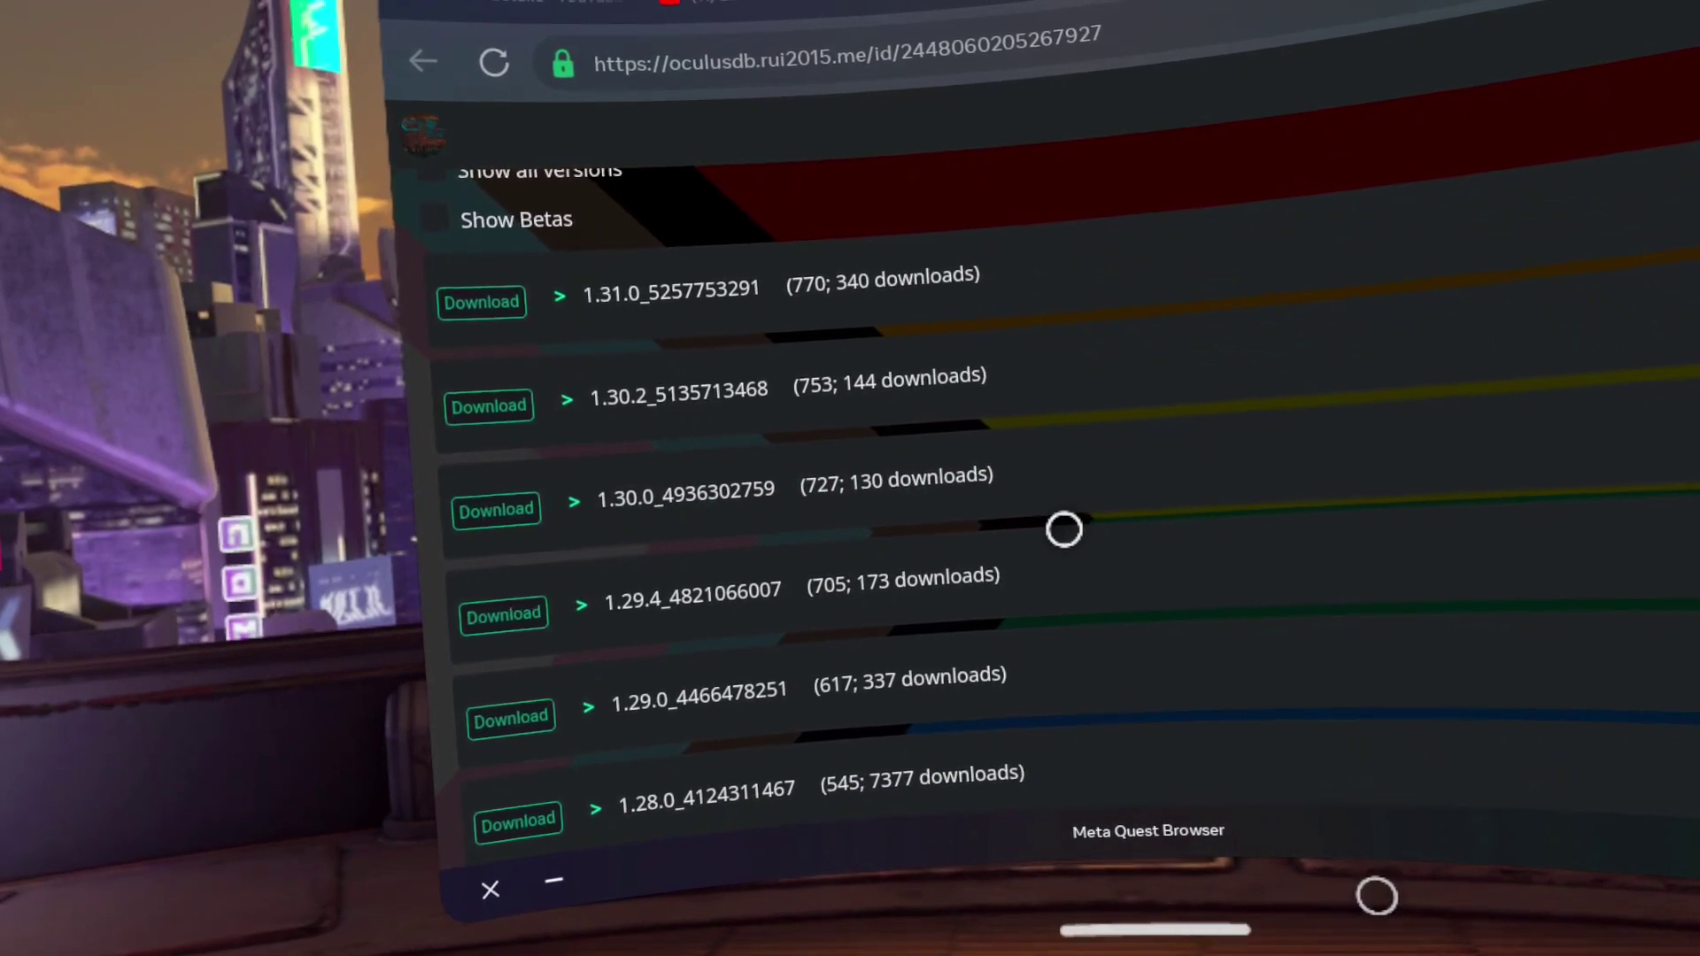
scroll(1063, 530, down, 4)
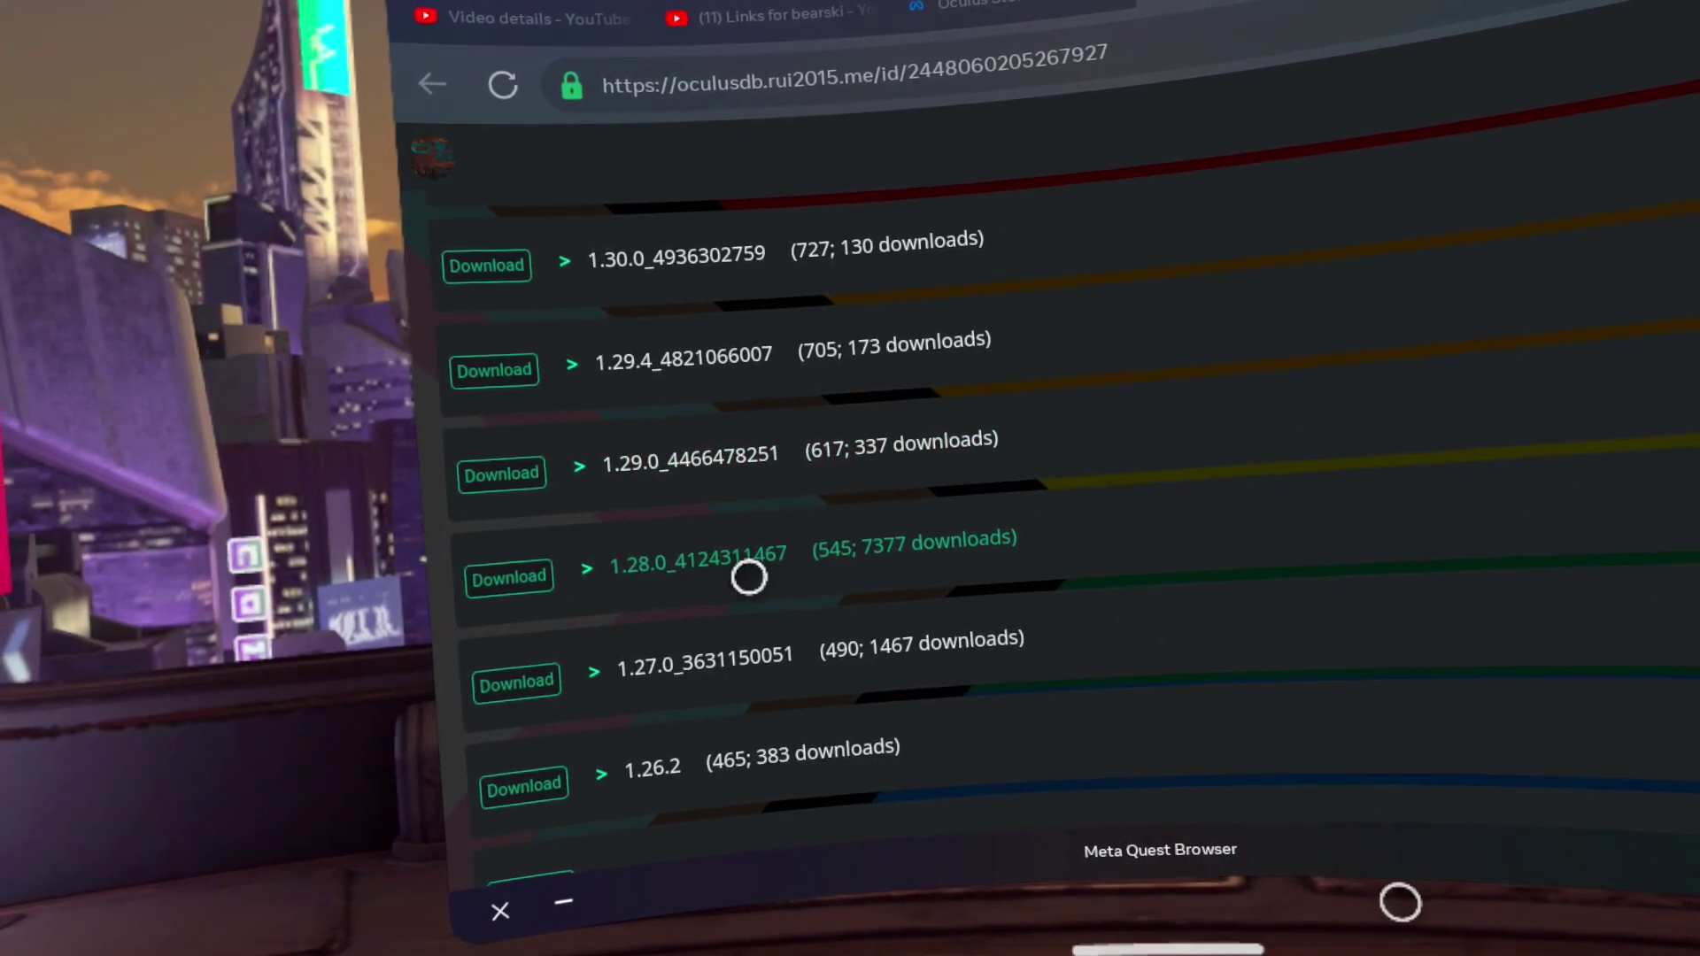
click(520, 572)
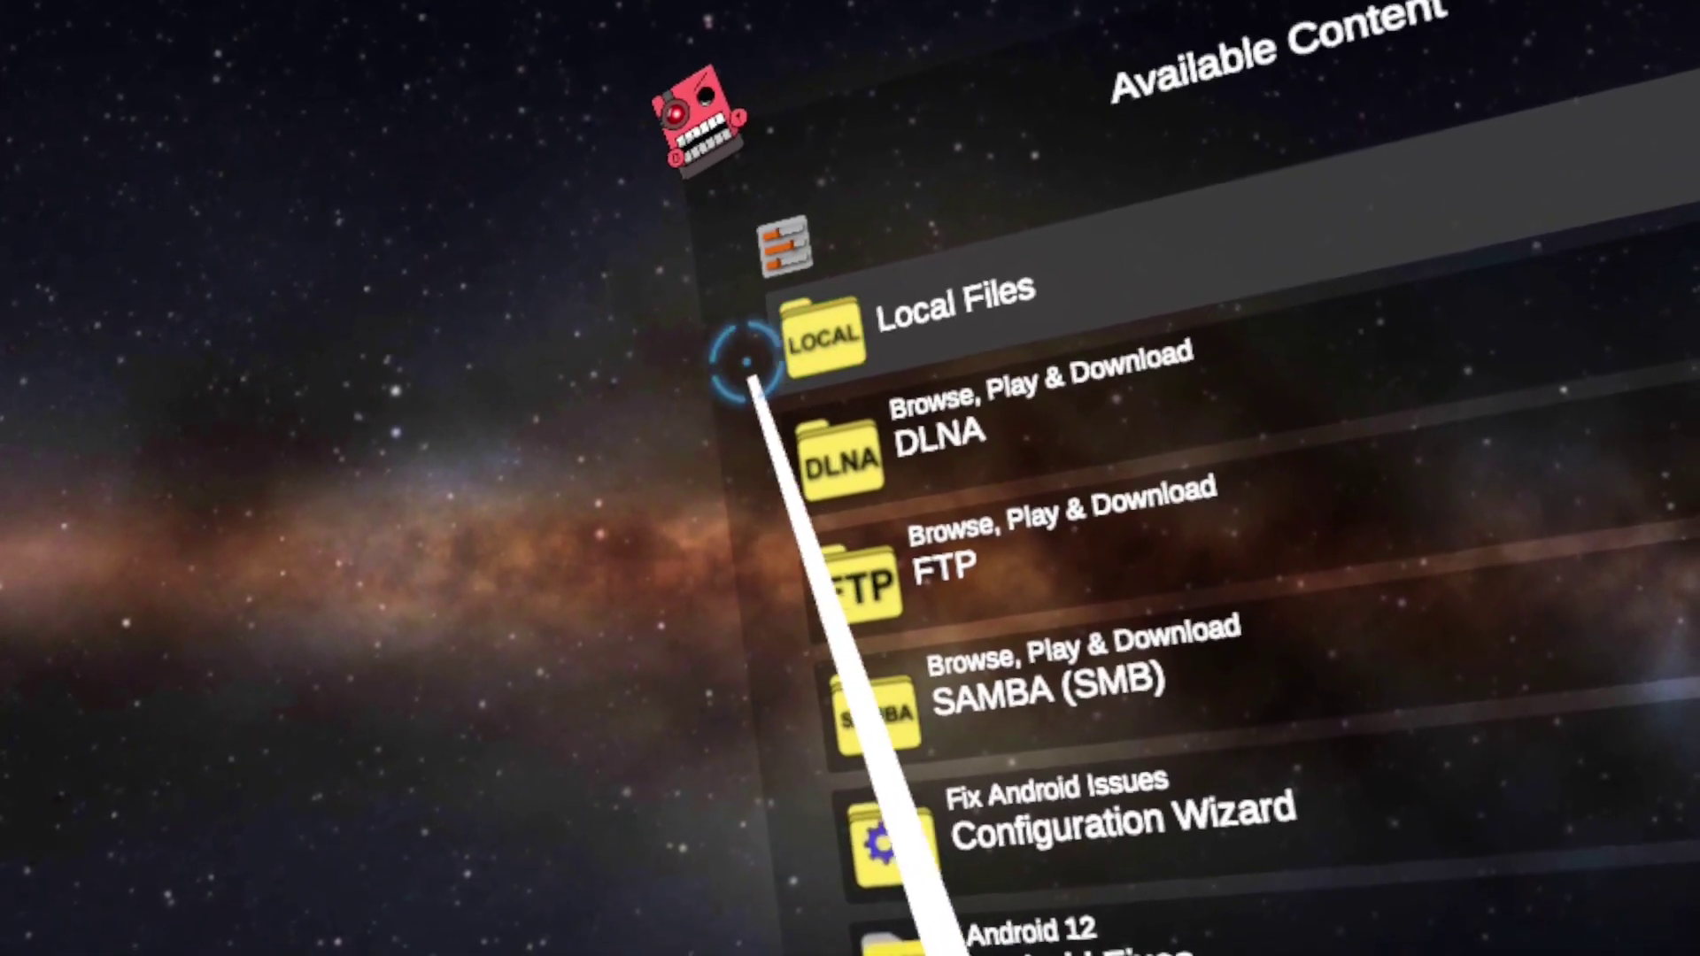
Open Local Files > All Folders in Mobile VR Station and request storage access
click(819, 341)
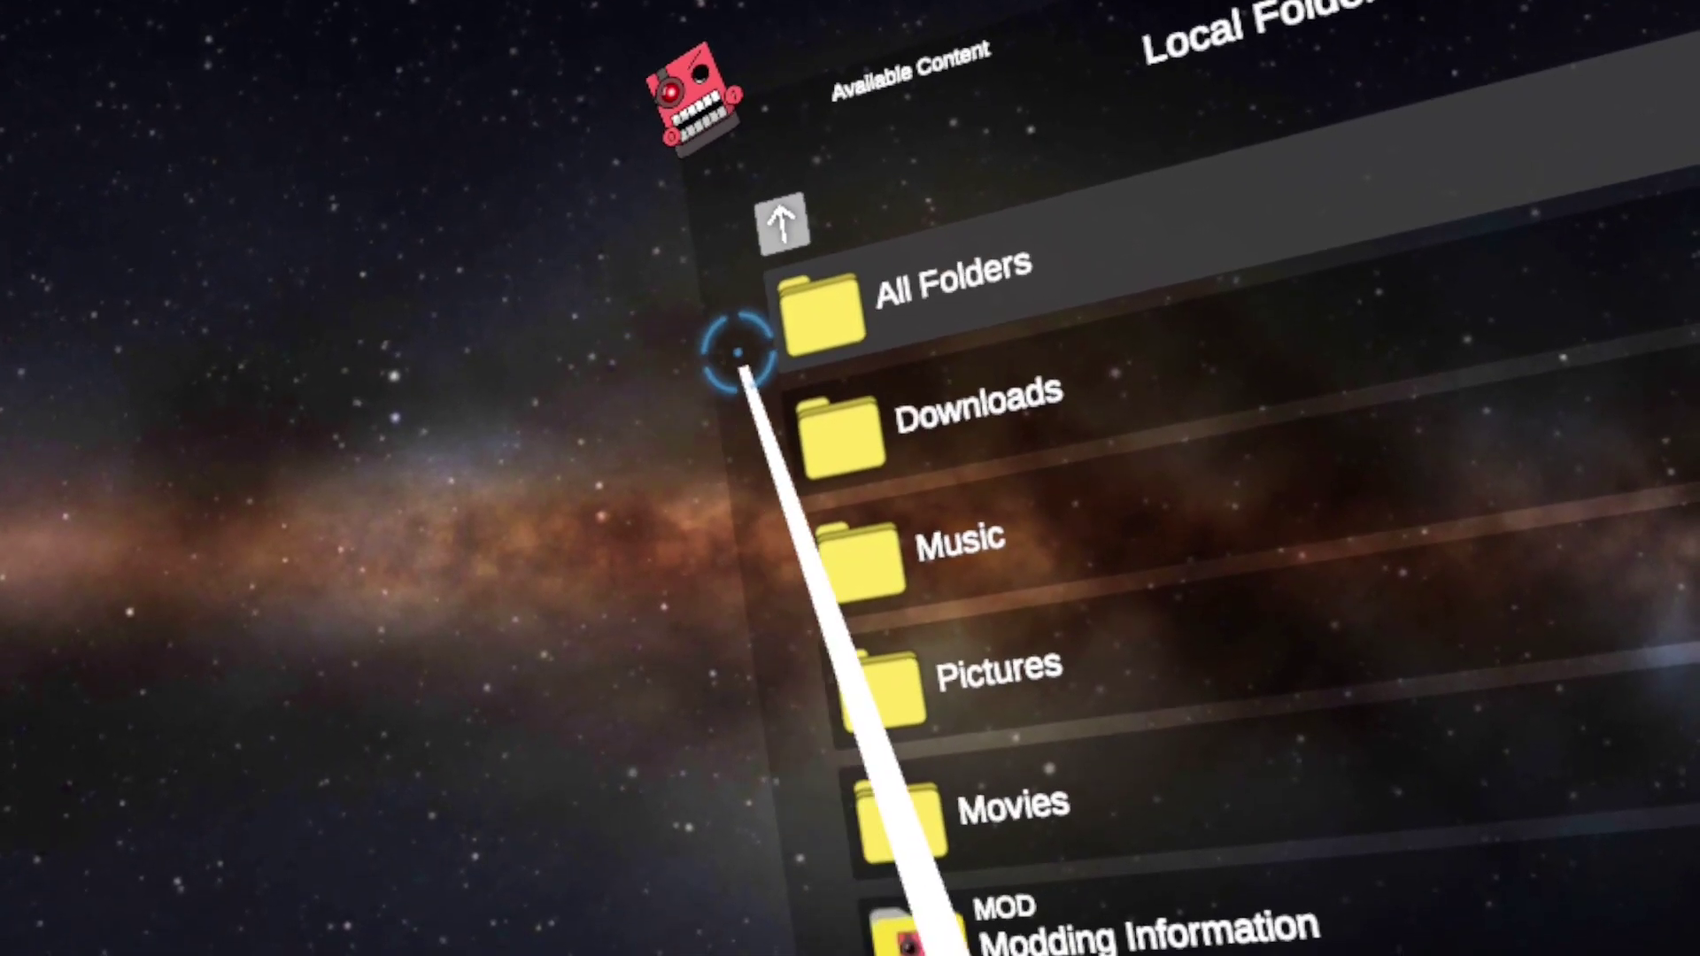
click(804, 327)
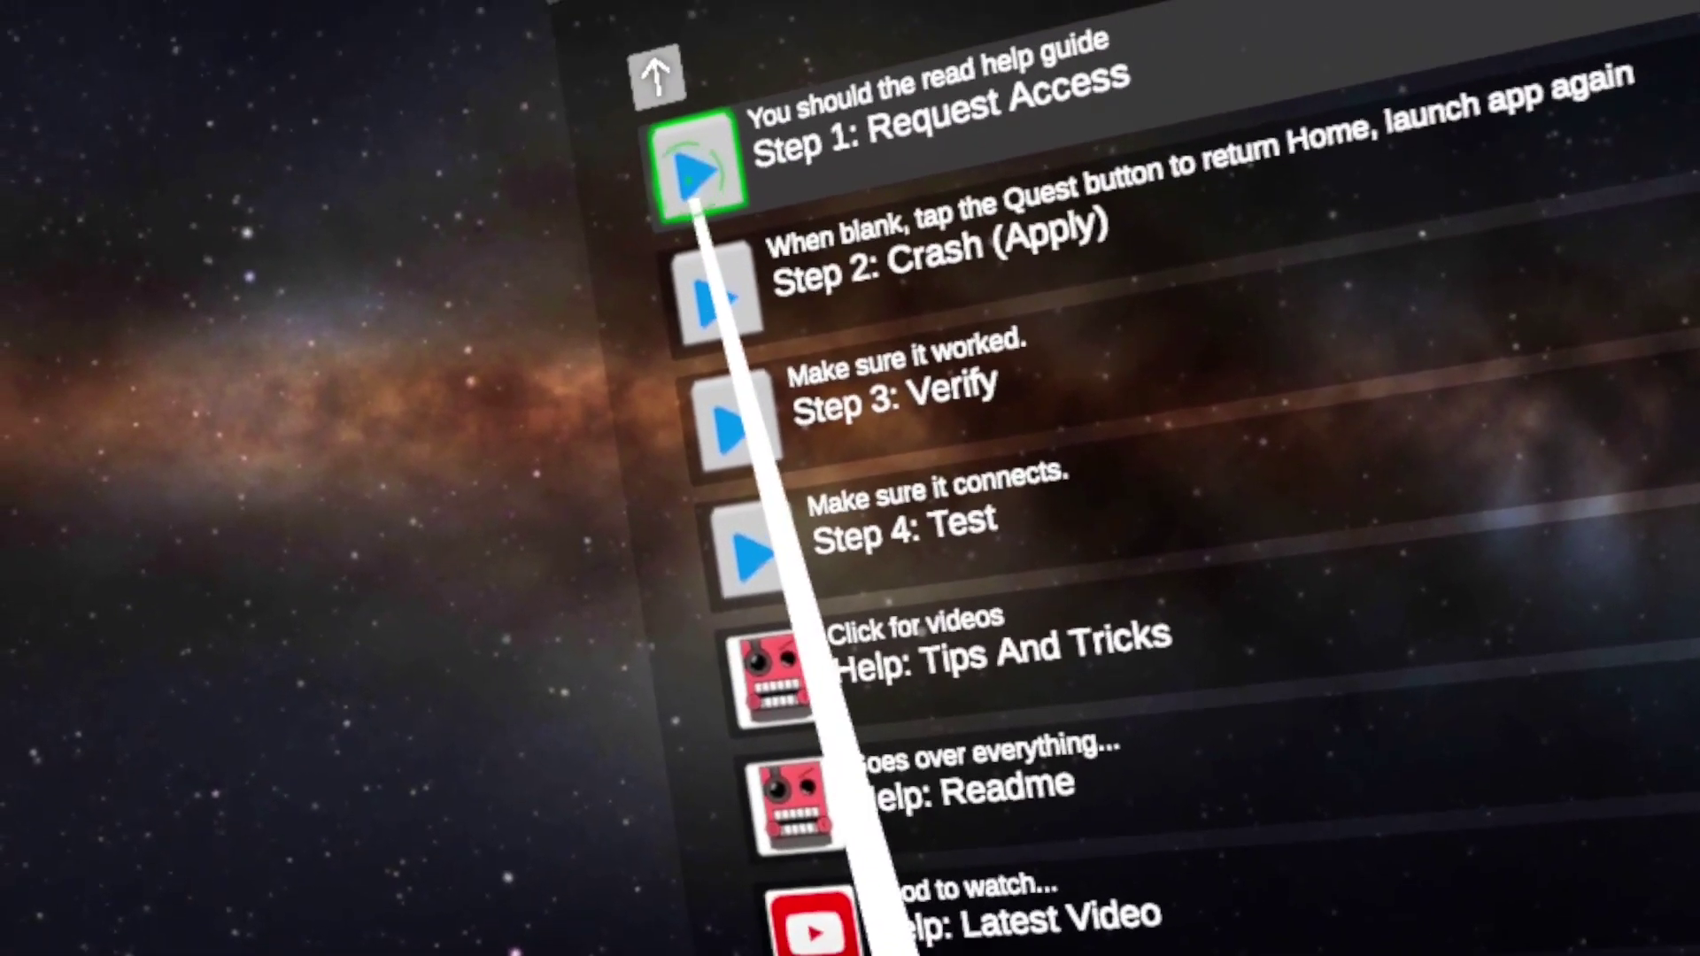
click(682, 178)
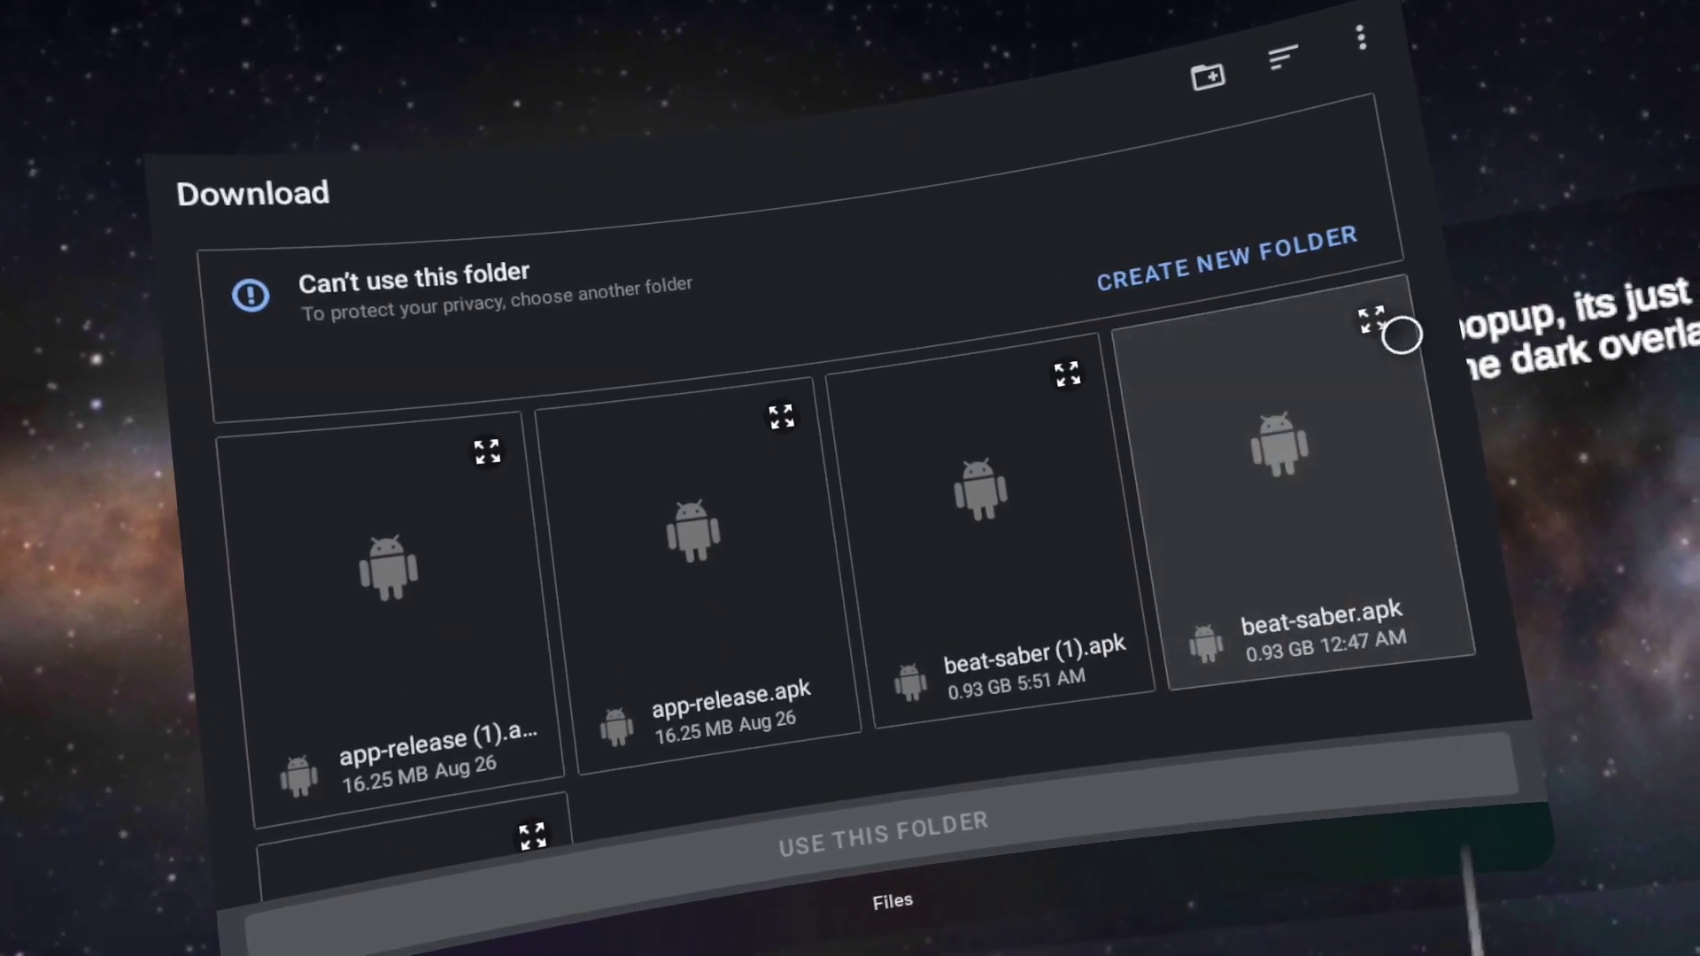
Install Beat Saber from beat-saber.apk, then close the file picker and quit Mobile VR Station
click(1367, 318)
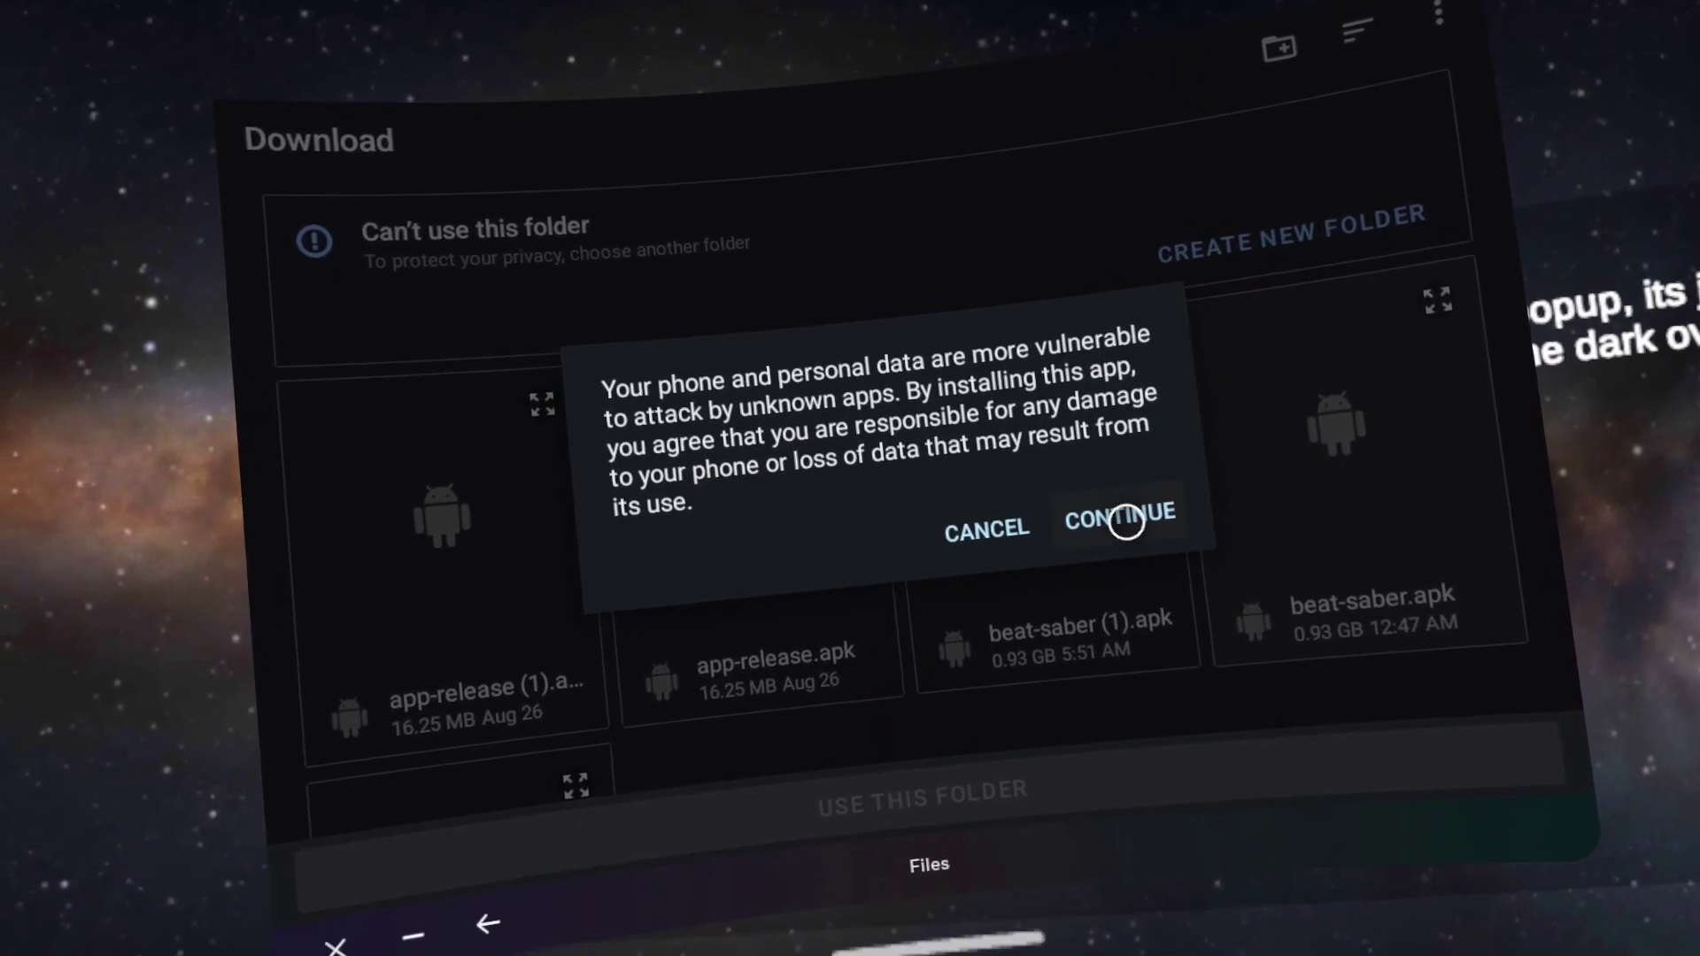
click(1125, 521)
click(1127, 506)
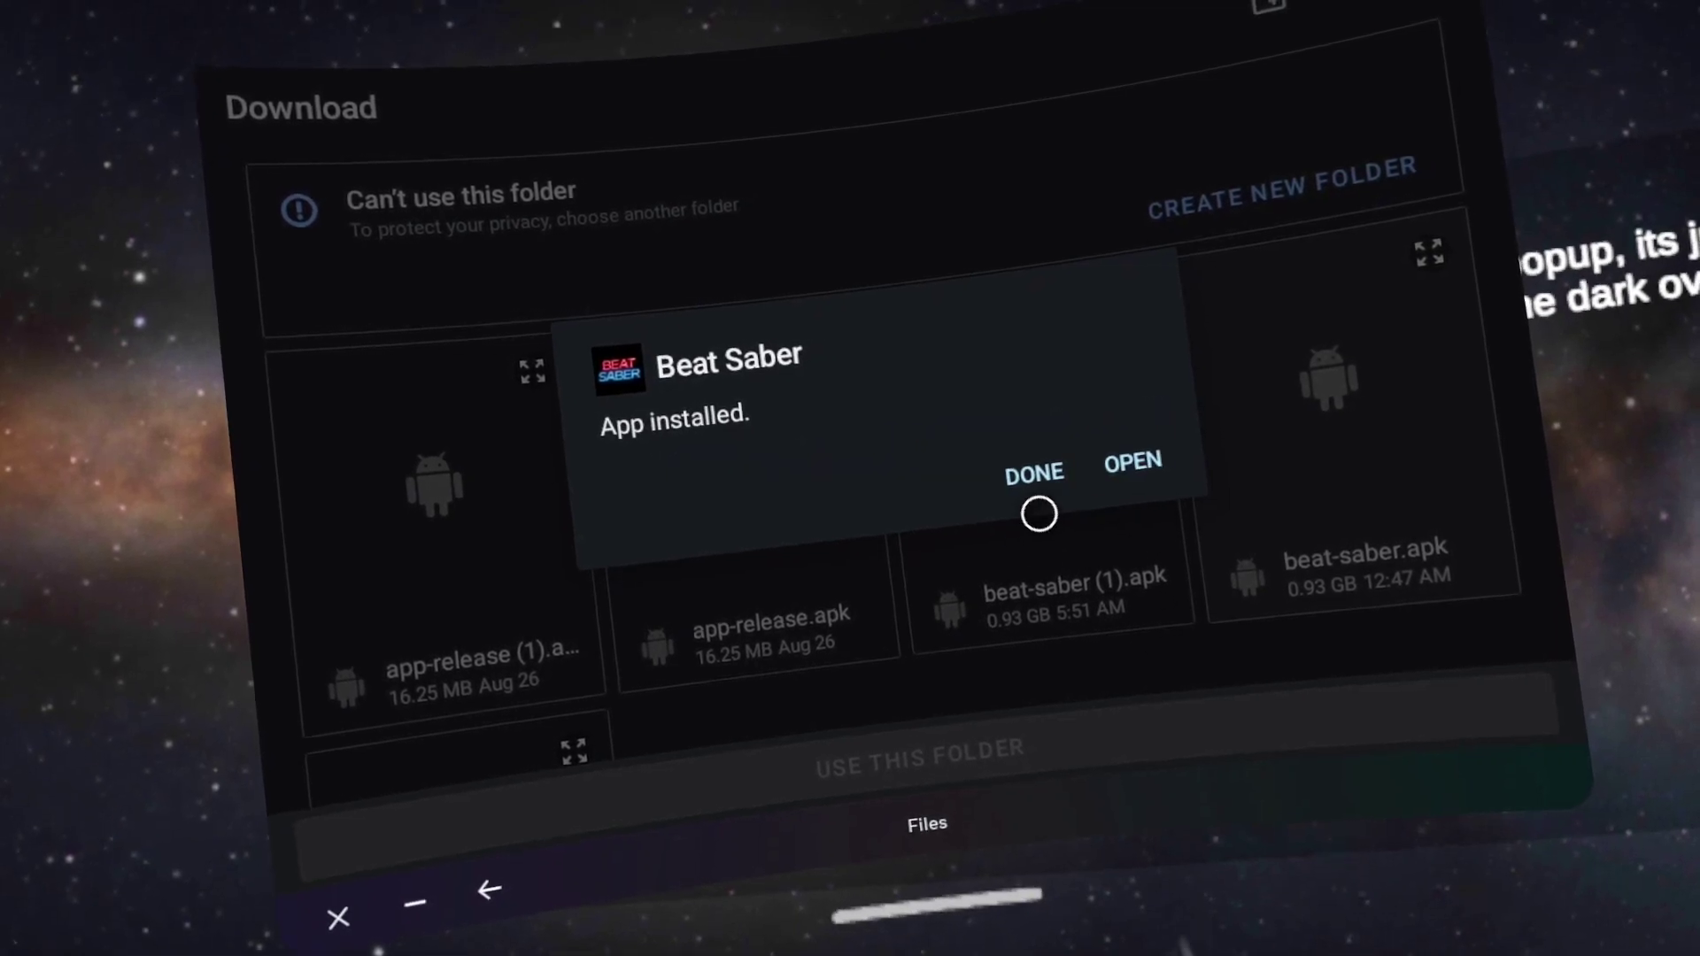
click(1020, 469)
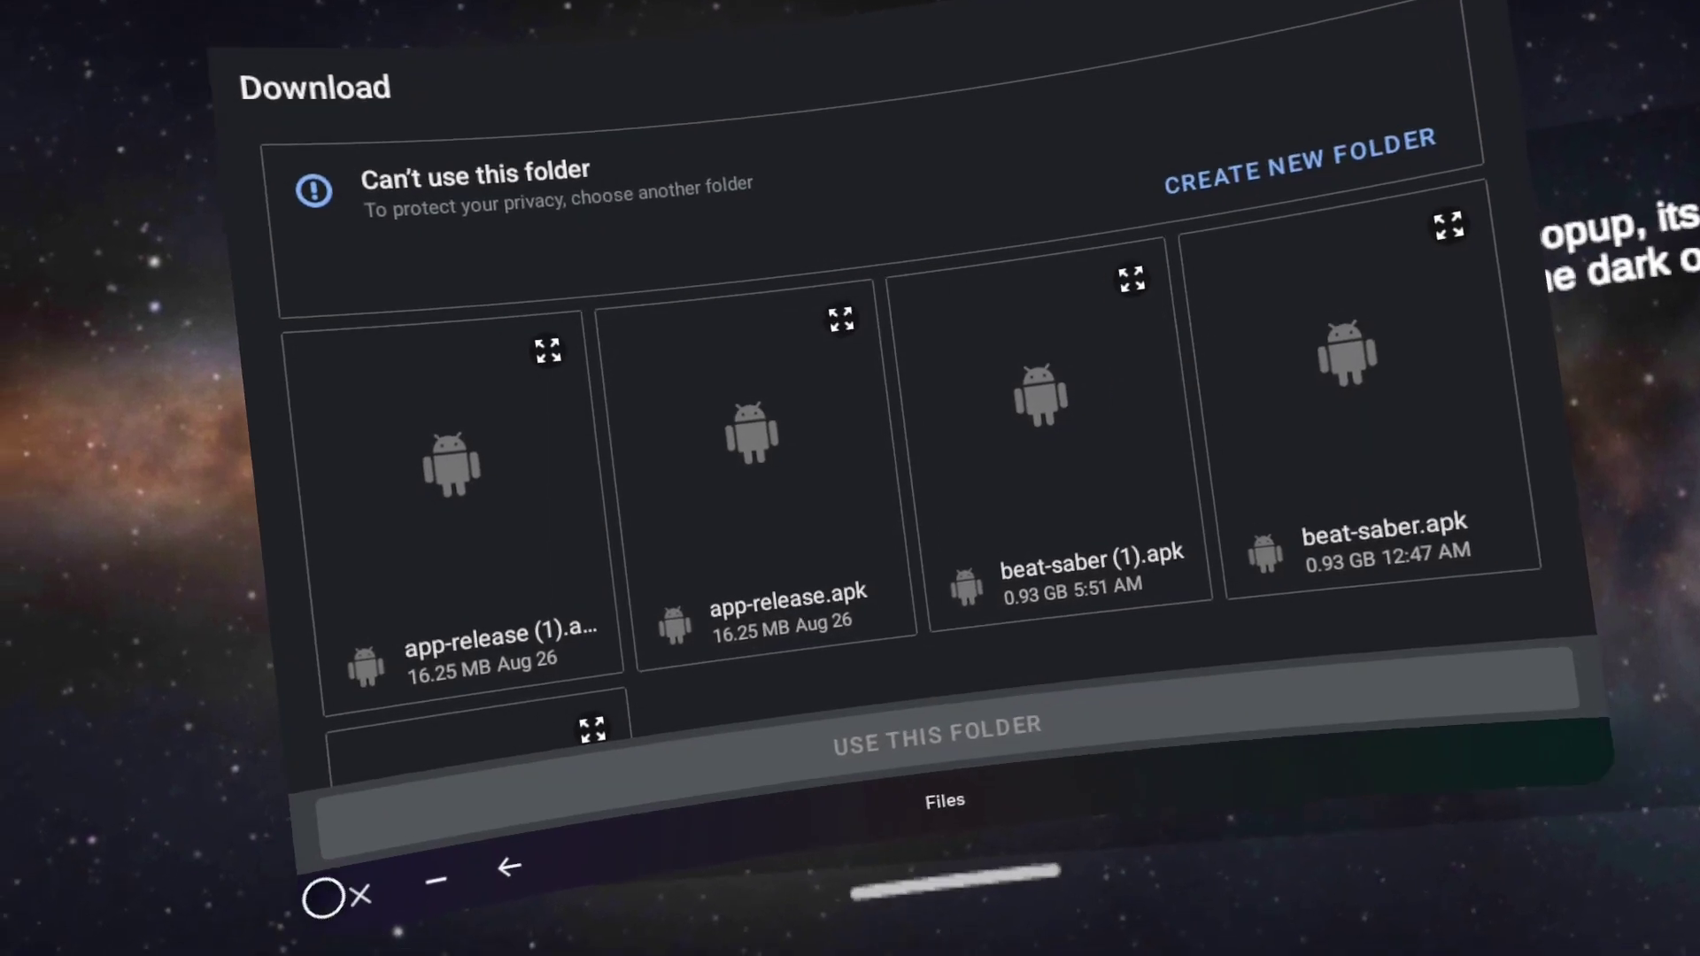
click(336, 918)
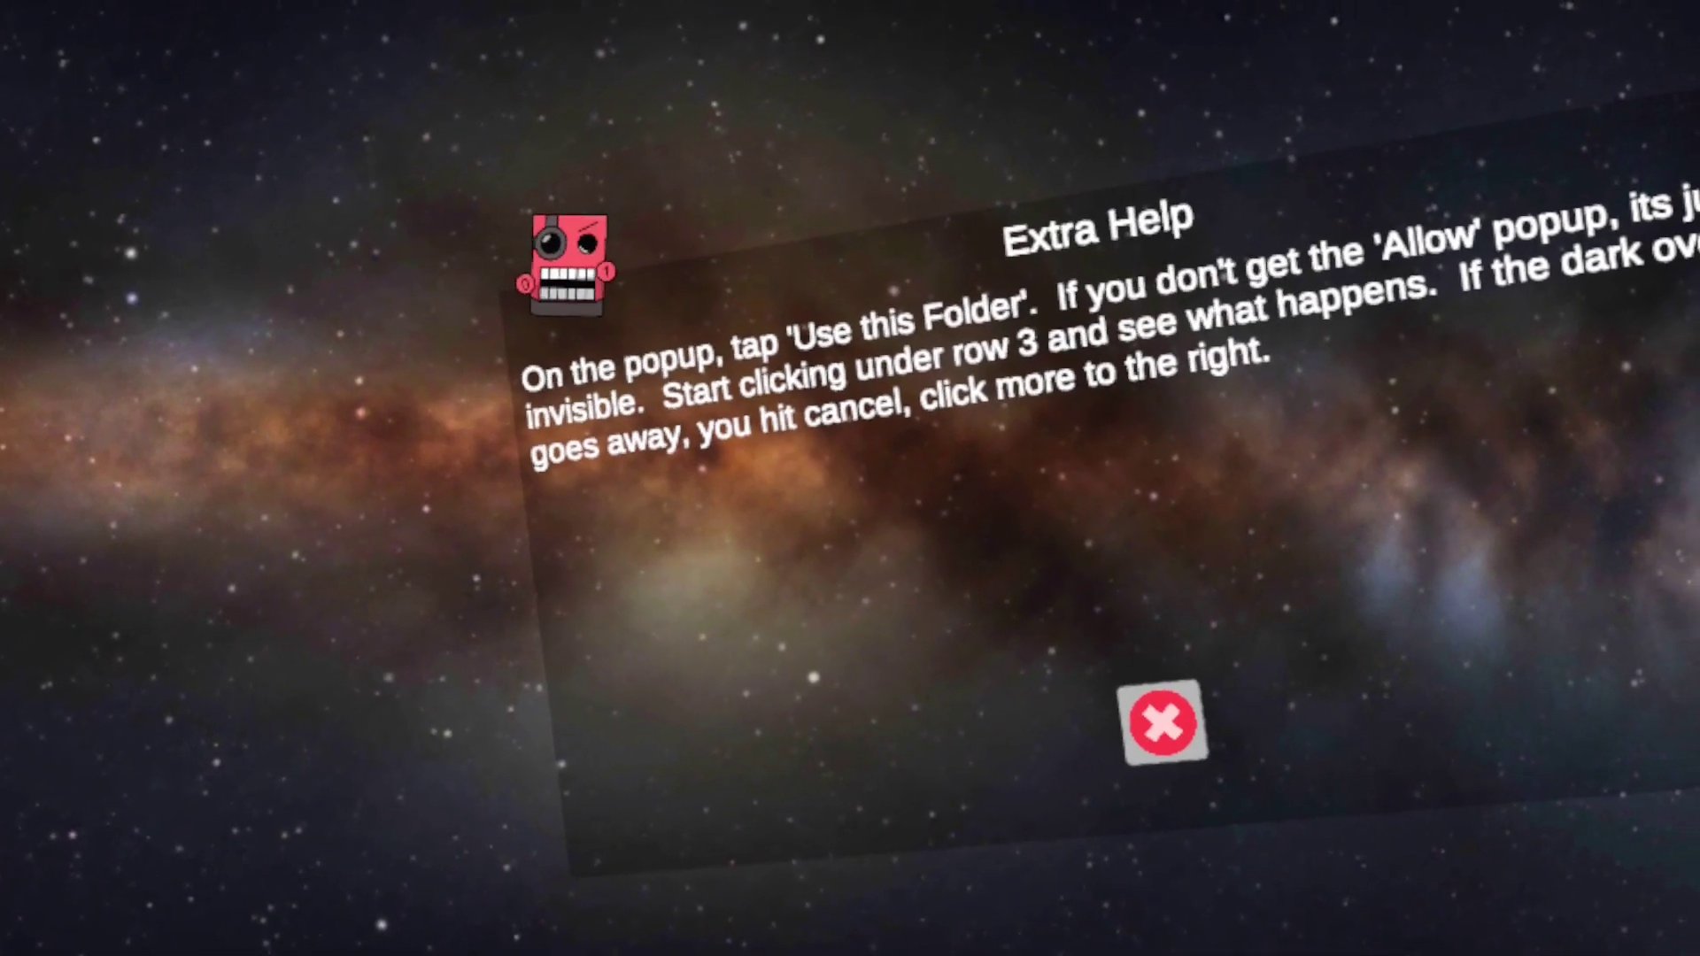
key(super)
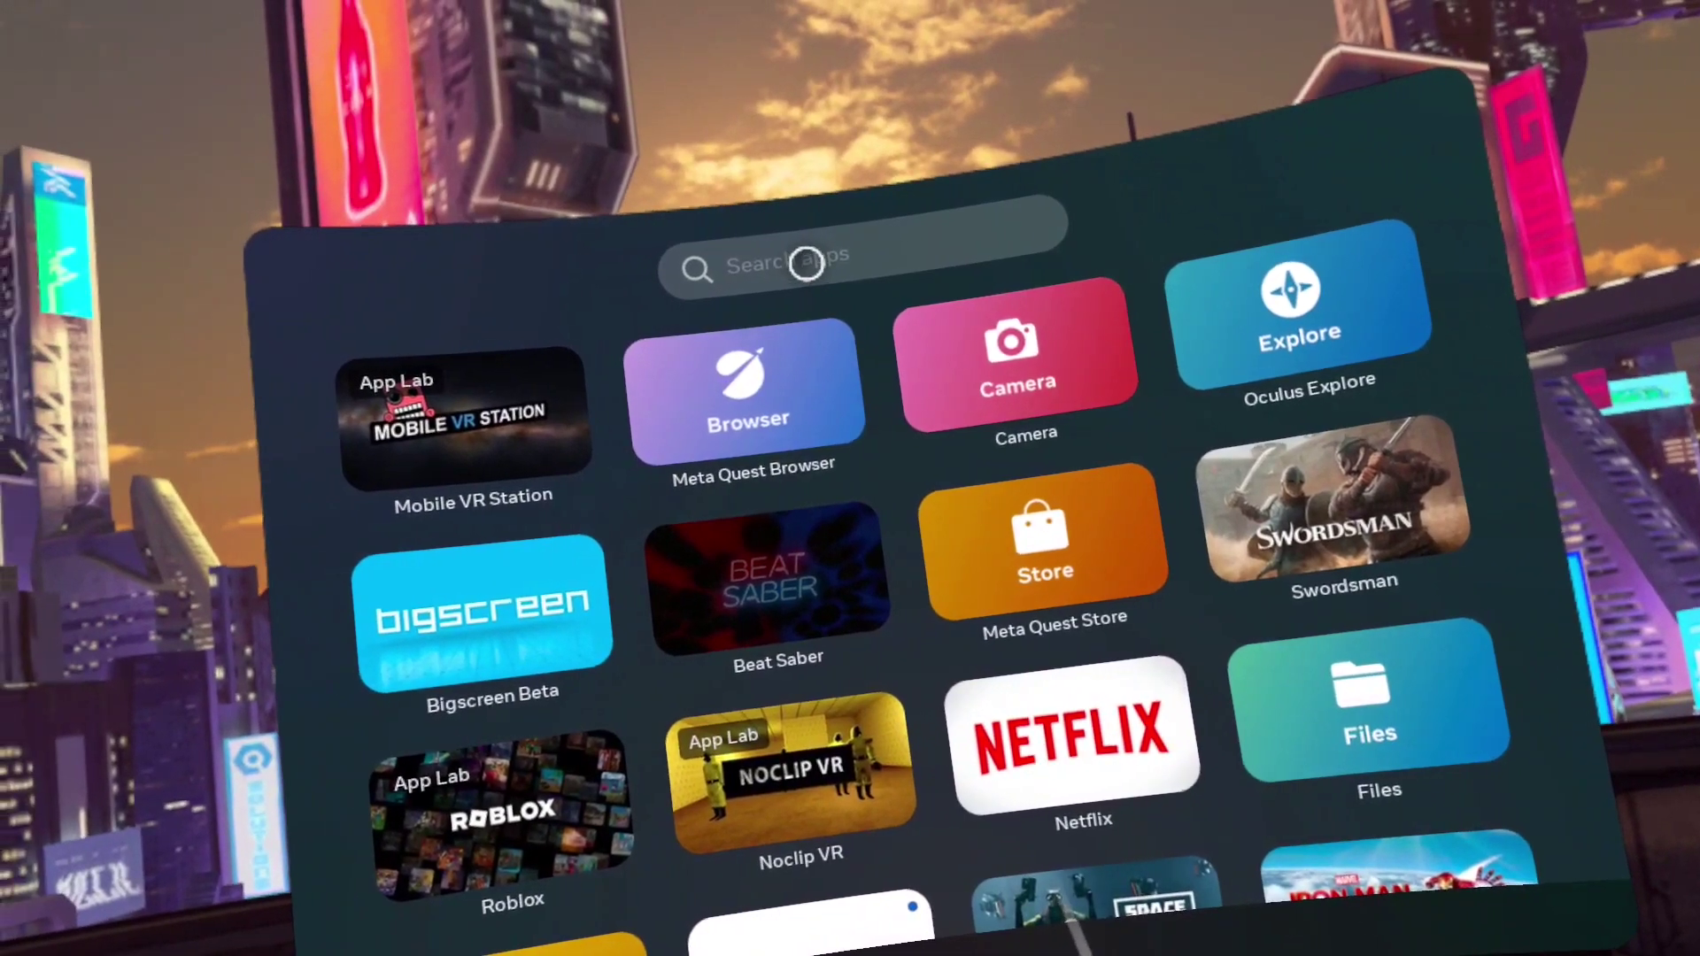
Filter the App Library to Unknown Sources and launch BMBF from that list
click(842, 230)
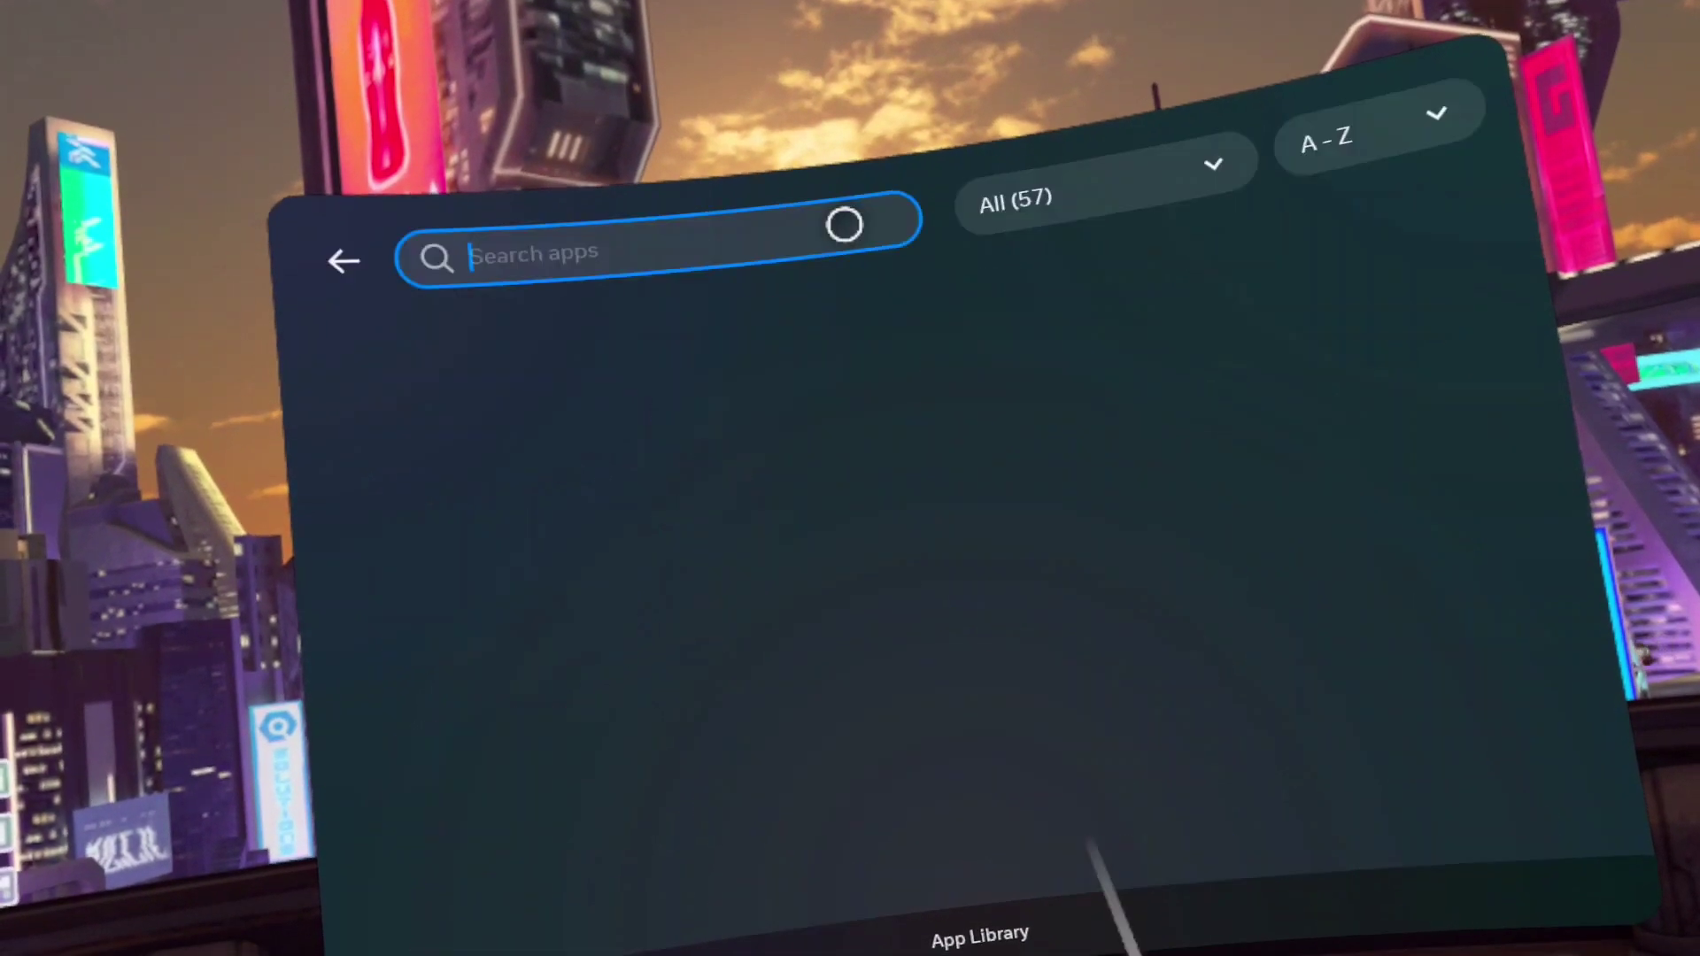
click(1051, 197)
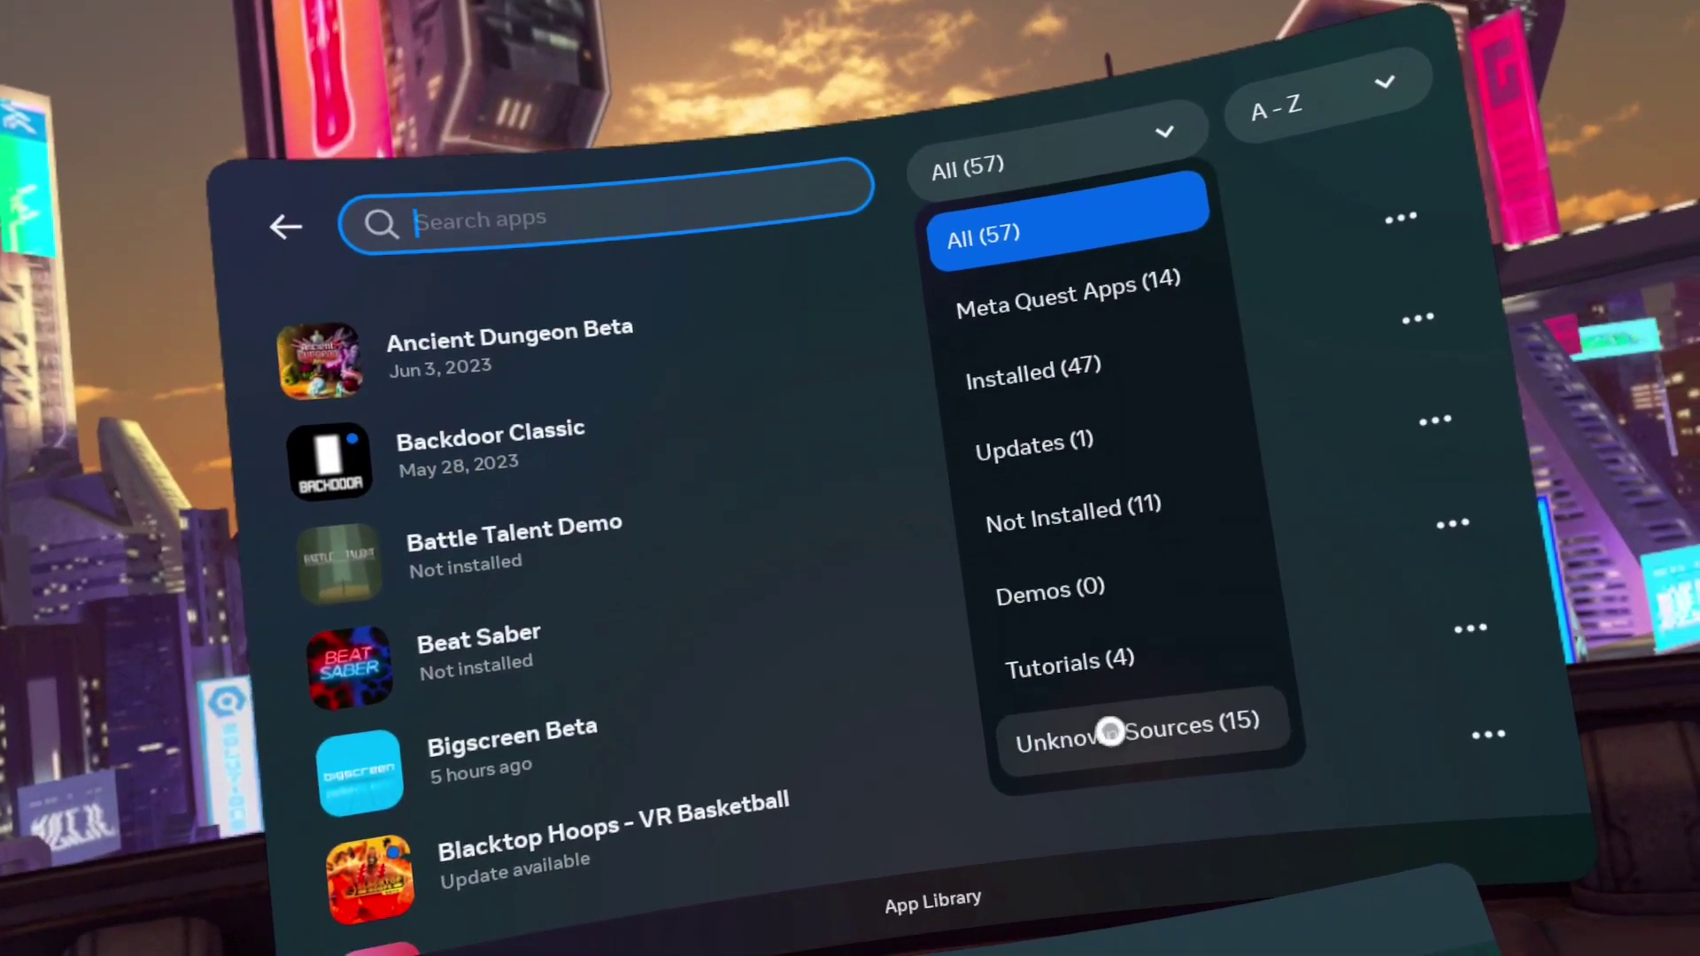
click(1109, 731)
scroll(752, 619, down, 5)
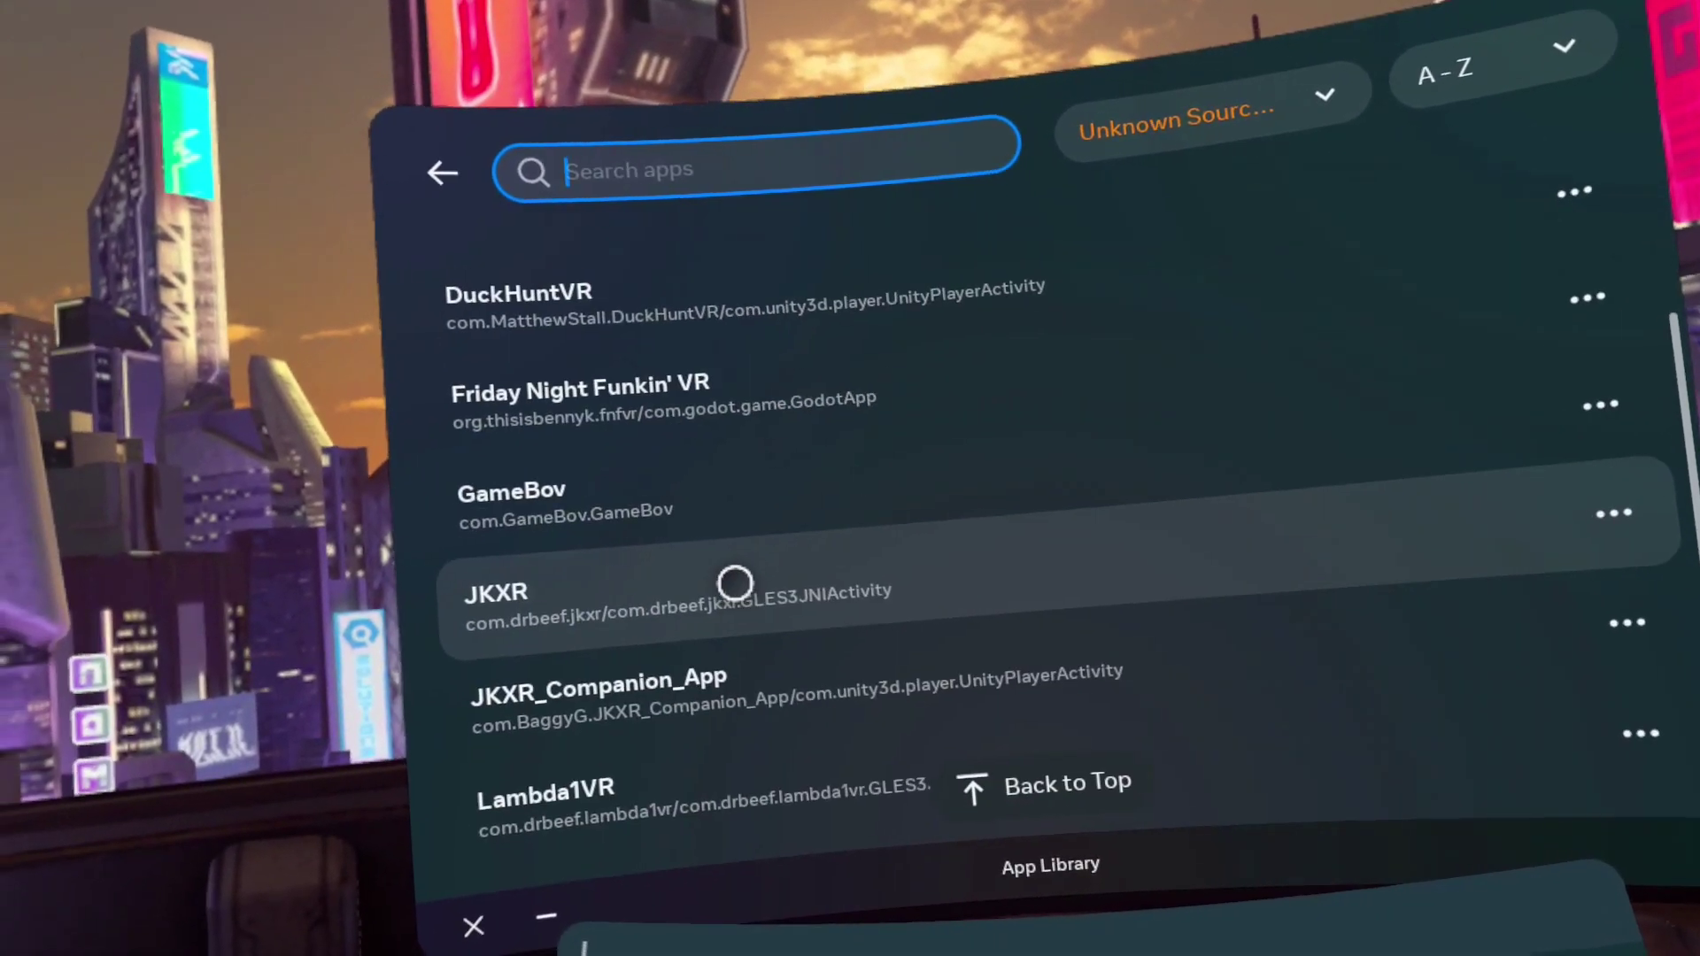
scroll(726, 555, up, 5)
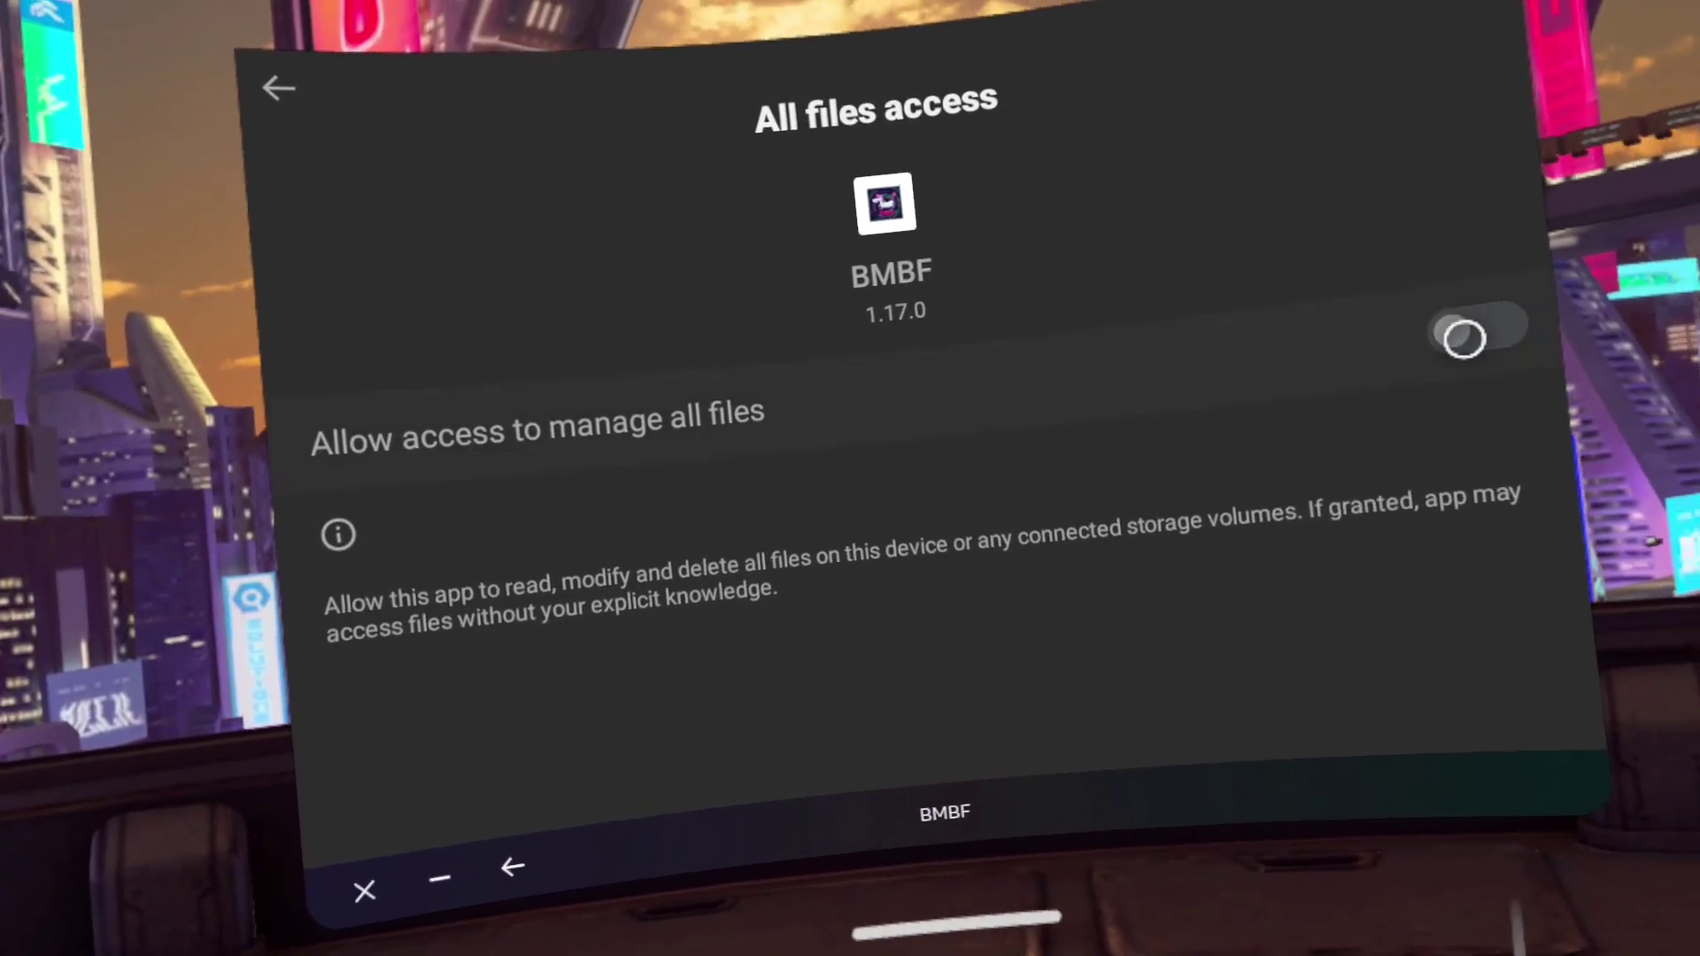
Grant BMBF permission to manage all files and to use the Android/data folder
click(1408, 336)
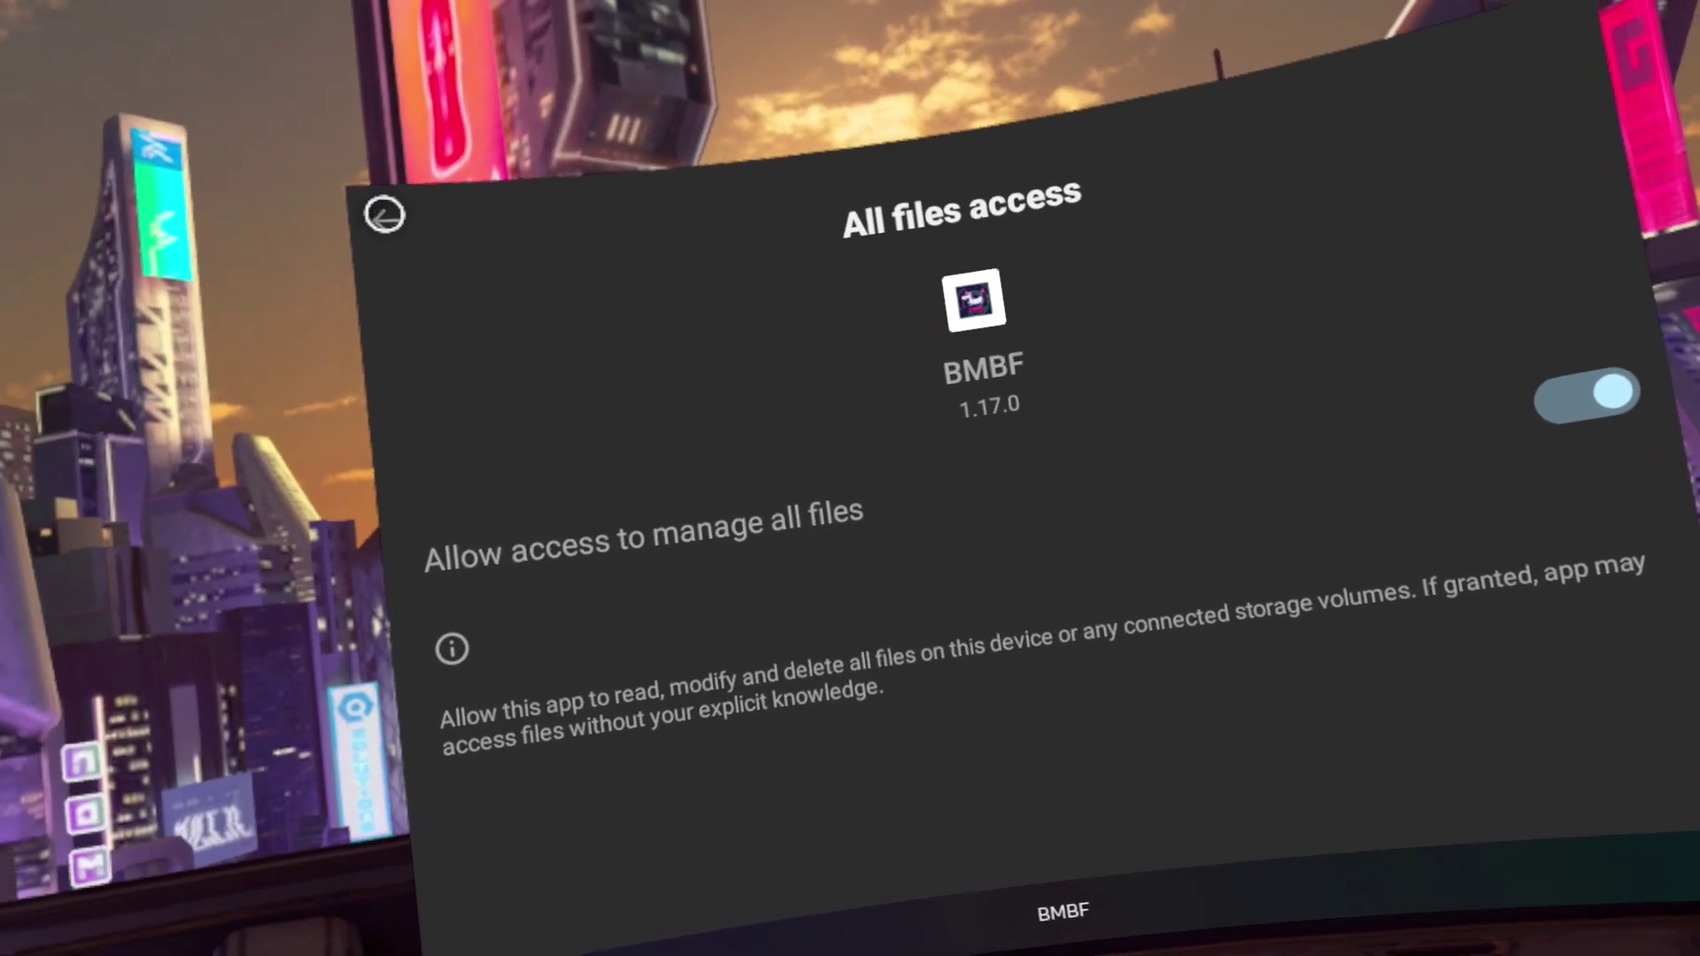
click(384, 215)
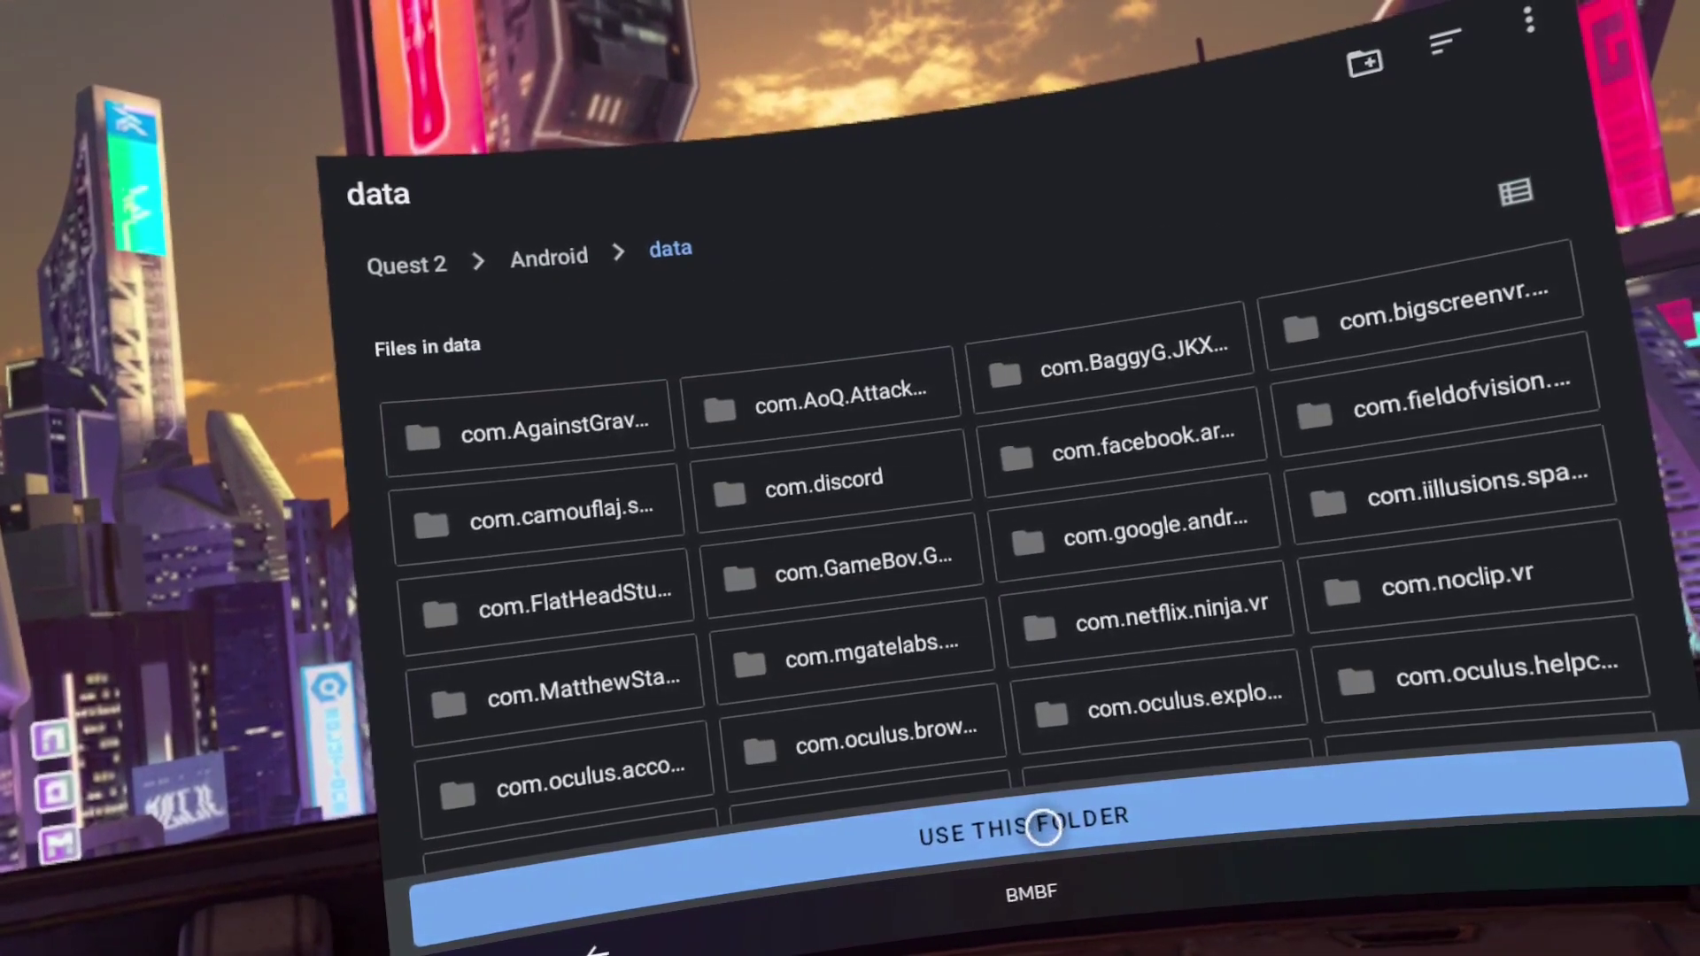
click(1054, 825)
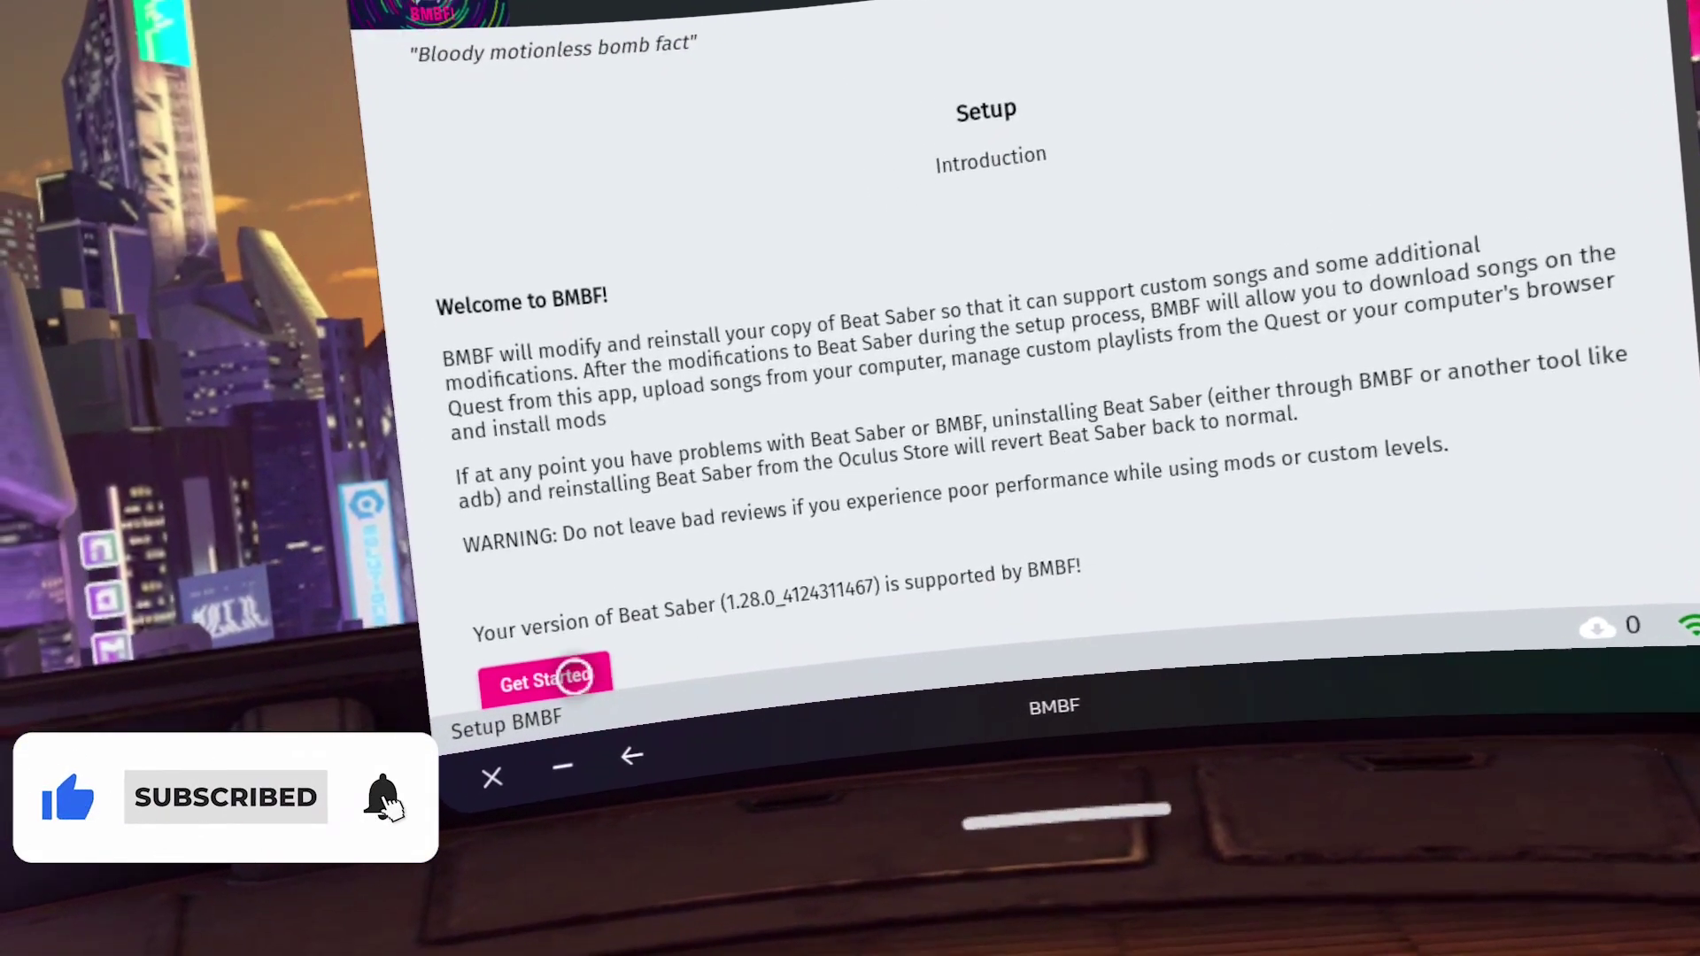
Start BMBF setup and uninstall the stock Beat Saber once it has been backed up
click(536, 690)
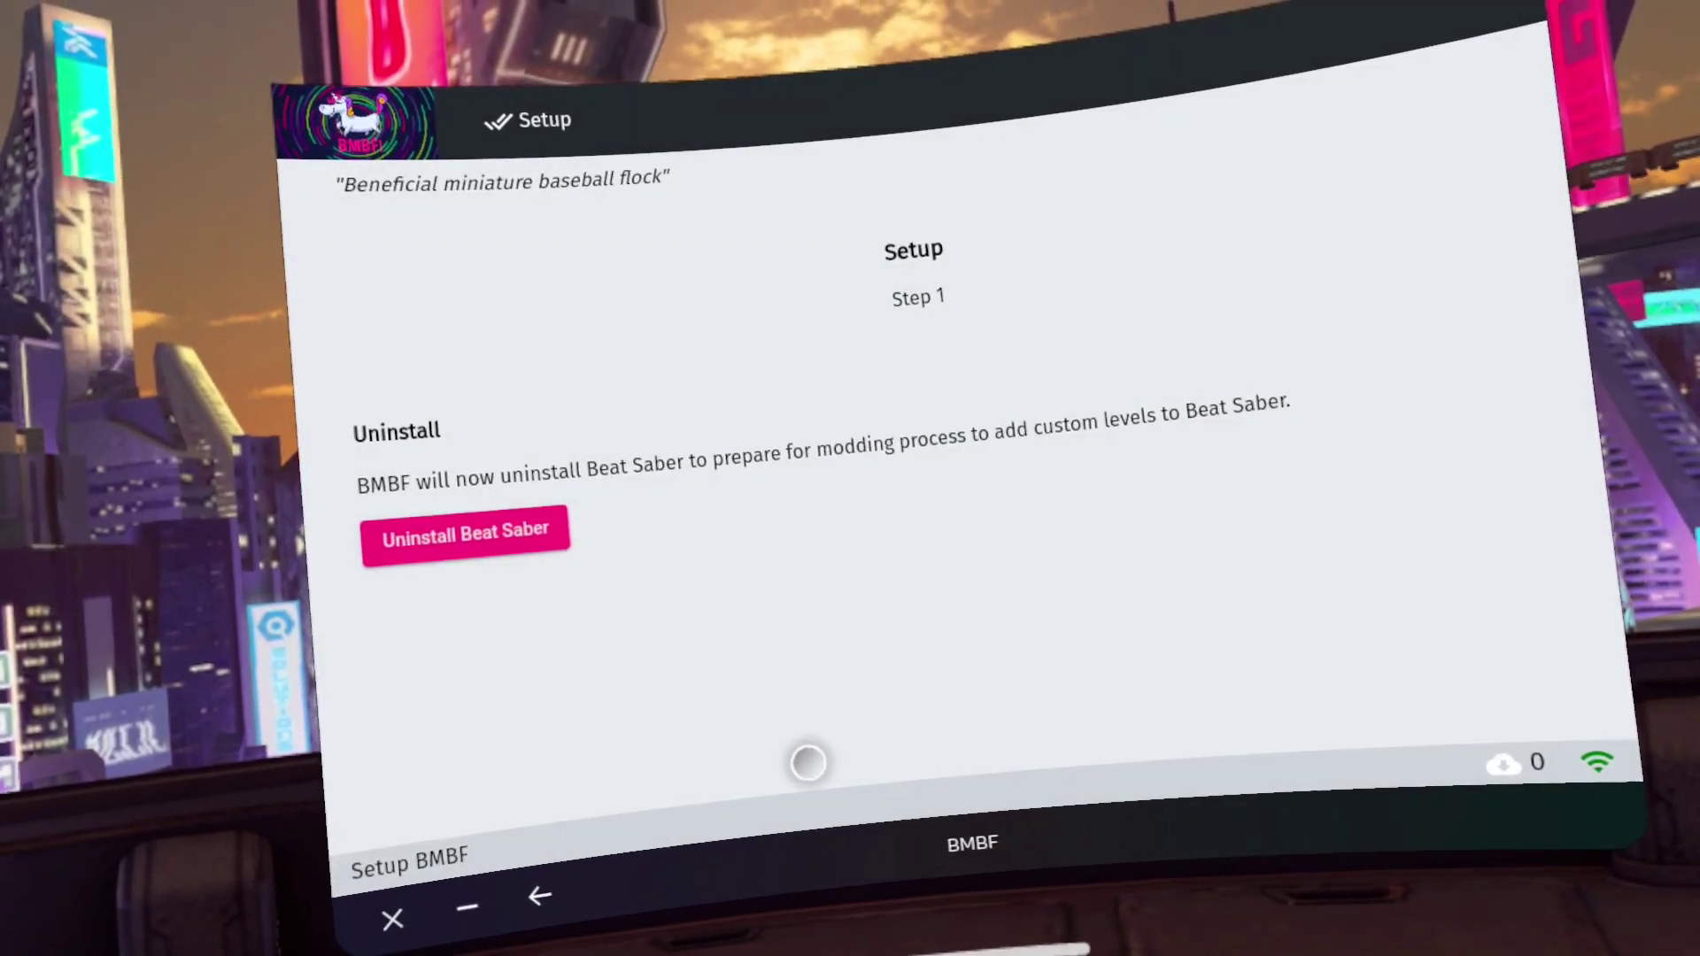
click(542, 535)
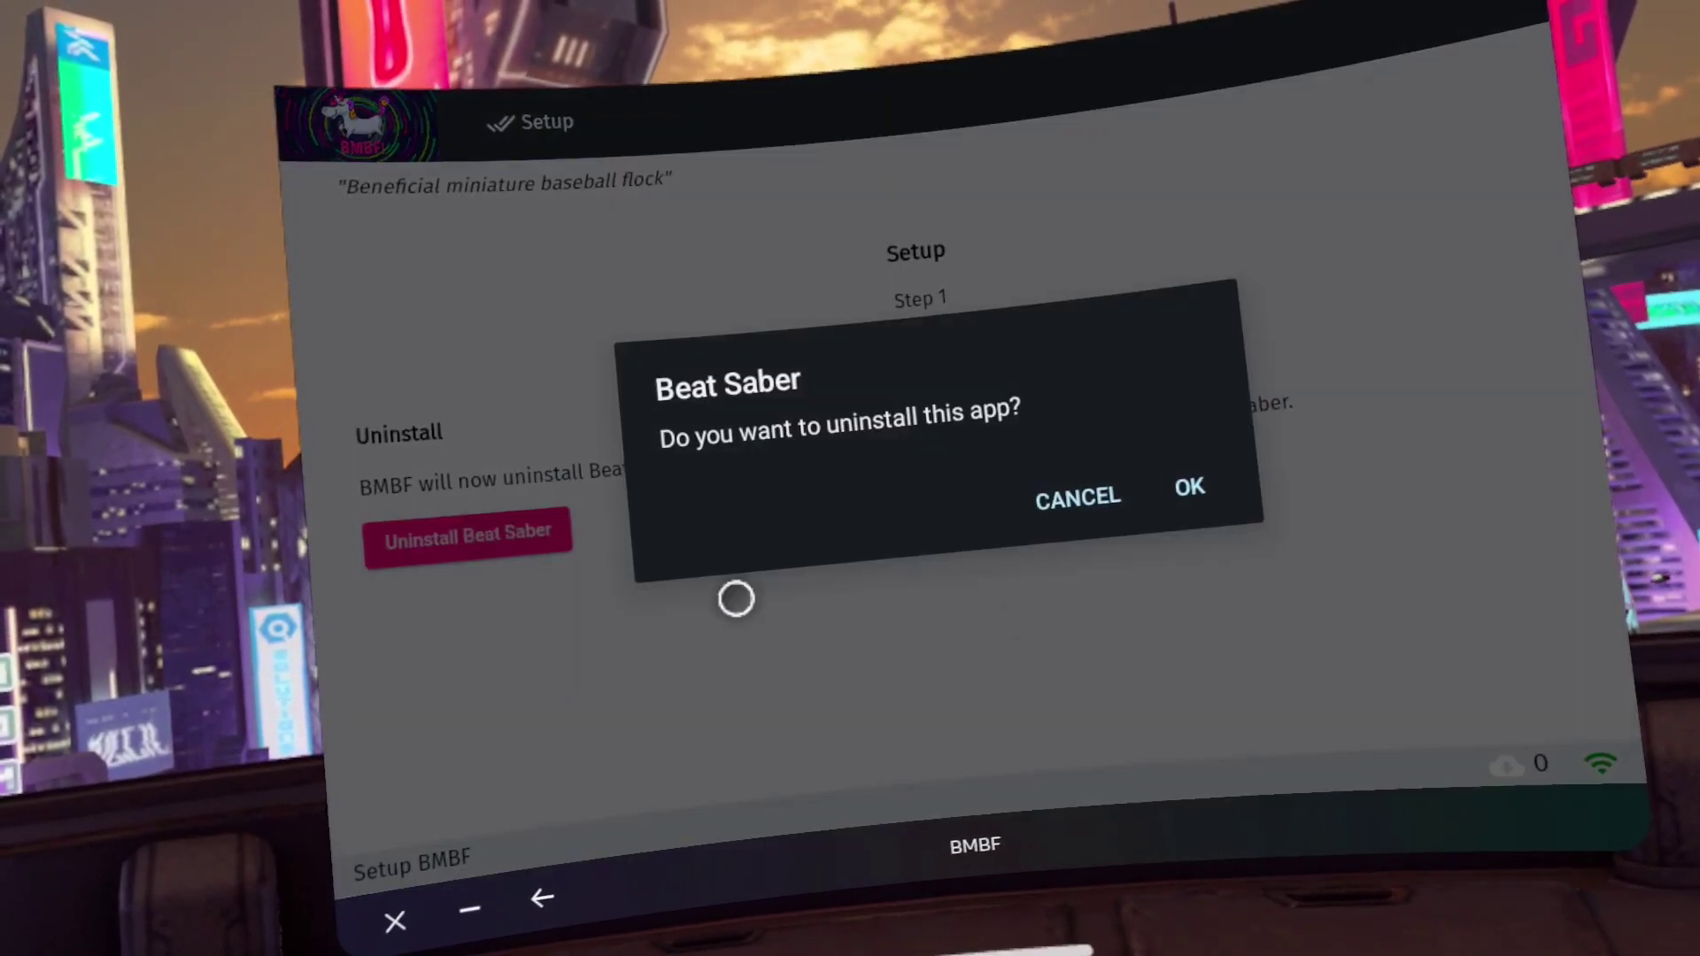
click(1190, 486)
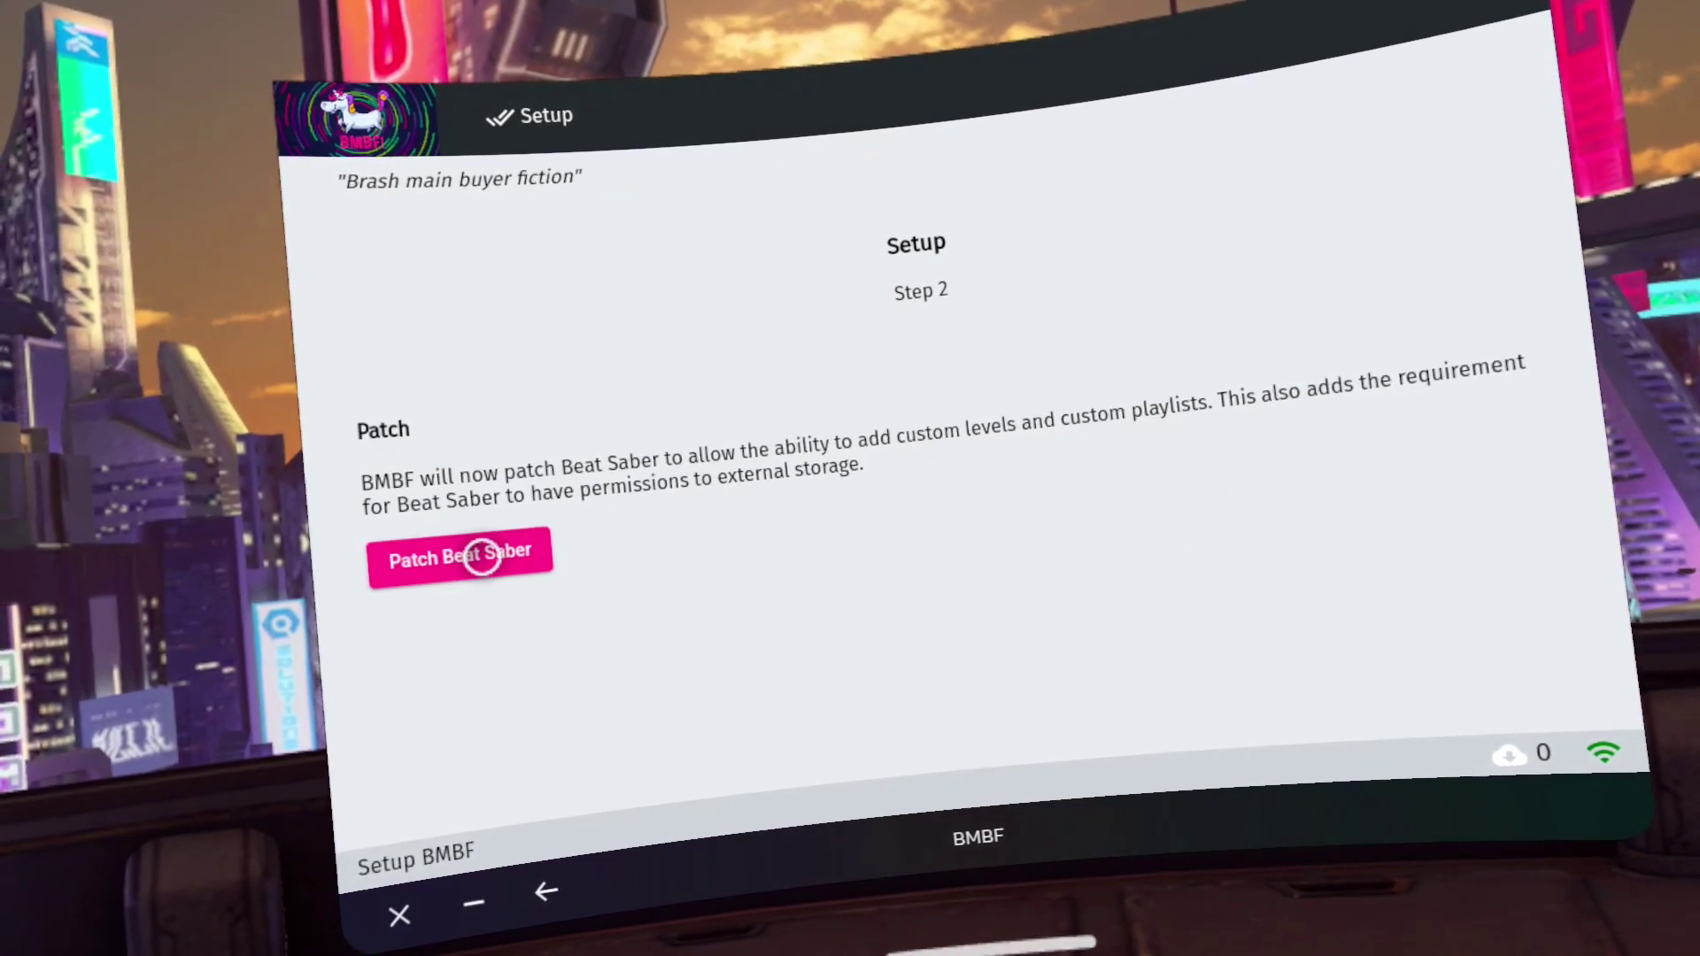
Patch Beat Saber for custom levels and begin installing the modded version at Step 3
click(493, 547)
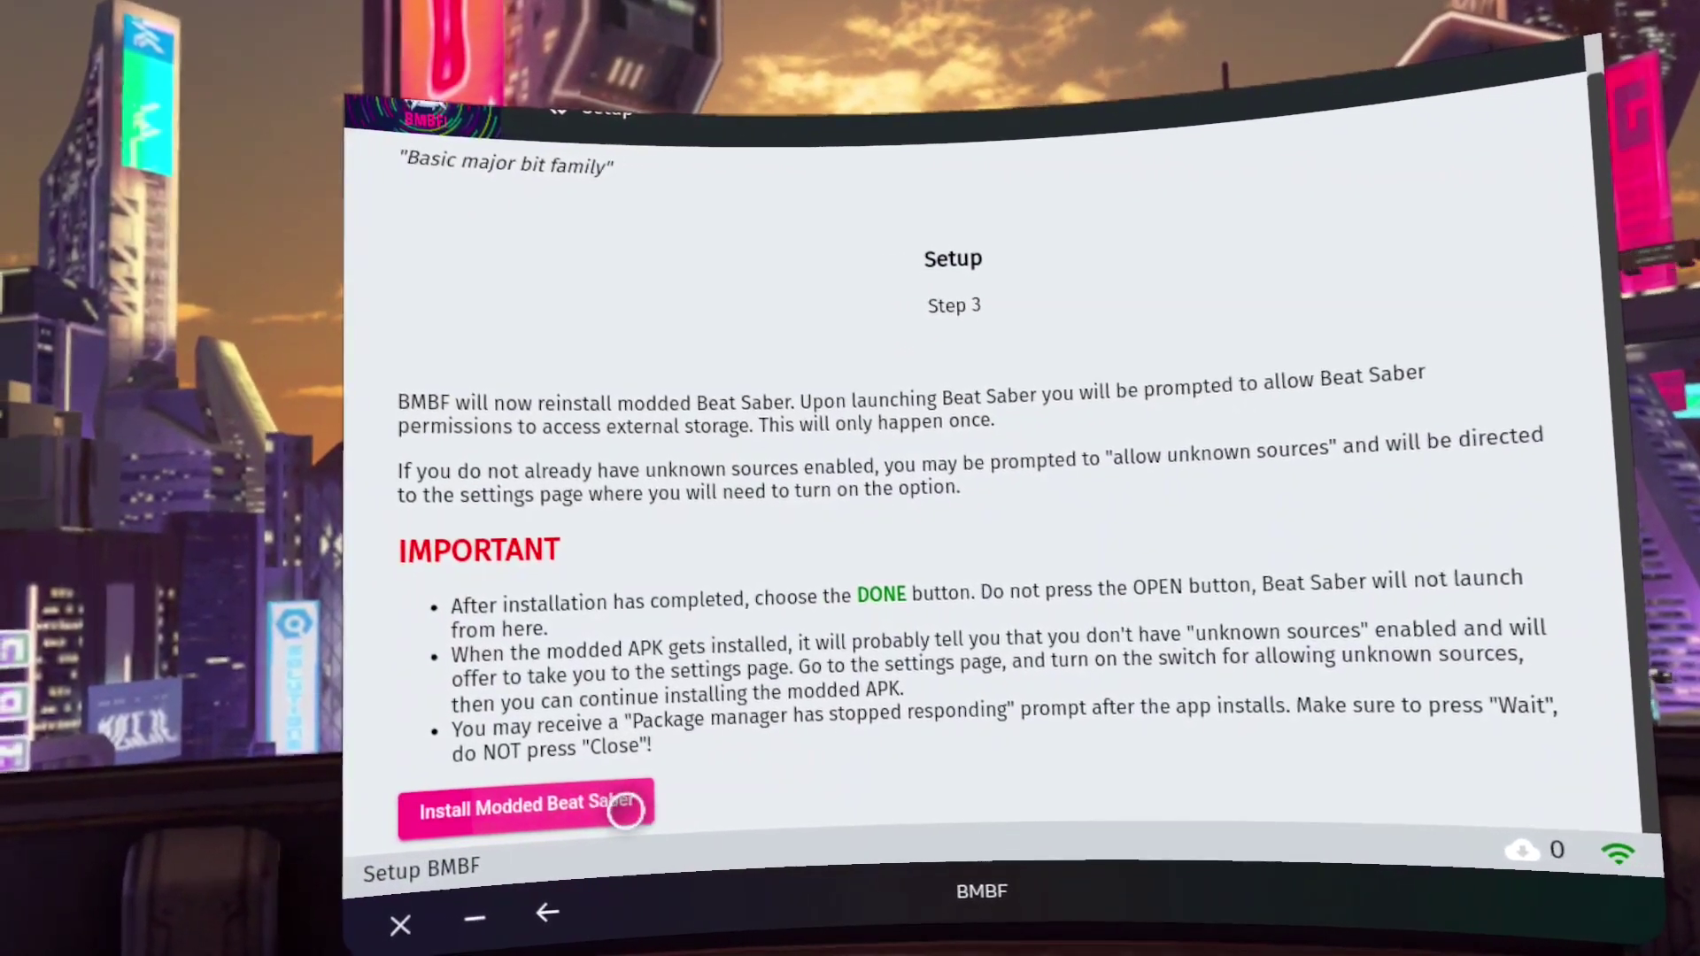
click(606, 819)
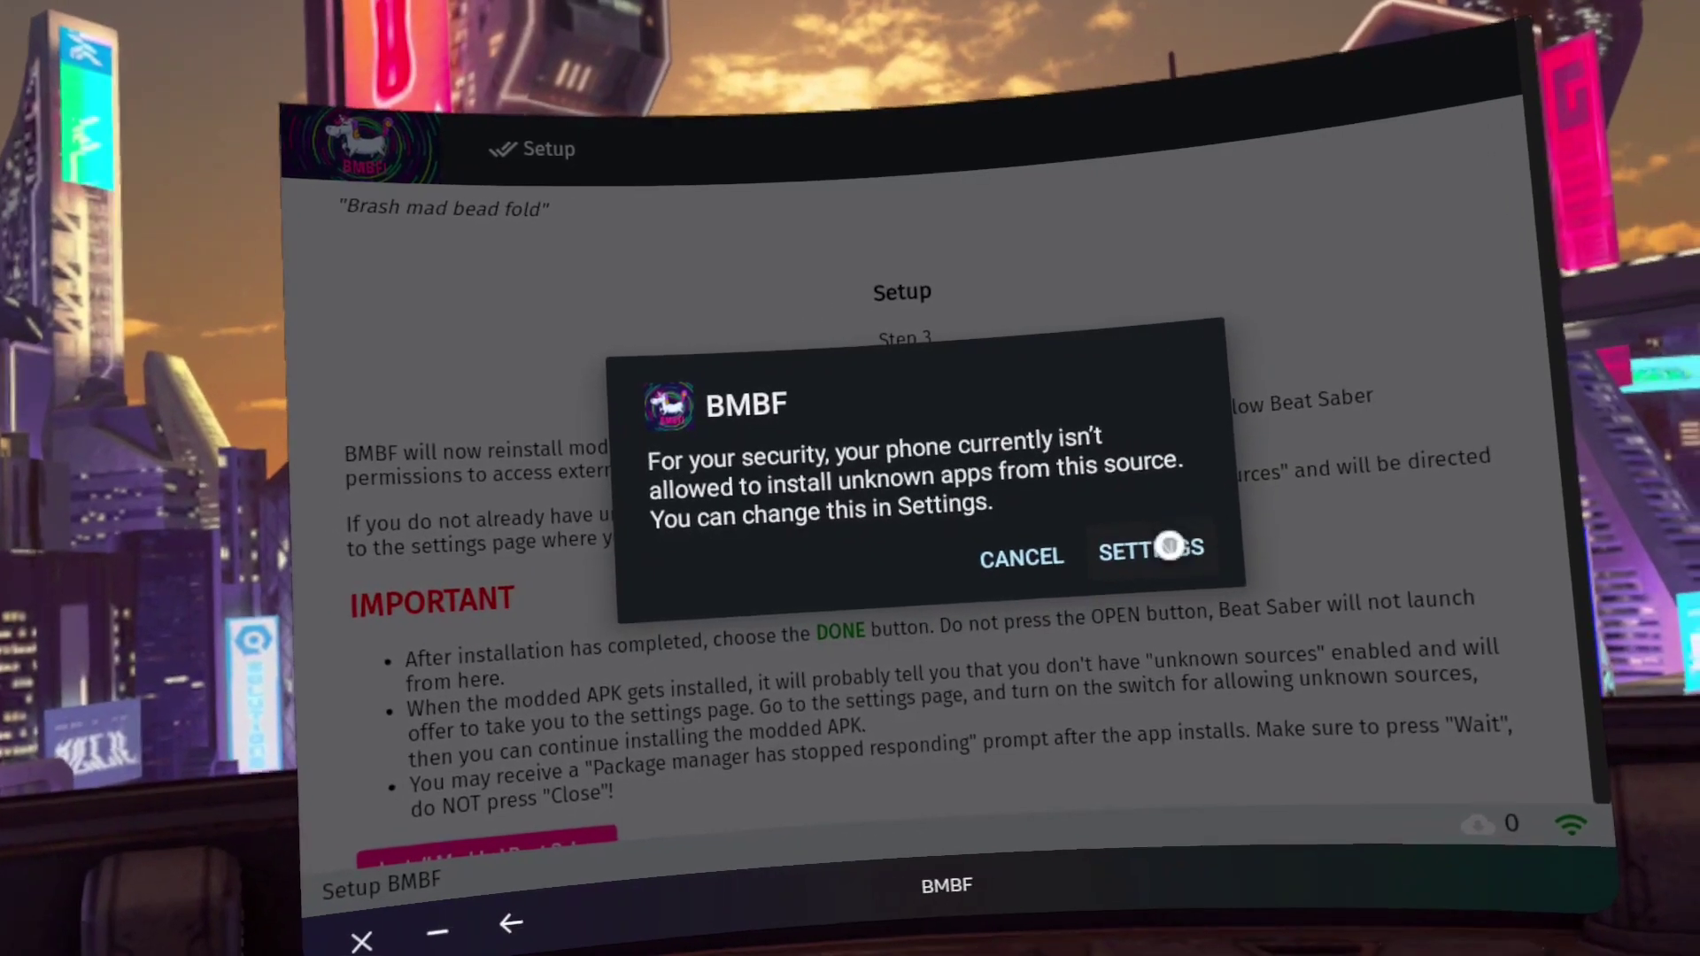
Turn on Allow from this source for BMBF, then install the modded Beat Saber 1.28.0
click(1168, 546)
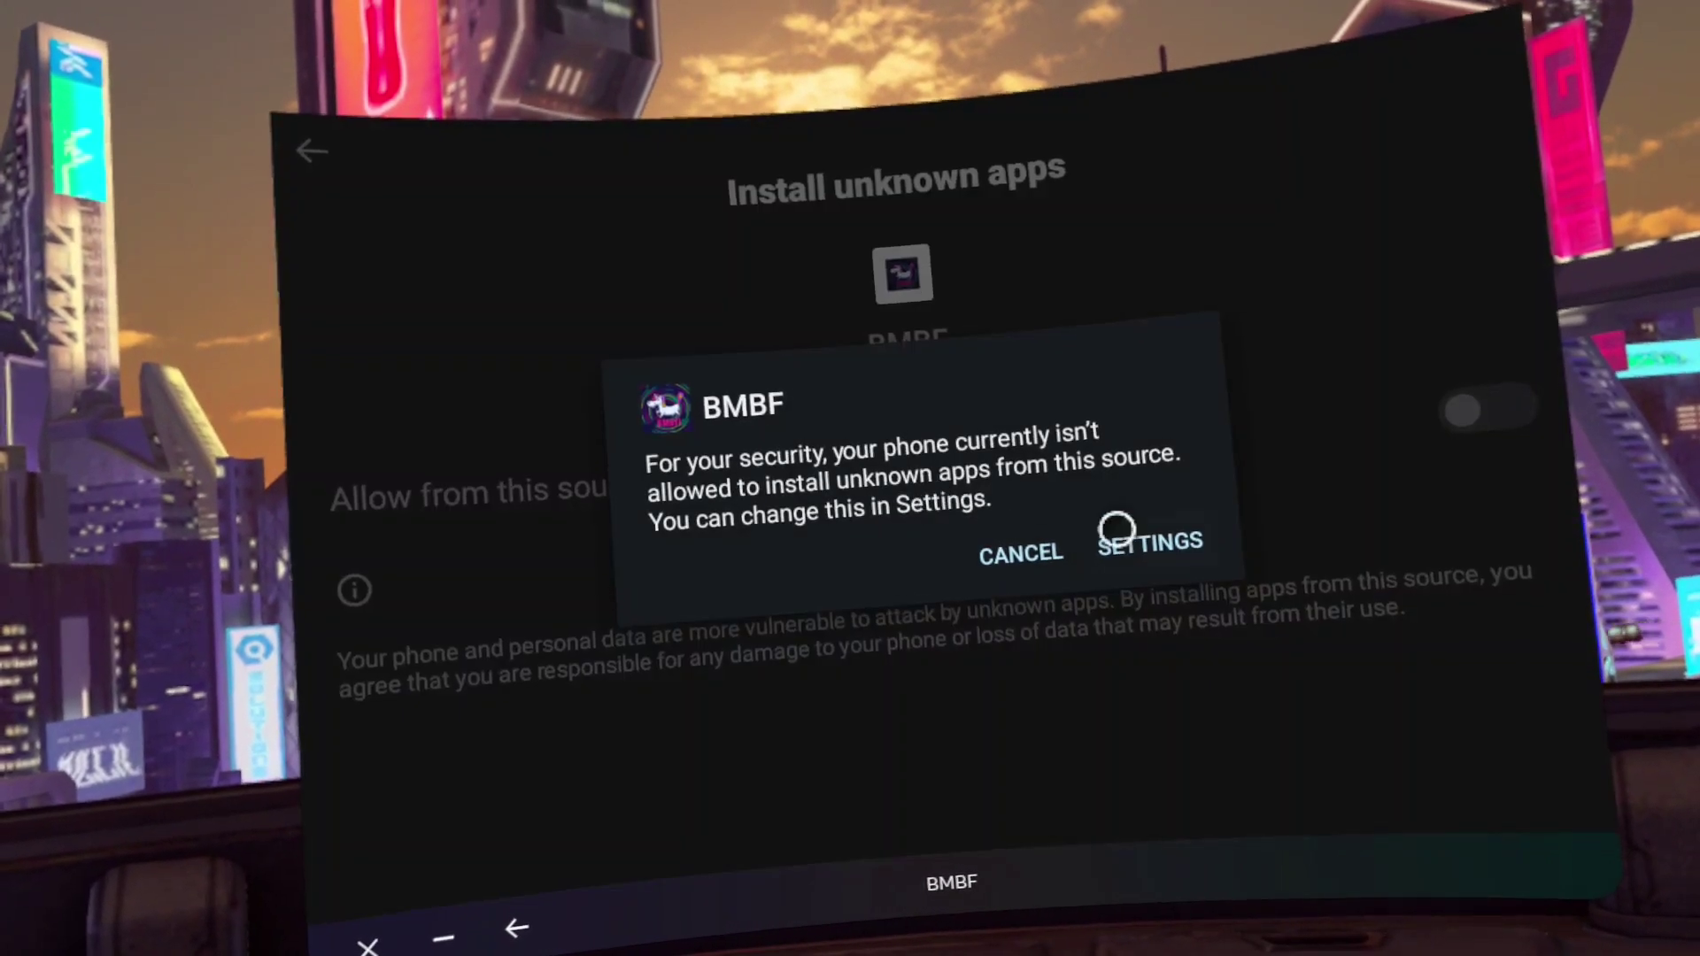
click(1136, 542)
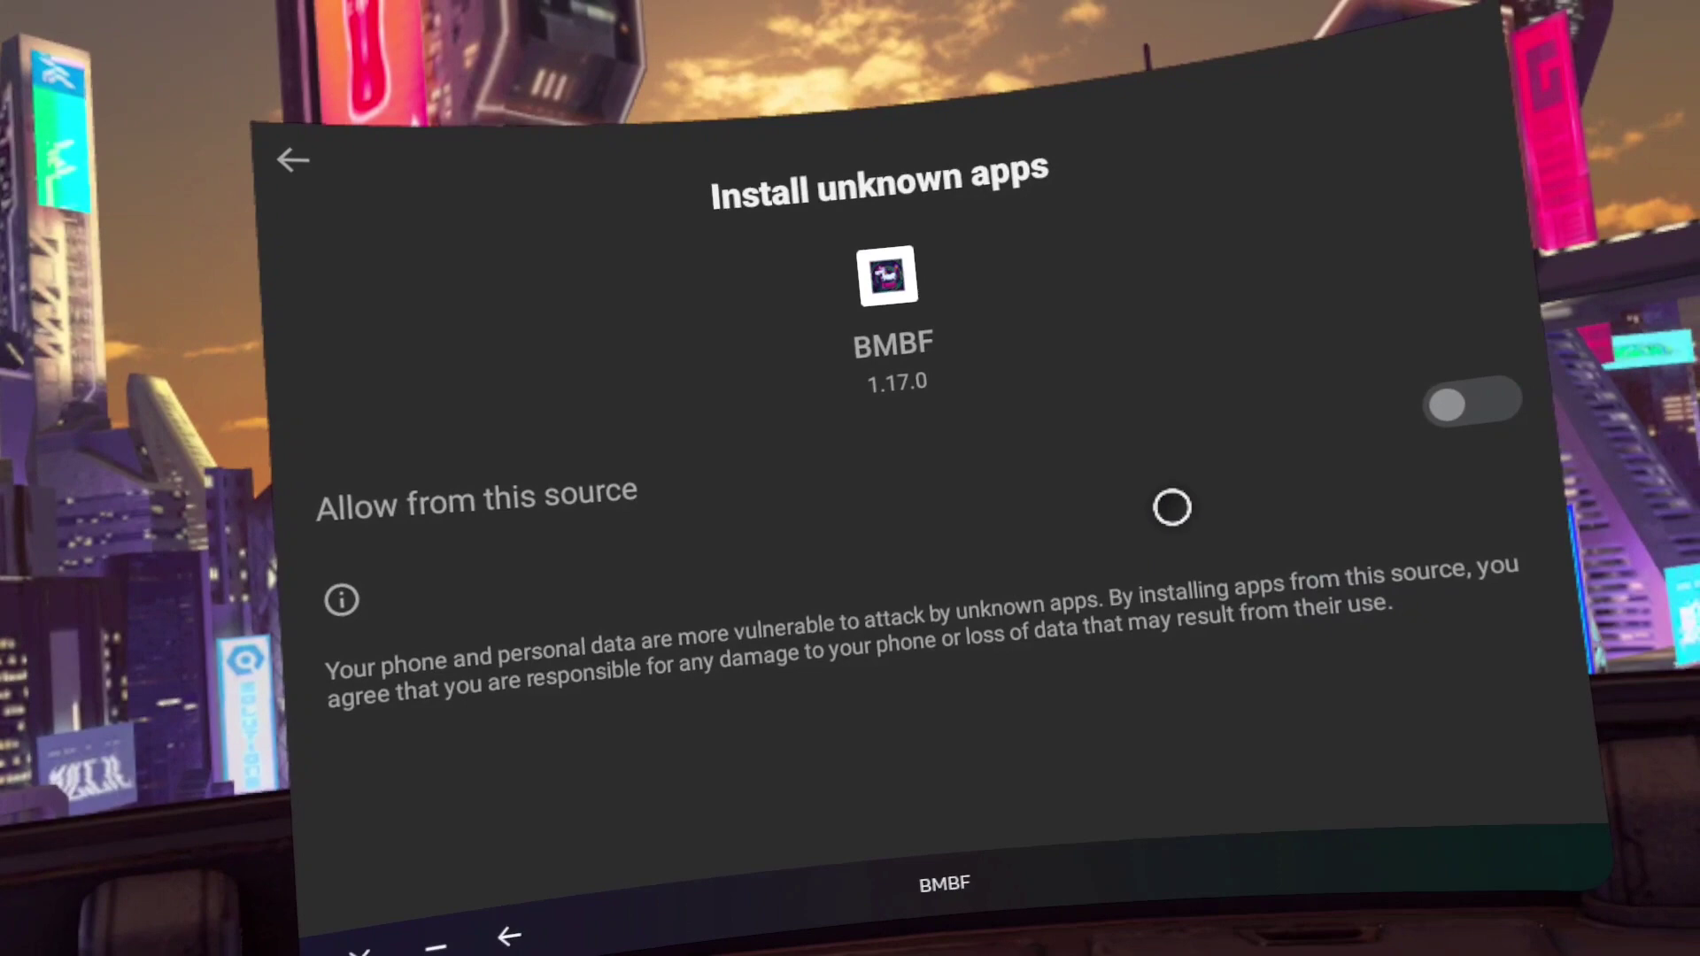
click(1450, 401)
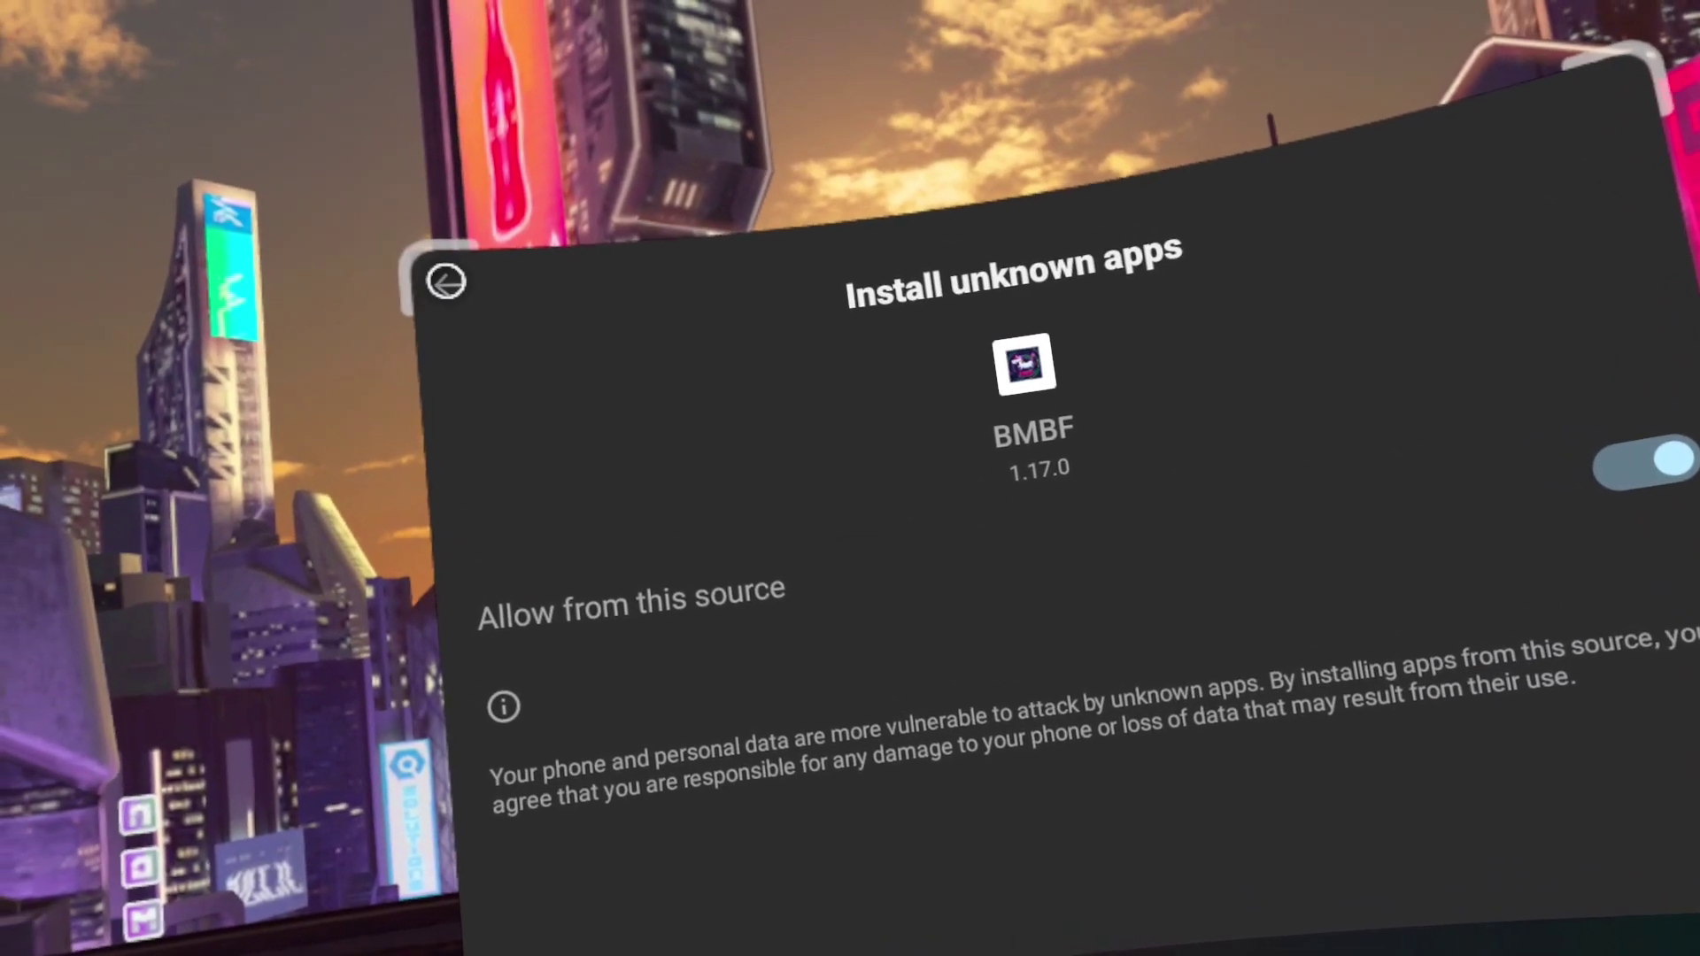
click(408, 263)
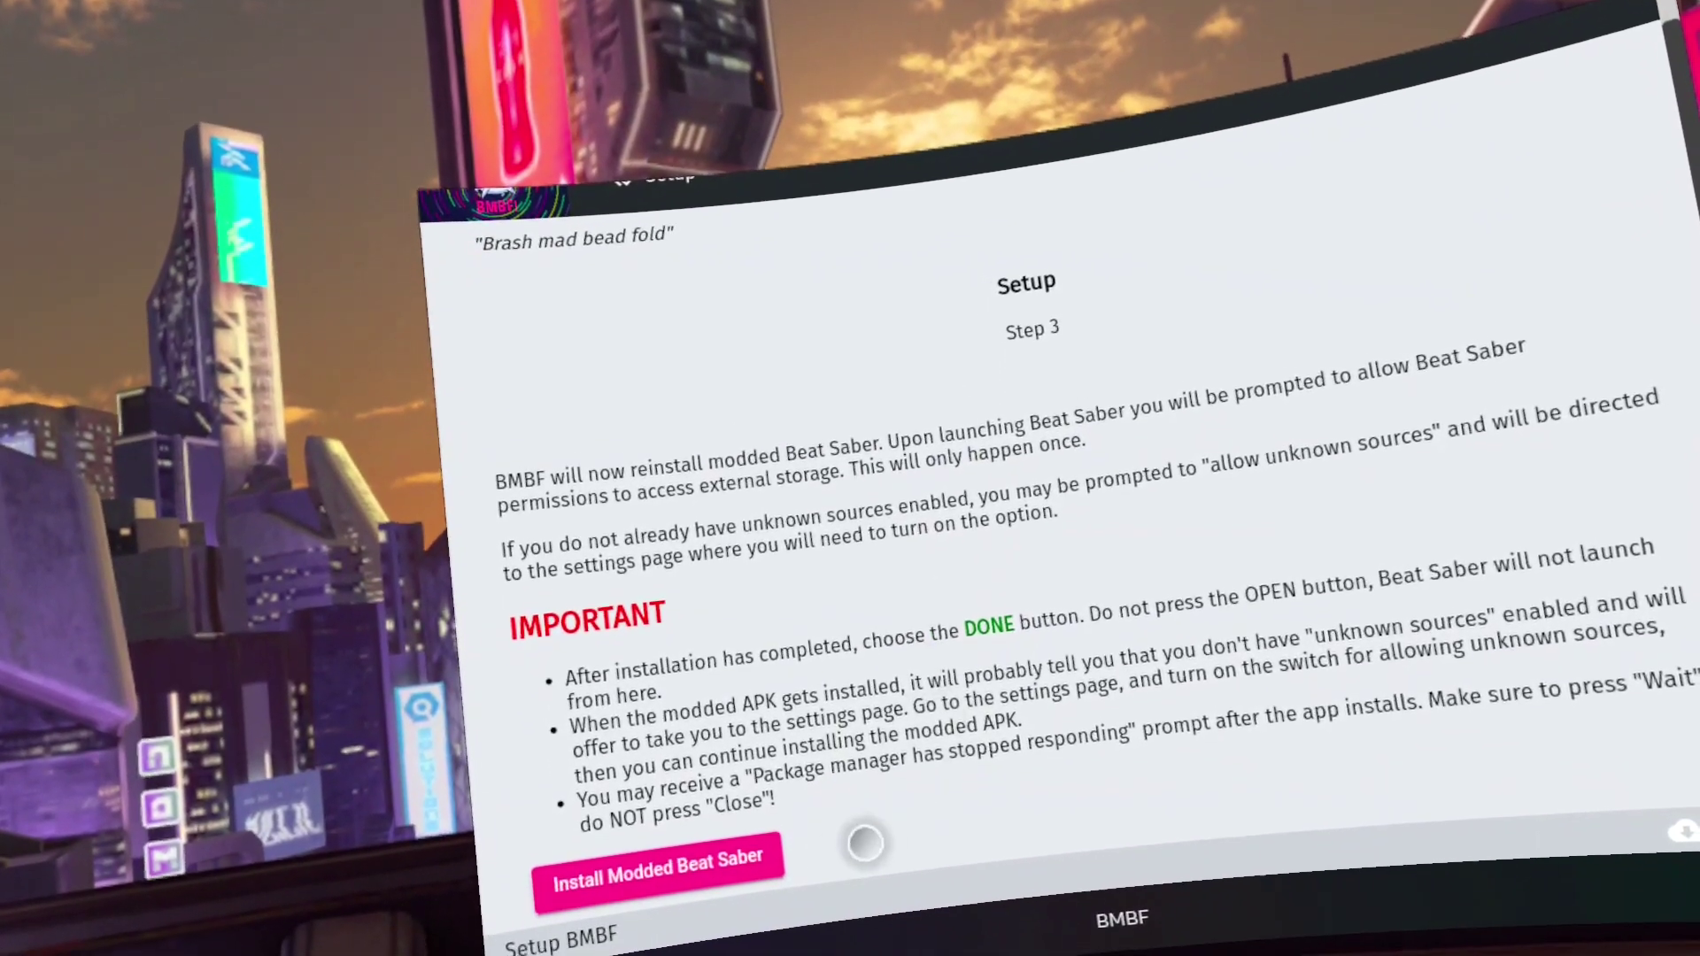
click(744, 872)
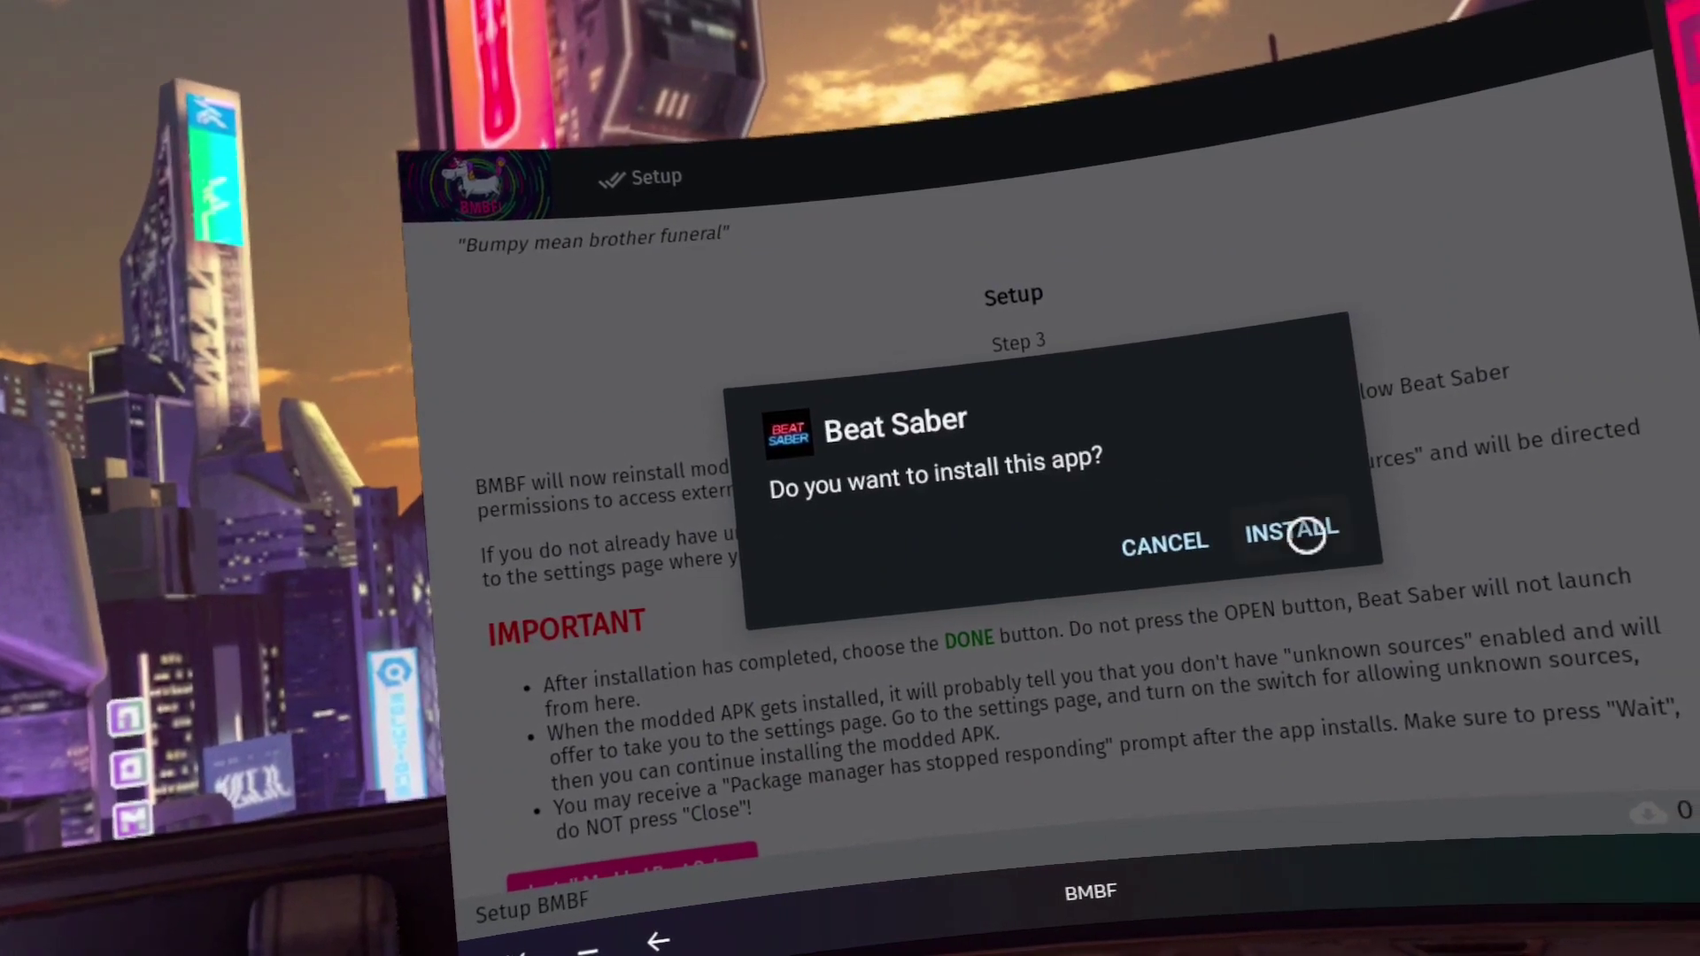
click(1307, 534)
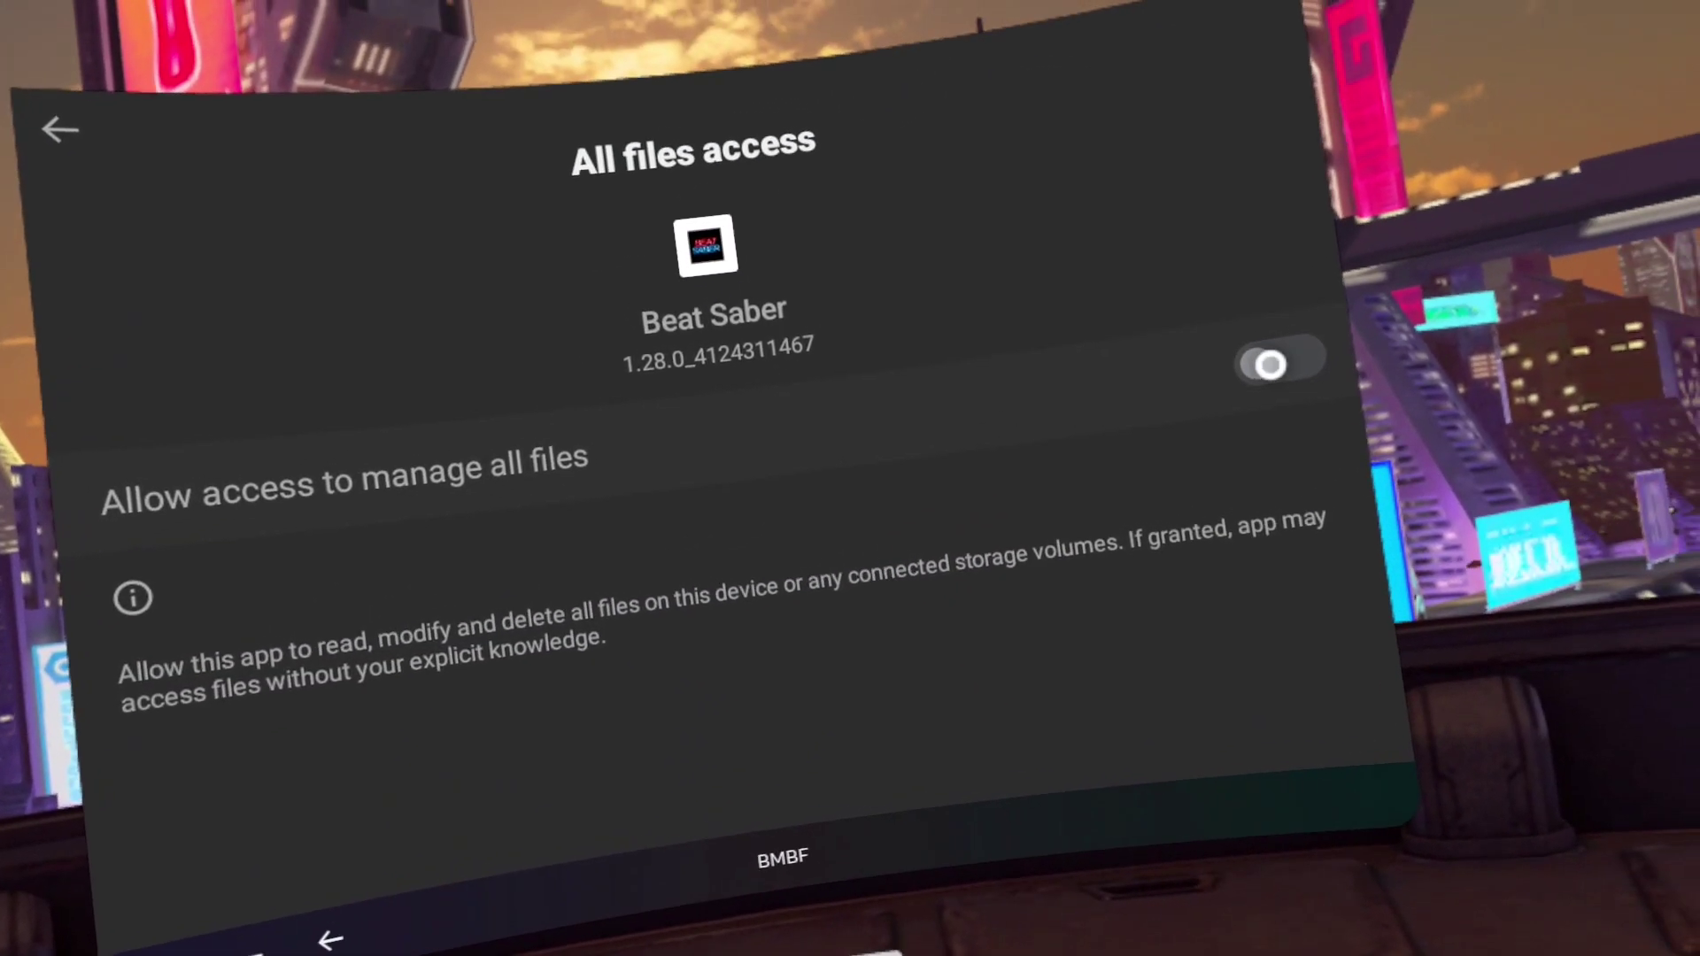
Grant Beat Saber all-files access and return to BMBF's installed Mods list
click(1268, 364)
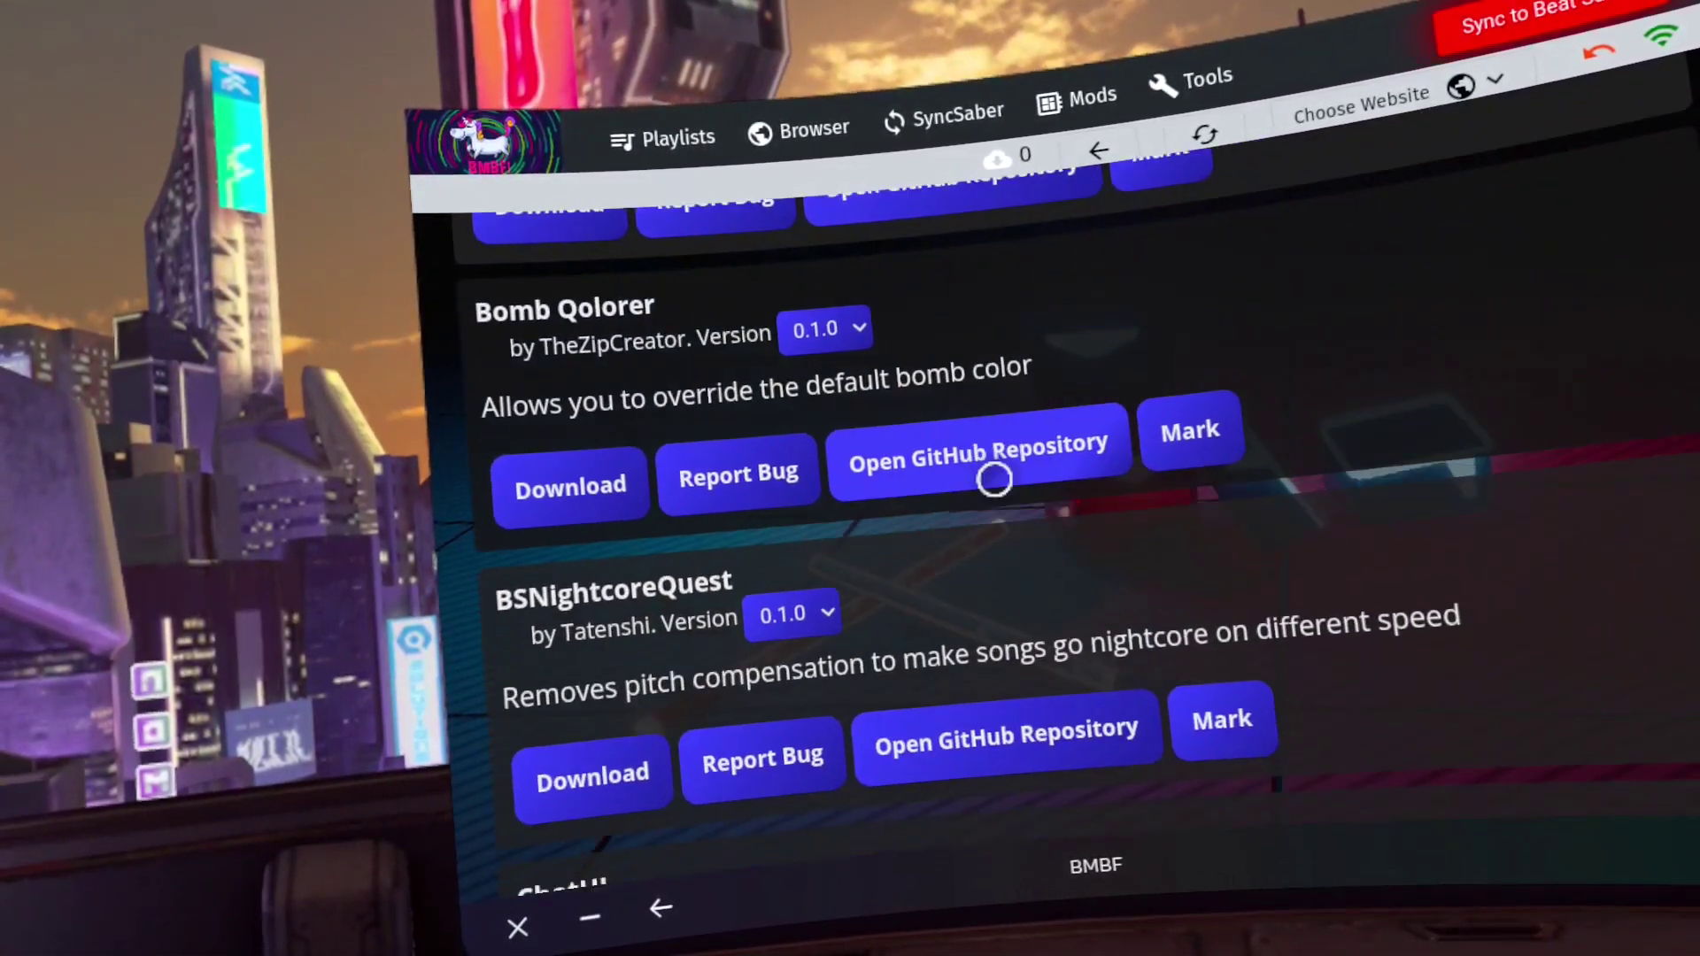
scroll(988, 476, up, 6)
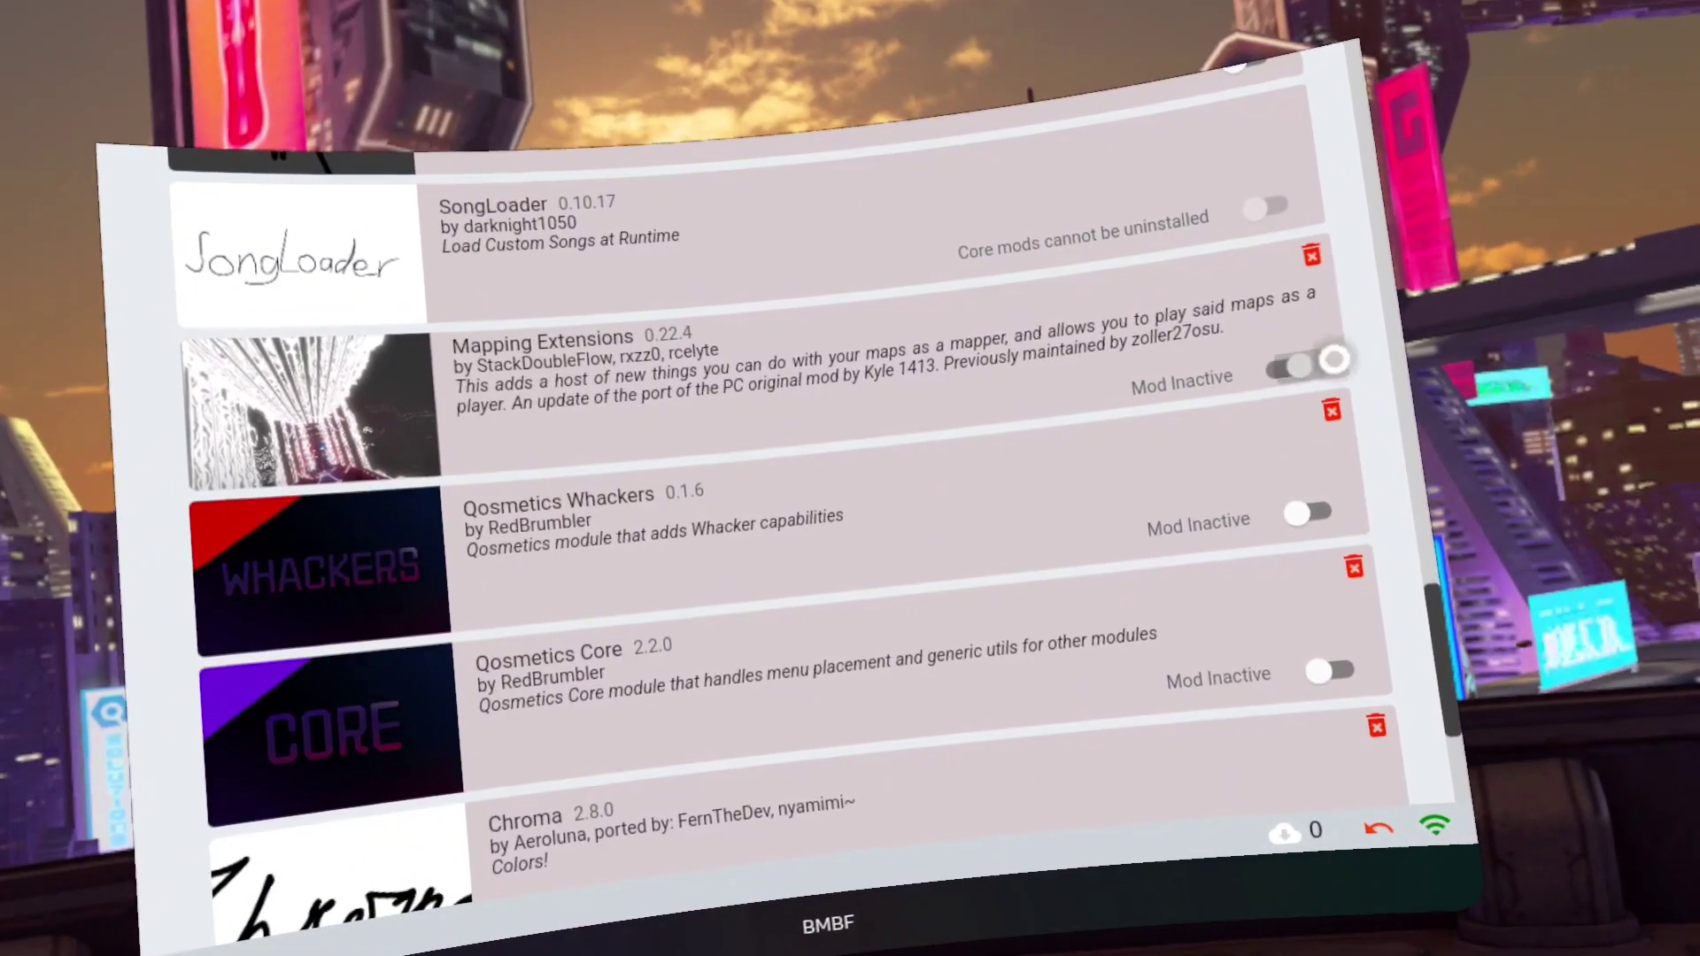
Switch on the Mapping Extensions, Qosmetics Whackers and Chroma mods and run Sync to Beat Saber
click(1333, 359)
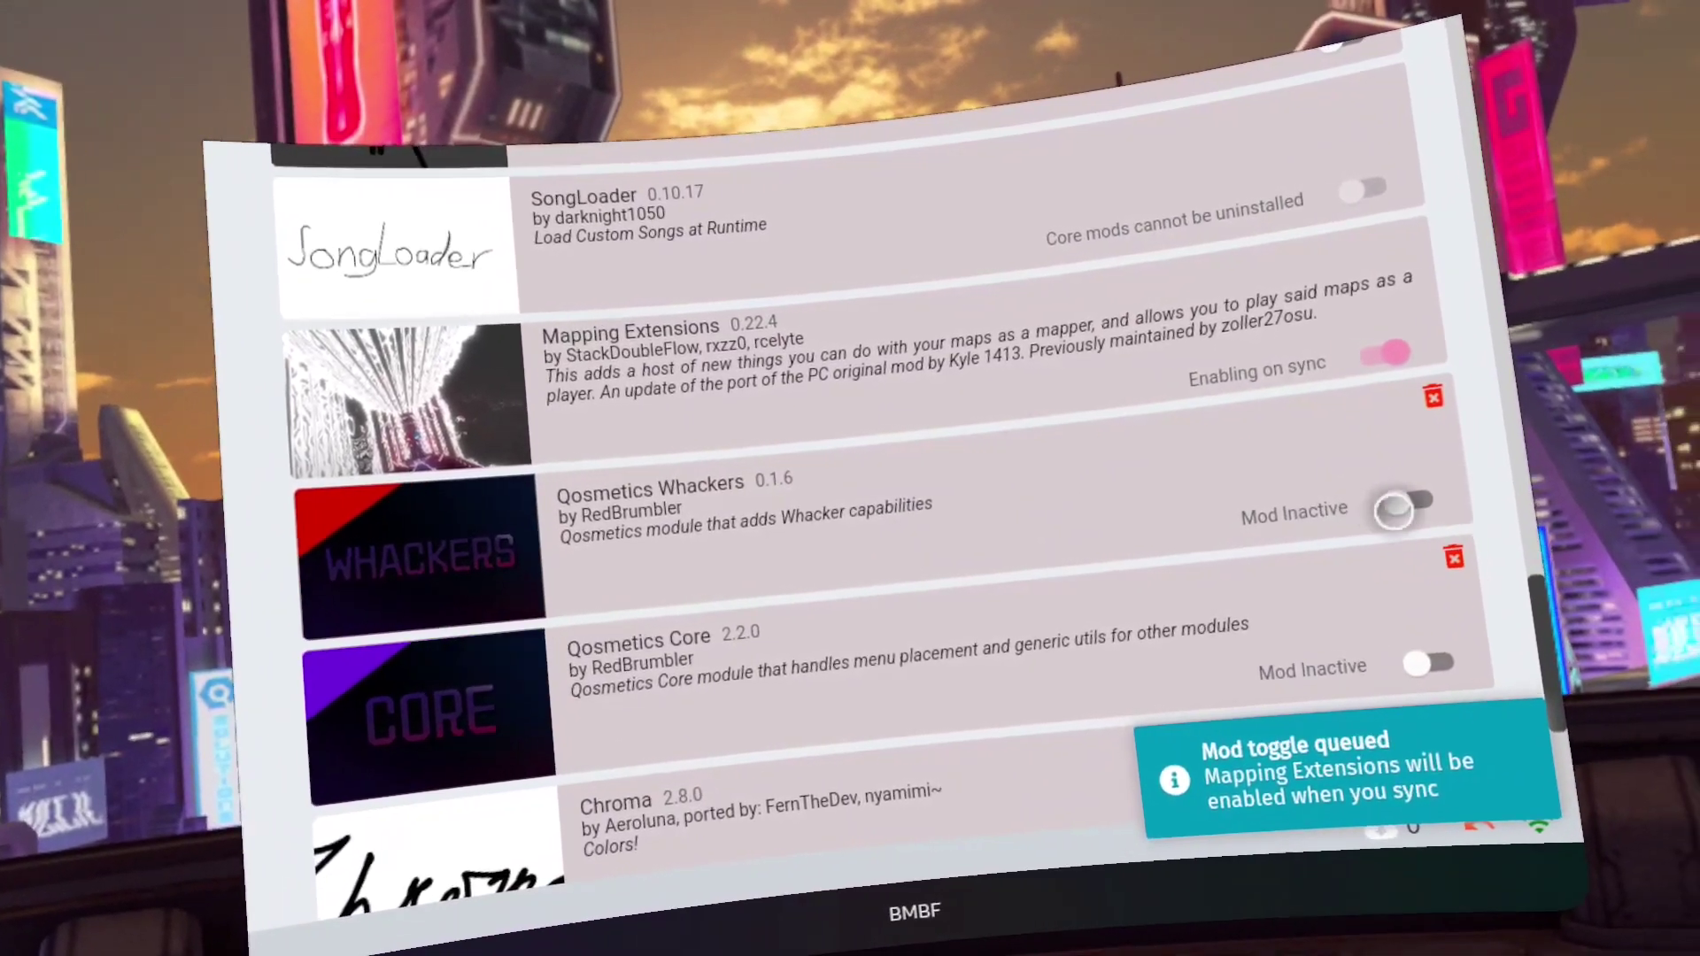
click(1366, 487)
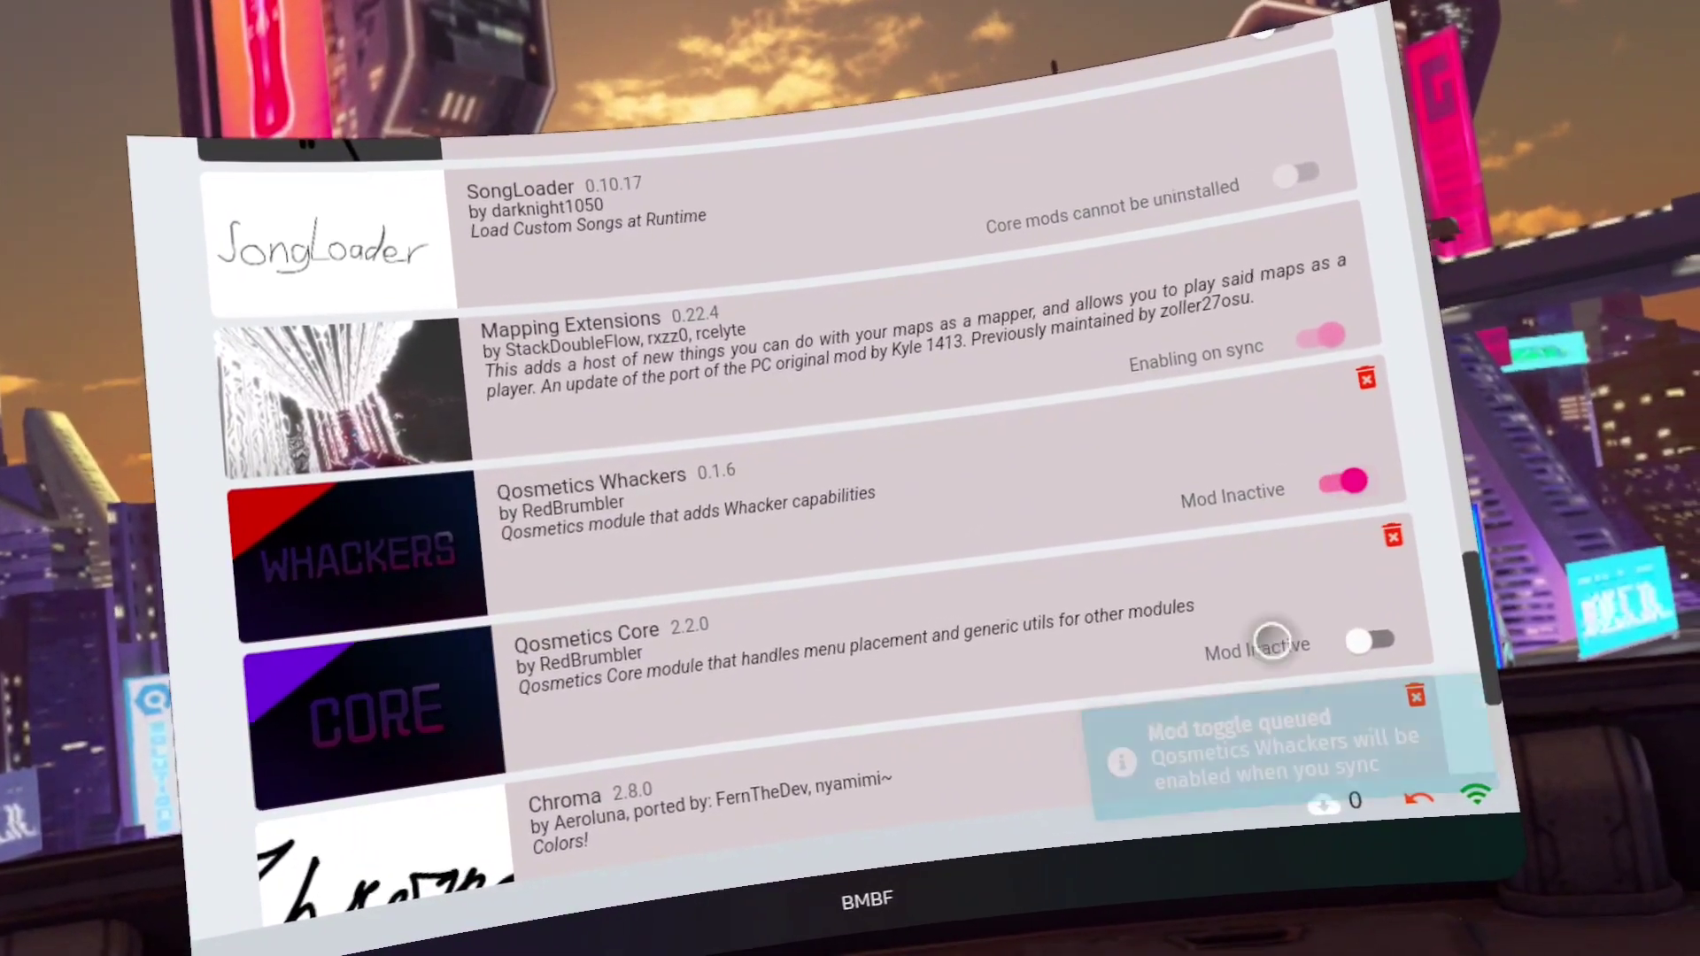
scroll(785, 720, down, 5)
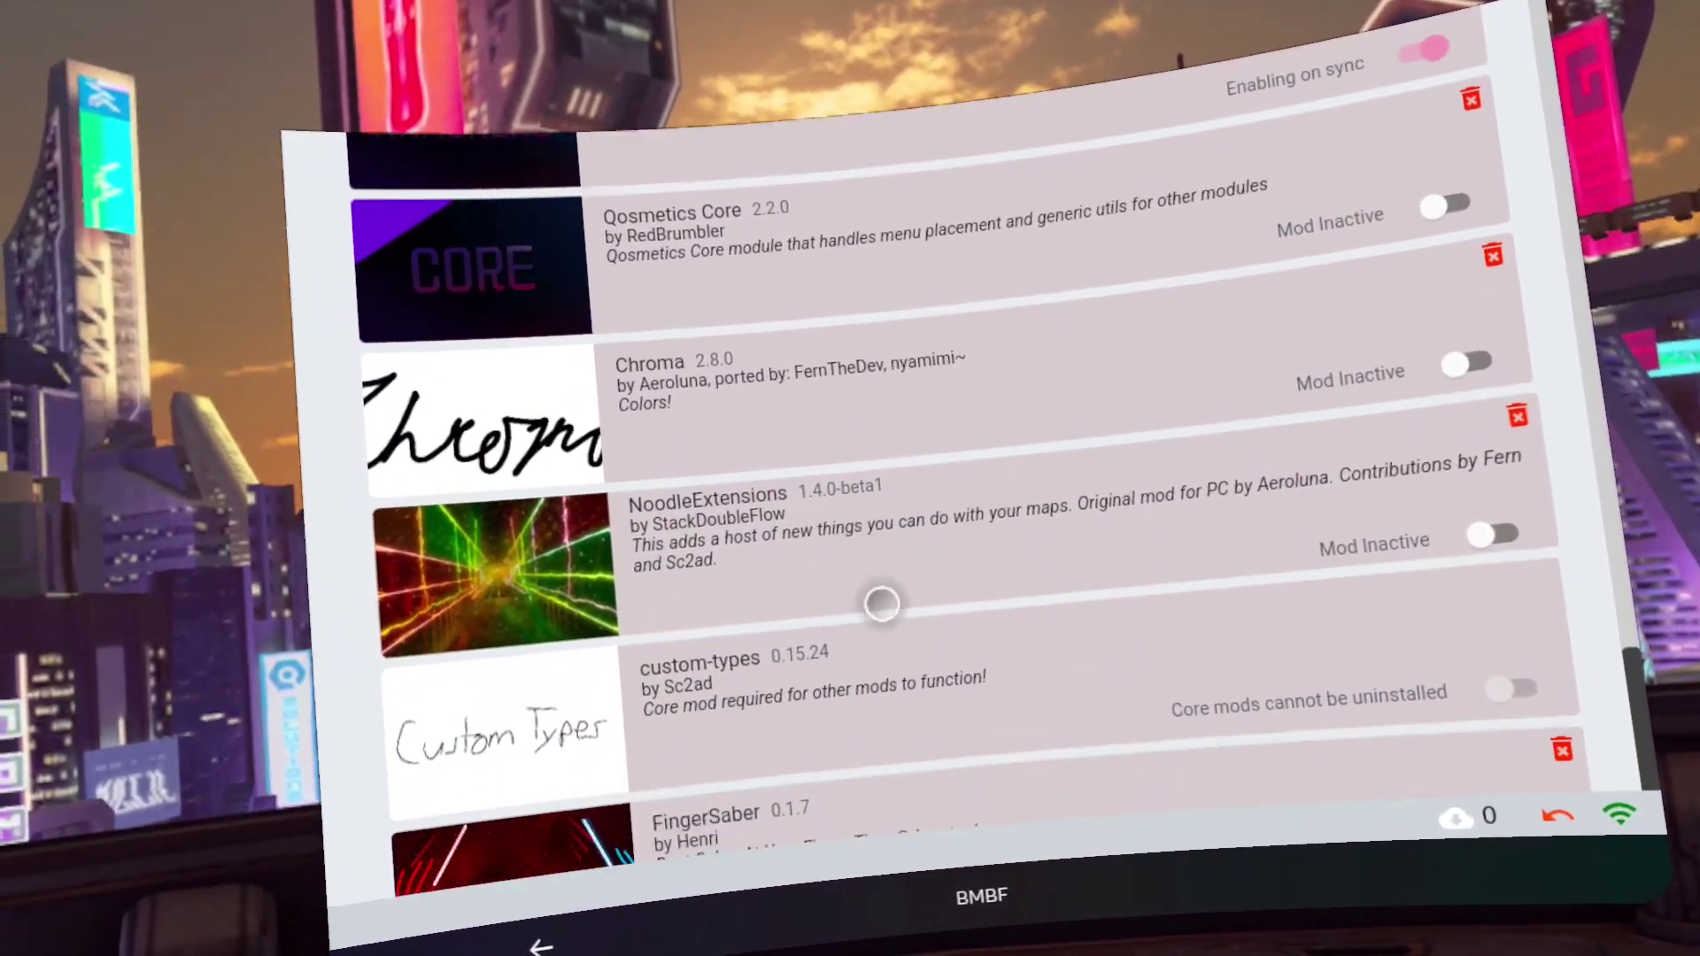
click(1466, 363)
scroll(854, 706, up, 10)
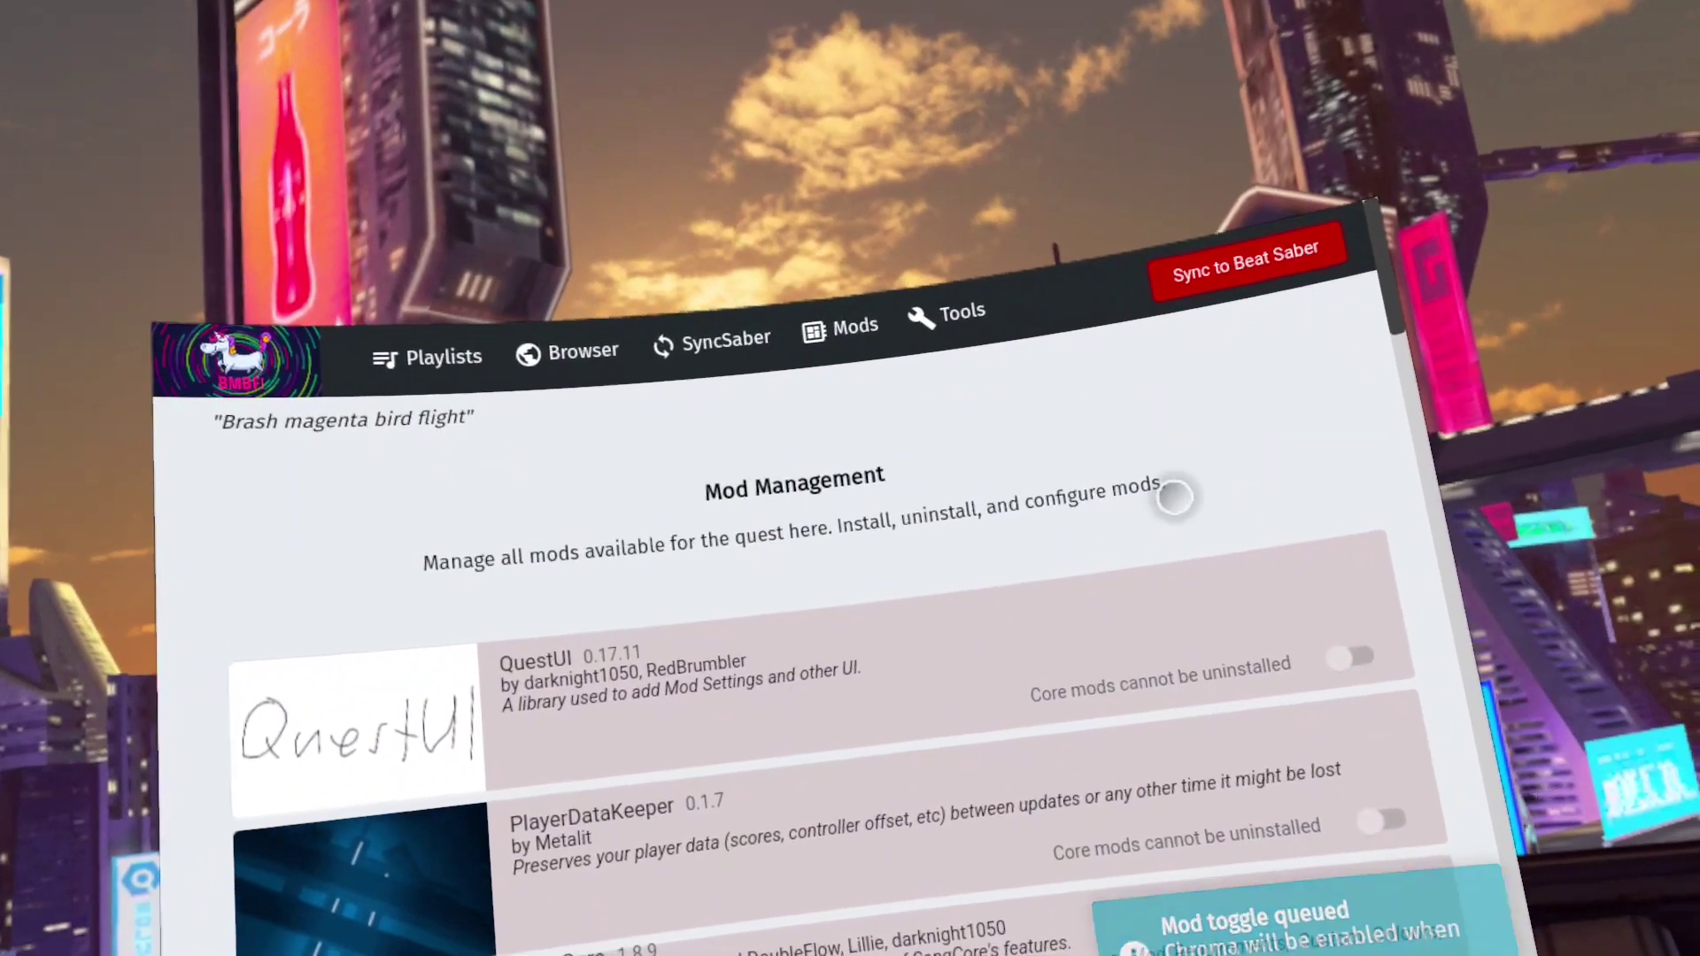
click(1195, 266)
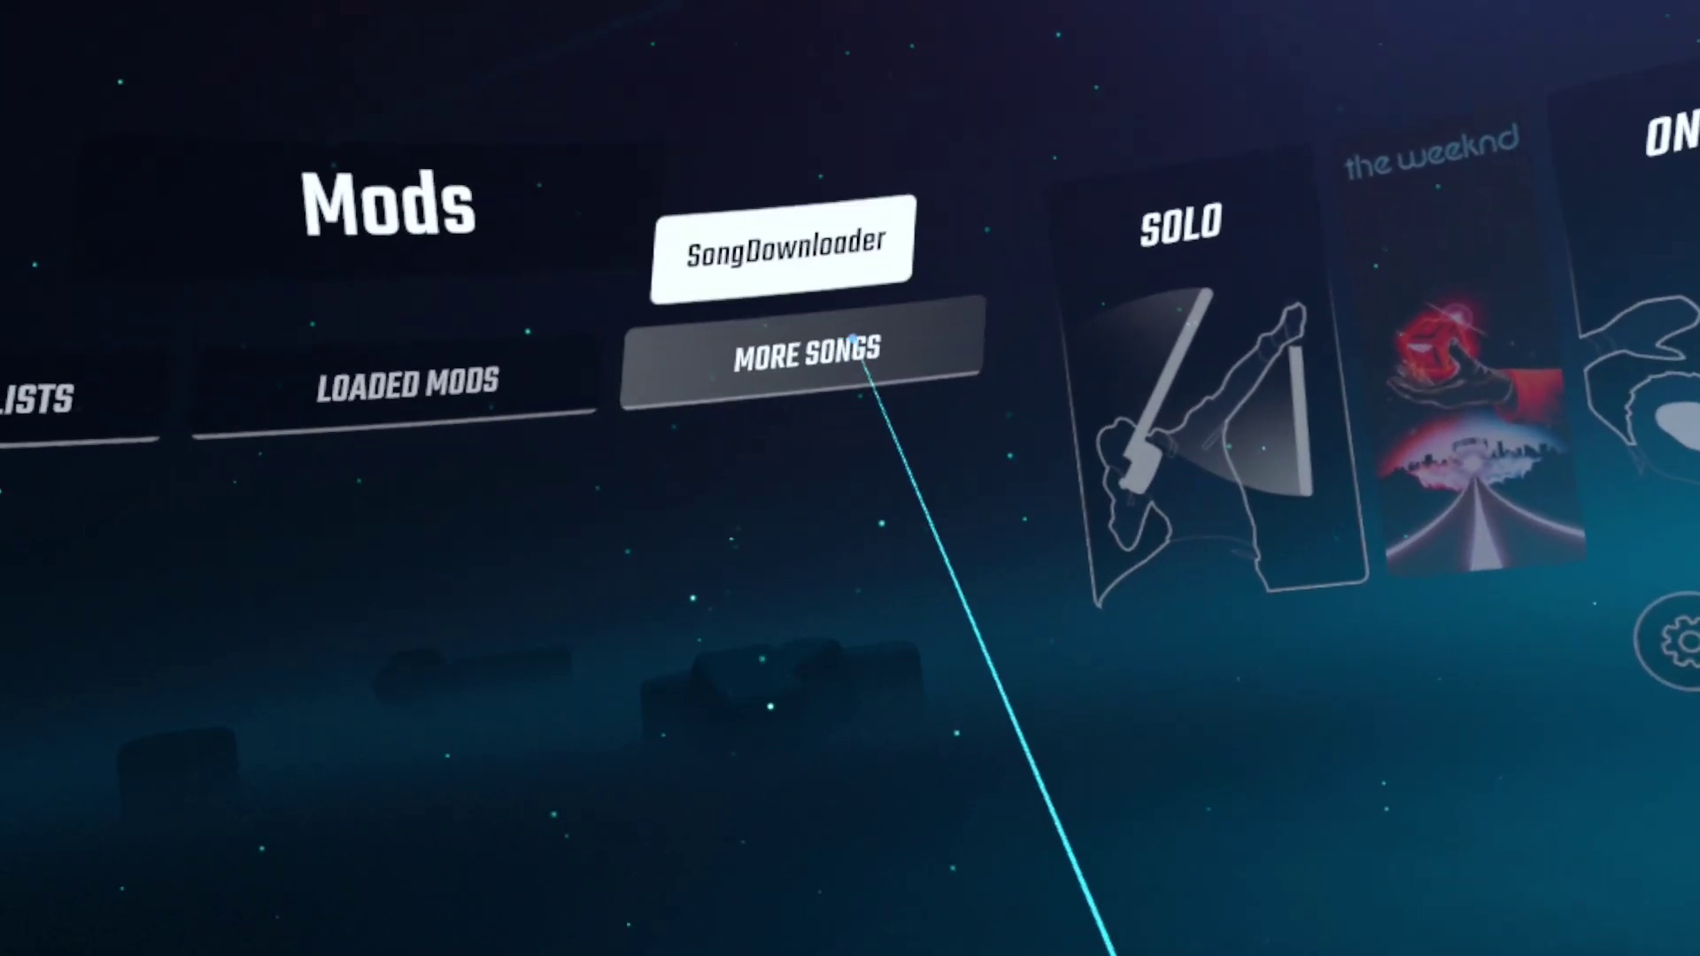
Open More Songs and scroll through the downloadable songs list
click(885, 363)
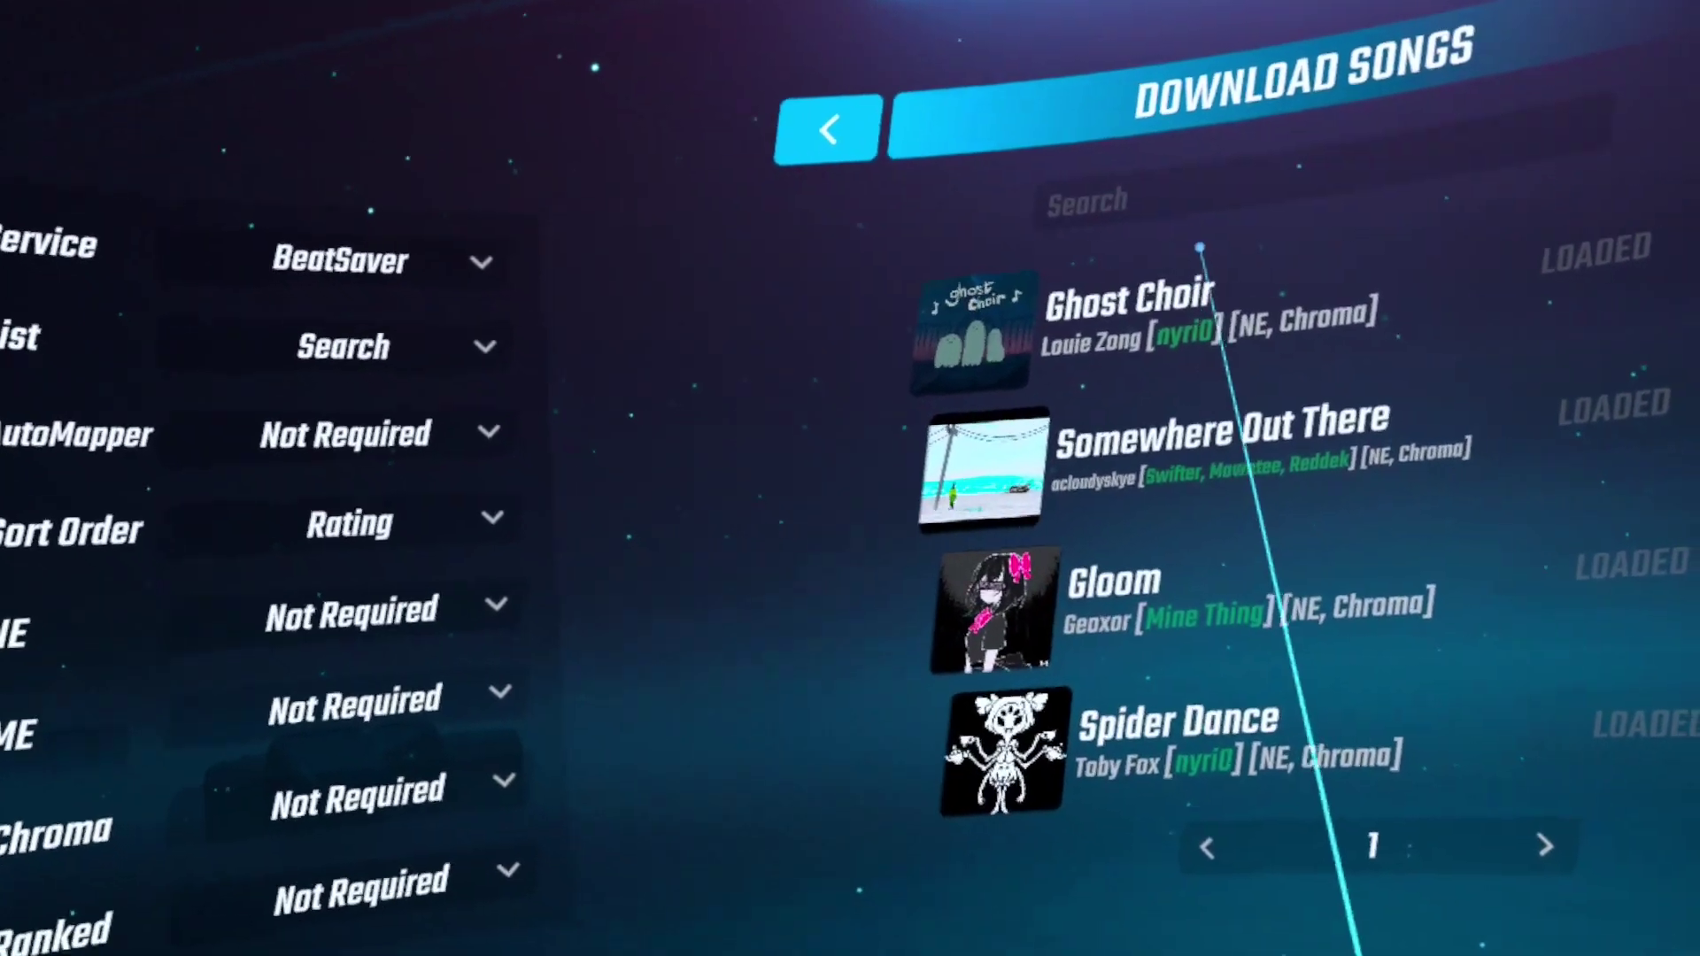
scroll(1235, 456, down, 5)
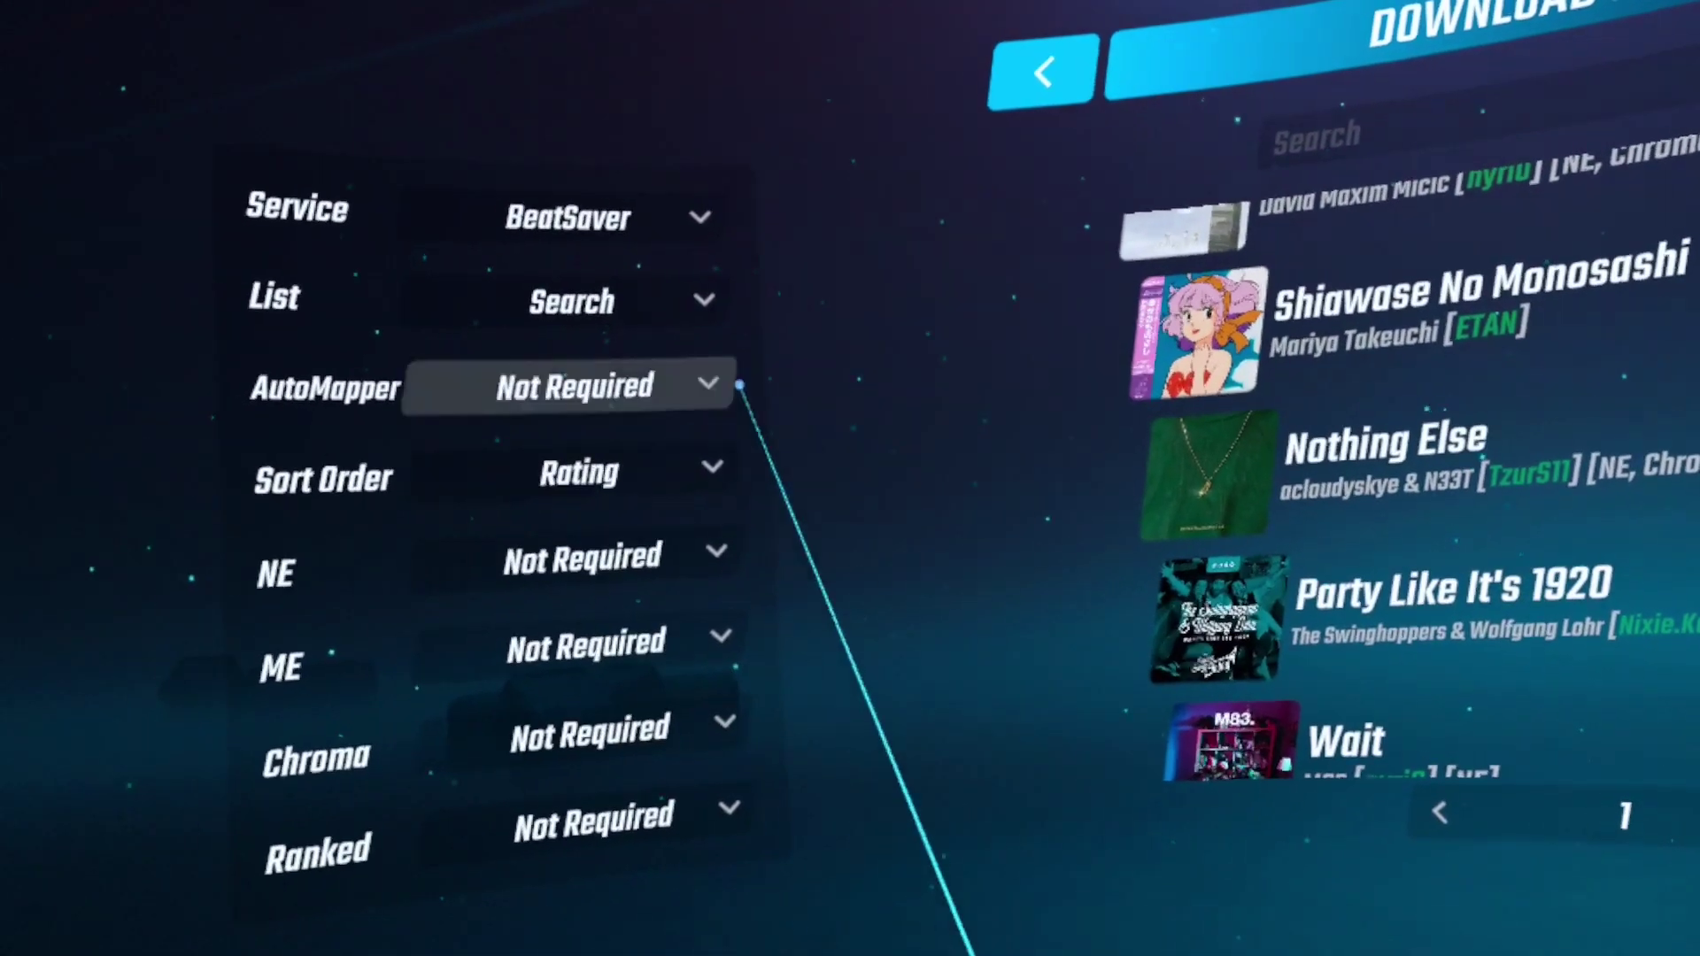
scroll(1235, 381, down, 3)
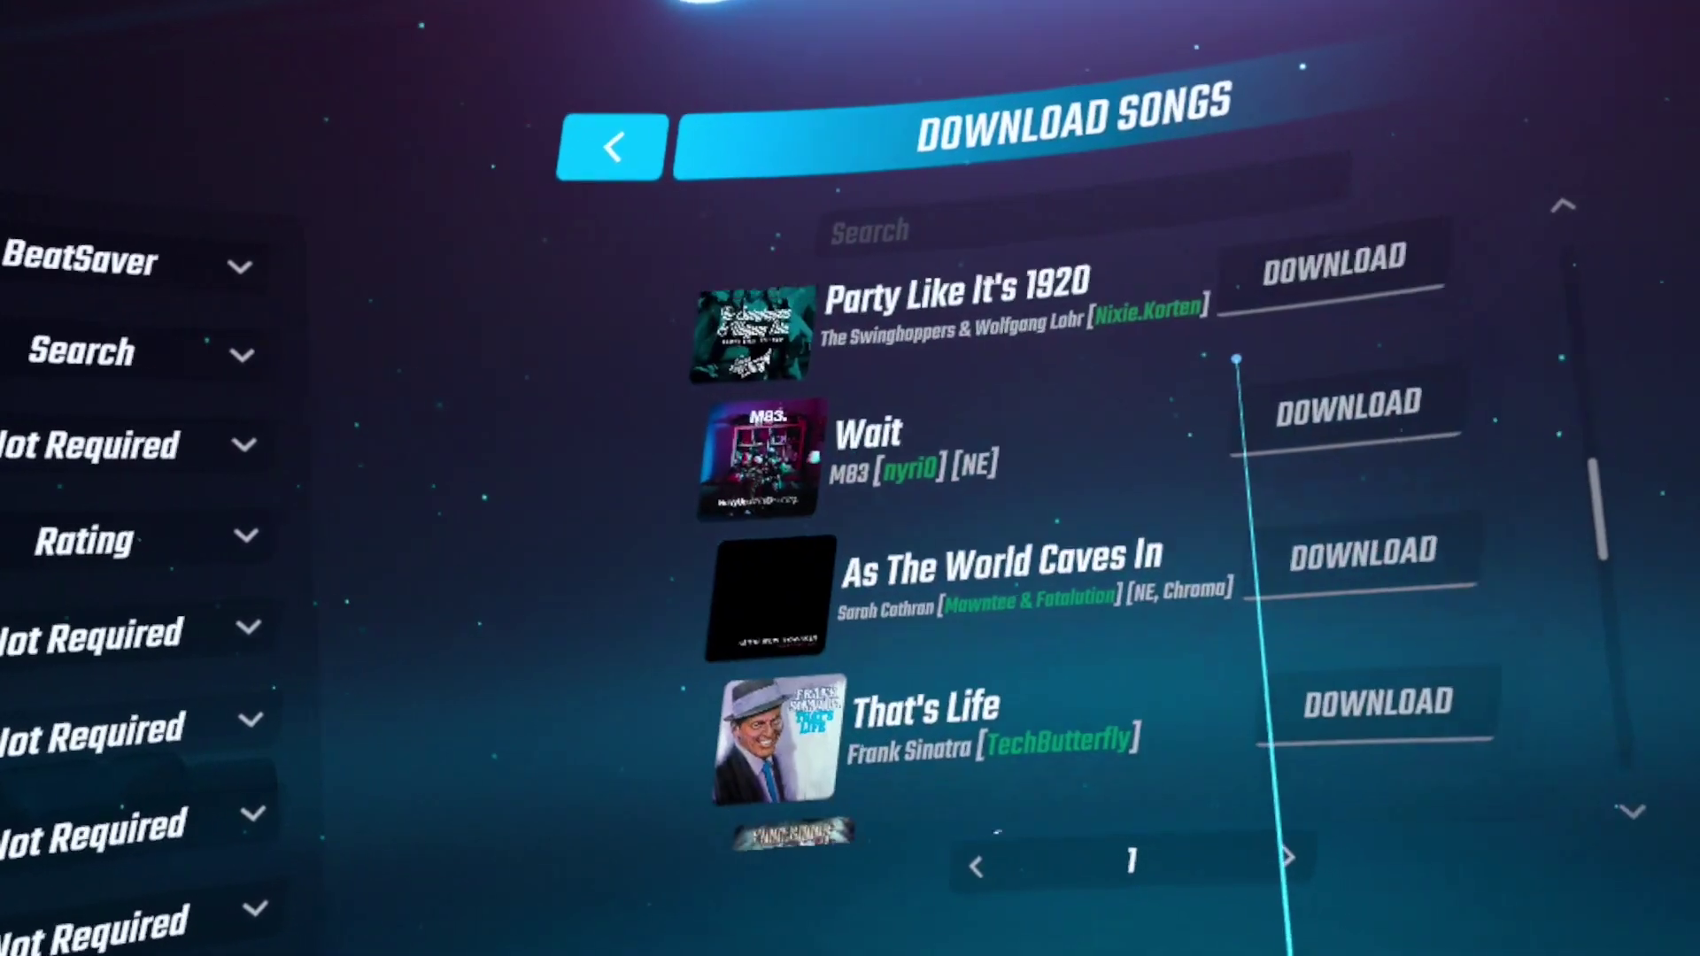
scroll(1145, 371, down, 3)
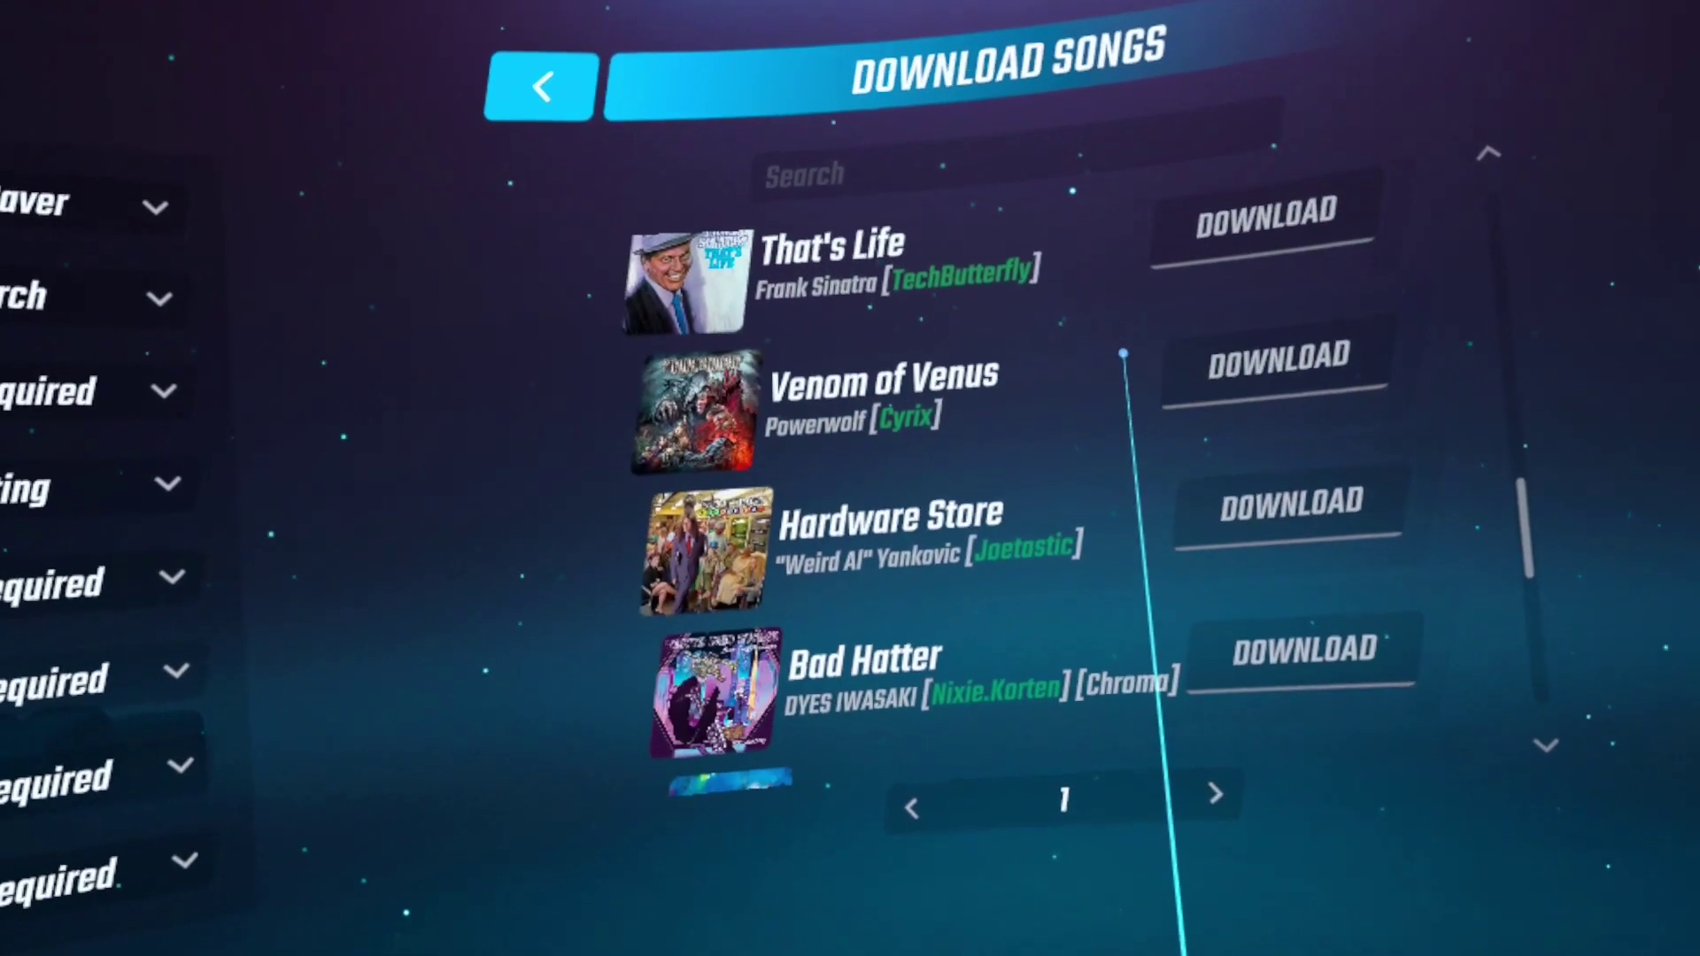
scroll(1124, 353, down, 3)
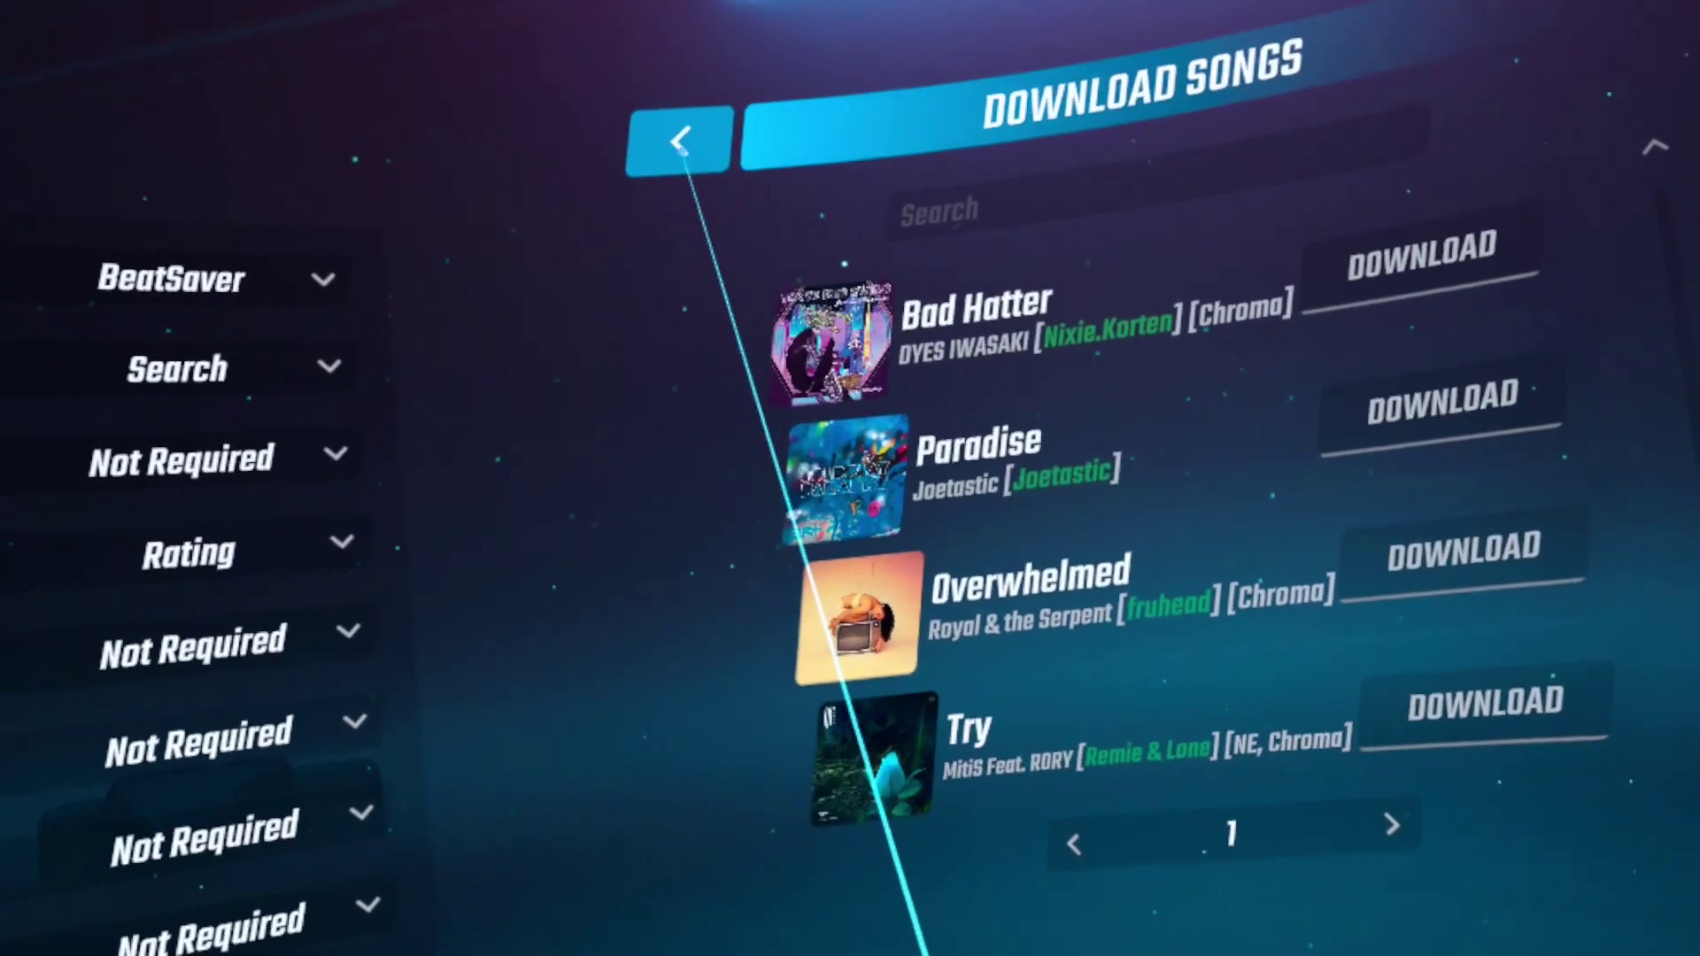
Search the downloader for 'som', then go back to the main menu
click(998, 213)
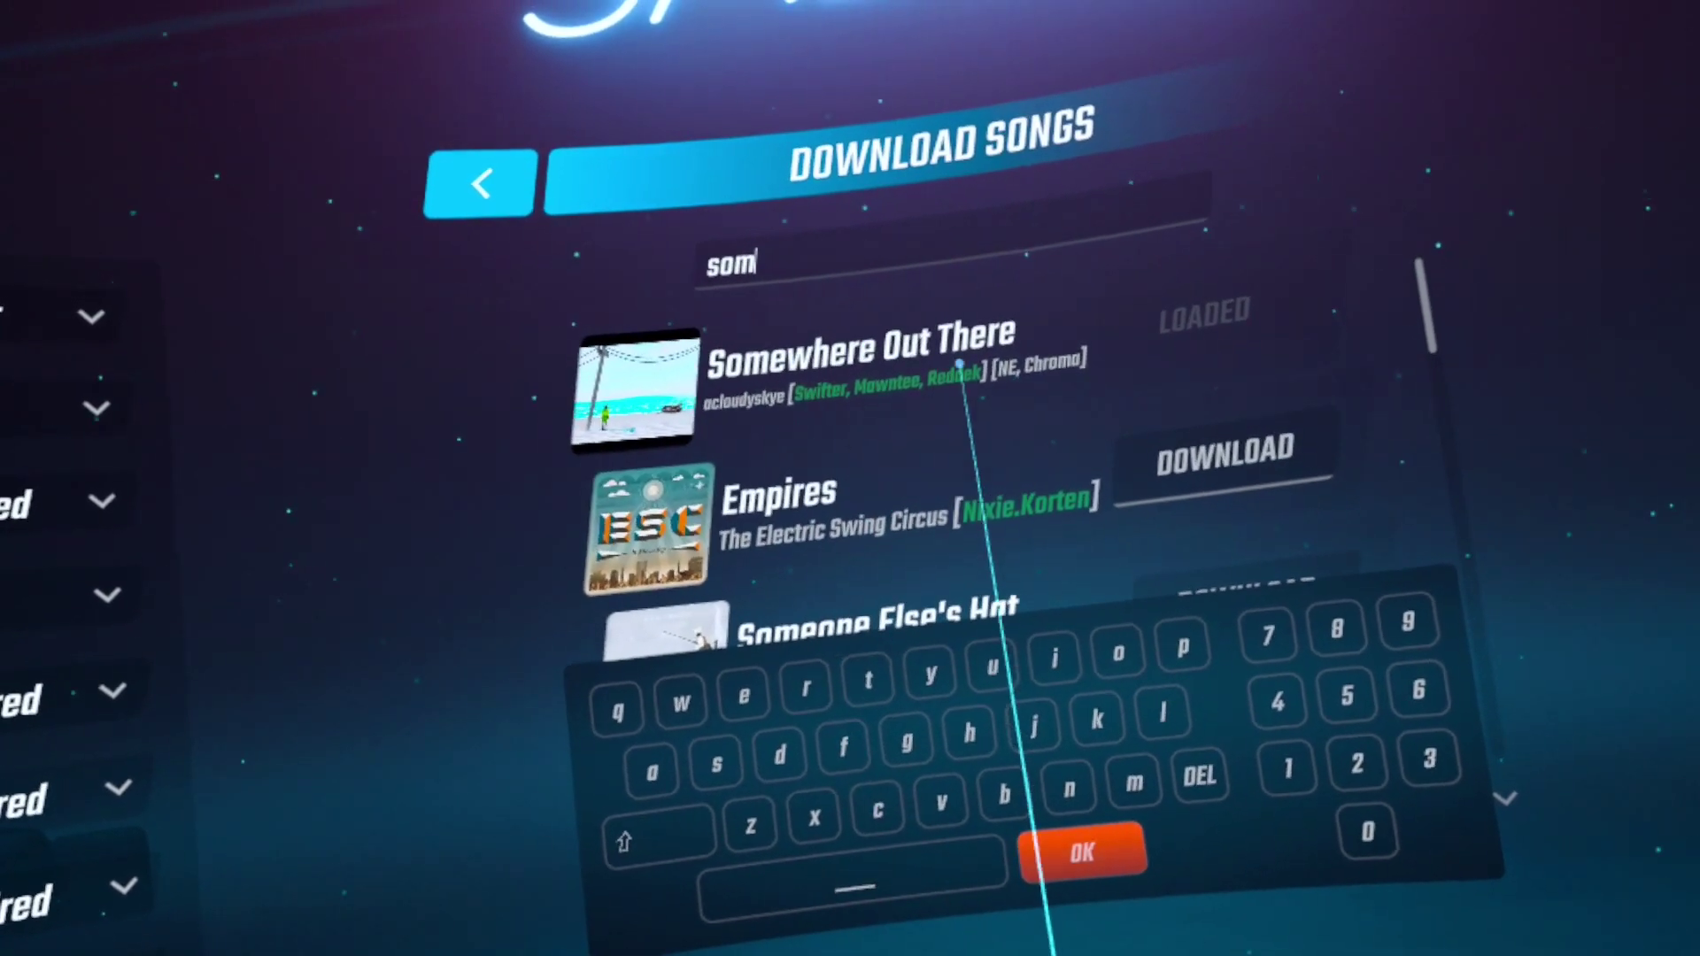
click(1081, 838)
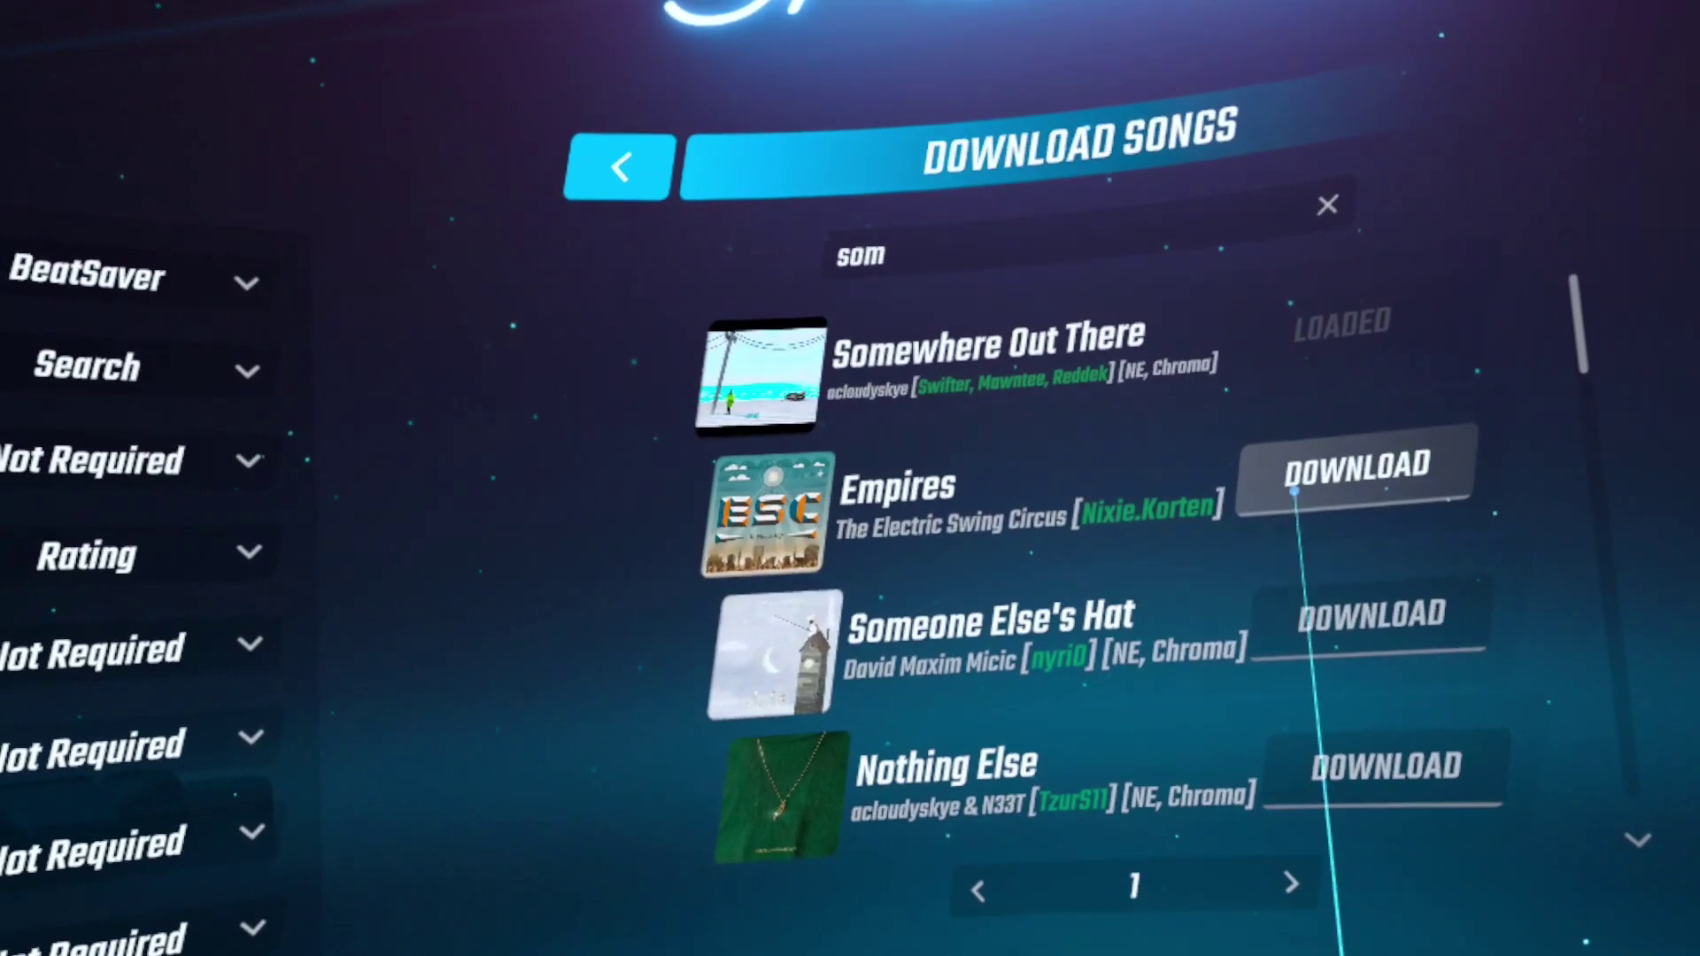
click(631, 184)
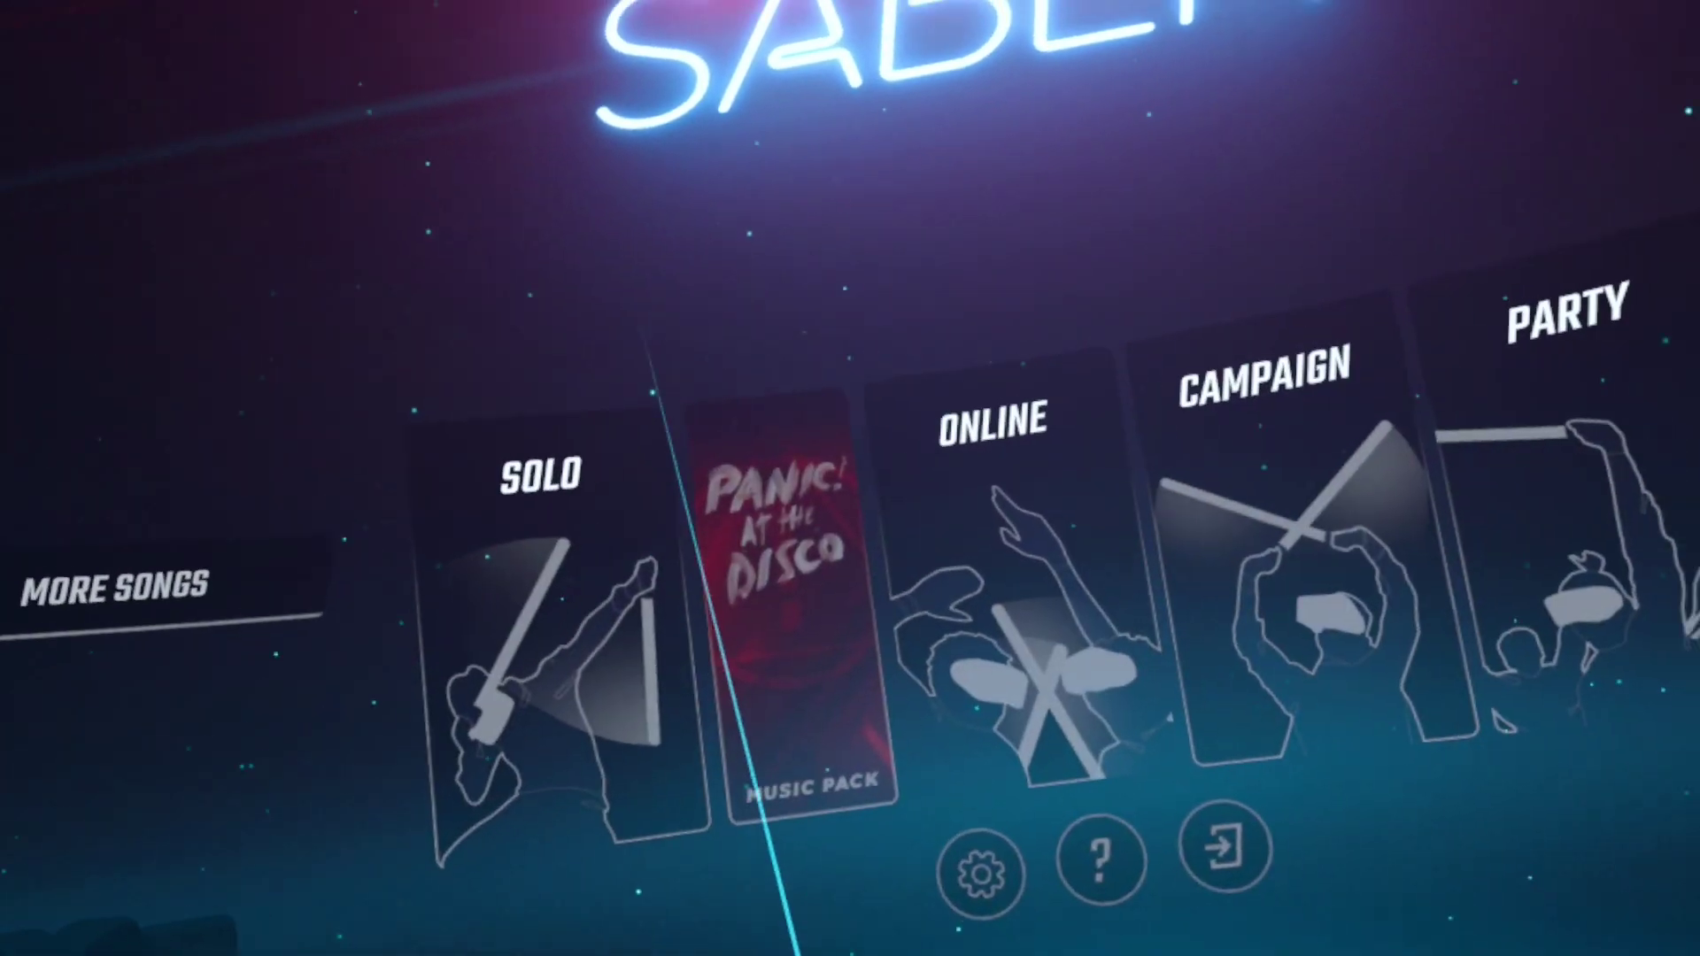
In Solo, switch from Music Packs to Custom Levels and select Somewhere Out There
click(550, 613)
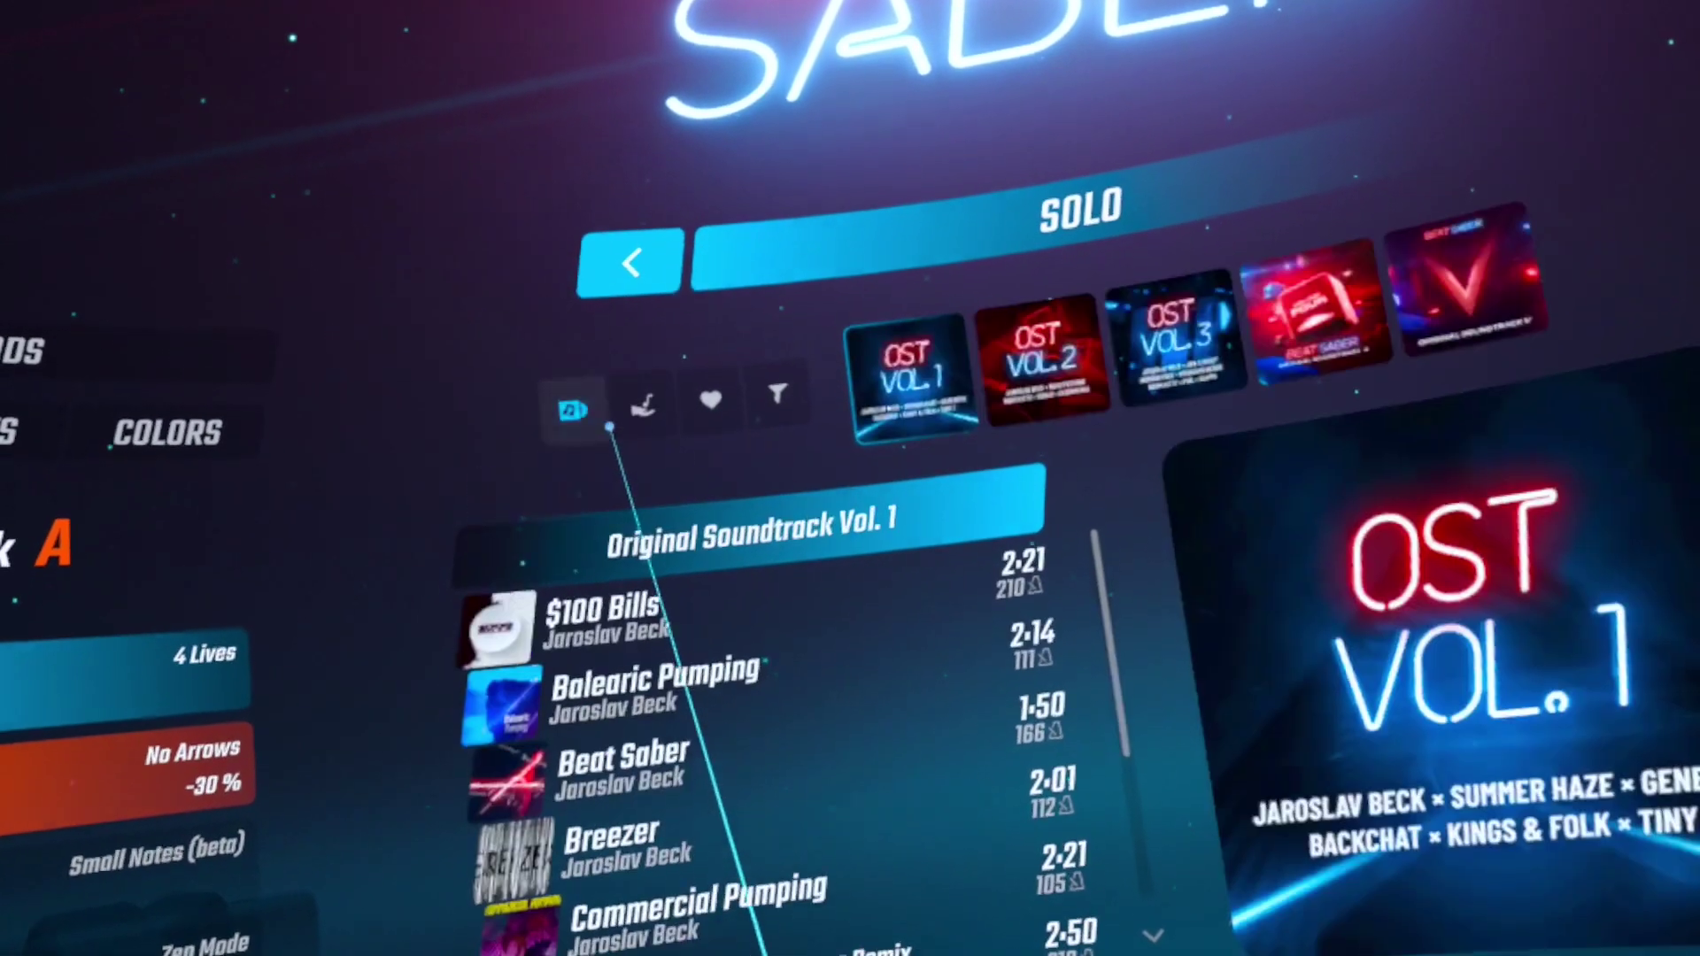
click(567, 423)
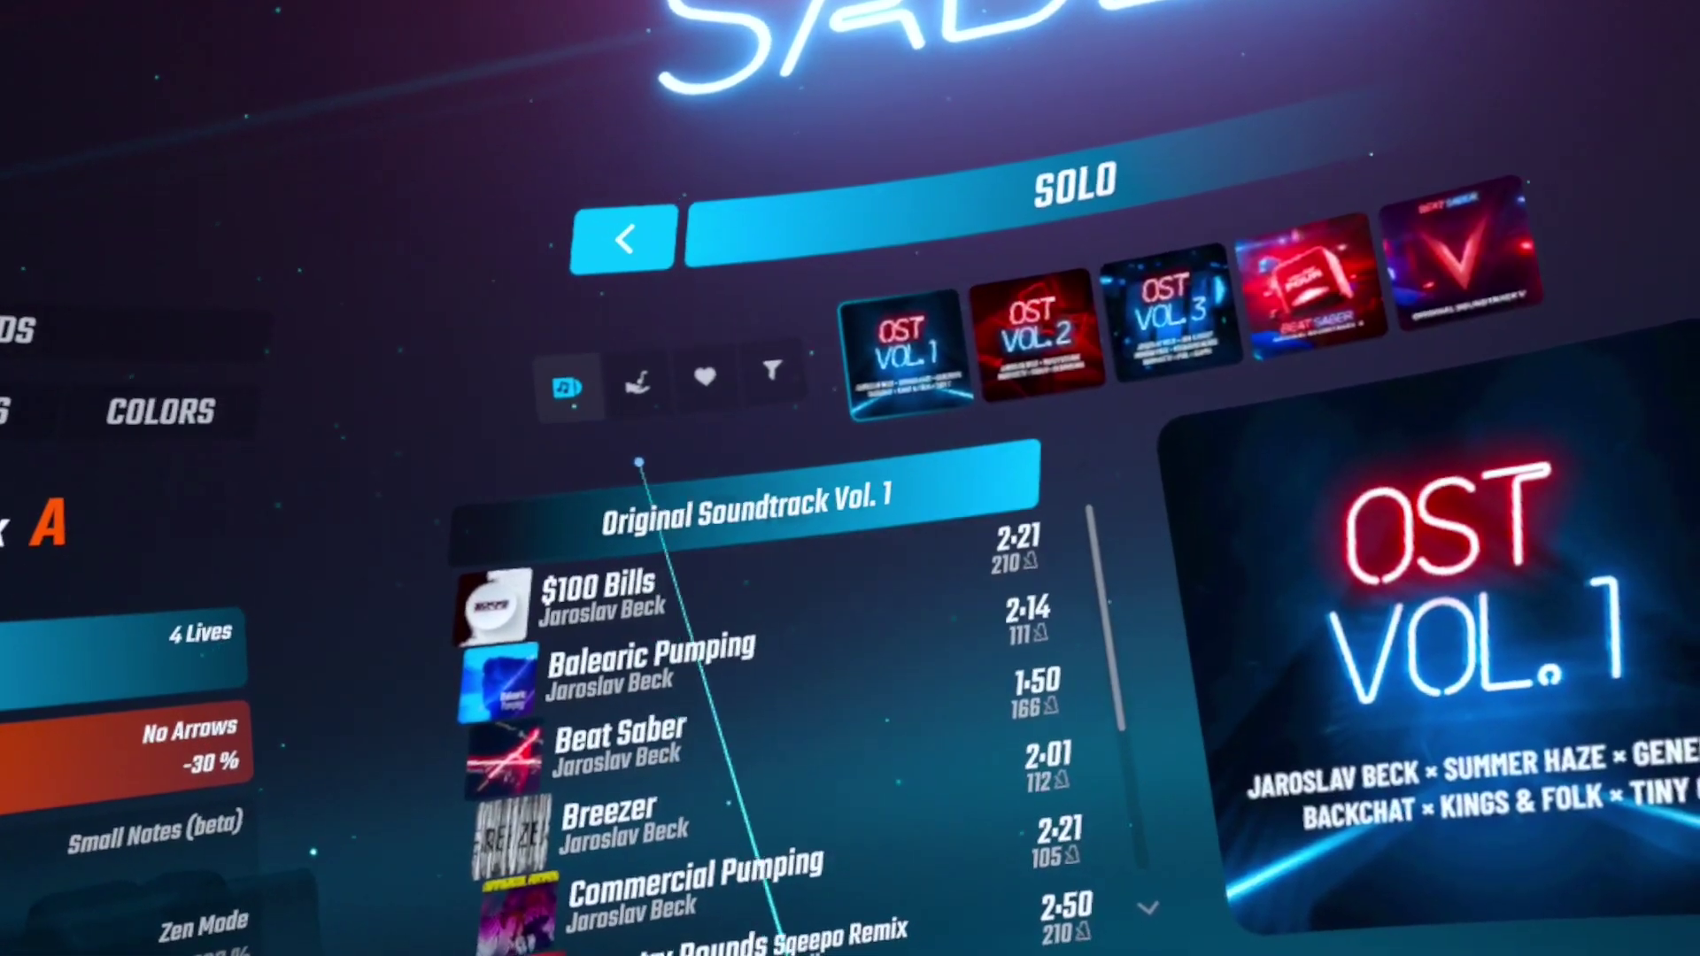
click(639, 382)
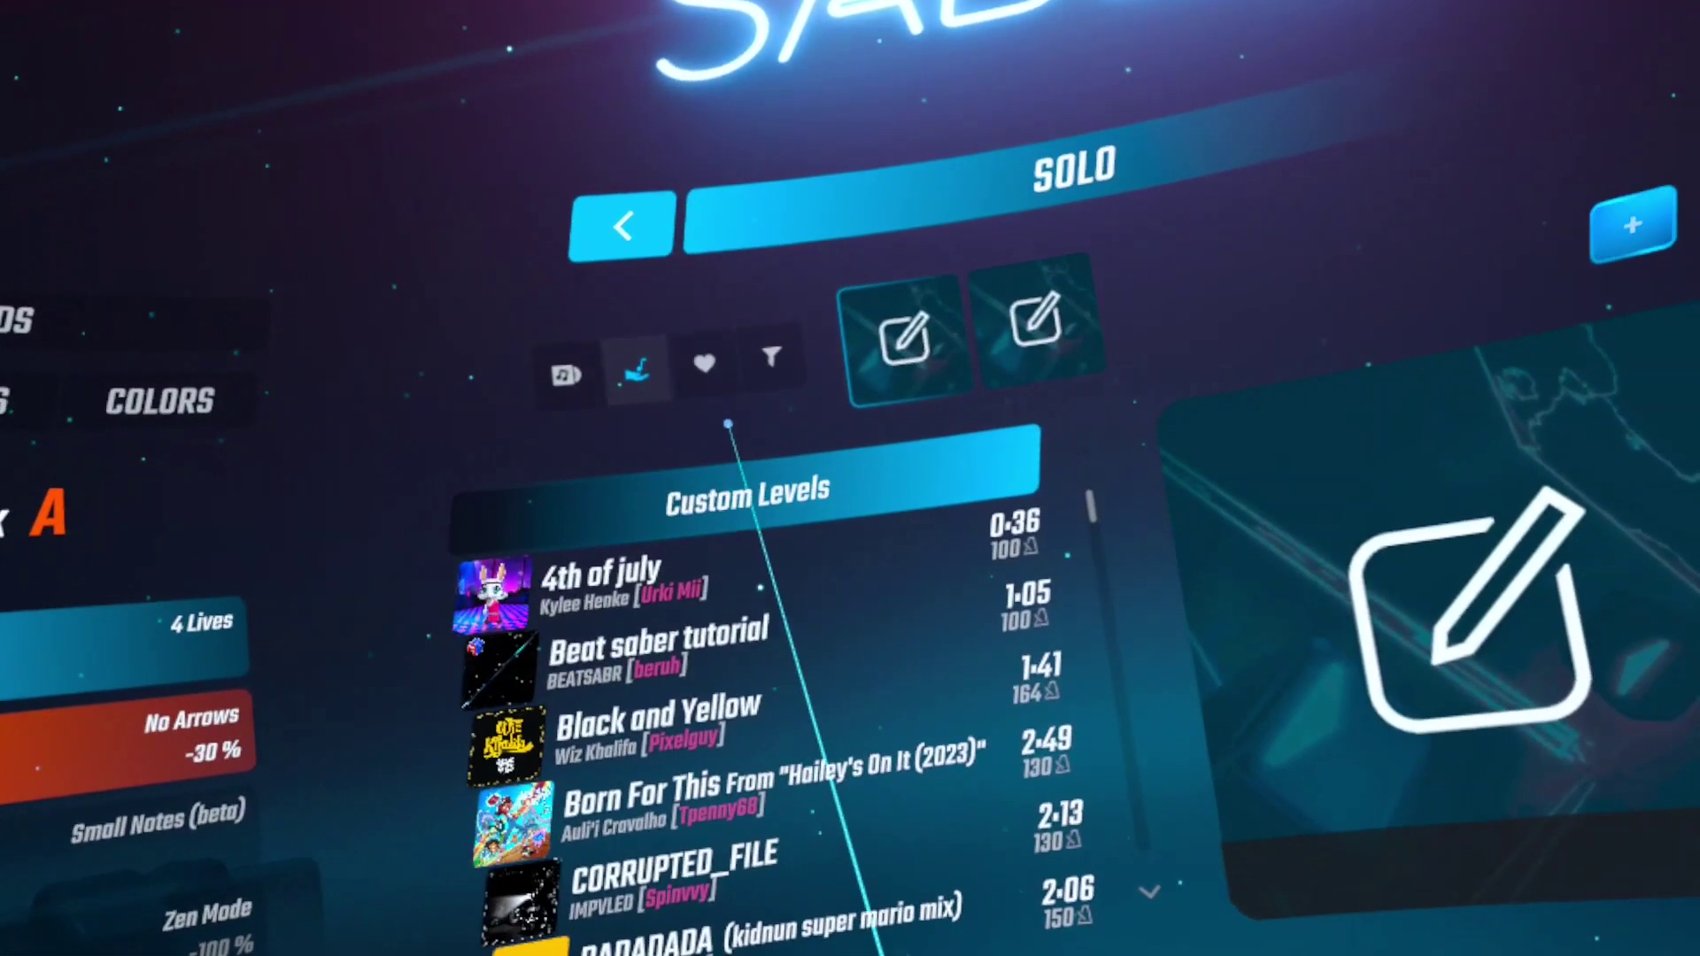
scroll(877, 619, down, 2)
scroll(872, 674, down, 6)
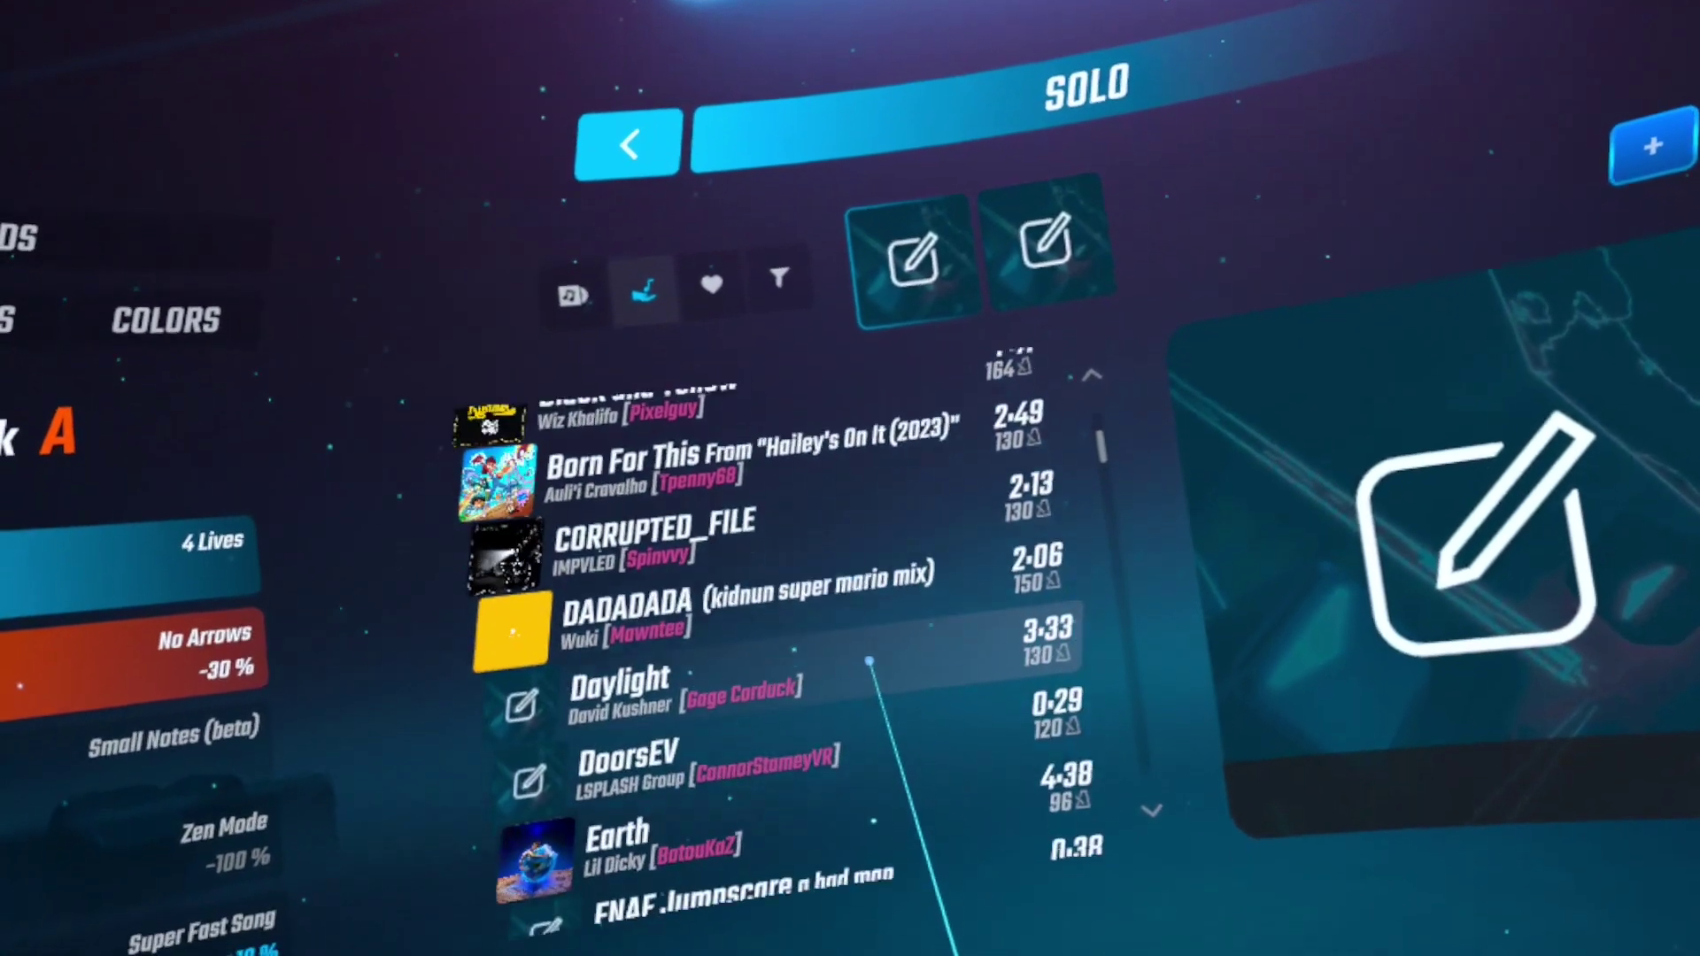
scroll(863, 605, down, 2)
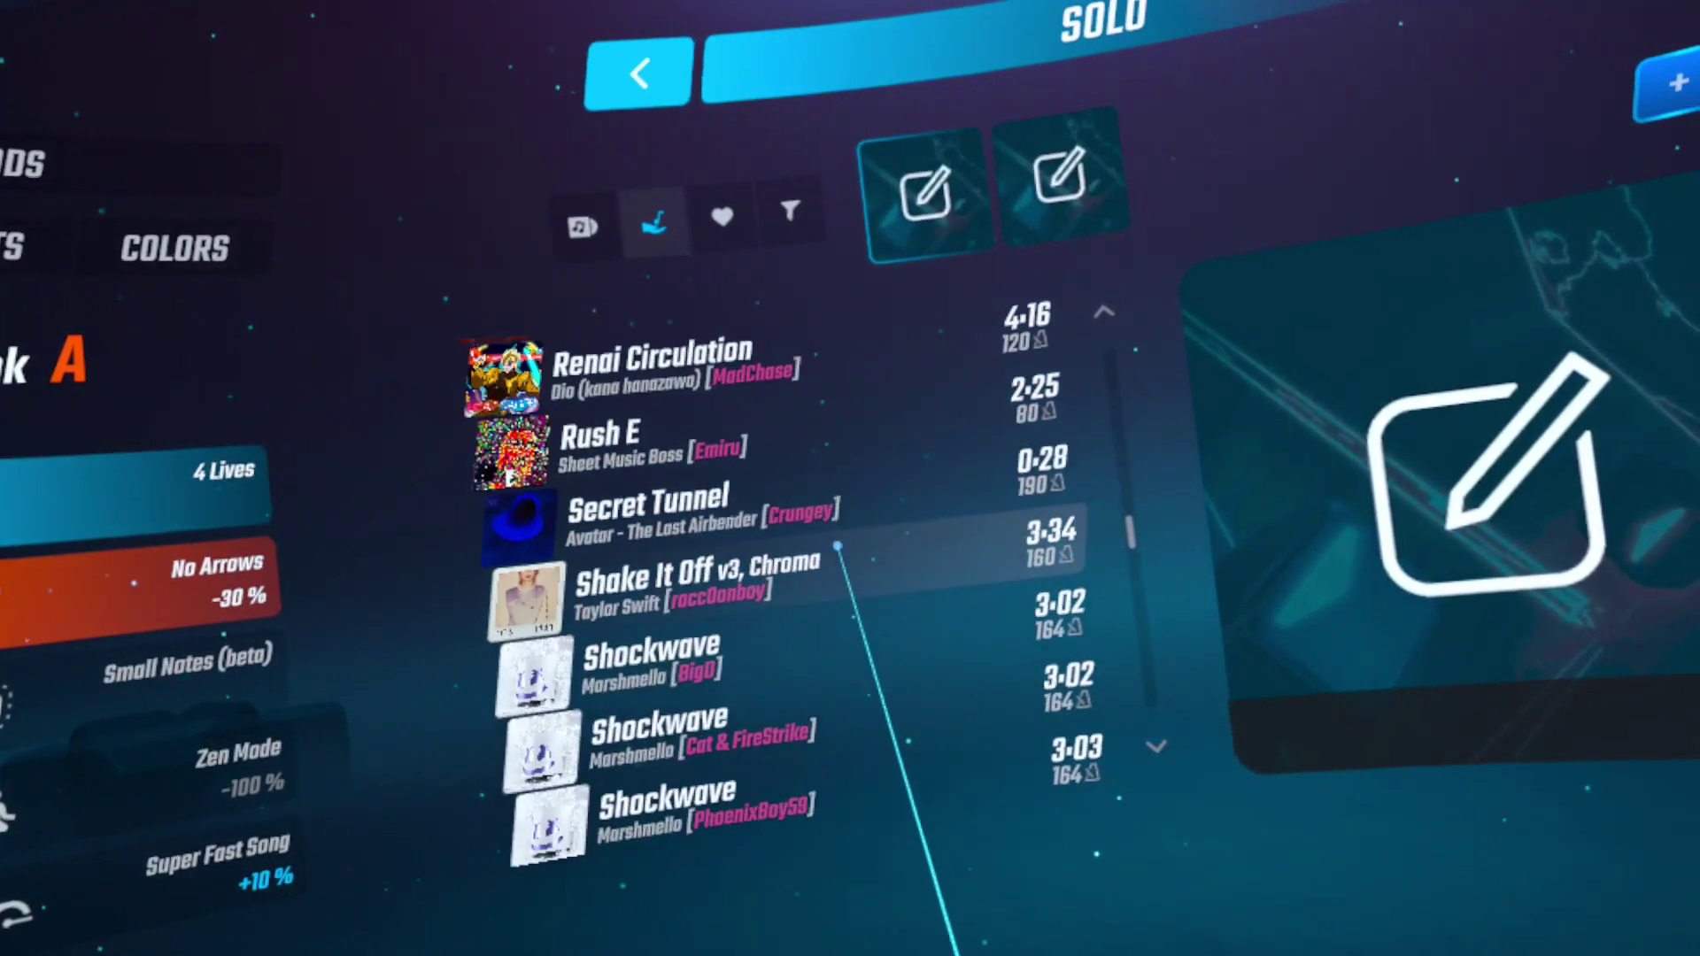
click(839, 571)
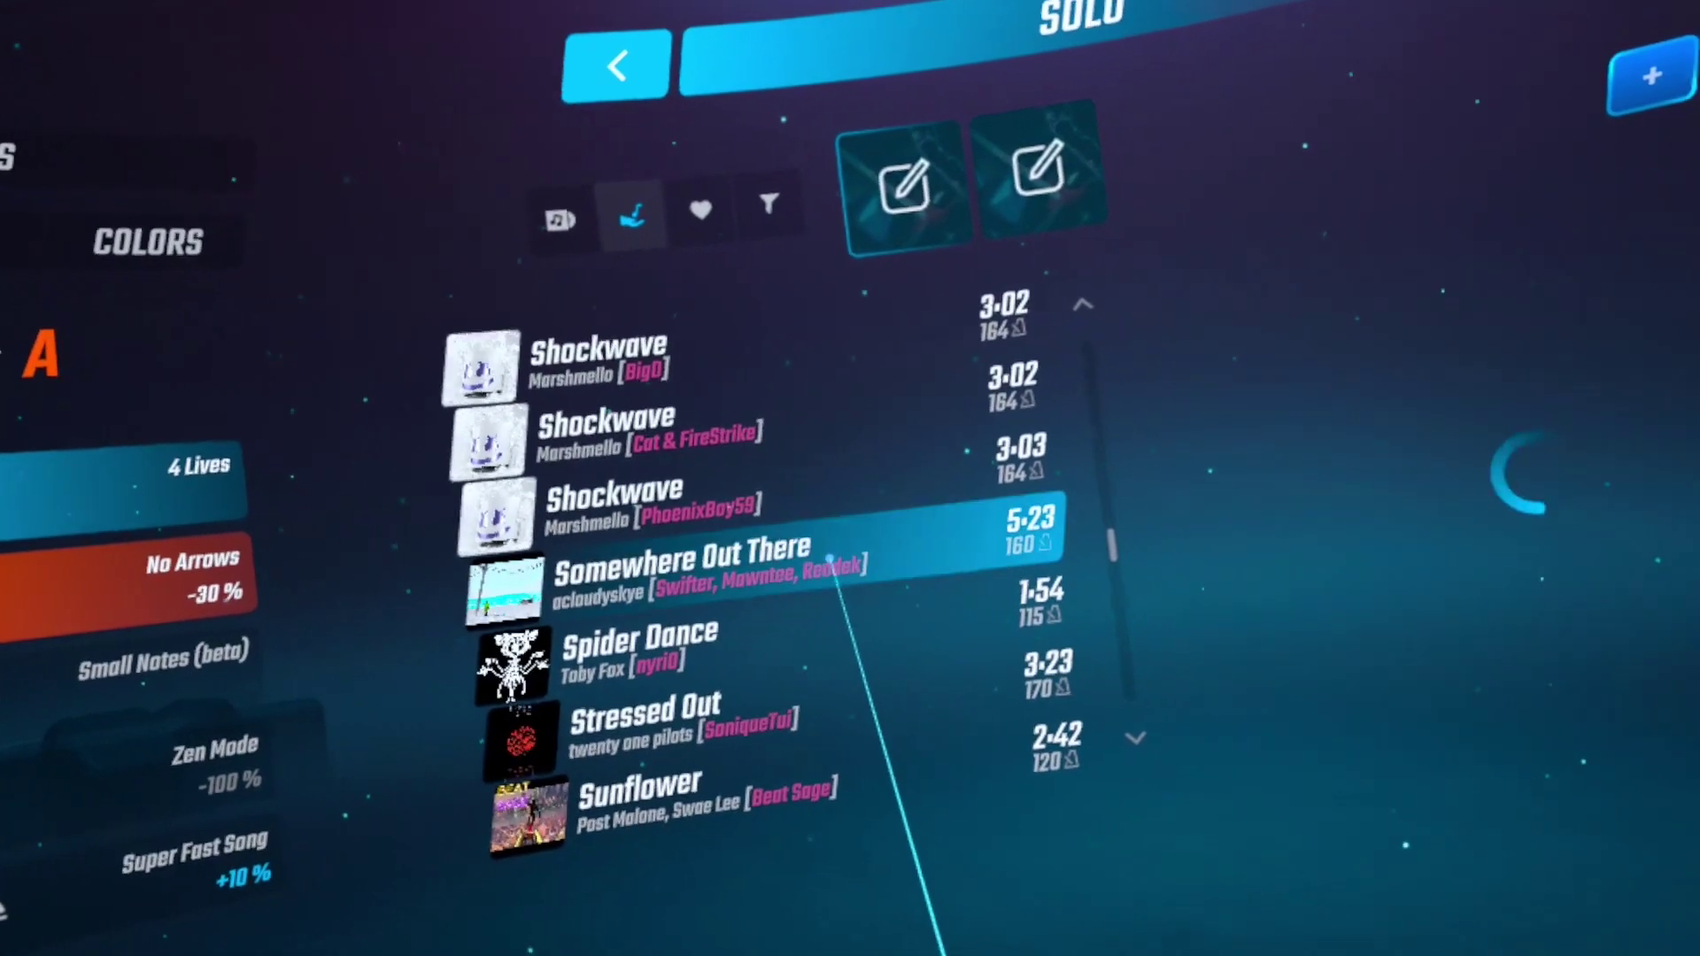